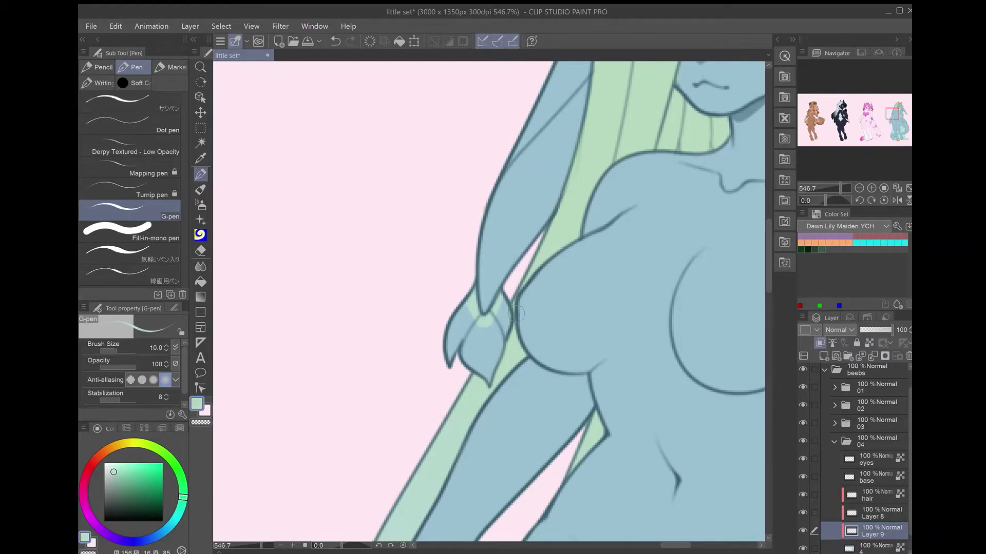
- Paint the fur tufts at the ends of the fourth character's ears pale green with the G-pen at size 10
left_click_drag(513, 302, 465, 359)
scroll(493, 308, "down", 5)
scroll(493, 308, "up", 8)
mouse_move(488, 281)
left_mouse_down()
mouse_move(468, 305)
mouse_move(391, 156)
left_mouse_up()
key("e")
key("p")
- Outline the fluffy fur at the base of the tail in pale green and fill its interior
left_click_drag(532, 176, 420, 158)
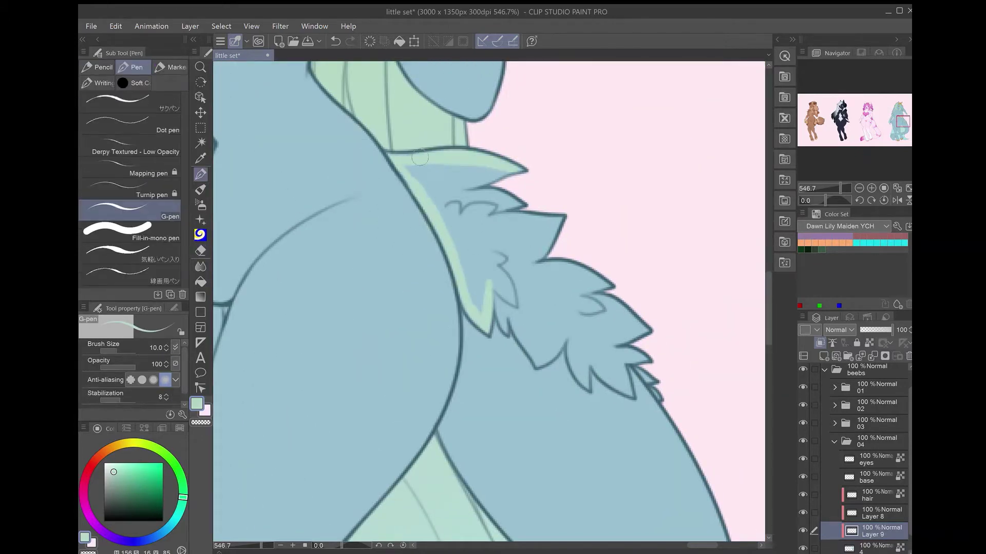
mouse_move(488, 290)
left_mouse_down()
mouse_move(548, 354)
mouse_move(570, 344)
mouse_move(620, 385)
mouse_move(613, 361)
left_mouse_up()
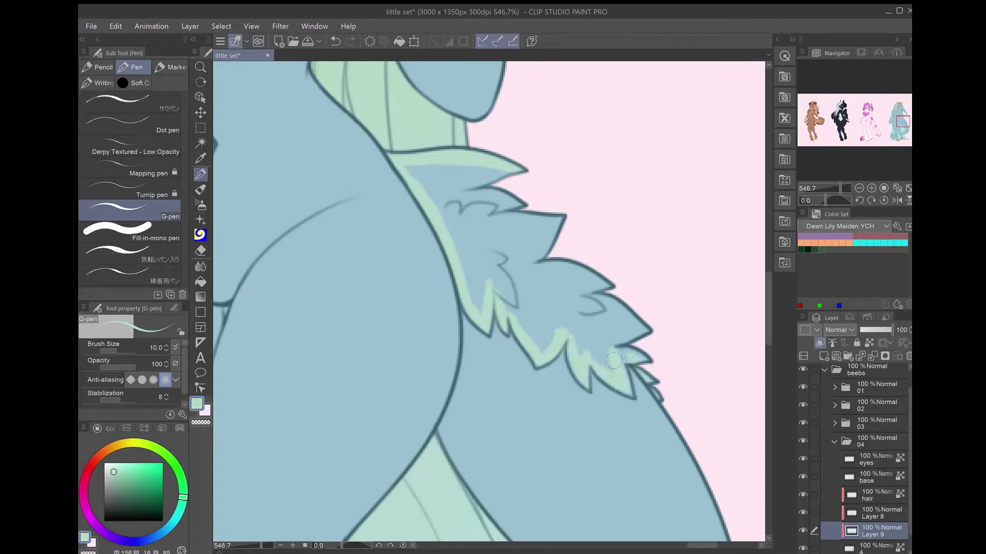
key("g")
left_click(485, 172)
- Outline the fur tuft at the tail's end in pale green and fill its interior
key("p")
left_click_drag(410, 165, 668, 77)
mouse_move(667, 303)
left_mouse_down()
mouse_move(647, 260)
mouse_move(548, 257)
left_mouse_up()
left_click_drag(549, 256, 534, 240)
mouse_move(606, 177)
left_mouse_down()
mouse_move(530, 209)
mouse_move(533, 178)
mouse_move(395, 205)
left_mouse_up()
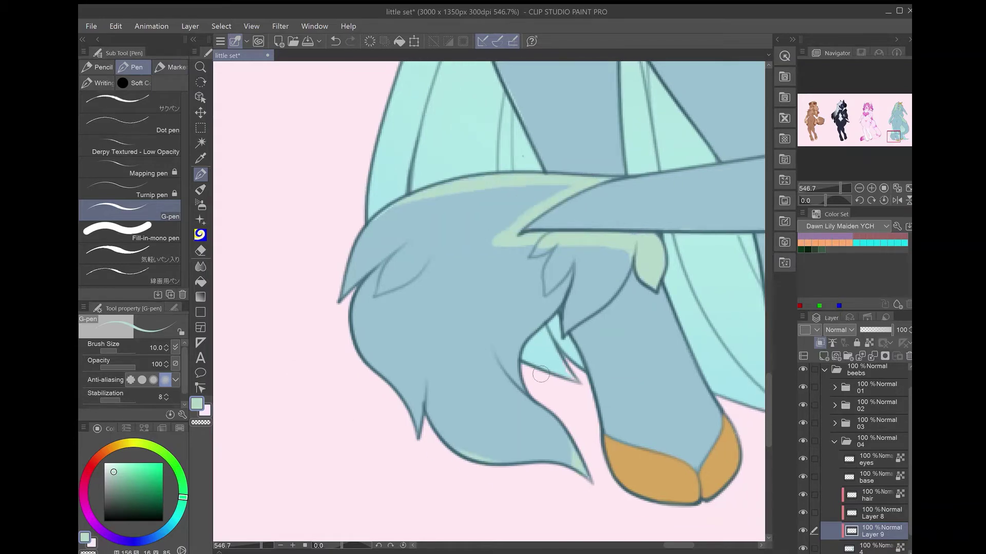
key("g")
left_click(624, 254)
key("p")
key("ctrl+0")
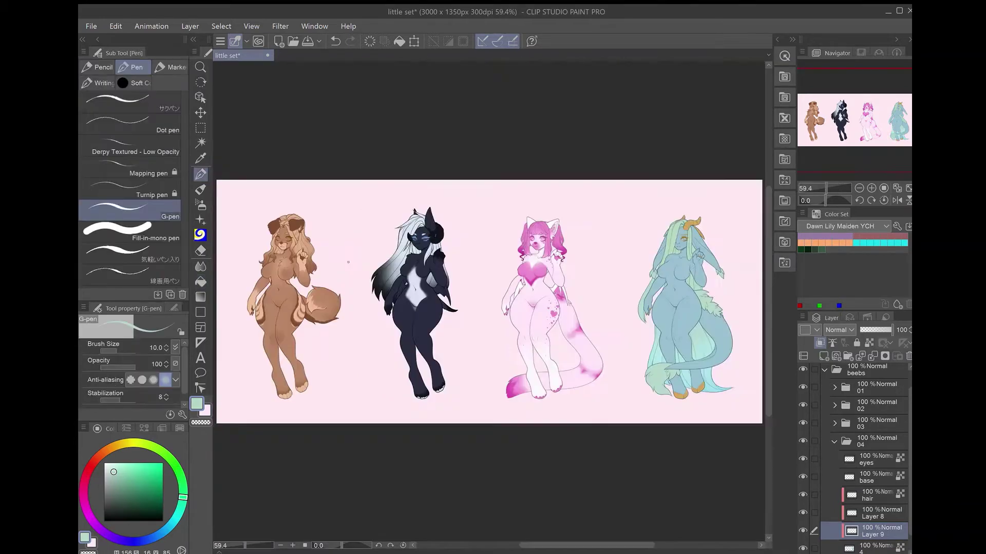
- Lock the fur layer's transparent pixels and softly airbrush the fur with aqua sampled from the hair, using brush size 50
scroll(729, 359, "up", 5)
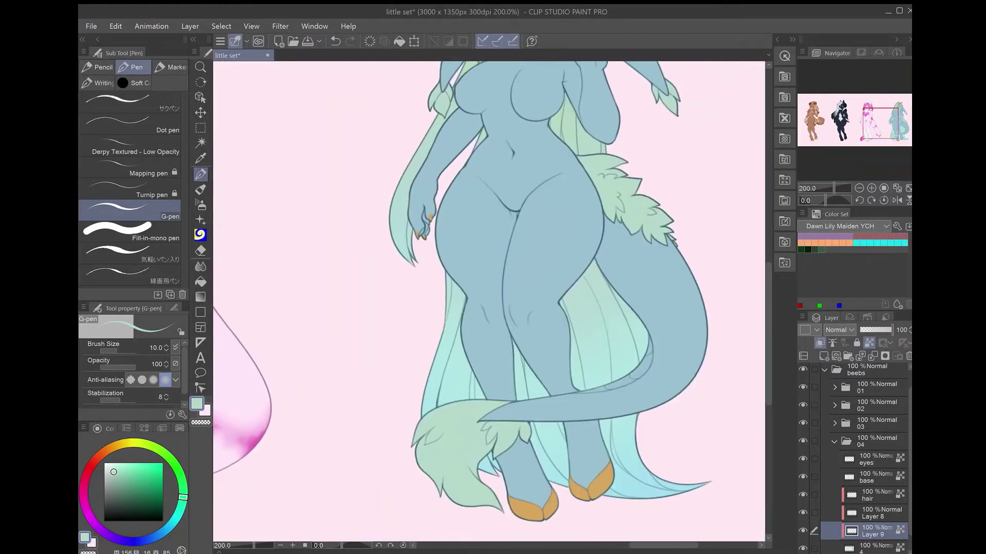
left_click(678, 484, "alt")
scroll(677, 485, "up", 4)
left_click(387, 274, "alt")
key("b")
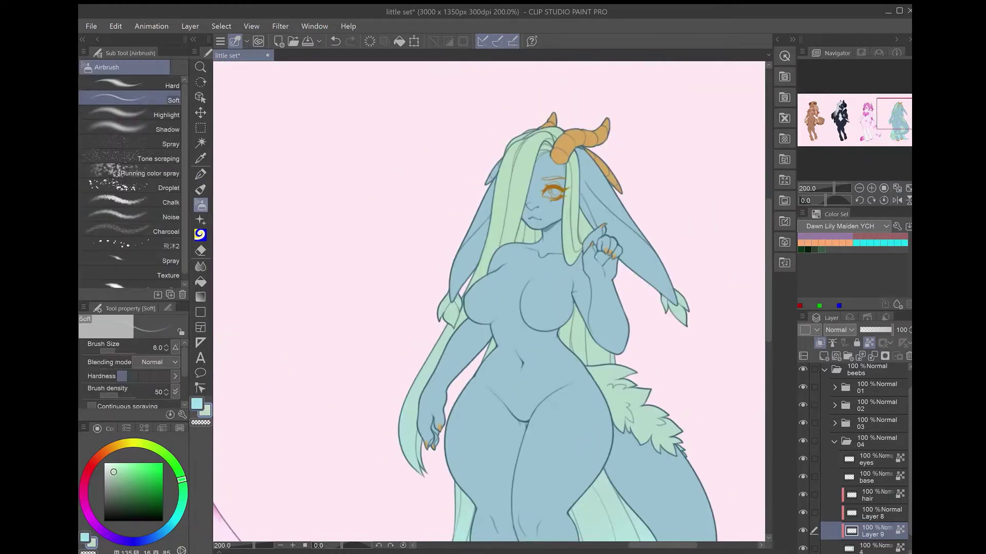
scroll(388, 274, "down", 2)
left_click_drag(641, 327, 662, 327)
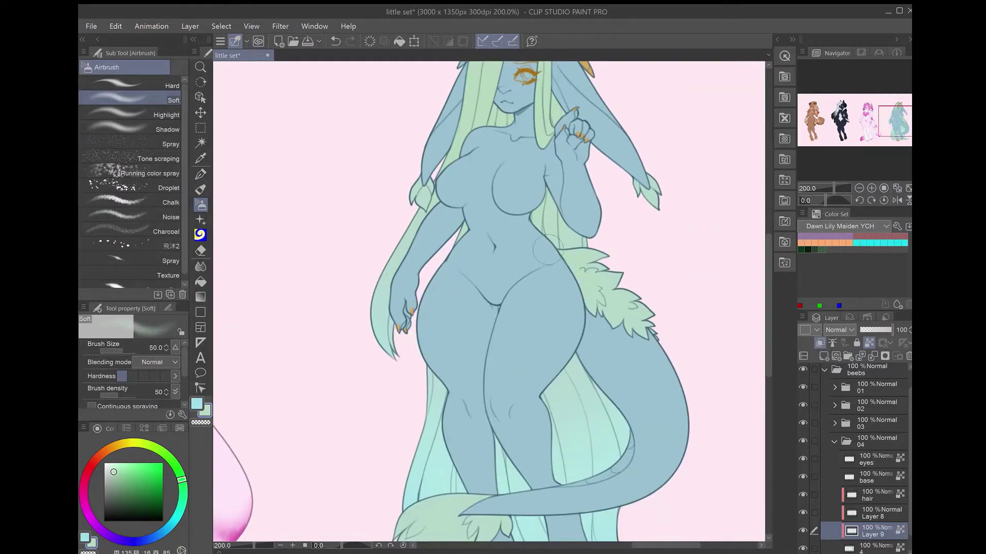
left_click_drag(653, 151, 545, 109)
scroll(420, 187, "down", 3)
- Fade the tips of the tail tuft, tail-base fur and ear tufts to light blue with the Soft airbrush
left_click_drag(482, 303, 554, 302)
left_click(554, 302, "alt")
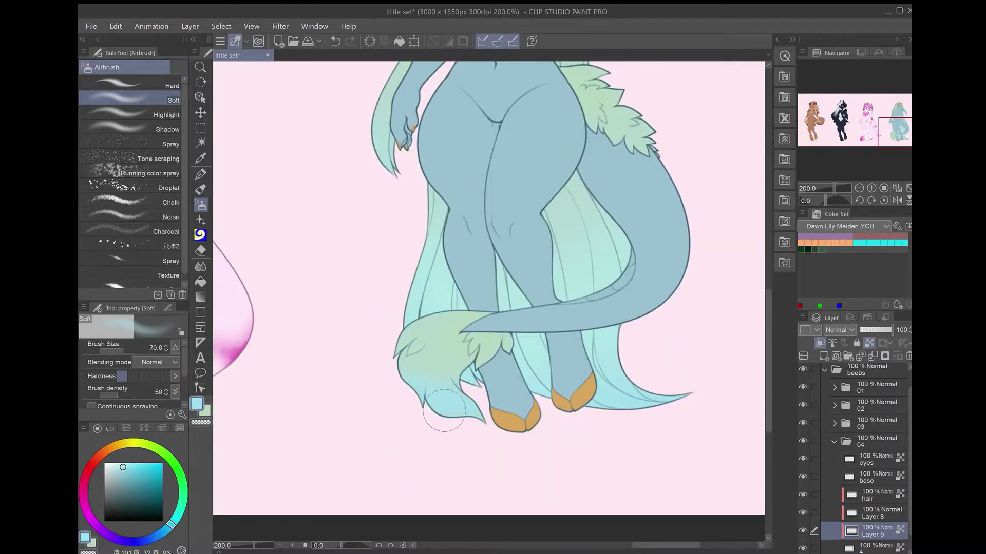
scroll(391, 374, "up", 3)
key("bracketleft")
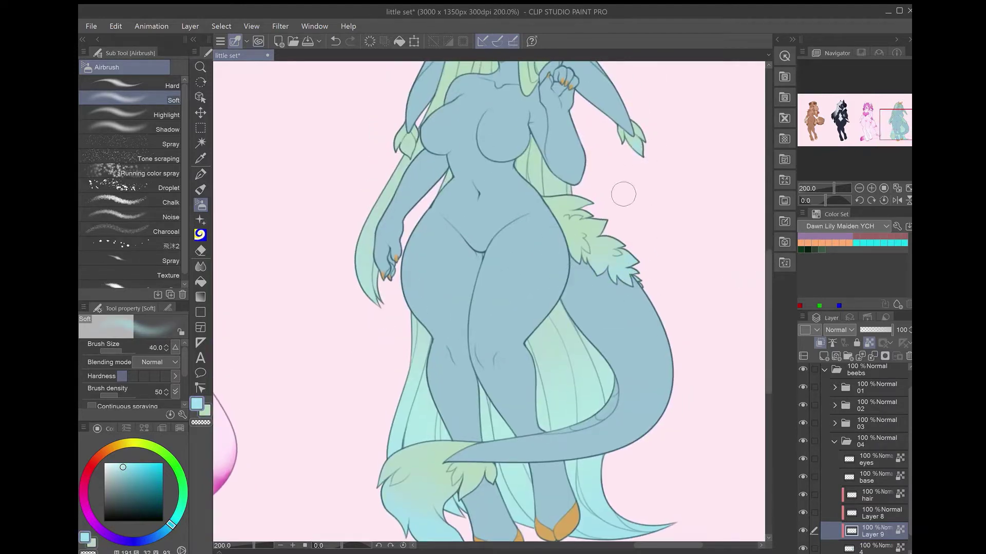
scroll(426, 146, "up", 3)
- Create a new clipped layer, then outline and fill the inner ear beside the raised hand in bright light green
key("ctrl+shift+n")
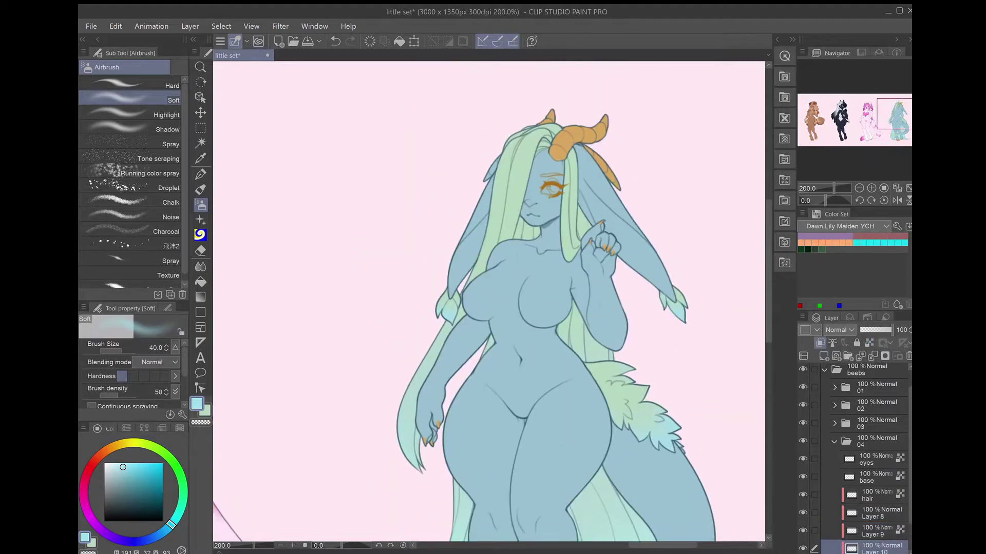
left_click(615, 394, "alt")
key("p")
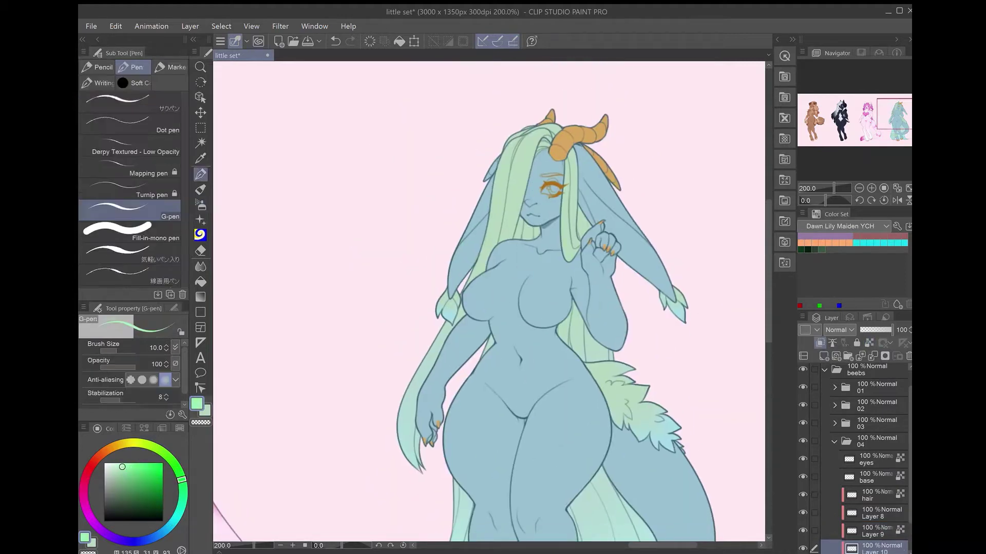
scroll(659, 222, "up", 5)
mouse_move(546, 237)
left_mouse_down()
mouse_move(627, 330)
mouse_move(703, 487)
mouse_move(457, 212)
mouse_move(369, 133)
mouse_move(487, 312)
left_mouse_up()
mouse_move(488, 218)
left_mouse_down()
mouse_move(544, 307)
mouse_move(705, 471)
left_mouse_up()
left_click_drag(549, 385, 485, 241)
key("g")
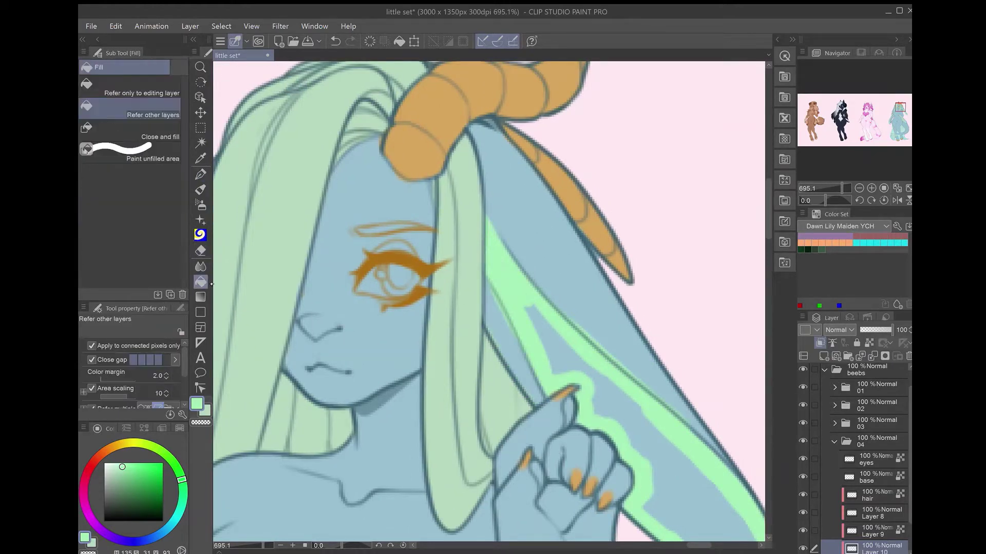
left_click(611, 401)
key("p")
- Paint the inside of the other ear bright light green with the G-pen at size 10
left_click_drag(660, 353, 462, 103)
left_click_drag(519, 267, 472, 354)
left_click_drag(493, 277, 447, 452)
left_click_drag(550, 231, 462, 421)
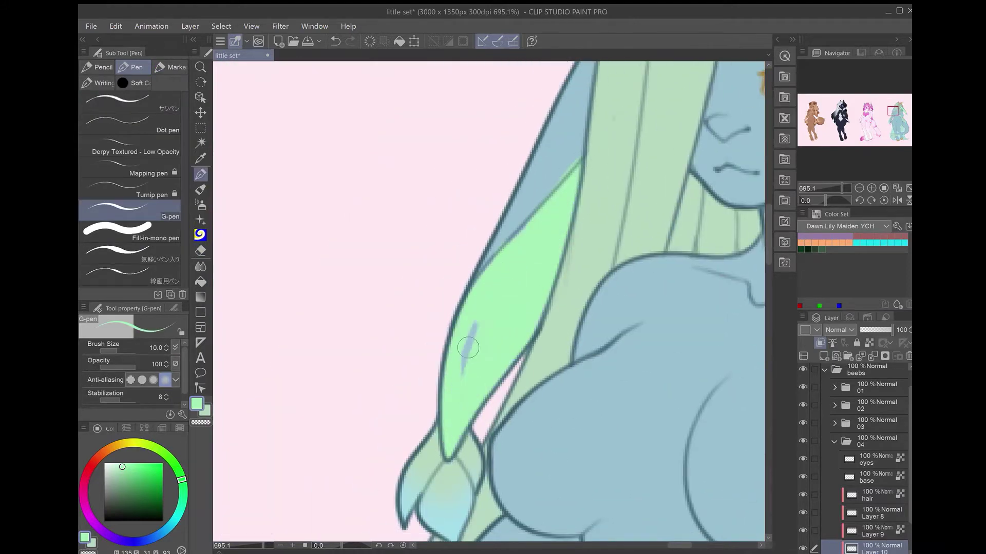
left_click_drag(565, 206, 393, 388)
- Paint the nose and small stripes on its bridge light green with the G-pen at size 5
left_click_drag(559, 308, 527, 273)
key("bracketleft")
key("bracketleft")
key("bracketleft")
key("bracketleft")
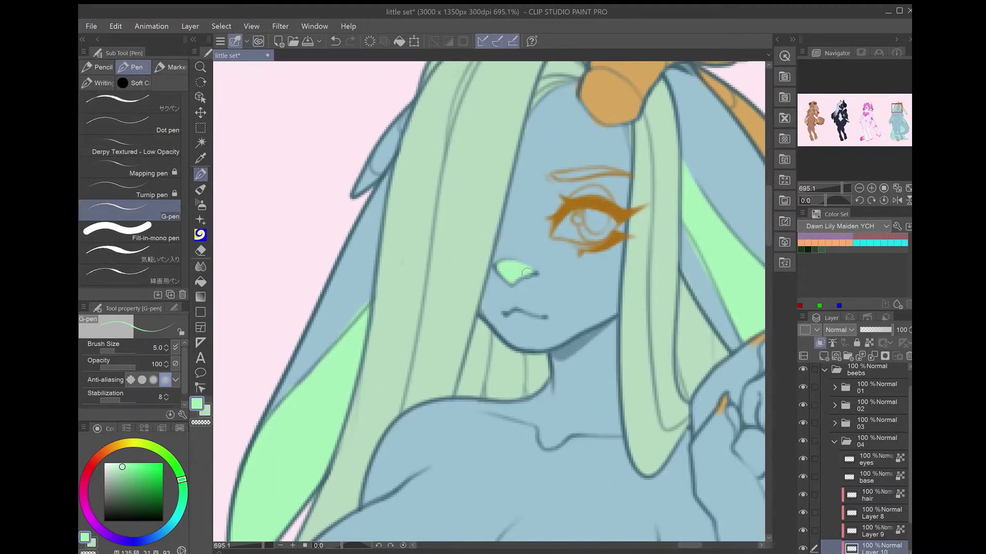
key("ctrl+z")
left_click_drag(420, 323, 429, 134)
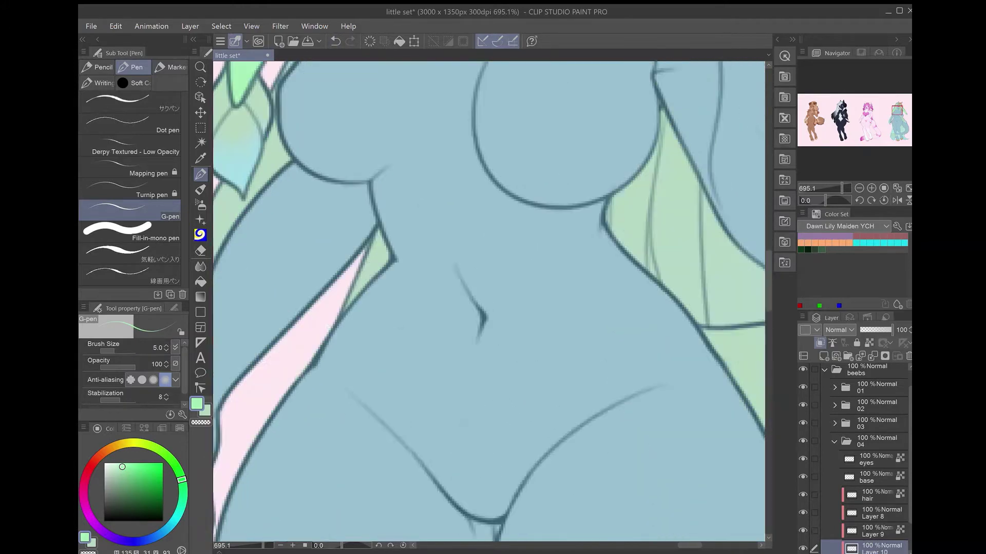
- Set the G-pen to size 12 and add light green to the tail's underside and the small area where the legs meet
mouse_move(642, 216)
left_mouse_down()
mouse_move(488, 210)
mouse_move(488, 297)
left_mouse_up()
key("bracketright")
key("bracketright")
key("bracketright")
key("bracketright")
key("bracketright")
mouse_move(711, 203)
left_mouse_down()
mouse_move(660, 331)
mouse_move(461, 385)
left_mouse_up()
key("ctrl+0")
scroll(696, 317, "up", 10)
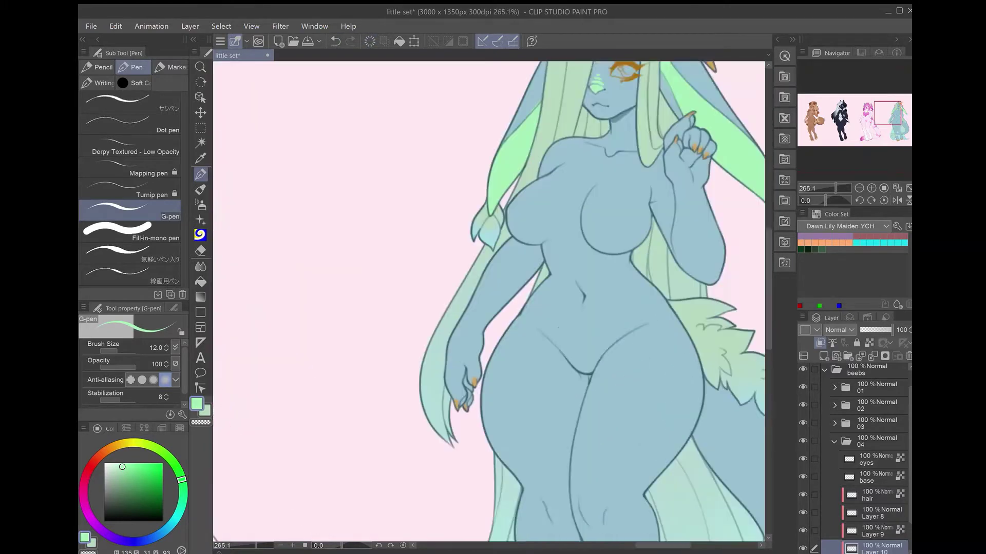
left_click_drag(545, 365, 551, 387)
- Paint the palm and inner fingers of both hands light green
key("ctrl+0")
scroll(595, 256, "up", 10)
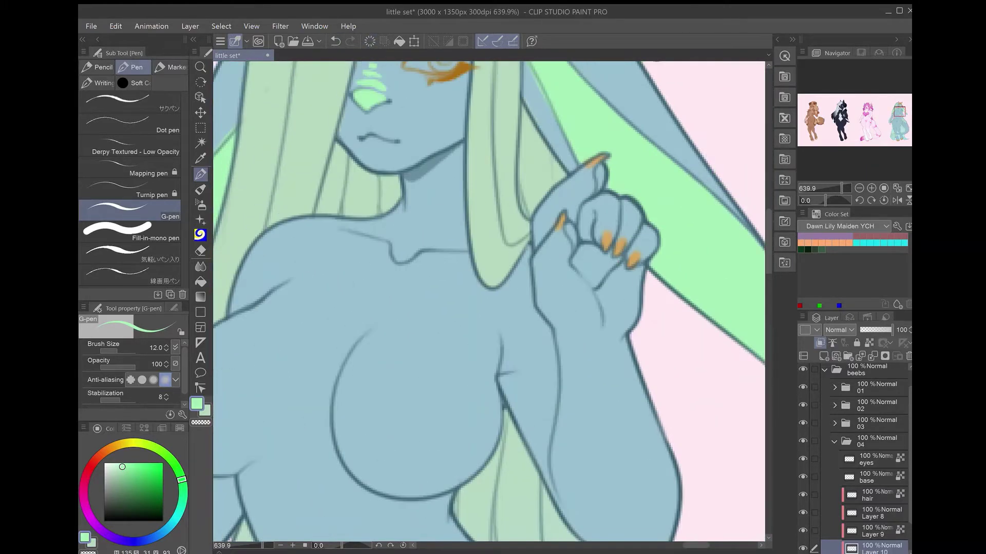
mouse_move(608, 259)
left_mouse_down()
mouse_move(590, 257)
mouse_move(580, 272)
mouse_move(597, 181)
left_mouse_up()
key("ctrl+0")
scroll(588, 451, "up", 10)
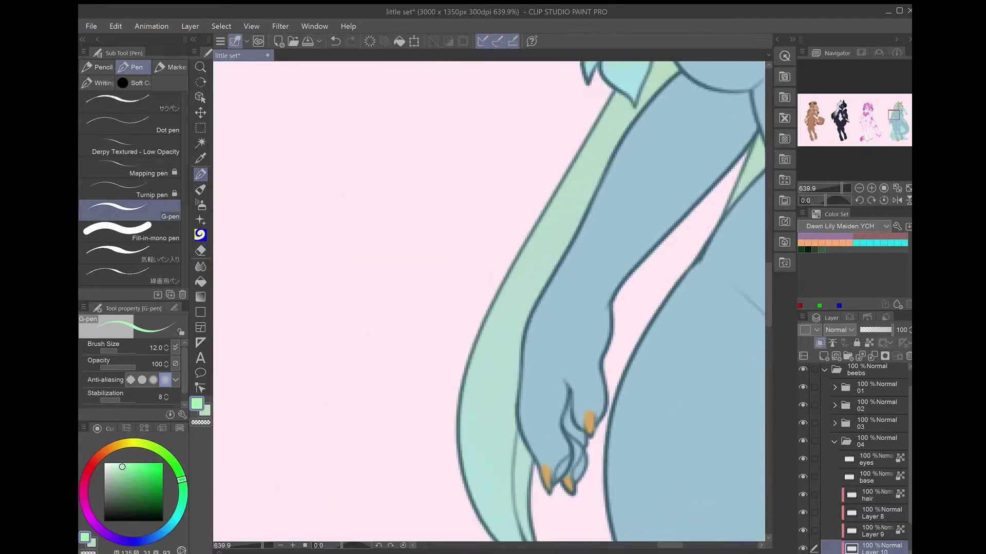
left_click_drag(568, 414, 588, 450)
scroll(522, 357, "down", 10)
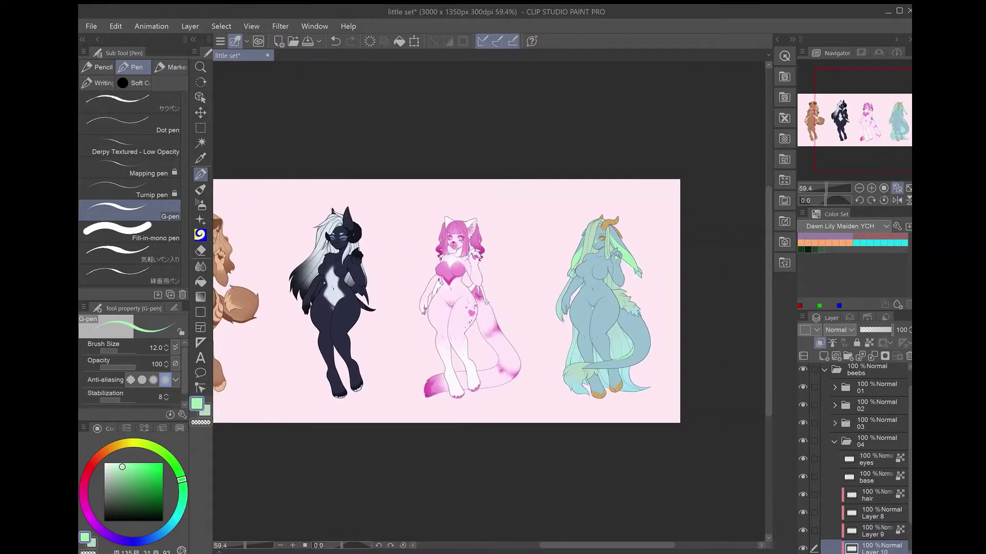
- Create a clipped layer directly above the body base and airbrush the lower legs and tail end bright blue at size 150
scroll(606, 316, "up", 4)
left_click(625, 320, "alt")
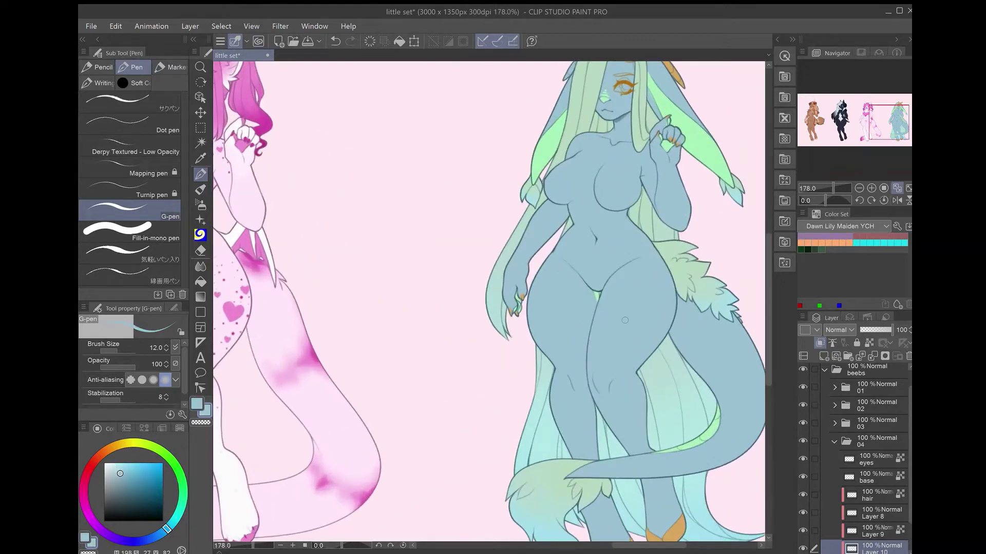
left_click(824, 355)
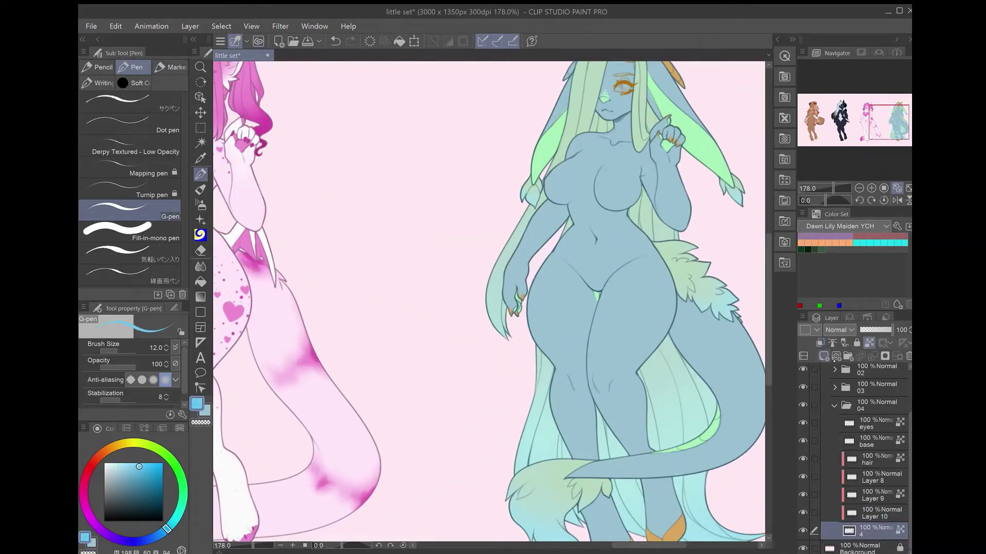
key("b")
left_click_drag(616, 462, 559, 372)
mouse_move(590, 410)
left_mouse_down()
mouse_move(606, 477)
mouse_move(566, 375)
left_mouse_up()
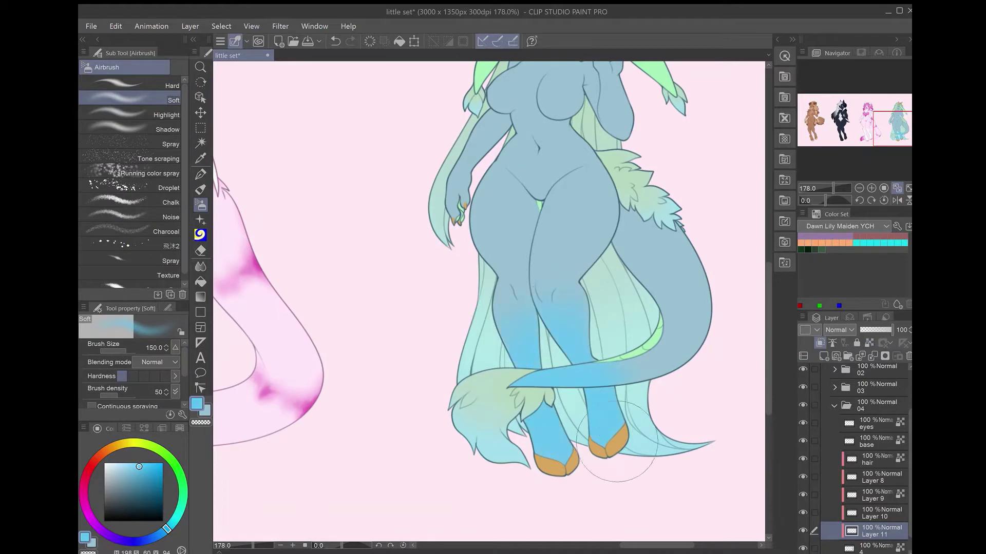
- Airbrush the forearms and hands bright blue with the Soft airbrush at size 80
key("bracketleft")
key("bracketleft")
left_click_drag(438, 217, 452, 362)
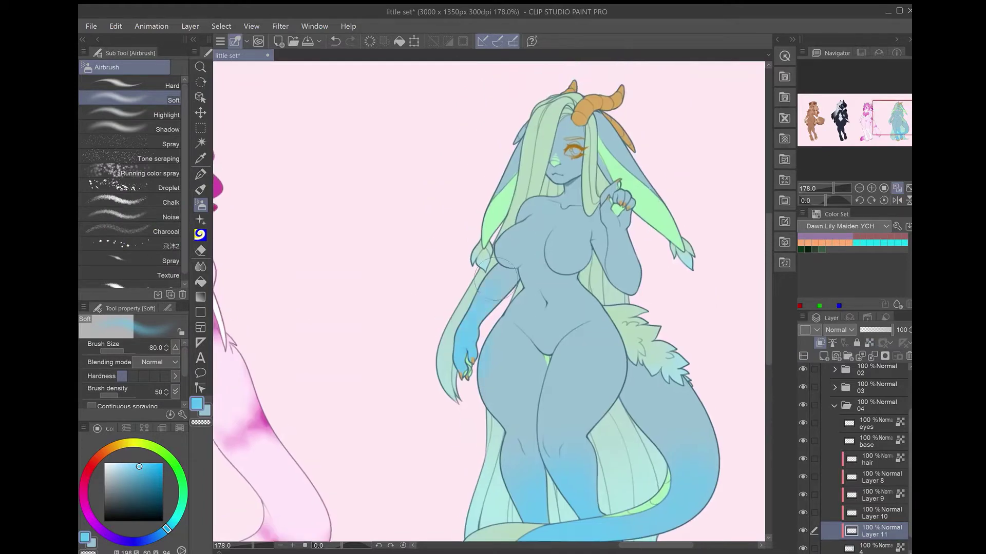
- Airbrush bright blue onto the upper face at size 17 and along the ears at size 50
scroll(574, 134, "up", 3)
key("bracketleft")
key("bracketleft")
key("bracketleft")
key("bracketleft")
key("bracketleft")
key("bracketleft")
key("bracketleft")
key("bracketleft")
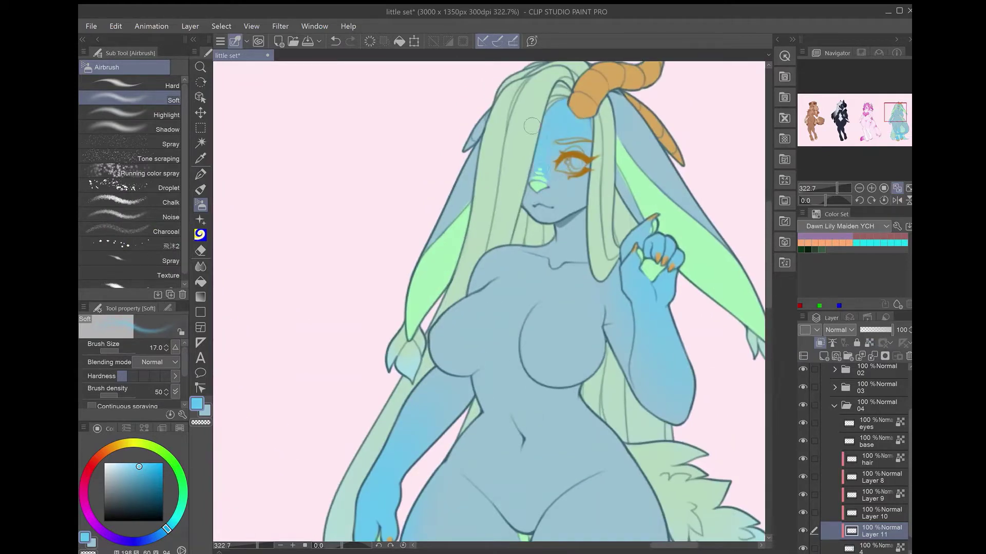
left_click_drag(609, 278, 481, 300)
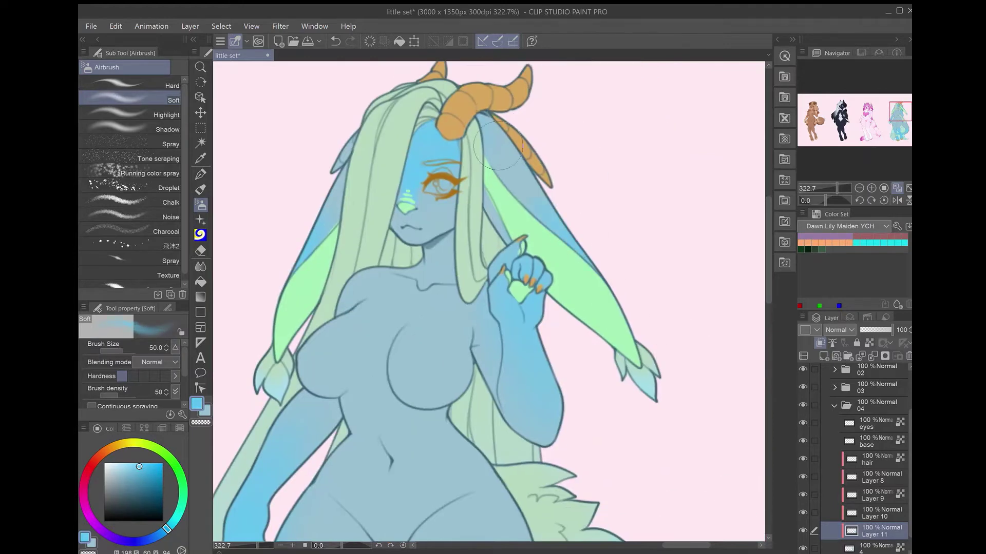
- Erase stray blue shading with the Hard eraser at size 25 and lower the shading layer's opacity to 45%
key("e")
left_click_drag(398, 167, 405, 5)
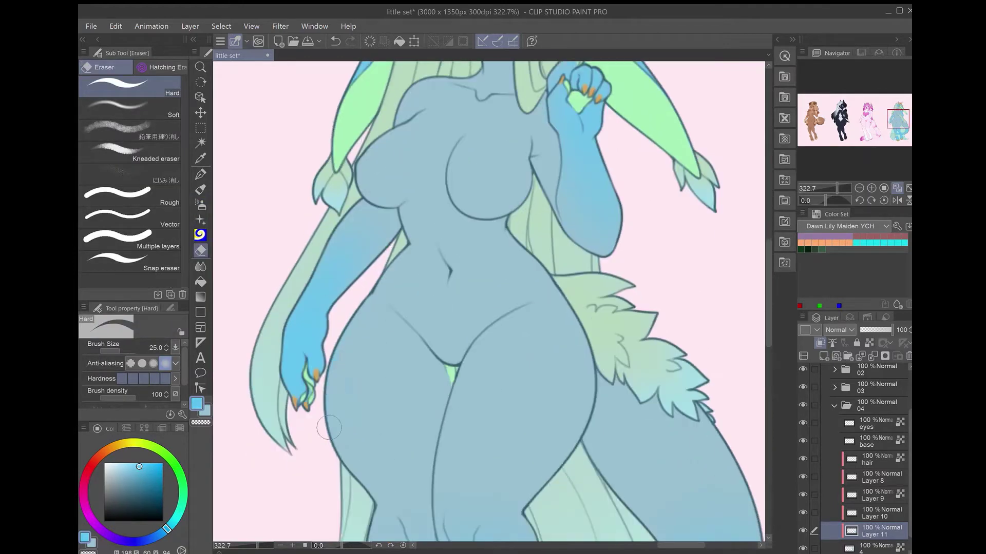
key("ctrl+0")
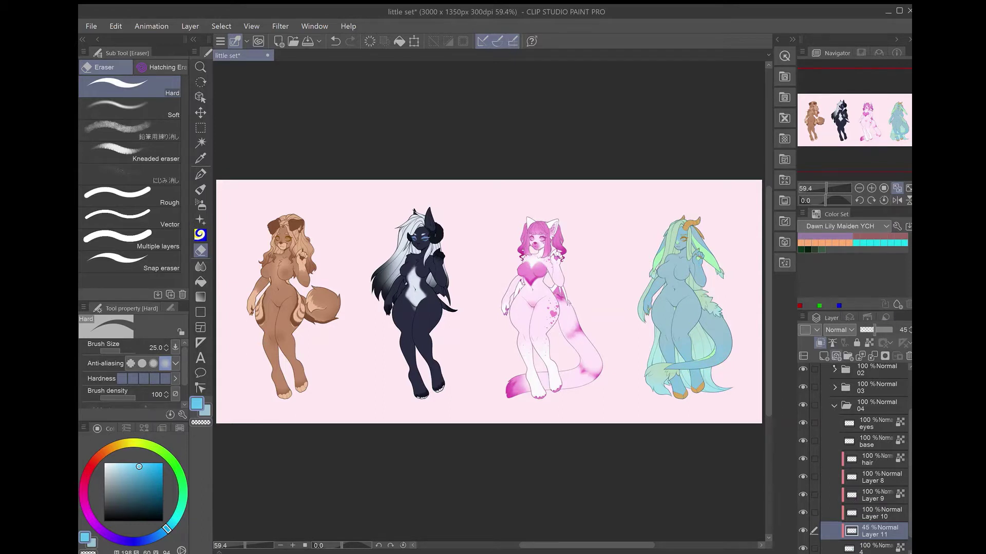
- Create another clipped layer above the blue shading and choose the 飛沫2 spatter airbrush for the markings
key("ctrl+shift+n")
key("y")
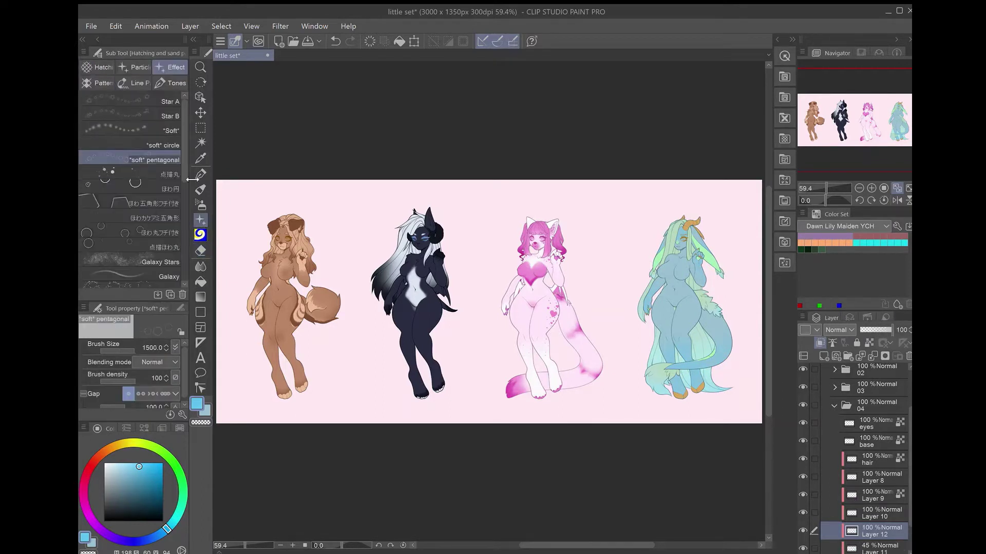
scroll(154, 205, "down", 10)
left_click(200, 235)
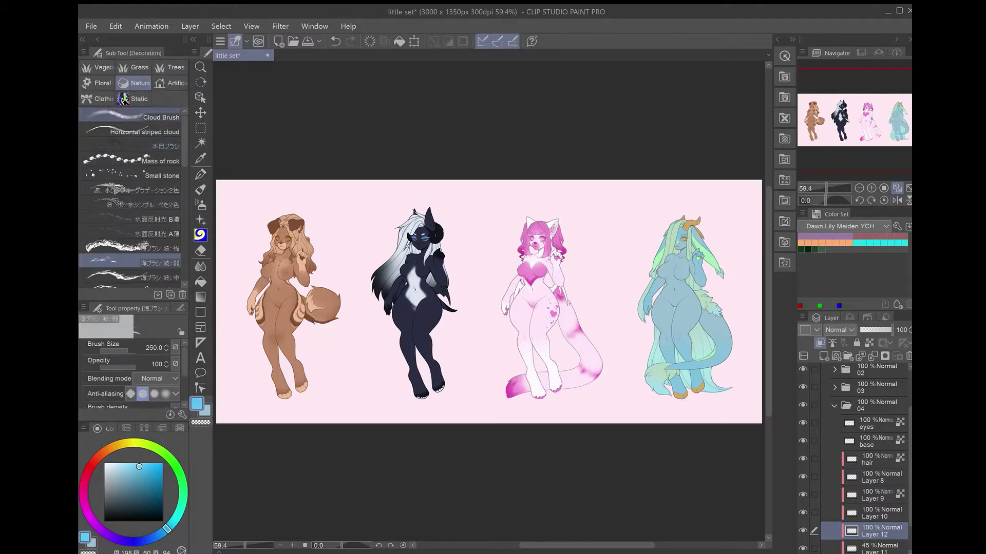
scroll(188, 270, "down", 3)
scroll(188, 270, "down", 1)
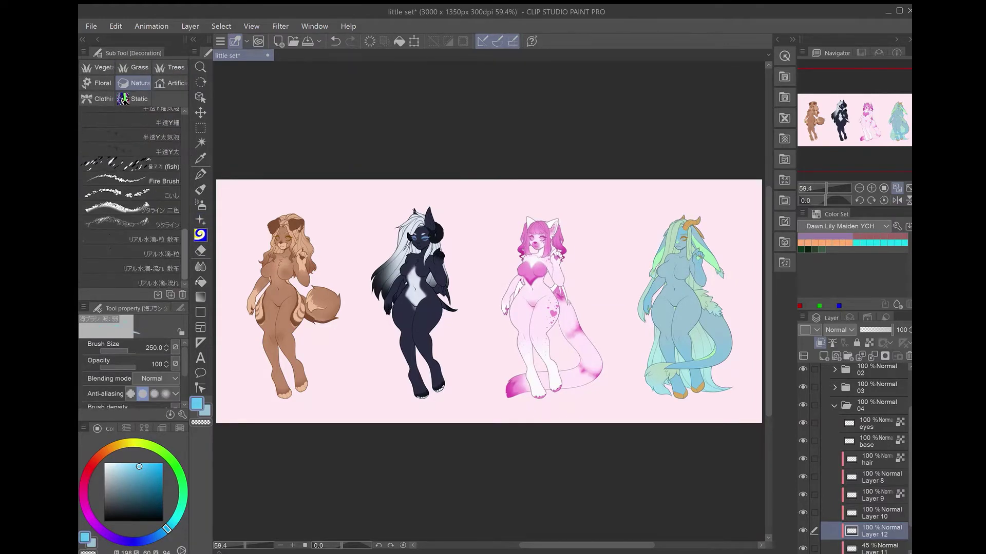
scroll(131, 257, "down", 10)
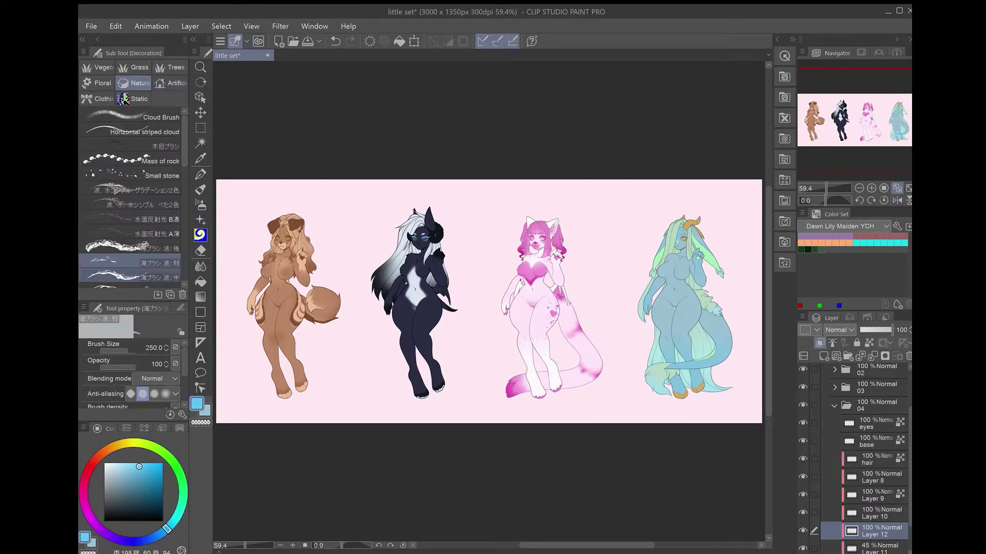
left_click(200, 205)
left_click(131, 244)
- Set the spatter brush's particle size to 20 and scatter bright blue spots over the upper tail
scroll(131, 205, "down", 1)
scroll(683, 329, "up", 5)
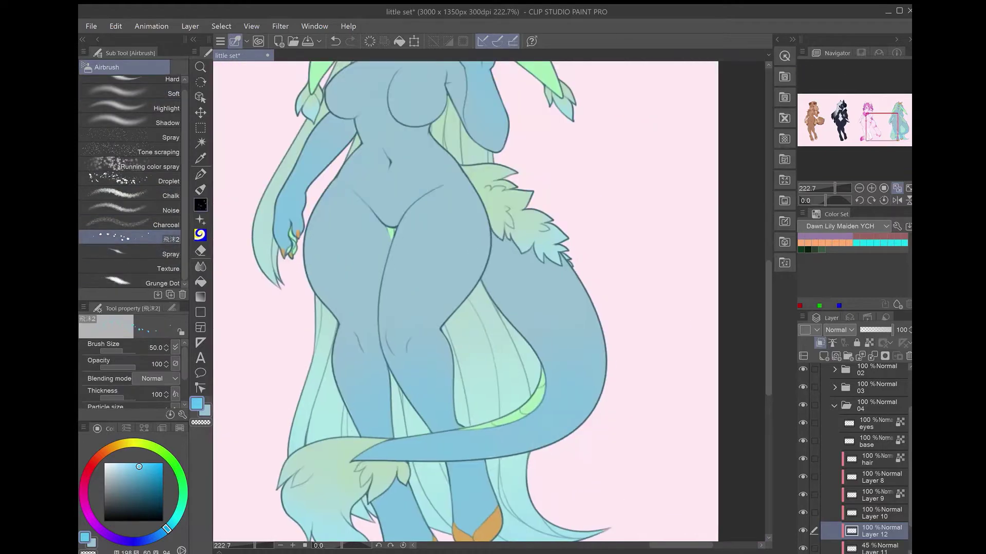
scroll(504, 338, "up", 2)
scroll(154, 391, "down", 2)
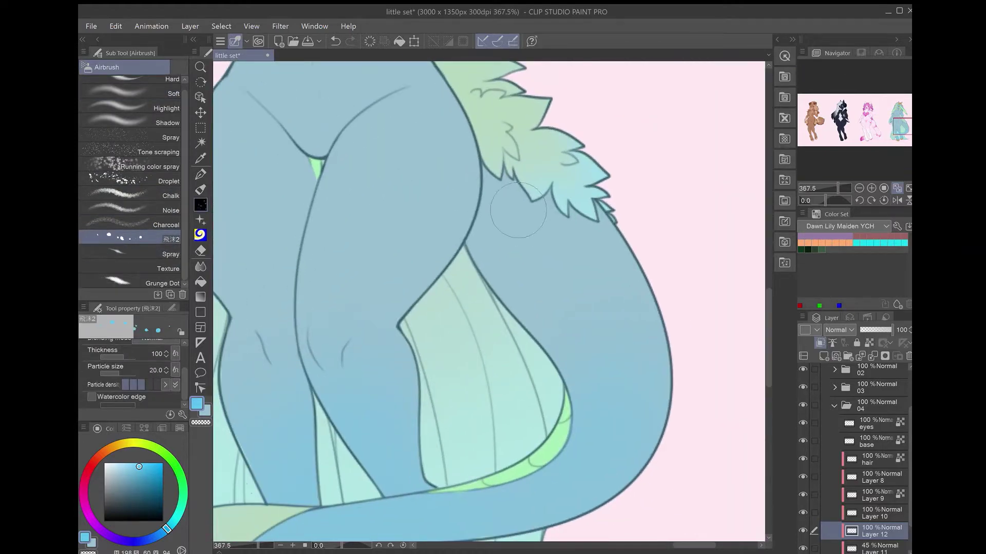
left_click_drag(465, 137, 626, 219)
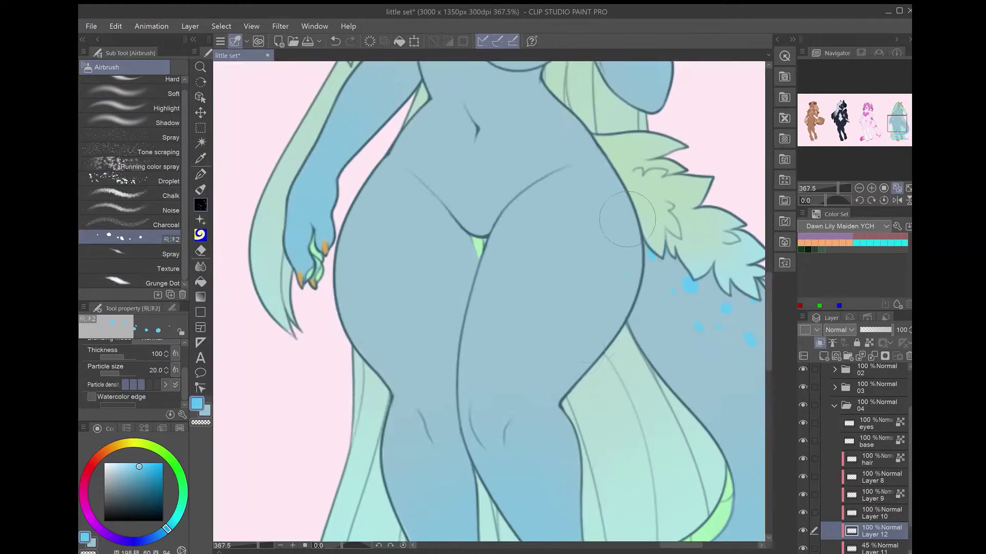
- Undo the last spatter stroke, reduce the particle size to 12 and scatter bright blue spots over both outer thighs
key("ctrl+z")
left_click_drag(577, 286, 570, 322)
mouse_move(375, 269)
left_mouse_down()
mouse_move(390, 175)
mouse_move(380, 257)
left_mouse_up()
left_click_drag(380, 257, 385, 368)
scroll(489, 301, "down", 4)
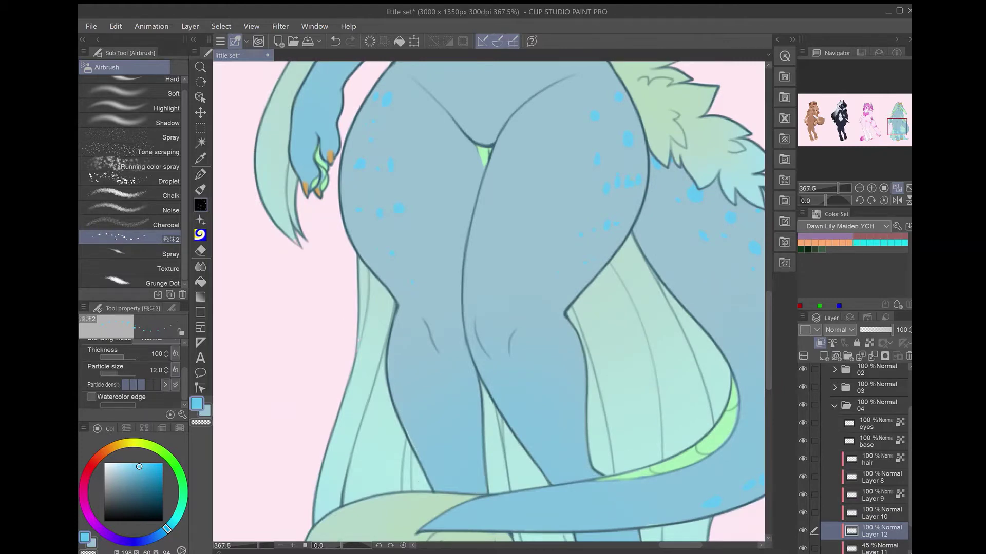
- Scatter more bright blue spots over the thighs, arms, face and ears of the fourth character
mouse_move(612, 197)
left_mouse_down()
mouse_move(583, 139)
mouse_move(567, 198)
left_mouse_up()
mouse_move(457, 472)
left_mouse_down()
mouse_move(343, 231)
mouse_move(403, 70)
left_mouse_up()
scroll(521, 322, "up", 5)
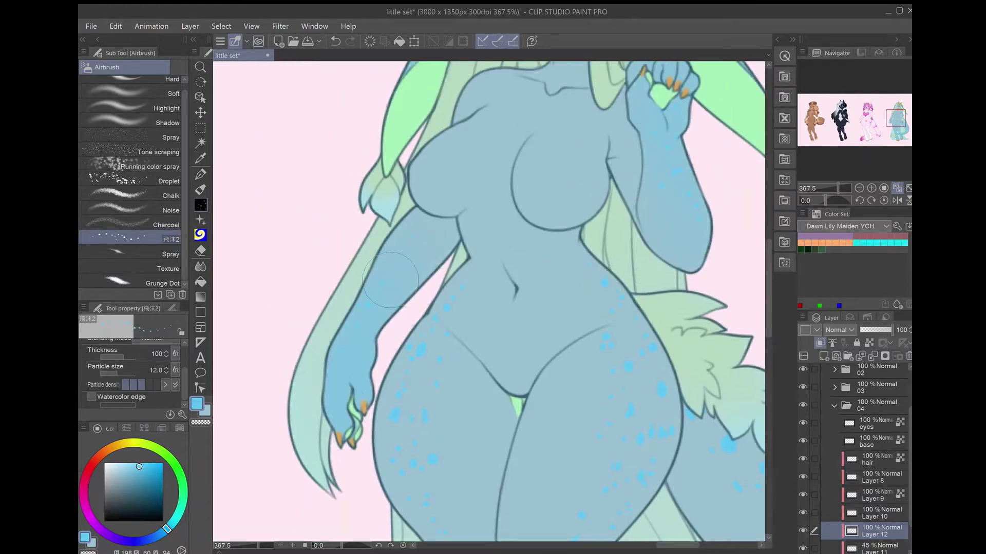
scroll(362, 383, "up", 4)
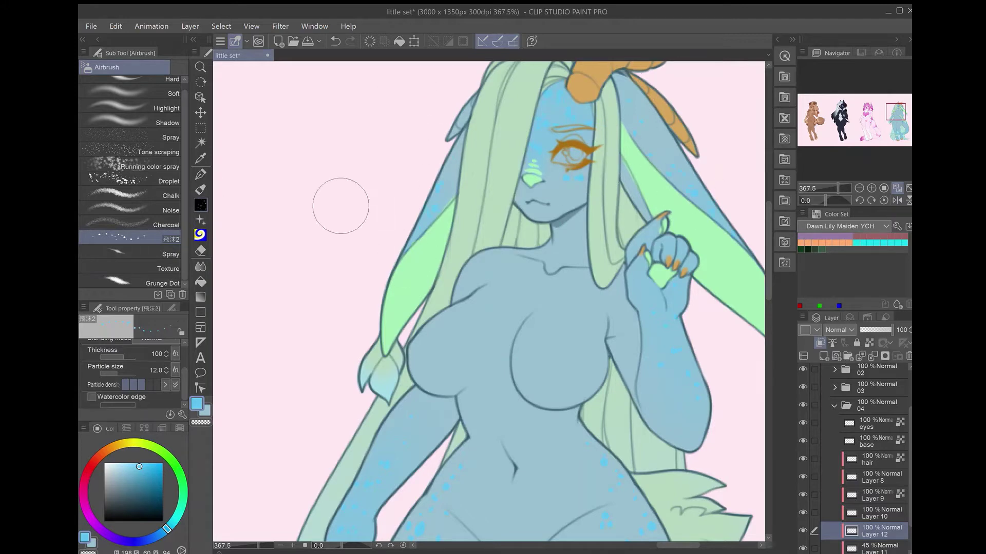
- Undo the last spatter stroke and scatter bright blue spots over the lower legs and along the tail
scroll(336, 203, "down", 10)
key("ctrl+z")
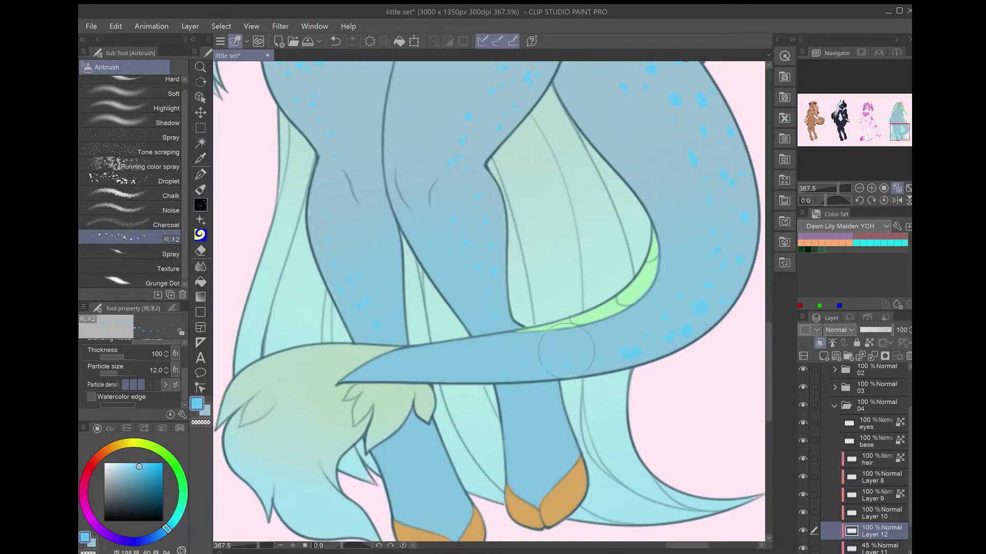
left_click_drag(522, 470, 465, 516)
scroll(415, 262, "down", 5)
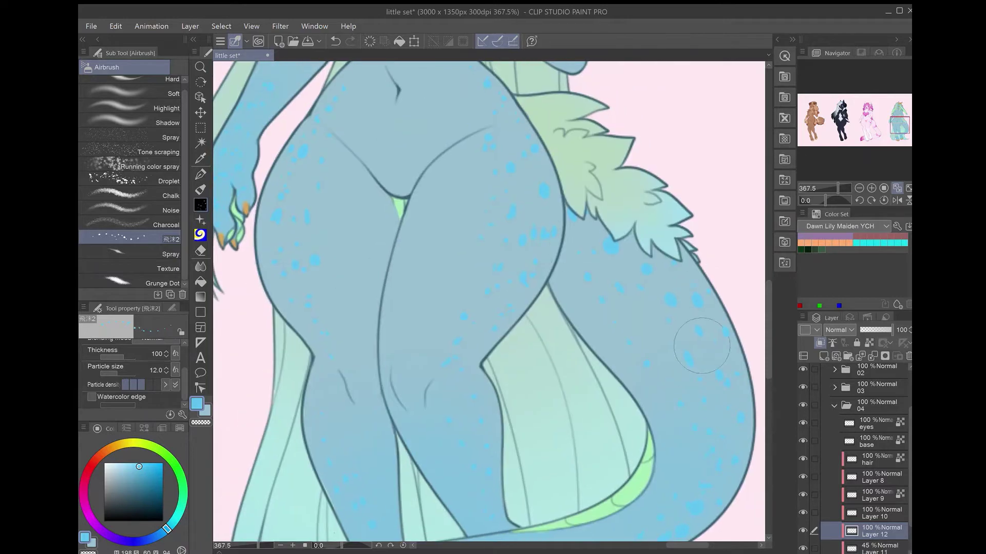
- Apply a border effect with 1.0 edge thickness to the spots layer and set its edge color to blue
key("ctrl+0")
left_click(849, 316)
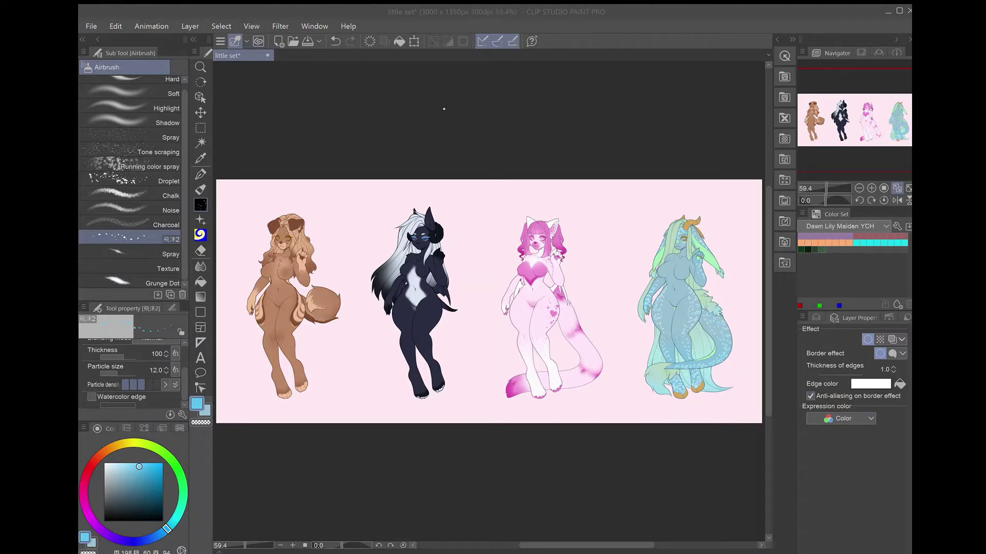
key("Return")
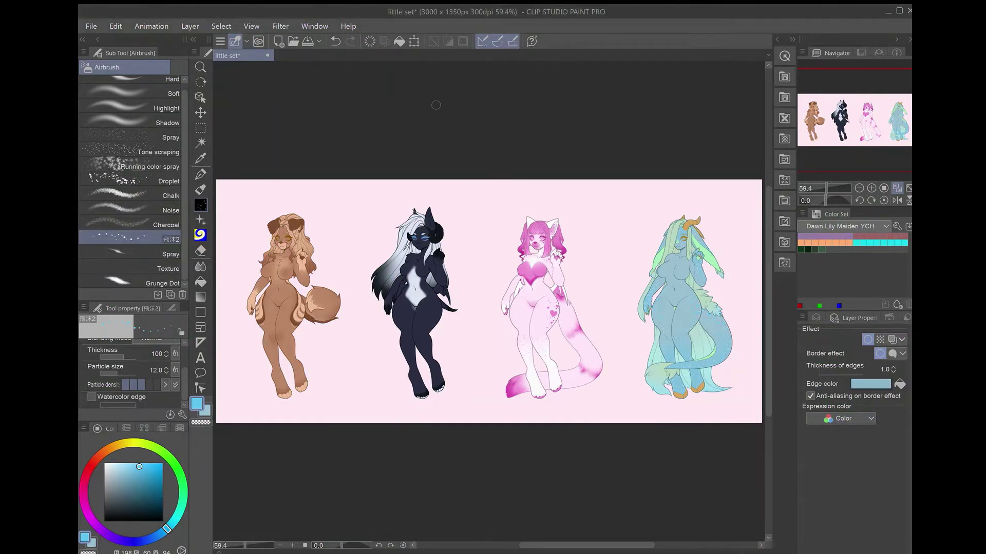
key("Return")
key("Return")
- Flatten the bordered spots into a new clipped layer directly above the 45% blue shading layer
scroll(743, 296, "up", 5)
left_click_drag(743, 297, 743, 209)
left_click(816, 317)
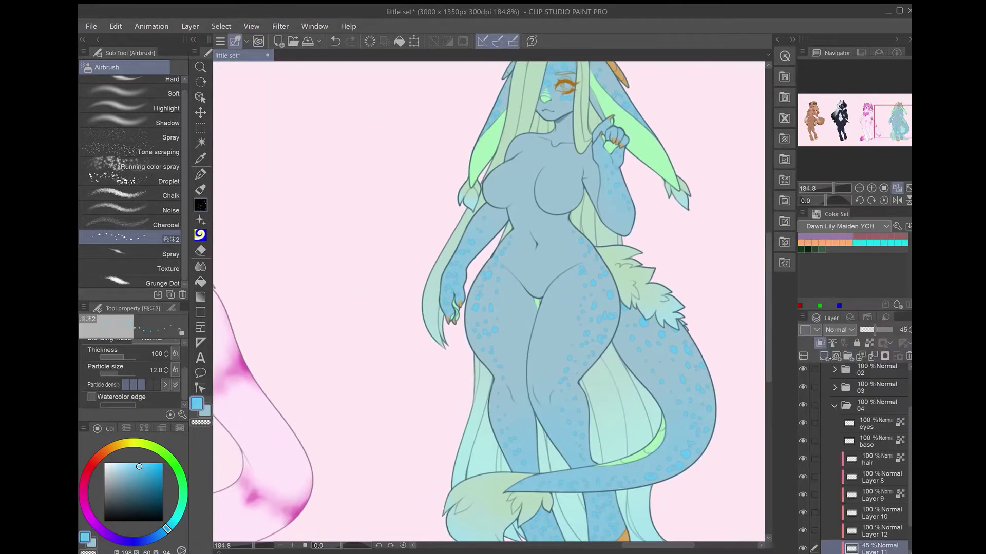
left_click(280, 26)
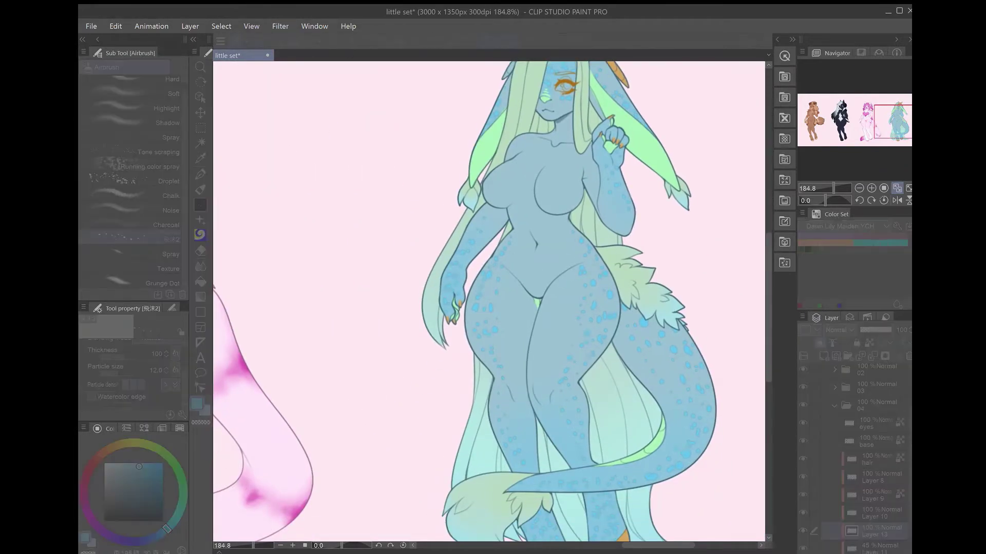
key("Escape")
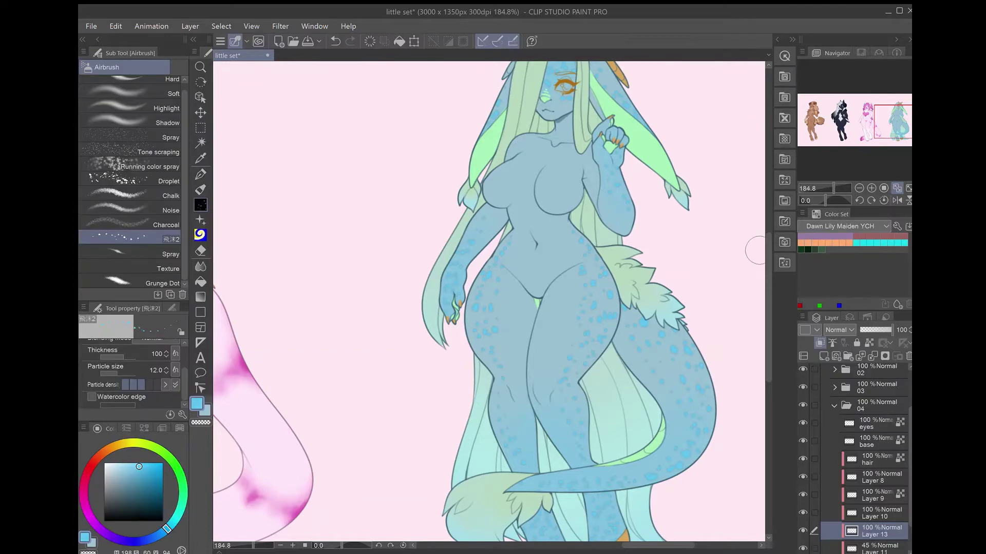
- On a new clipped layer above Layer 10, outline a light green belly patch with the G-pen and fill it
left_click(802, 512)
left_click(823, 356)
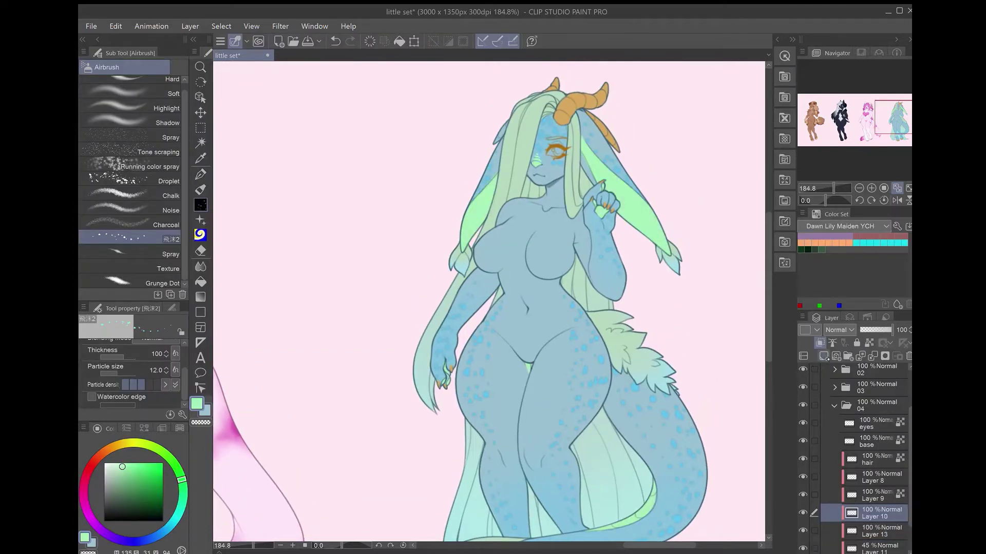
key("p")
scroll(517, 318, "up", 5)
mouse_move(666, 366)
left_mouse_down()
mouse_move(546, 473)
mouse_move(454, 380)
mouse_move(457, 141)
left_mouse_up()
mouse_move(595, 182)
left_mouse_down()
mouse_move(616, 299)
mouse_move(662, 366)
left_mouse_up()
scroll(663, 365, "down", 5)
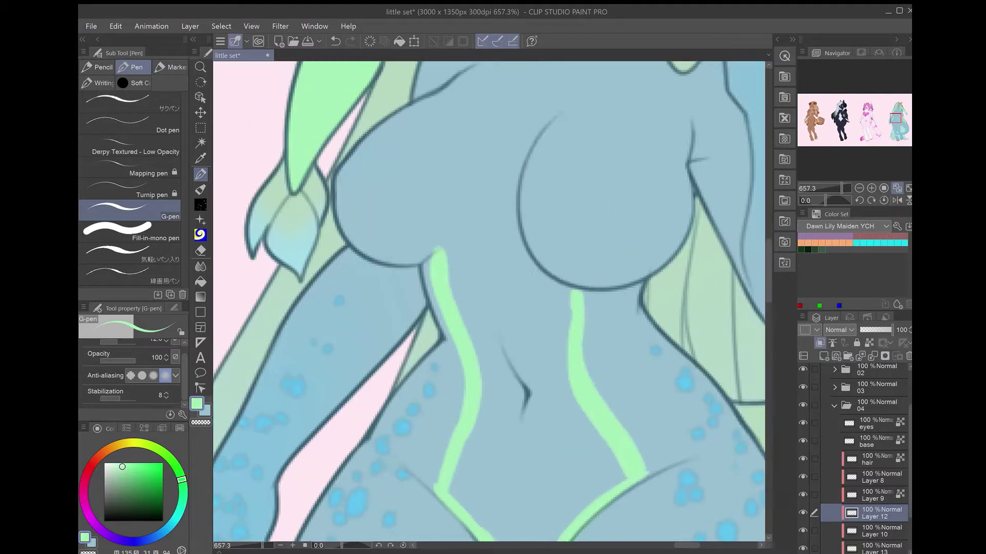
mouse_move(570, 292)
left_mouse_down()
mouse_move(513, 247)
mouse_move(441, 215)
left_mouse_up()
key("g")
left_click(534, 360)
- Outline the light green patch across the chest with the G-pen, joining the belly patch, and fill it
key("p")
scroll(534, 359, "up", 5)
left_click_drag(457, 422, 513, 233)
mouse_move(556, 425)
left_mouse_down()
mouse_move(609, 257)
mouse_move(516, 233)
left_mouse_up()
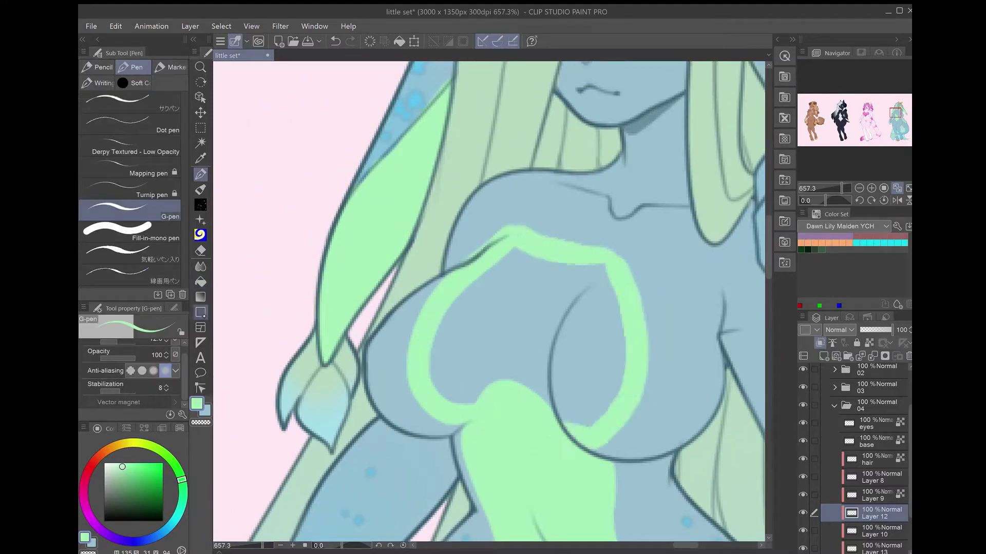
key("g")
left_click(539, 334)
- Round off the green chest patch's edges using the G-pen with transparent color, and save the file
key("p")
left_click_drag(440, 227, 429, 358)
mouse_move(513, 359)
left_mouse_down()
mouse_move(382, 488)
mouse_move(516, 362)
left_mouse_up()
left_click_drag(611, 396, 594, 396)
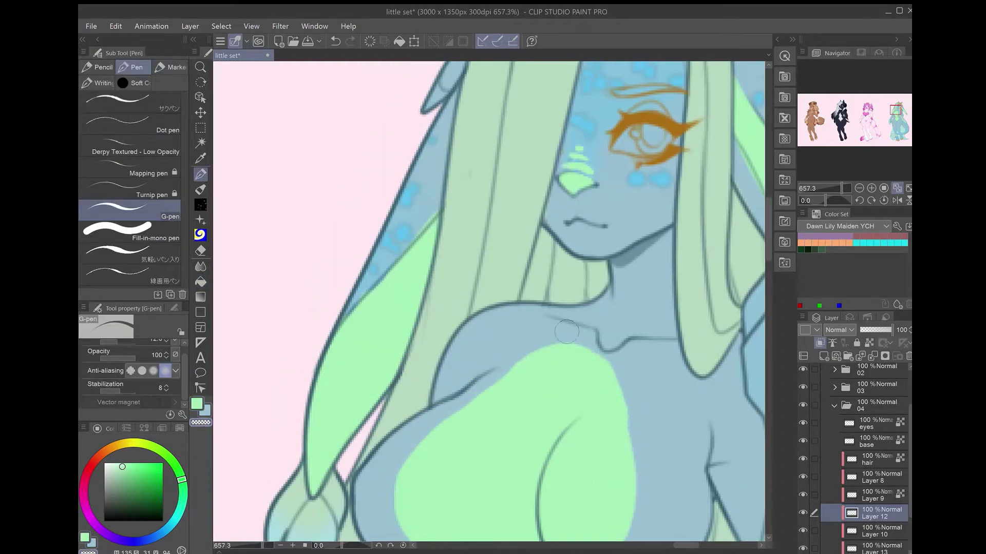
scroll(393, 462, "down", 10)
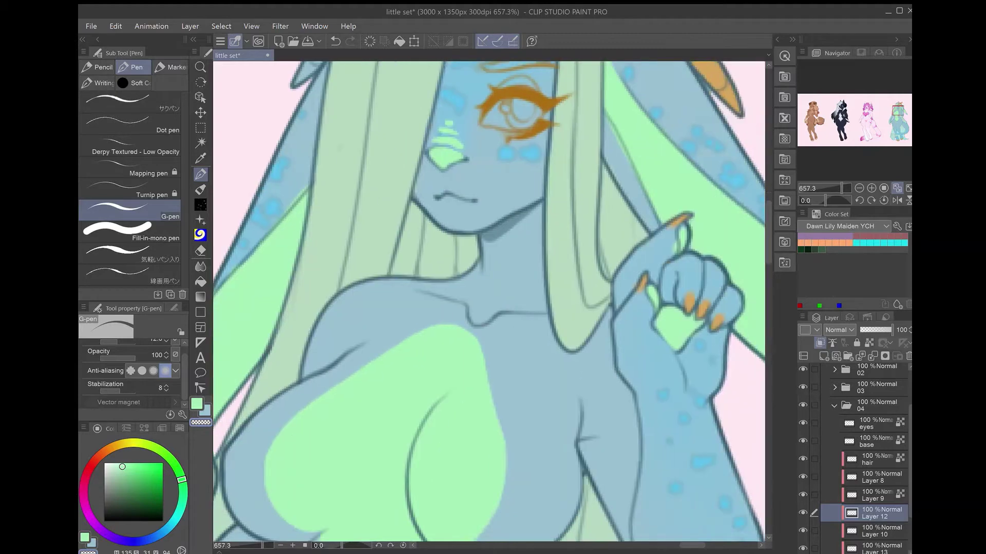
key("ctrl+0")
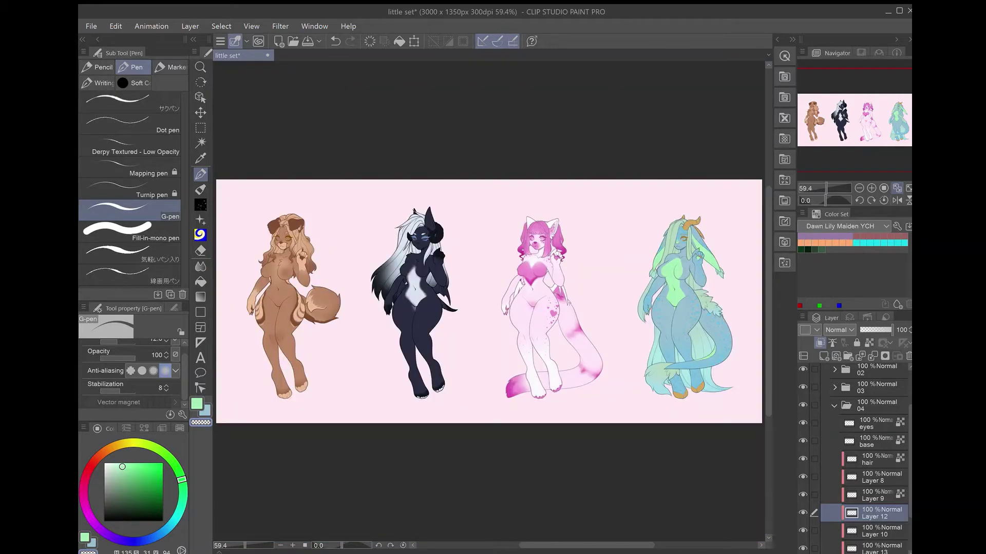
key("ctrl+s")
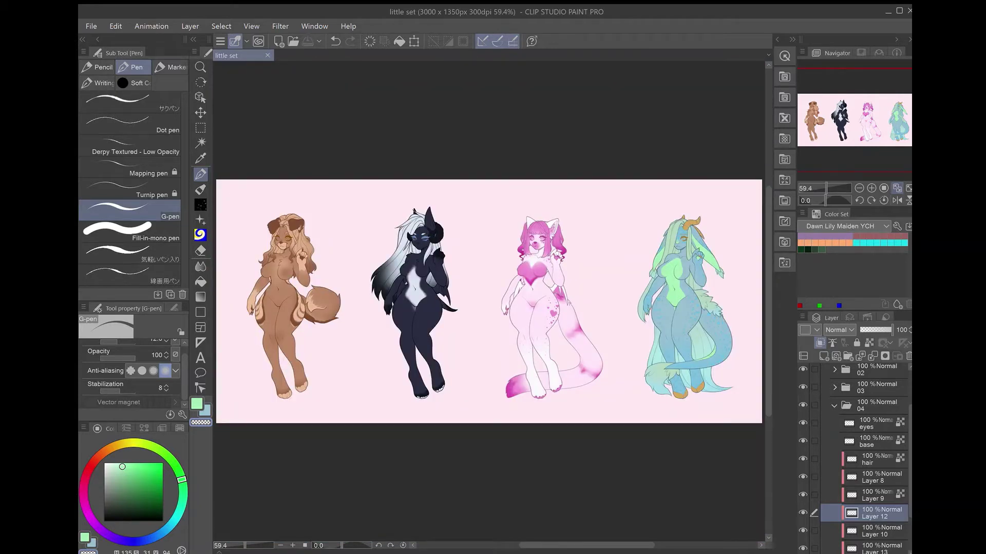
- Adjust the fourth character's base layer to a lighter, brighter blue and lower the spots layer's opacity to 75%
scroll(862, 462, "down", 3)
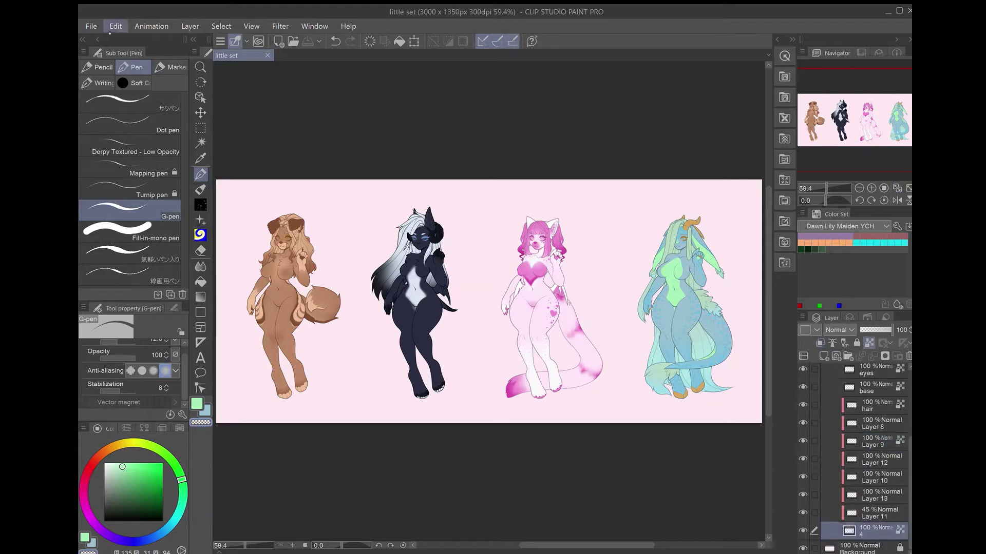
key("alt+e")
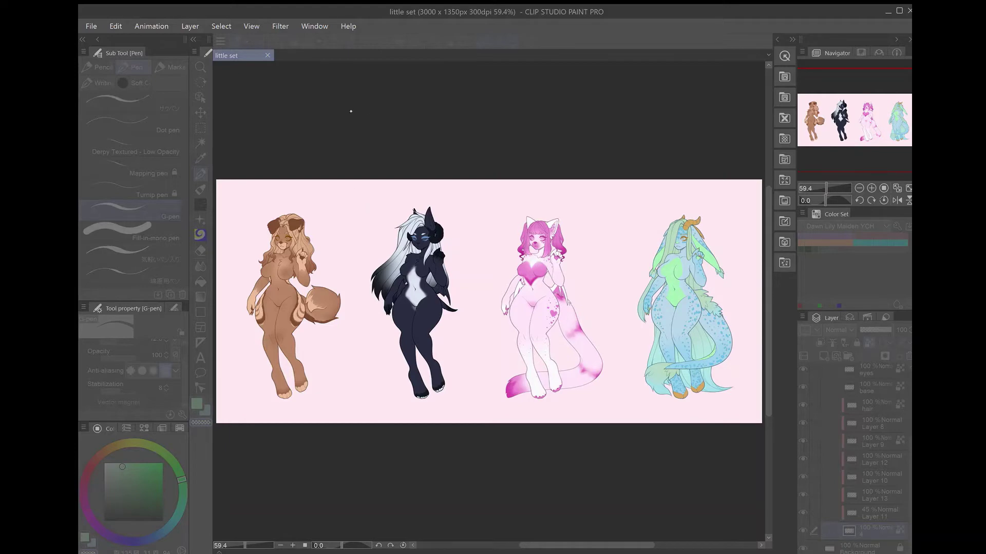
key("ctrl+z")
key("ctrl+z")
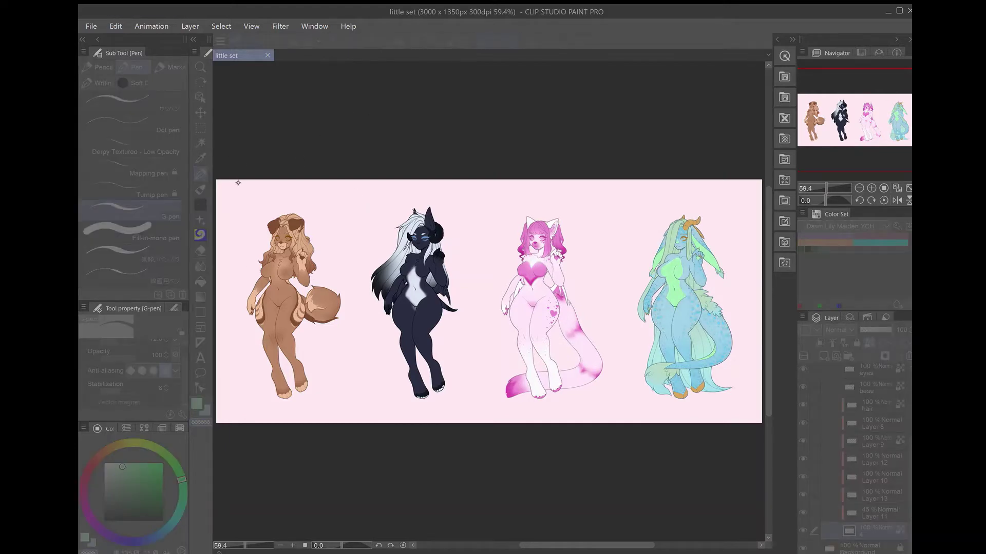
key("ctrl+z")
key("ctrl+z")
key("ctrl+z")
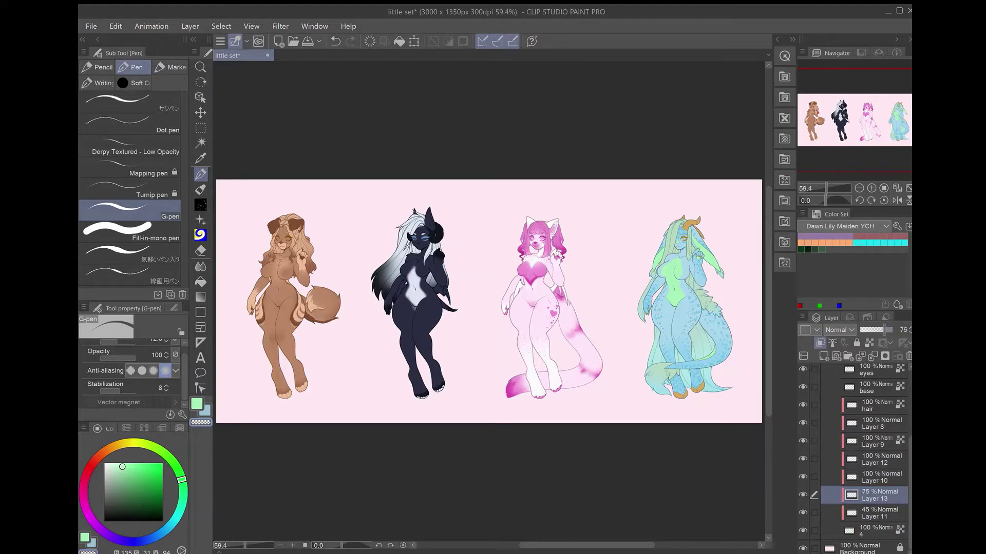
key("ctrl+z")
- Select Layer 8 and sample the orange of the fourth character's horn as the drawing color
scroll(678, 230, "up", 10)
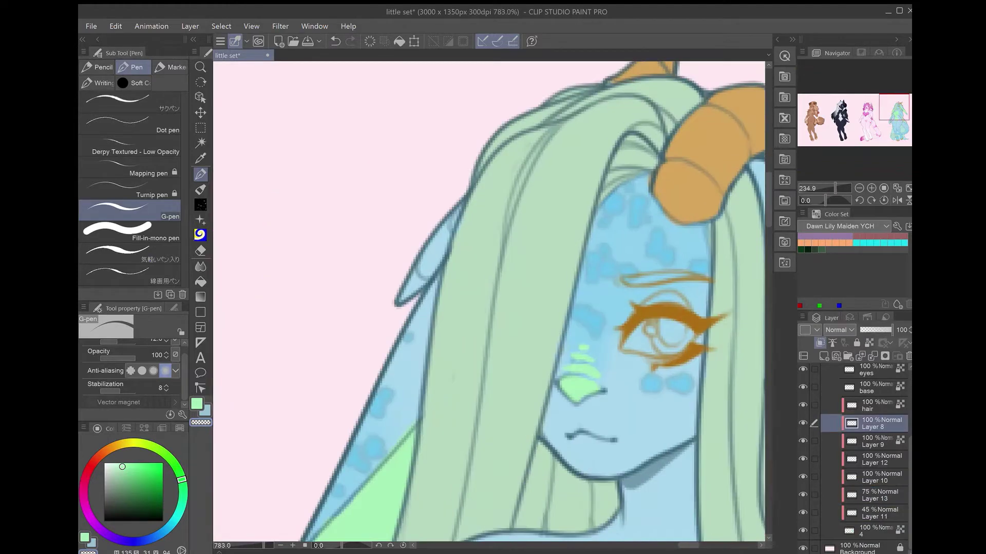
left_click(682, 191, "alt")
key("ctrl+0")
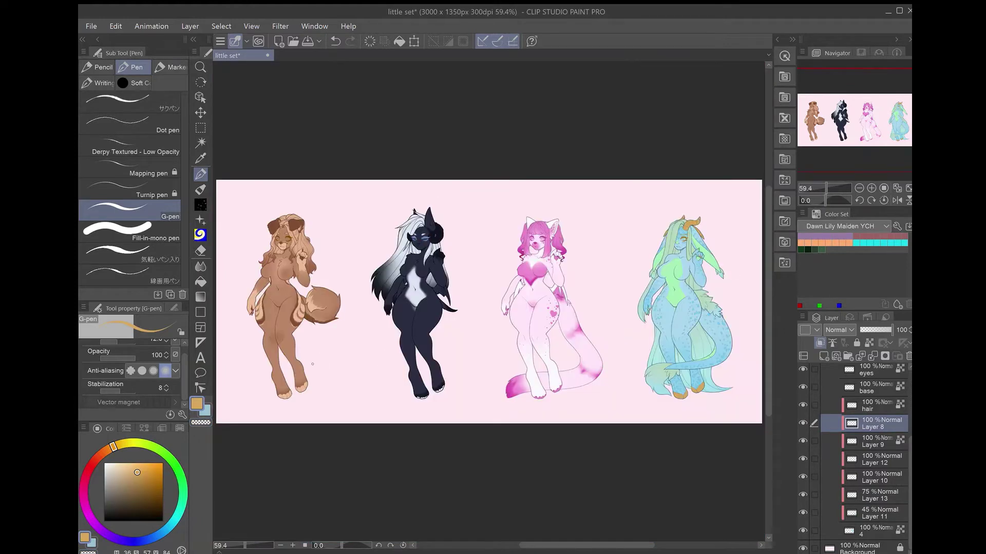
key("ctrl+s")
- Expand folder 02, select the second character's Layer 1 and choose a pale bluish white based on the eye's blue
key("ctrl+z")
key("ctrl+z")
key("ctrl+z")
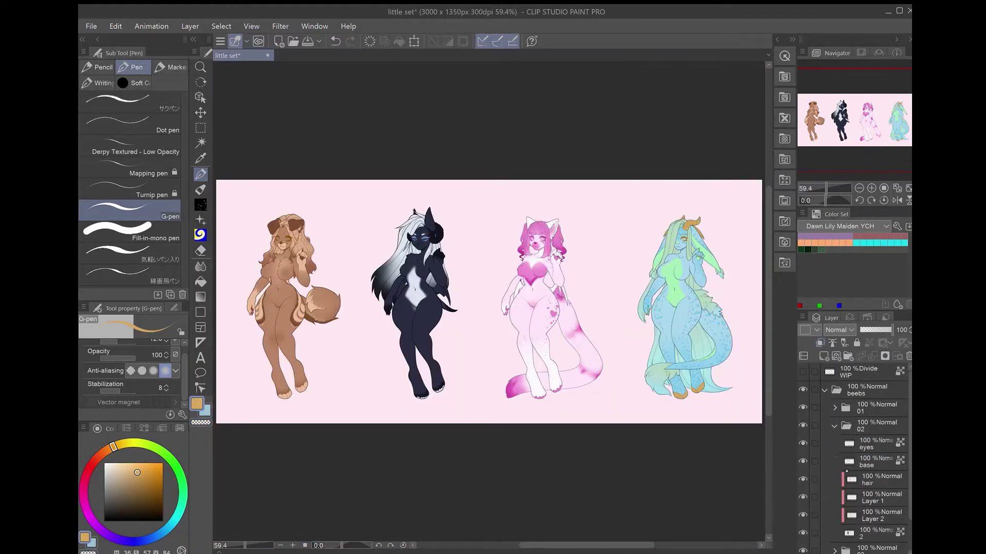
scroll(383, 253, "up", 6)
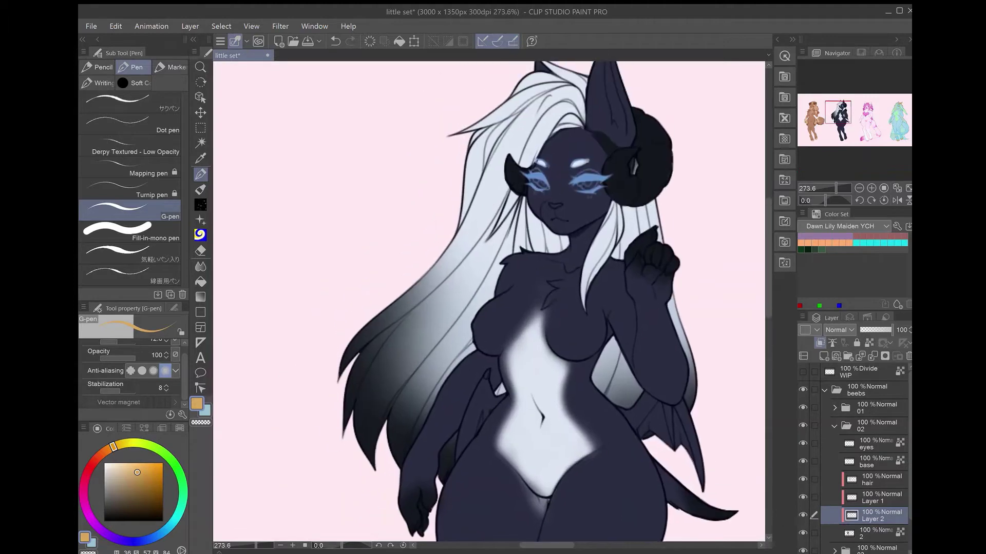
left_click(665, 214, "alt")
left_click(534, 181, "alt")
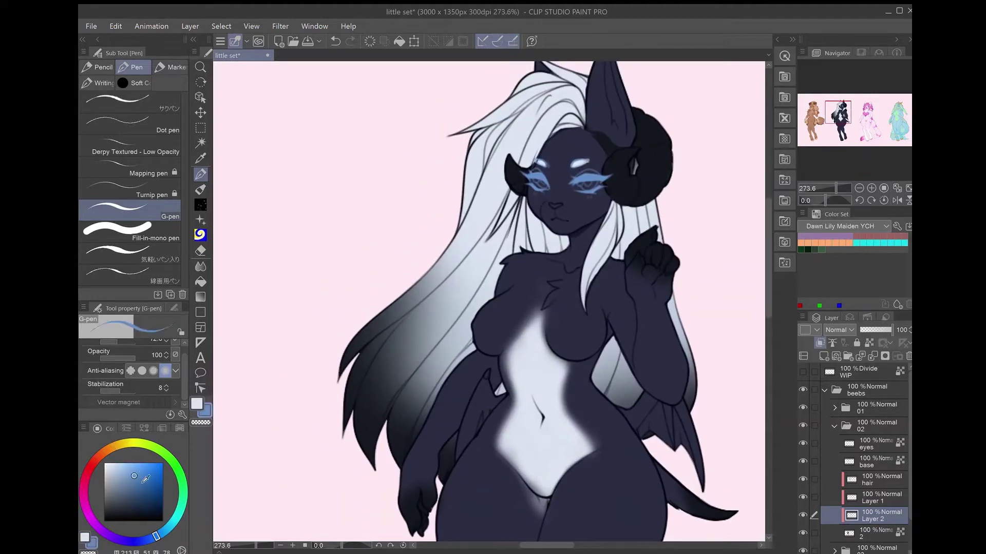
left_click_drag(145, 479, 108, 466)
left_click(878, 497)
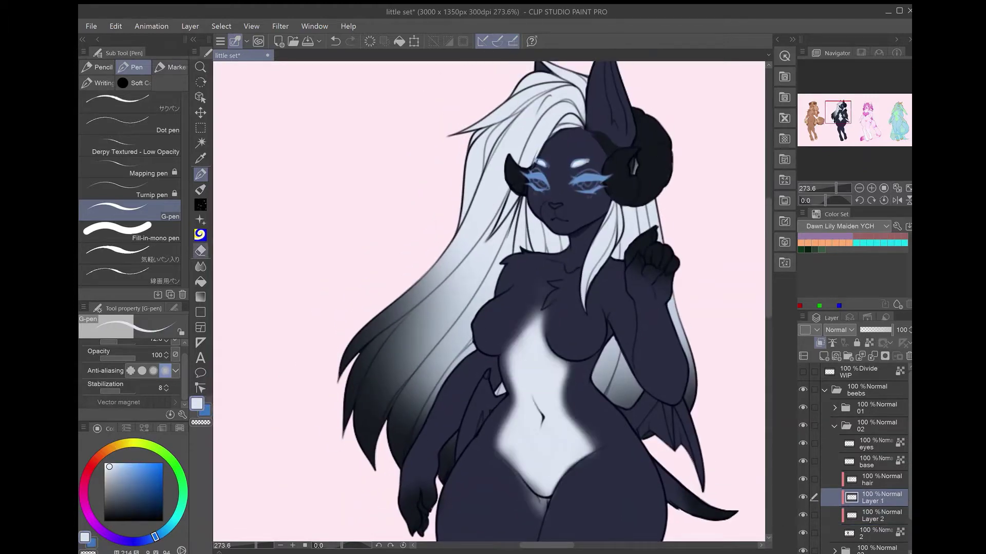
- Paint pale muzzle pads beside the second character's nose with the Soft airbrush and switch to the Hard eraser for trimming
key("b")
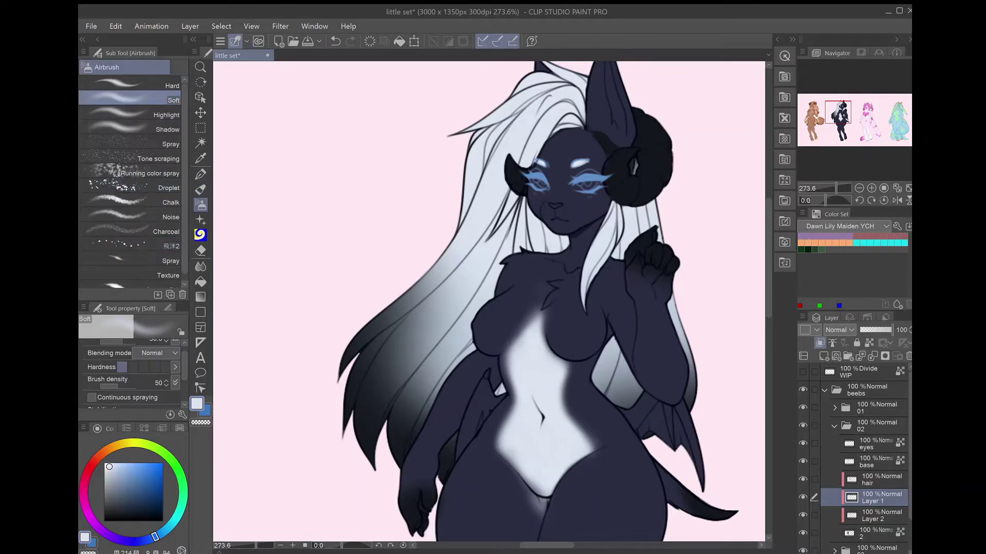
scroll(544, 188, "up", 5)
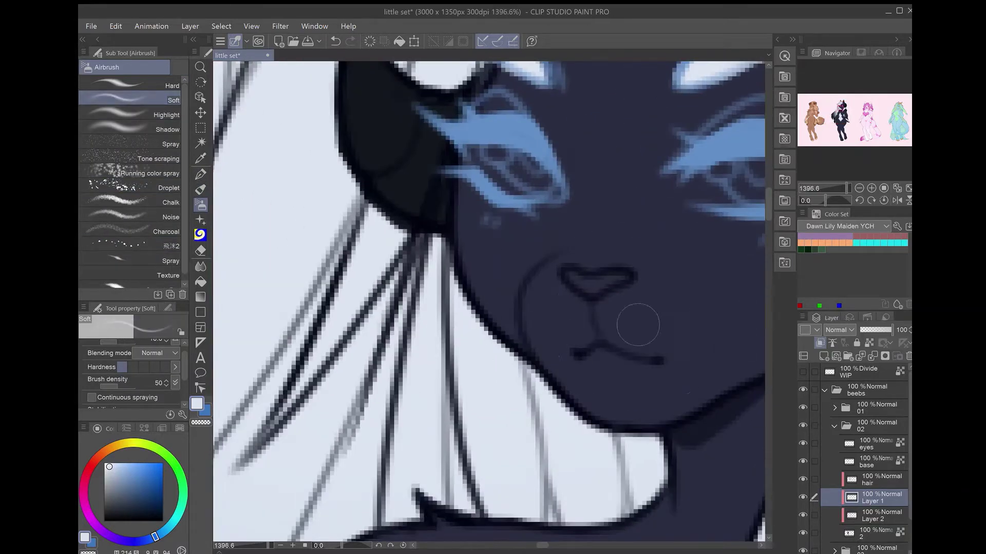
mouse_move(572, 308)
left_mouse_down()
mouse_move(548, 335)
mouse_move(561, 265)
mouse_move(655, 320)
mouse_move(642, 297)
mouse_move(673, 318)
mouse_move(609, 301)
mouse_move(654, 276)
mouse_move(607, 312)
left_mouse_up()
key("e")
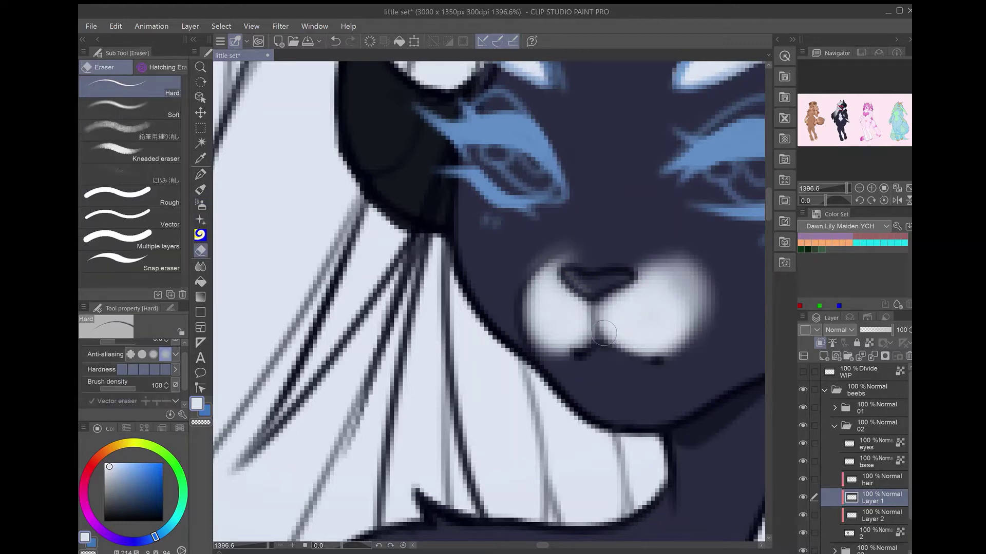
- Extend the pale marking over the second character's chin with the Soft airbrush
key("ctrl+0")
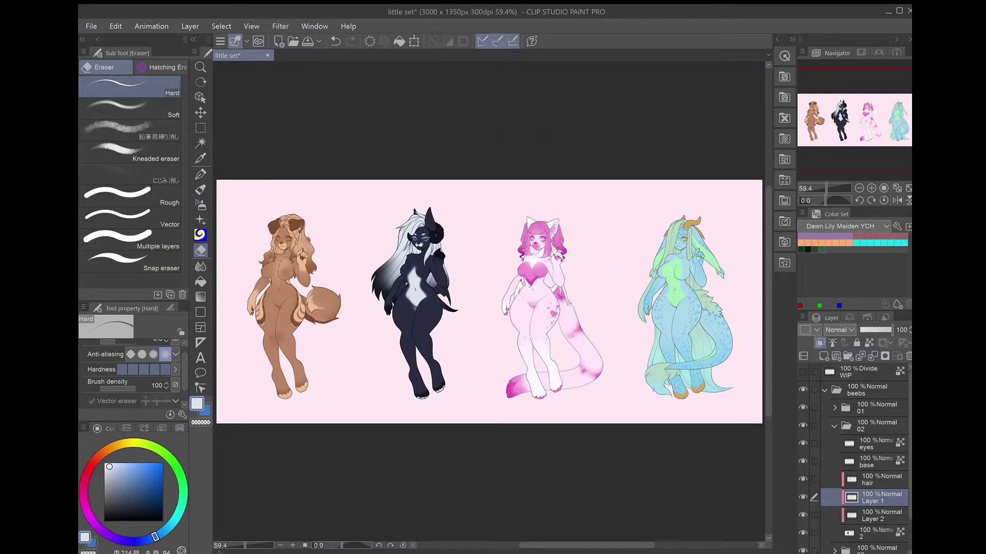
scroll(420, 246, "up", 10)
key("b")
mouse_move(565, 195)
left_mouse_down()
mouse_move(509, 262)
mouse_move(513, 288)
mouse_move(534, 277)
mouse_move(555, 293)
left_mouse_up()
scroll(465, 149, "down", 2)
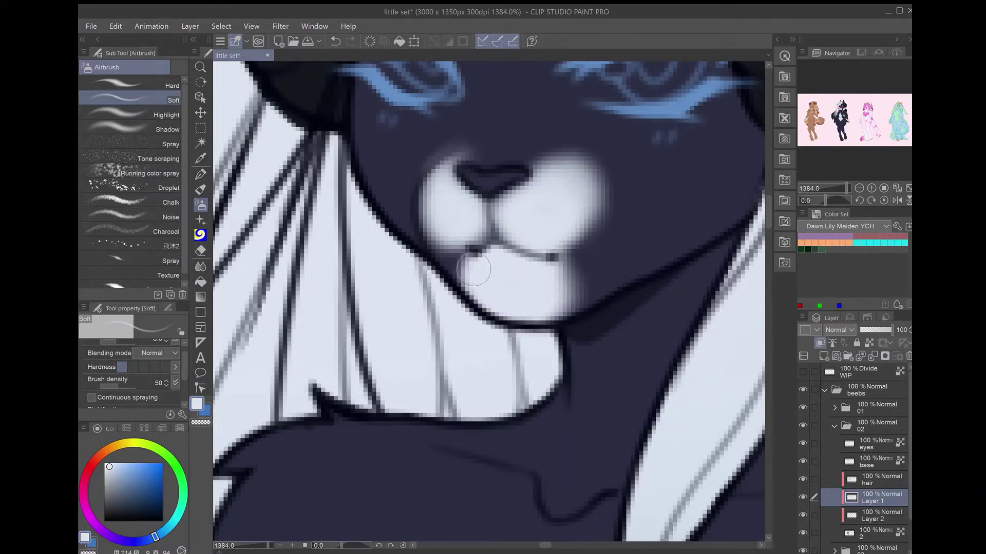
- Erase the pale muzzle and chin marking from the second character's face with the Hard eraser
key("ctrl+0")
scroll(411, 278, "up", 3)
left_click_drag(488, 277, 529, 416)
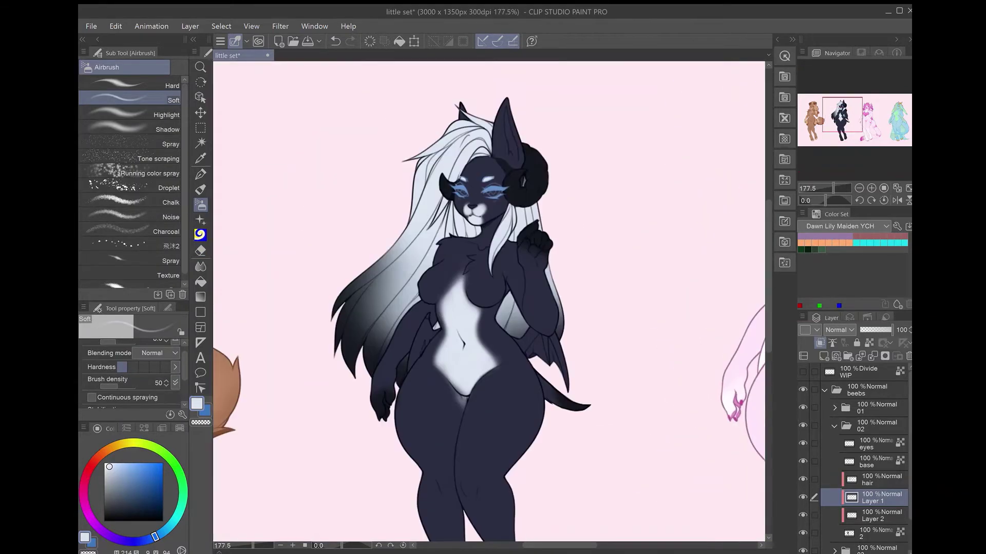
key("e")
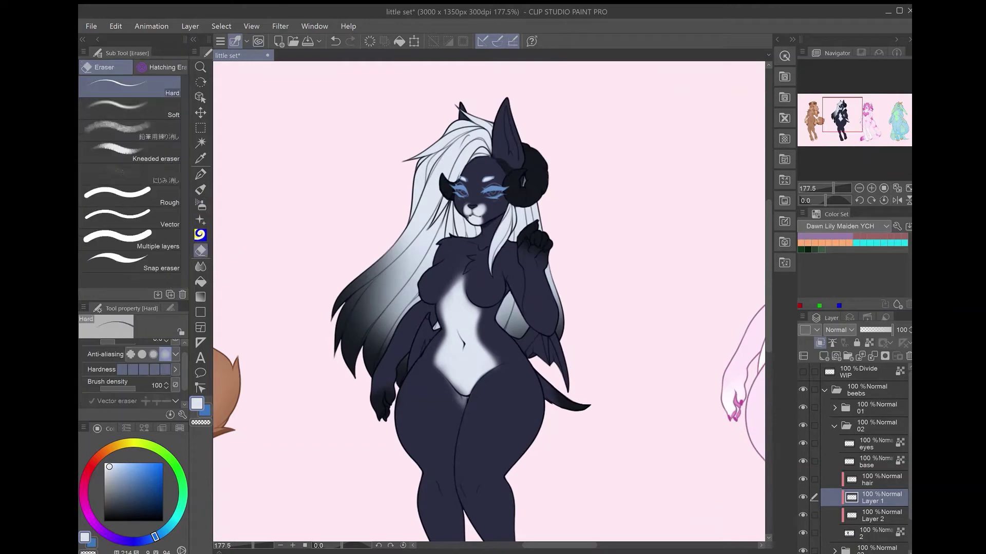
mouse_move(473, 221)
left_mouse_down()
mouse_move(465, 216)
mouse_move(485, 206)
left_mouse_up()
- Airbrush a pale bluish-white streak inside the second character's large ear with the Soft airbrush, undoing unwanted strokes
key("b")
scroll(498, 105, "up", 6)
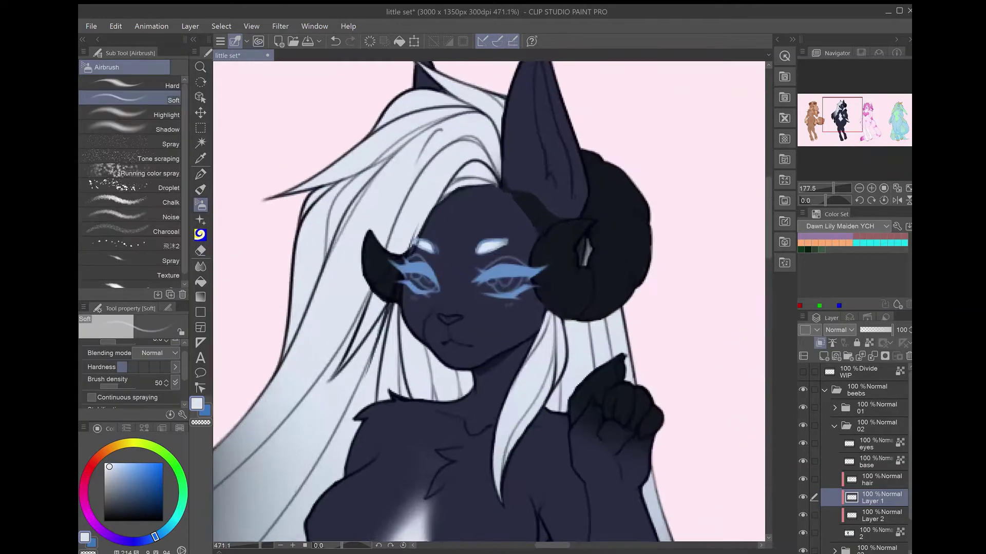
mouse_move(569, 360)
left_mouse_down()
mouse_move(564, 315)
mouse_move(539, 262)
mouse_move(553, 303)
mouse_move(529, 135)
mouse_move(569, 347)
mouse_move(544, 314)
mouse_move(512, 206)
left_mouse_up()
key("ctrl+z")
key("ctrl+z")
key("ctrl+z")
key("ctrl+z")
key("ctrl+z")
key("ctrl+z")
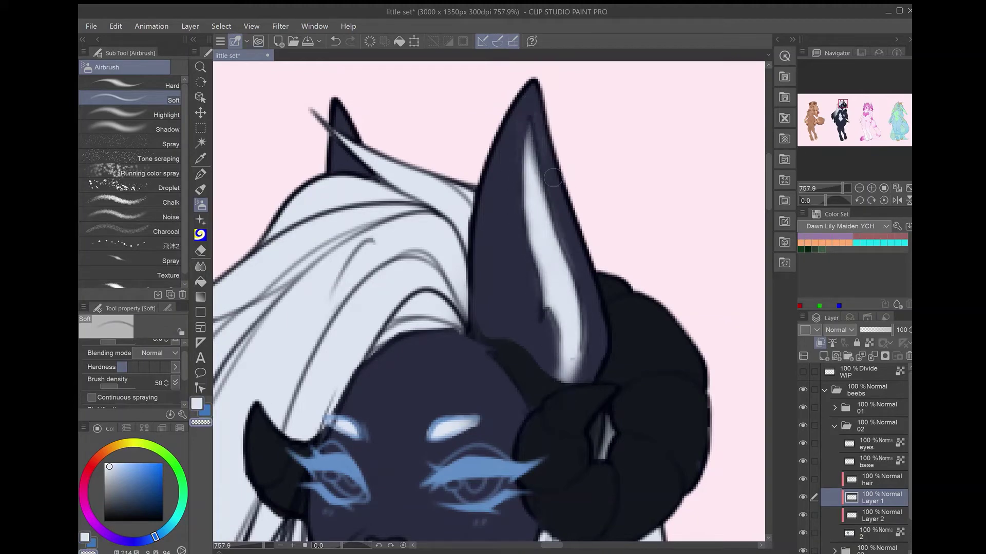
- Undo the last ear stroke and repaint the pale streak inside the second character's large ear with a smaller Soft airbrush
key("ctrl+z")
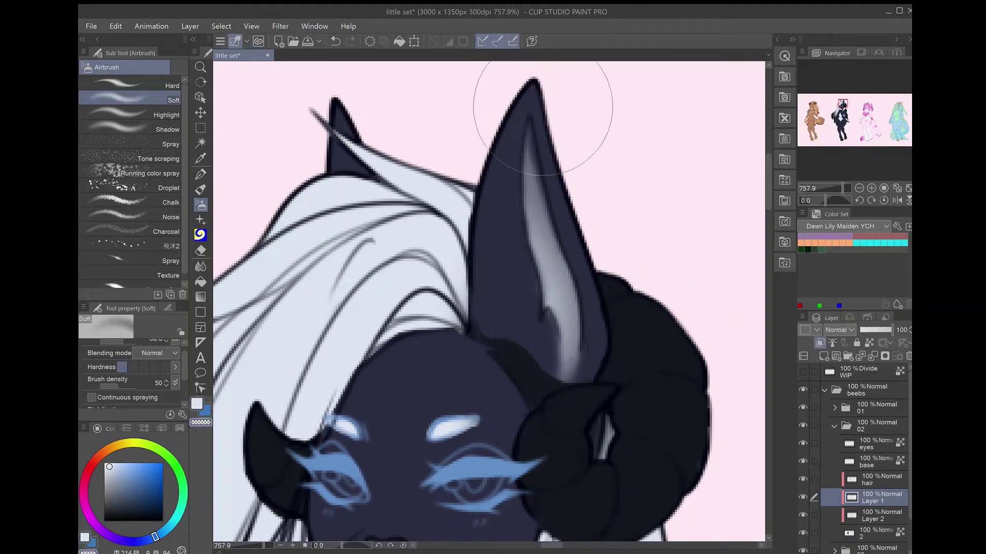
key("bracketleft")
key("bracketleft")
key("bracketleft")
left_click_drag(569, 349, 544, 256)
key("bracketleft")
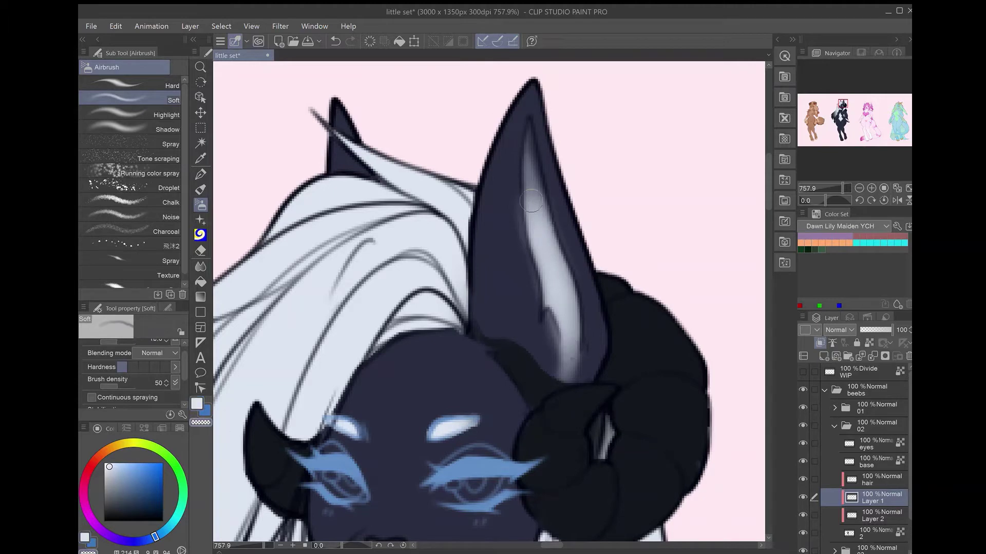
key("bracketright")
mouse_move(568, 380)
left_mouse_down()
mouse_move(577, 349)
mouse_move(570, 319)
mouse_move(569, 356)
mouse_move(565, 273)
left_mouse_up()
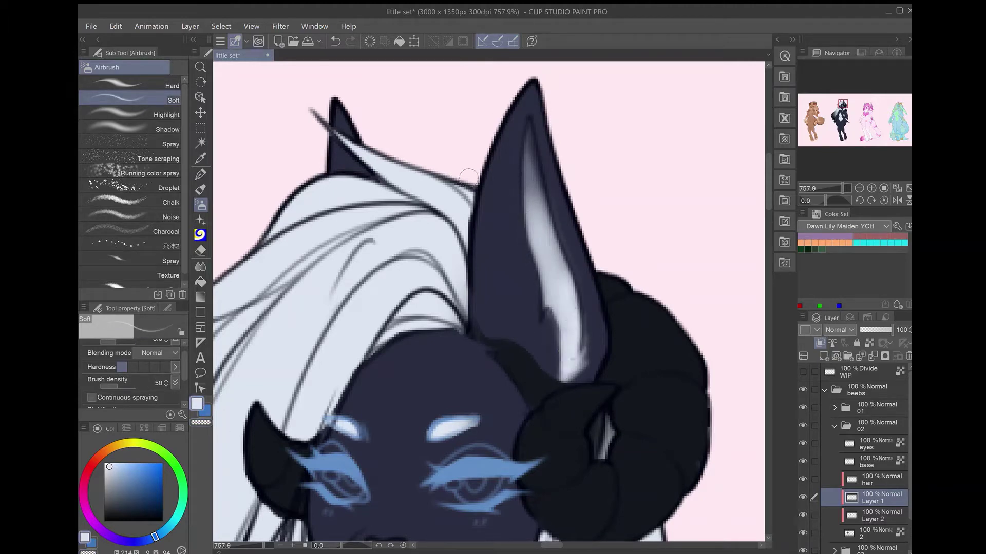
key("bracketright")
key("bracketright")
key("bracketright")
key("bracketright")
key("bracketright")
key("bracketright")
key("bracketright")
key("bracketright")
key("bracketright")
key("bracketright")
key("bracketright")
key("bracketright")
key("bracketright")
key("ctrl+0")
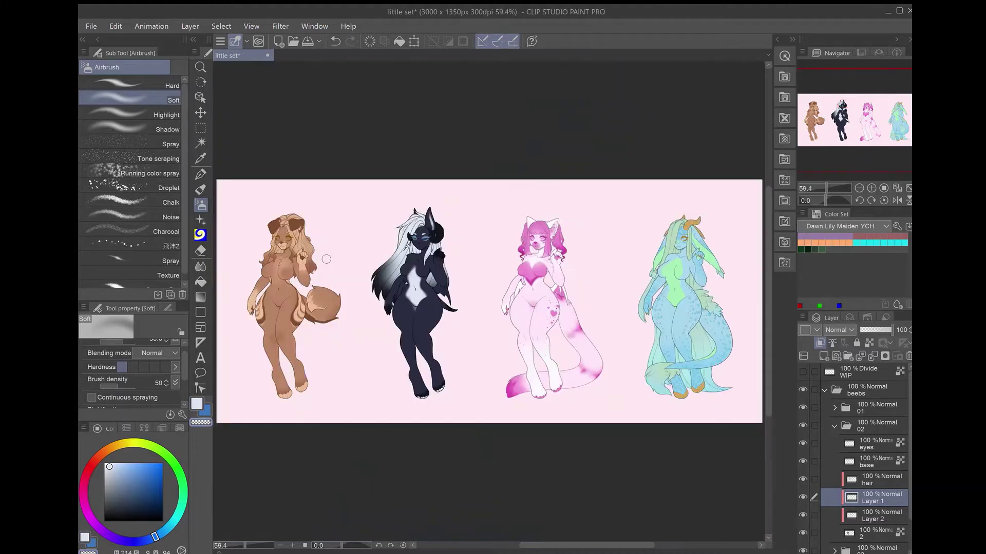
- Add a clipped layer beneath Layer 2 and paint a pale skull-mask forehead above the second character's eyes with the G-pen
key("ctrl+shift+n")
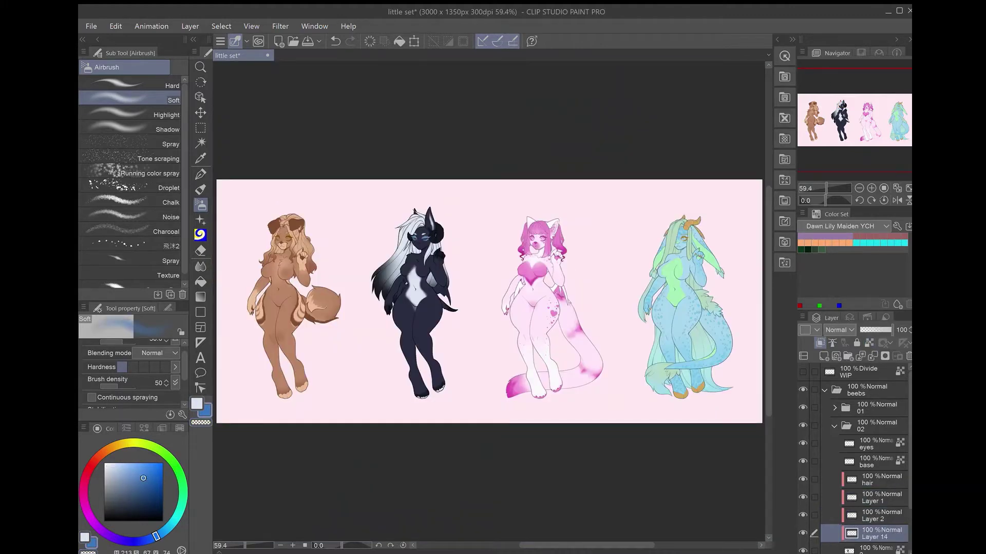
key("p")
scroll(411, 242, "up", 10)
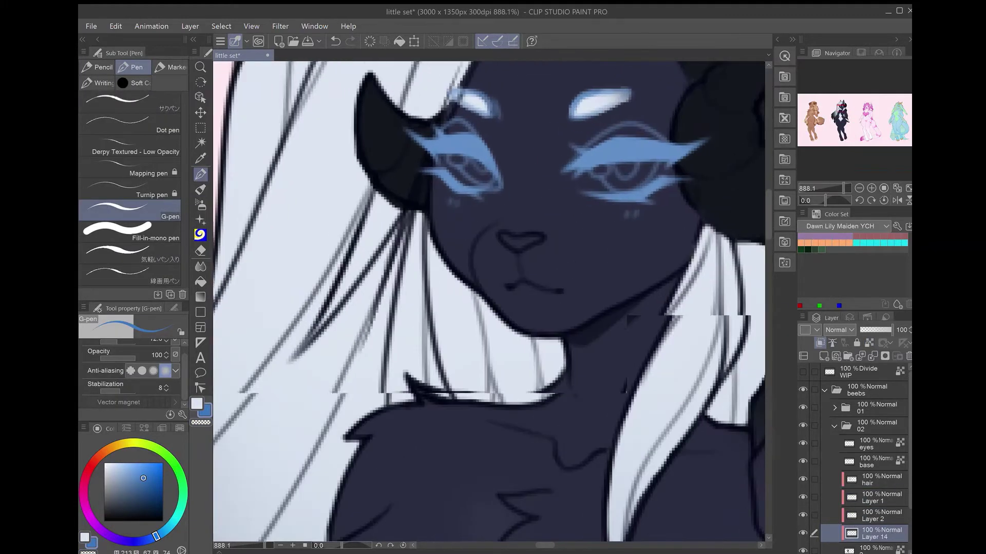
left_click_drag(487, 257, 460, 364)
mouse_move(629, 209)
left_mouse_down()
mouse_move(524, 287)
mouse_move(631, 169)
mouse_move(483, 123)
mouse_move(516, 277)
left_mouse_up()
mouse_move(453, 208)
left_mouse_down()
mouse_move(473, 231)
mouse_move(513, 249)
mouse_move(469, 161)
mouse_move(572, 154)
left_mouse_up()
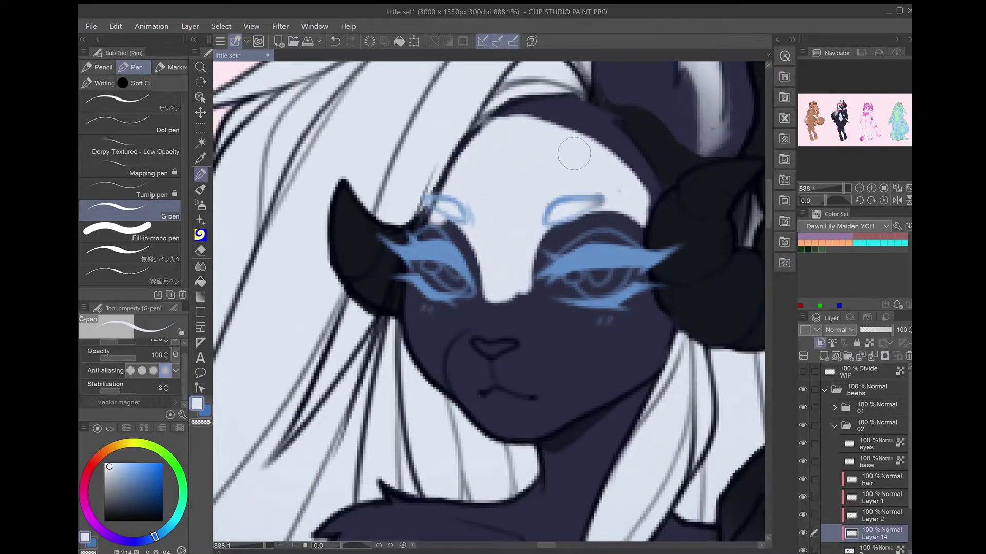
- Erase a narrow notch from the pale marking on the second character's nose bridge
key("e")
left_click_drag(465, 278, 434, 215)
left_click_drag(511, 247, 513, 316)
left_click_drag(478, 252, 508, 290)
- Paint the pale skull marking down the nose bridge, beneath both eye sockets and over the muzzle and chin with the G-pen
key("p")
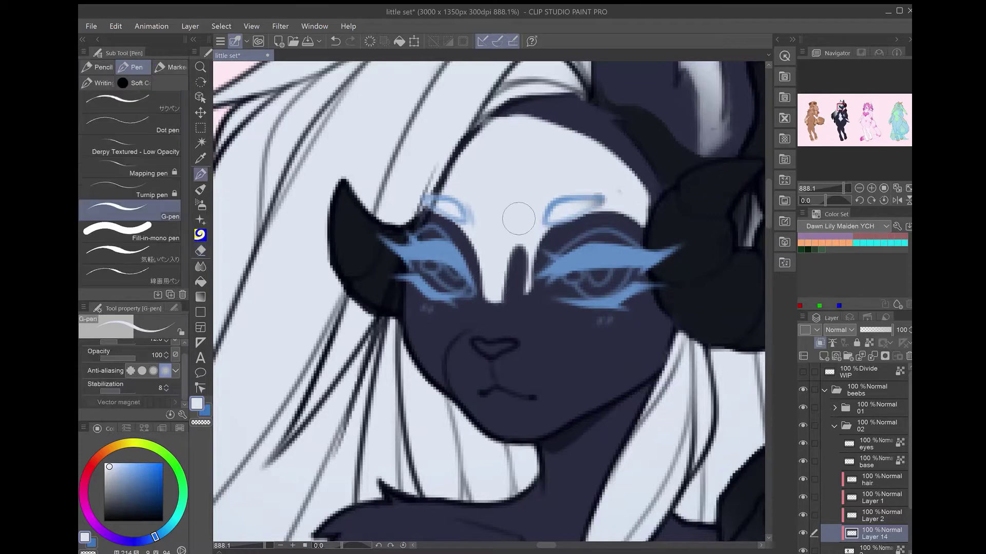
left_click_drag(515, 215, 524, 324)
mouse_move(662, 283)
left_mouse_down()
mouse_move(647, 313)
mouse_move(580, 337)
mouse_move(534, 308)
left_mouse_up()
mouse_move(491, 272)
left_mouse_down()
mouse_move(486, 299)
mouse_move(416, 306)
mouse_move(426, 336)
mouse_move(505, 304)
mouse_move(578, 340)
mouse_move(649, 300)
mouse_move(555, 354)
left_mouse_up()
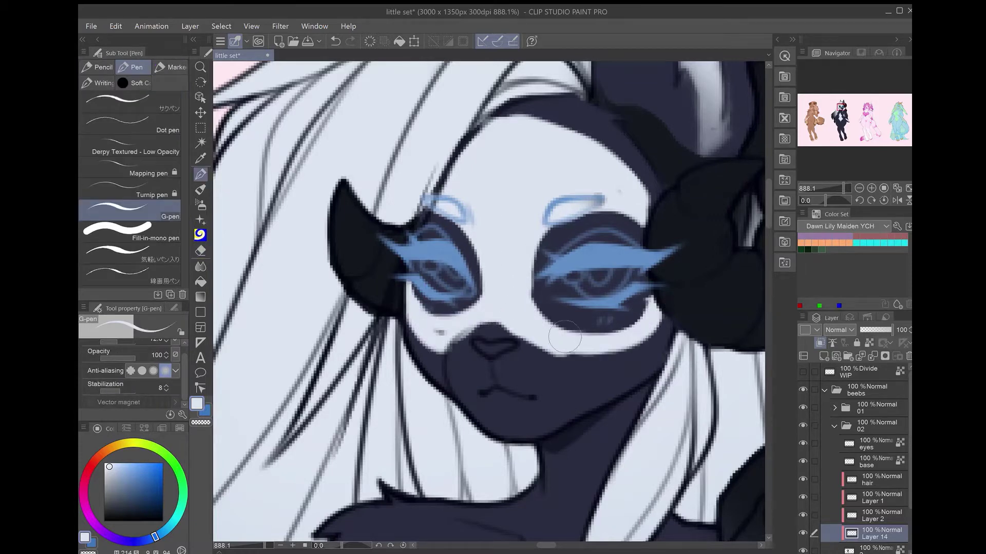
left_click_drag(580, 323, 534, 406)
mouse_move(452, 360)
left_mouse_down()
mouse_move(539, 347)
mouse_move(536, 392)
mouse_move(510, 416)
left_mouse_up()
left_click_drag(570, 354, 544, 391)
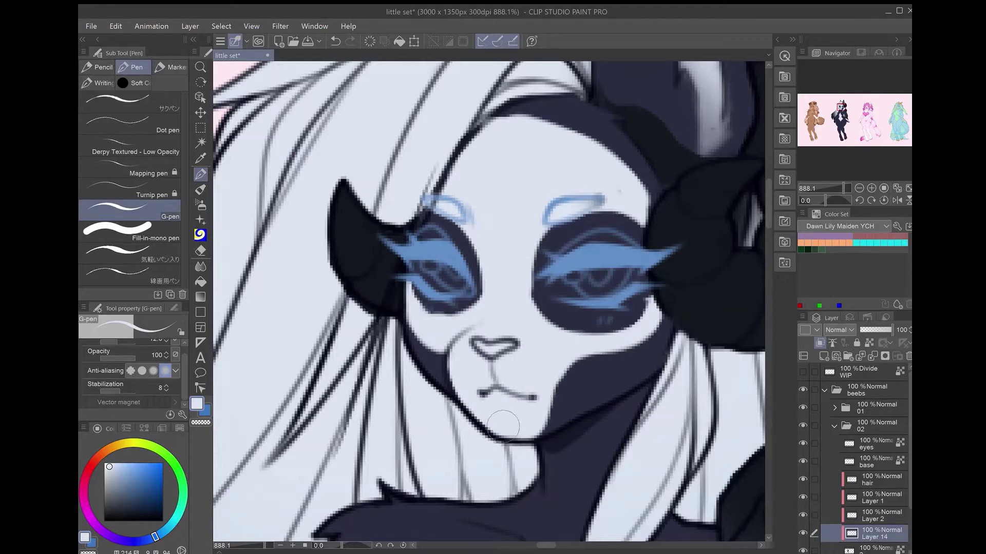
- Refine the skull's muzzle edge with the G-pen and erase thin tooth gaps near both mouth corners with the Hard eraser
key("e")
scroll(489, 408, "up", 3)
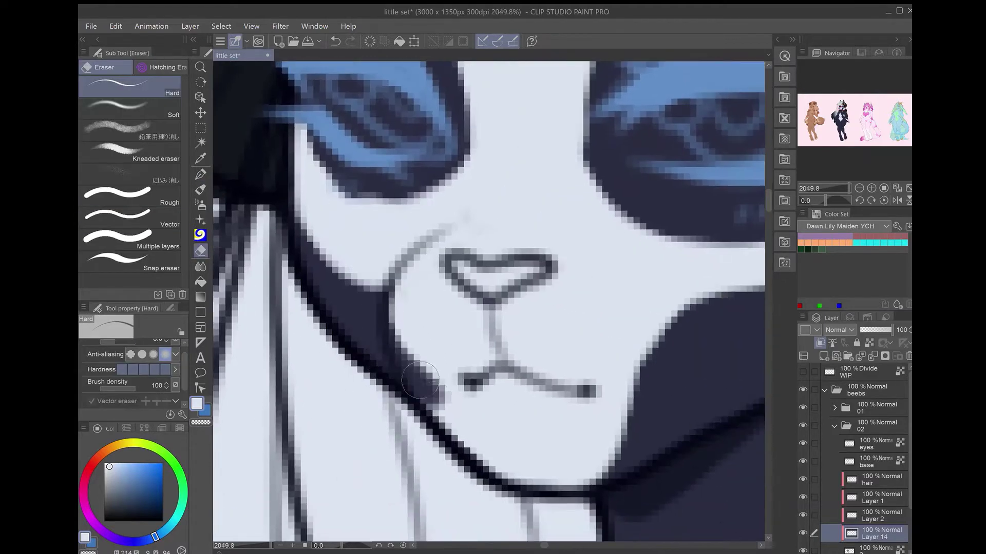
key("p")
mouse_move(435, 341)
left_mouse_down()
mouse_move(445, 386)
mouse_move(418, 371)
mouse_move(612, 389)
left_mouse_up()
key("e")
mouse_move(448, 382)
left_mouse_down()
mouse_move(447, 337)
mouse_move(471, 382)
left_mouse_up()
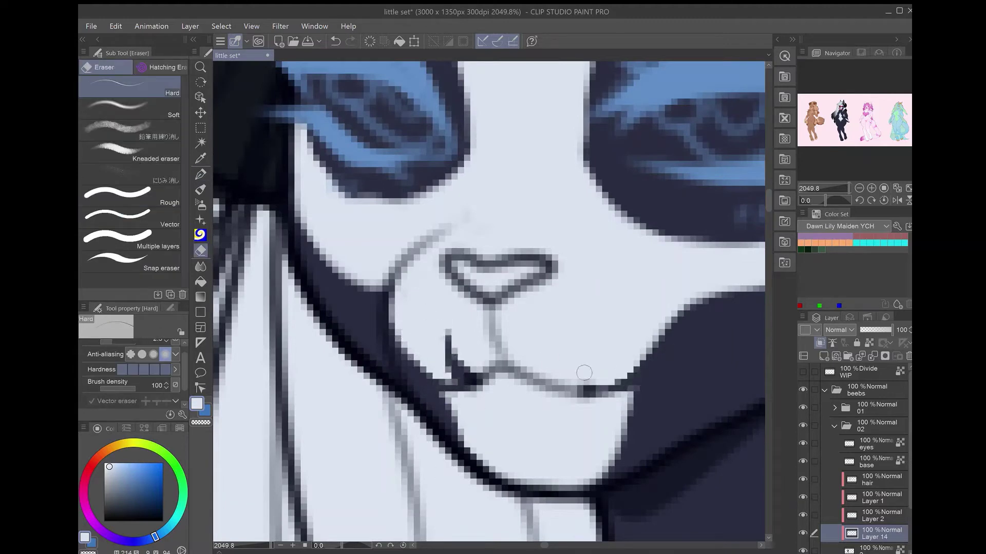
left_click_drag(598, 385, 618, 329)
left_click_drag(563, 362, 585, 390)
left_click_drag(581, 331, 571, 382)
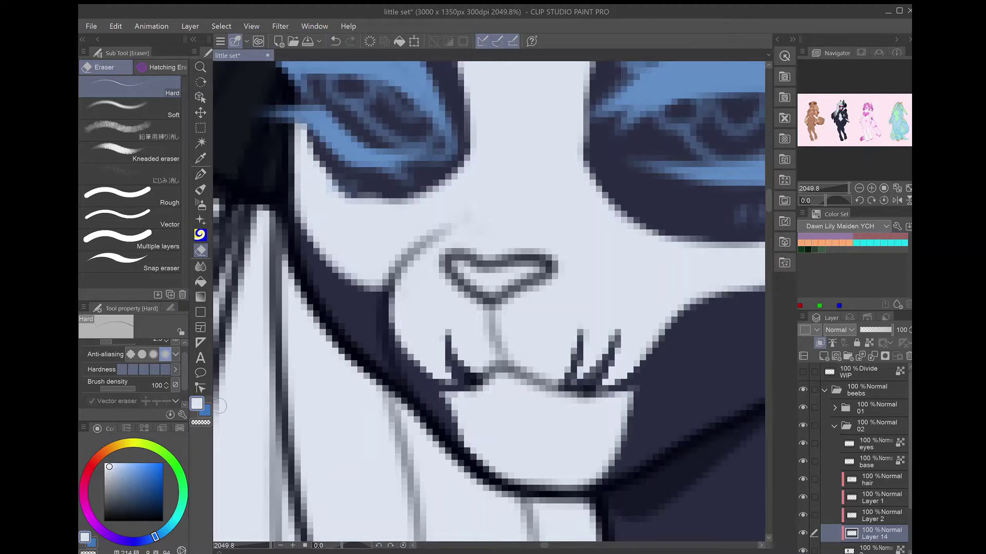
- Erase the remaining short tooth gaps above and below the mouth line, touching up the muzzle corner with the G-pen
key("p")
left_click_drag(417, 362, 426, 390)
key("e")
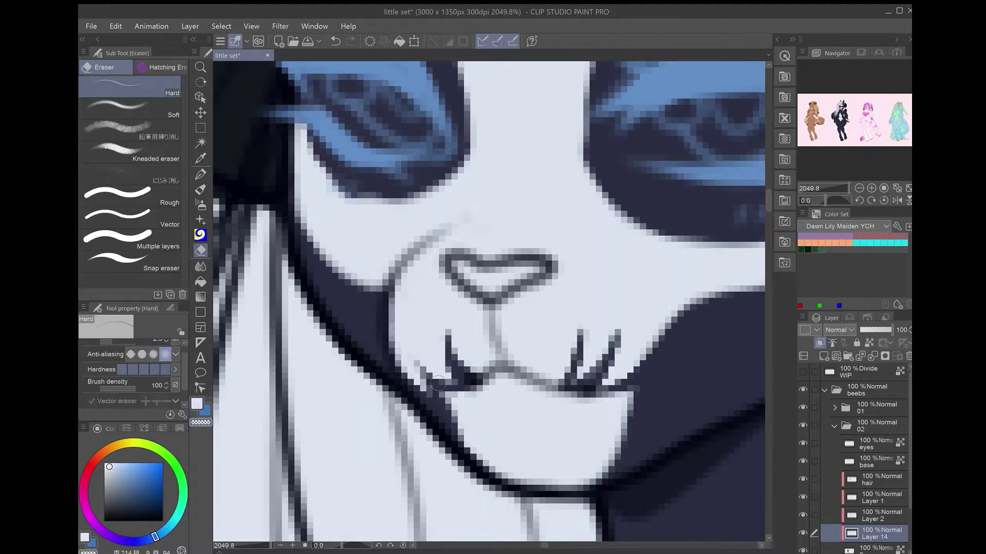
left_click_drag(416, 354, 437, 385)
left_click_drag(537, 337, 529, 377)
left_click_drag(475, 353, 480, 373)
left_click_drag(499, 334, 496, 367)
mouse_move(552, 390)
left_mouse_down()
mouse_move(475, 379)
mouse_move(459, 394)
mouse_move(480, 413)
left_mouse_up()
left_click_drag(608, 392, 586, 421)
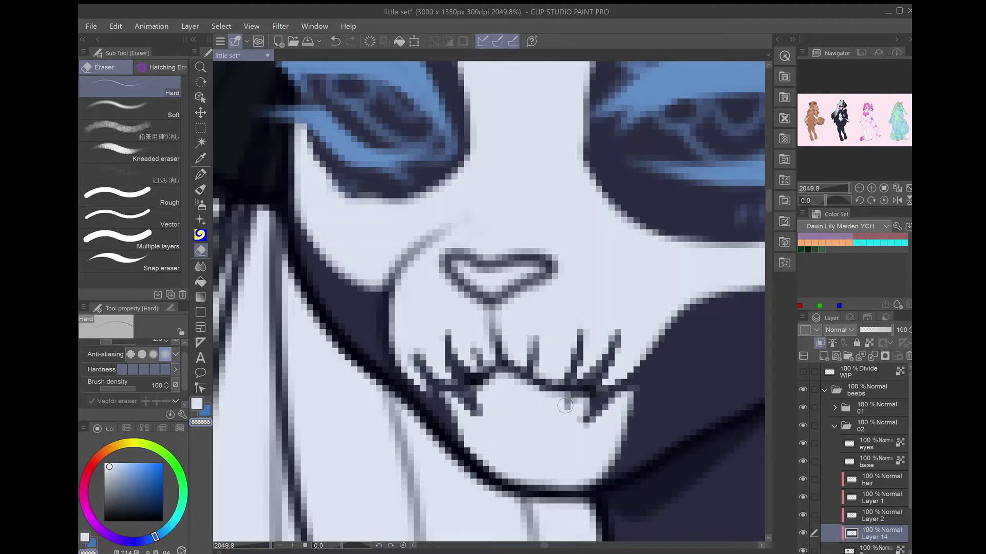
- Touch up the tooth gaps along the skull's mouth with a smaller Soft eraser
key("ctrl+0")
scroll(462, 286, "up", 5)
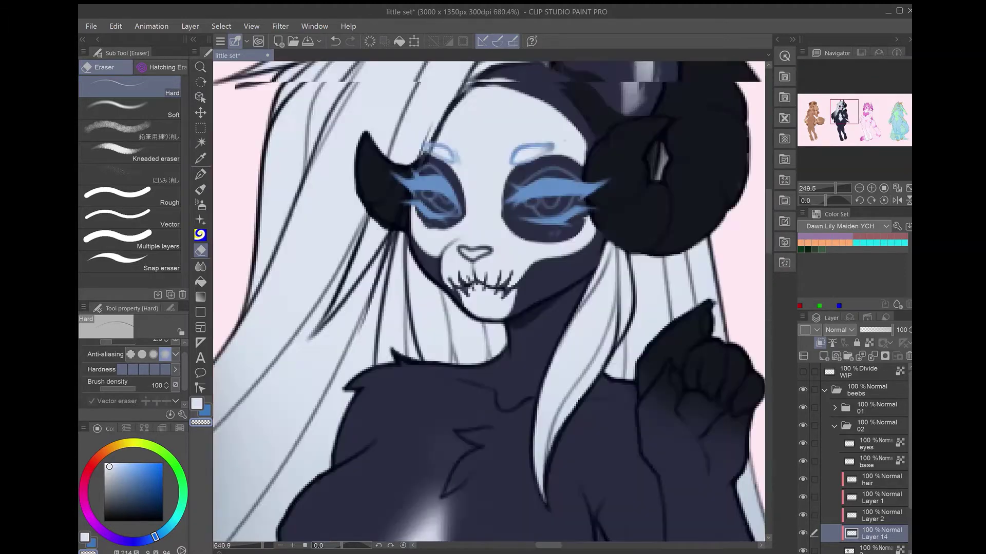
left_click(135, 108)
key("bracketleft")
key("bracketleft")
key("bracketleft")
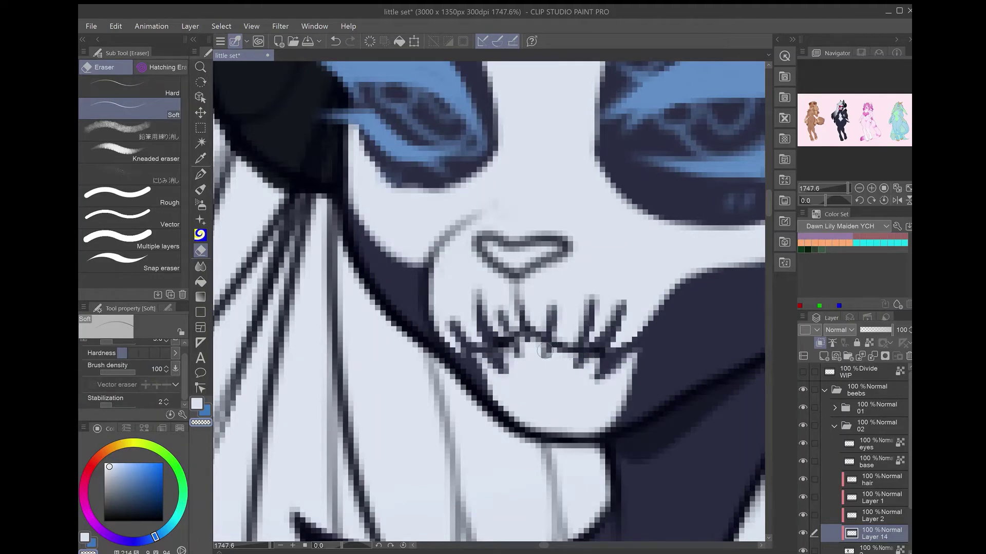
key("ctrl+0")
- Paint small pale vertebra marks down the second character's neck and a tapered stripe along each collarbone with the G-pen
key("p")
scroll(410, 225, "up", 10)
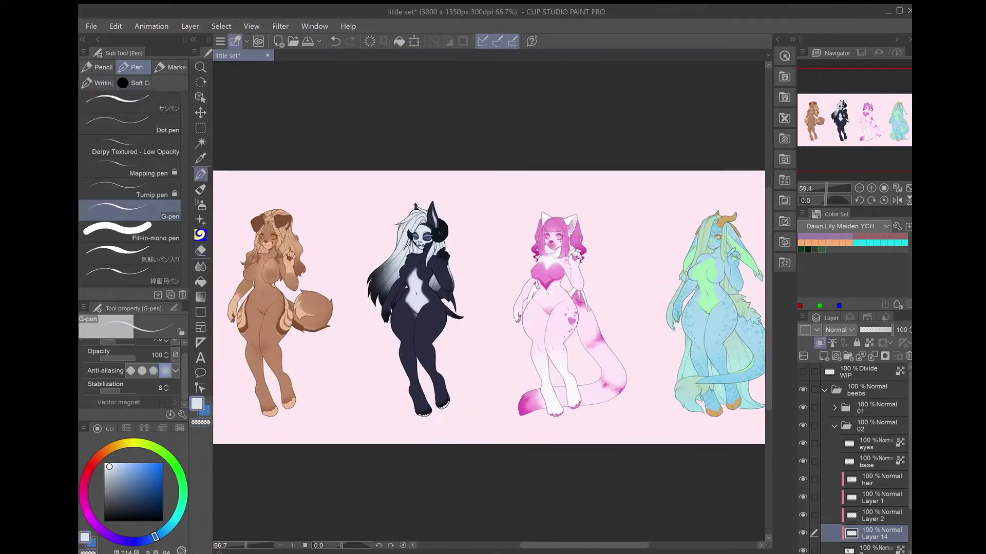
key("e")
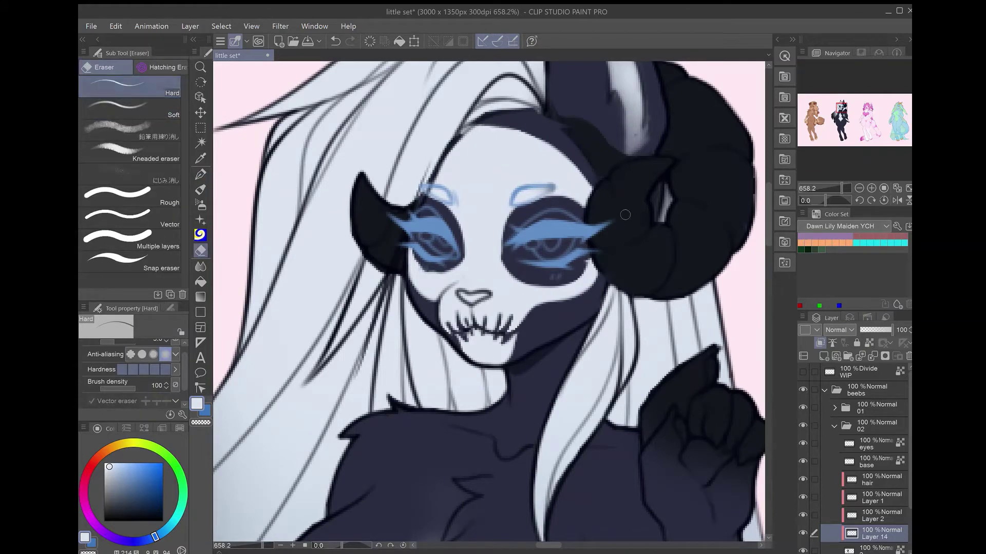
key("p")
scroll(625, 214, "down", 4)
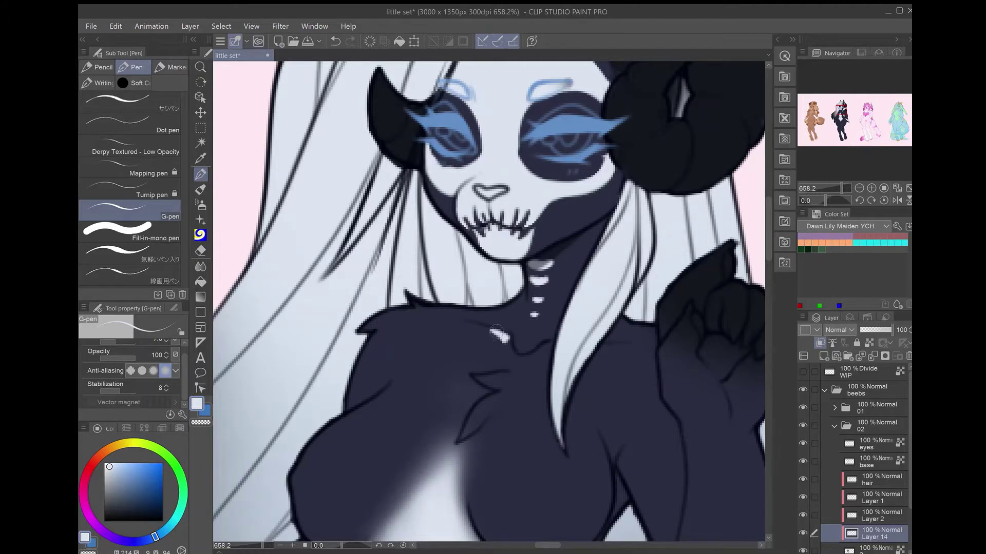
left_click_drag(452, 317, 507, 340)
left_click_drag(542, 349, 551, 347)
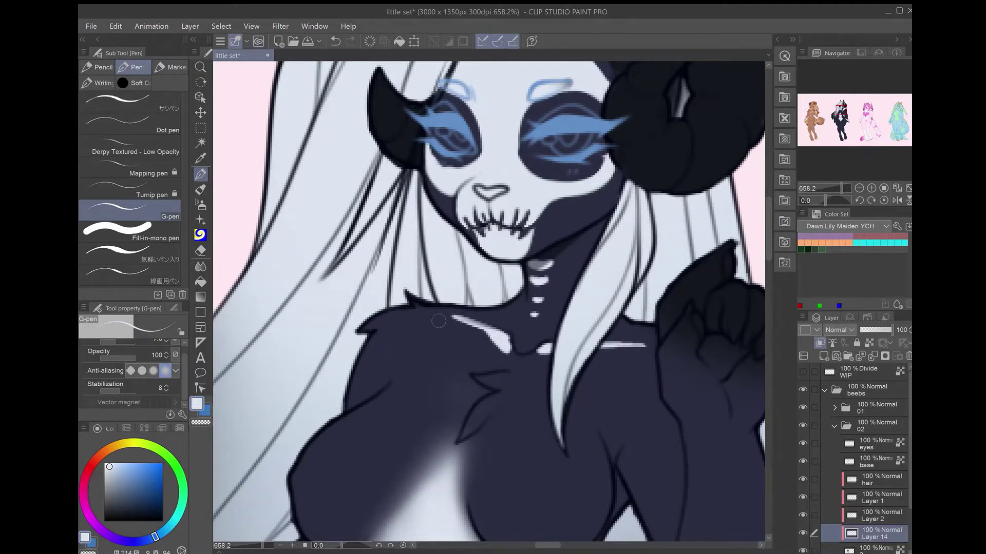
- Paint three curved pale rib stripes on each side of the second character's torso, redoing an unwanted stroke
scroll(438, 321, "down", 5)
mouse_move(648, 317)
left_mouse_down()
mouse_move(588, 360)
mouse_move(599, 395)
mouse_move(545, 403)
left_mouse_up()
left_click_drag(548, 402, 614, 384)
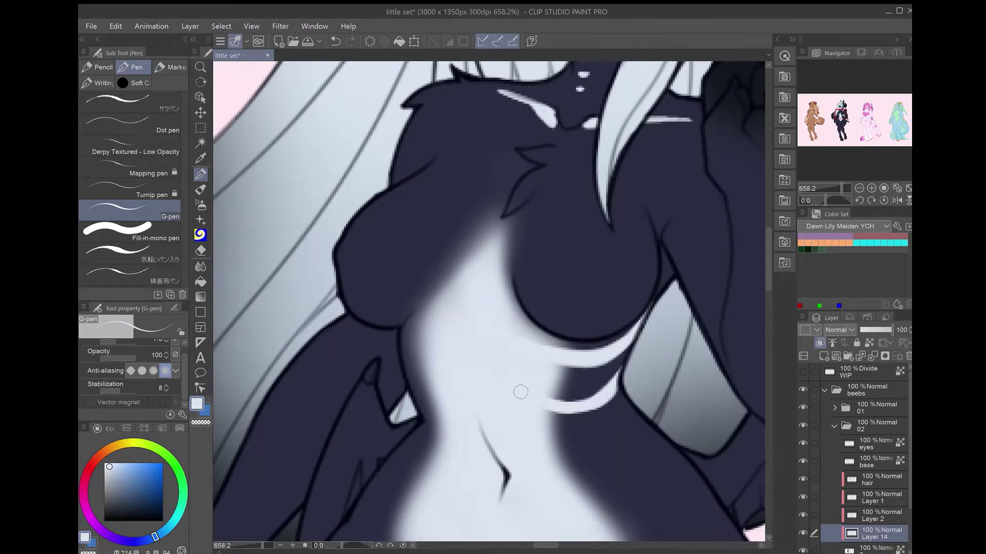
scroll(520, 392, "down", 3)
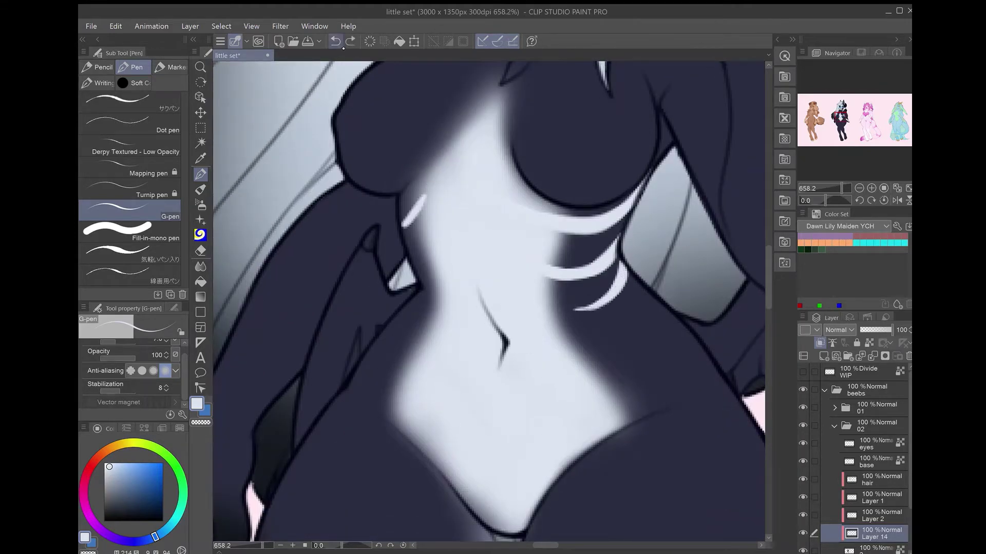
key("ctrl+z")
left_click_drag(440, 181, 408, 224)
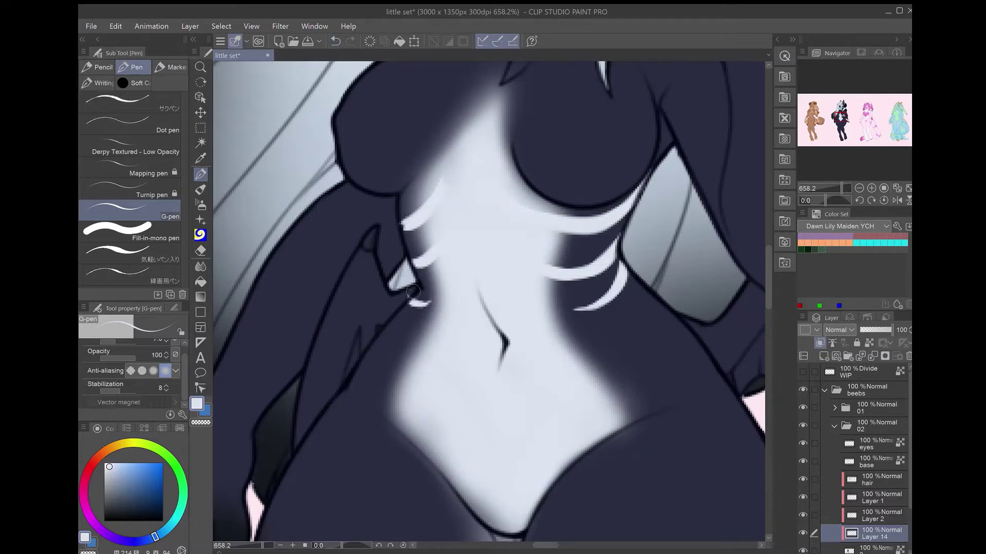
- Paint tapered pale accents along both outer edges of the upper chest with the G-pen and trim them with the Hard eraser
scroll(690, 392, "up", 5)
scroll(653, 334, "down", 1)
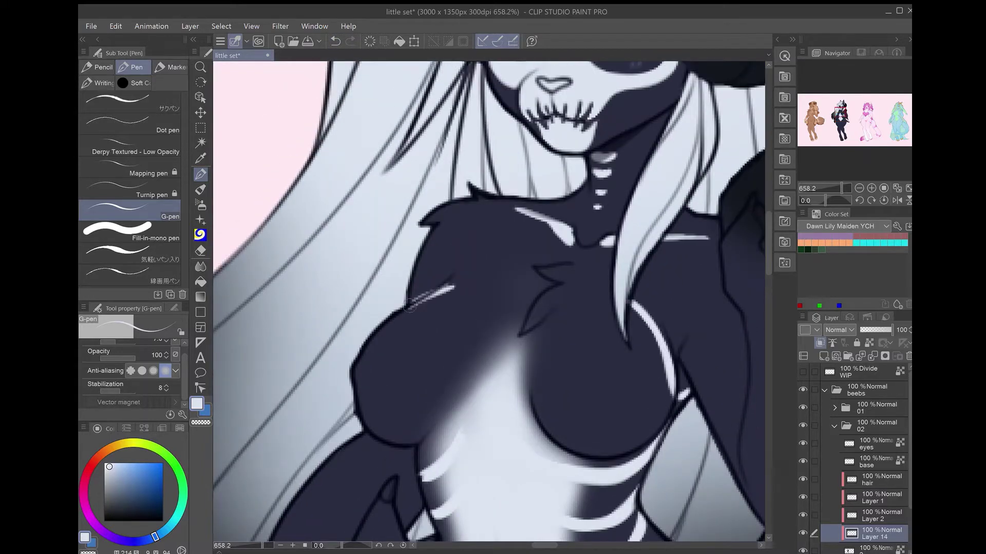
key("e")
key("ctrl+0")
scroll(406, 255, "up", 10)
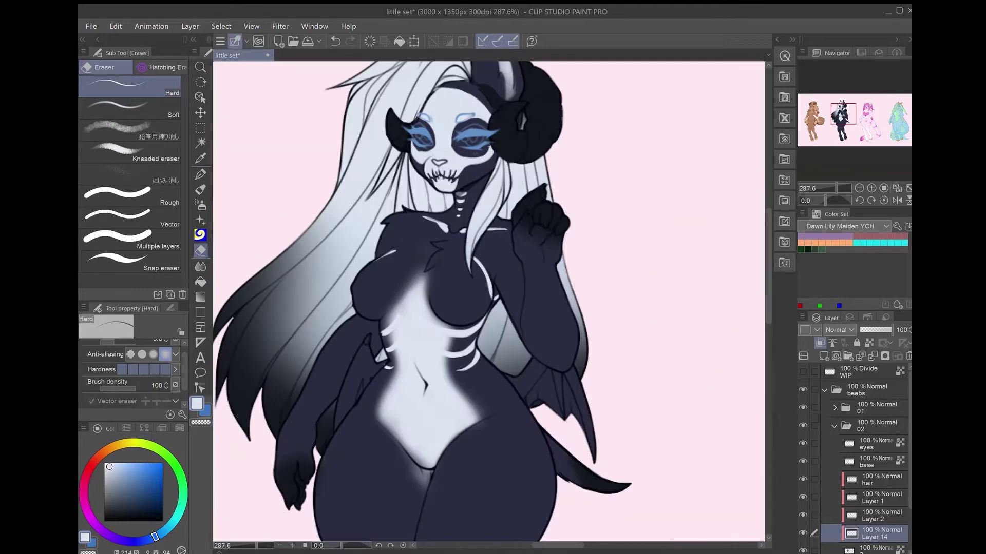
key("p")
mouse_move(596, 278)
left_mouse_down()
mouse_move(660, 384)
mouse_move(652, 359)
left_mouse_up()
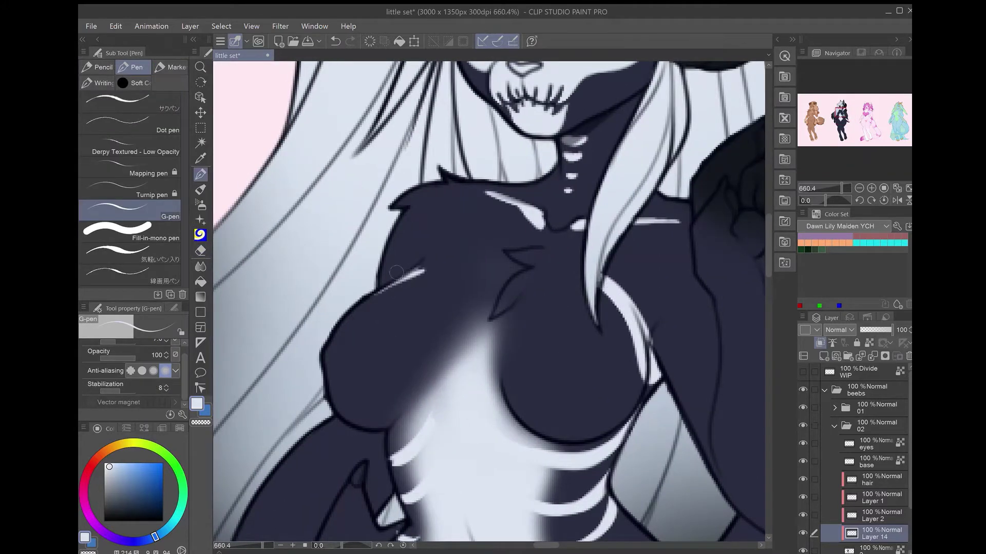
left_click_drag(426, 263, 372, 294)
key("e")
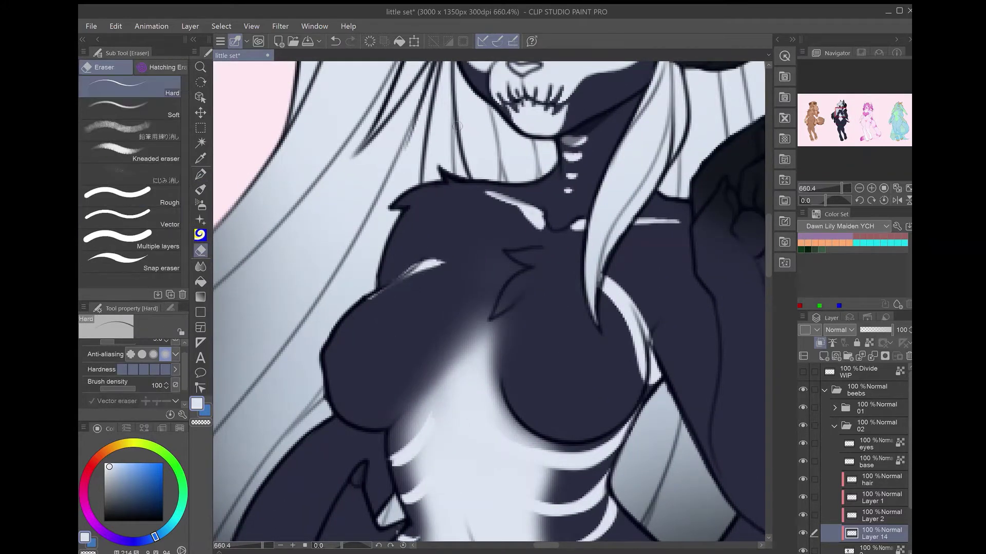
left_click_drag(600, 293, 639, 392)
key("ctrl+0")
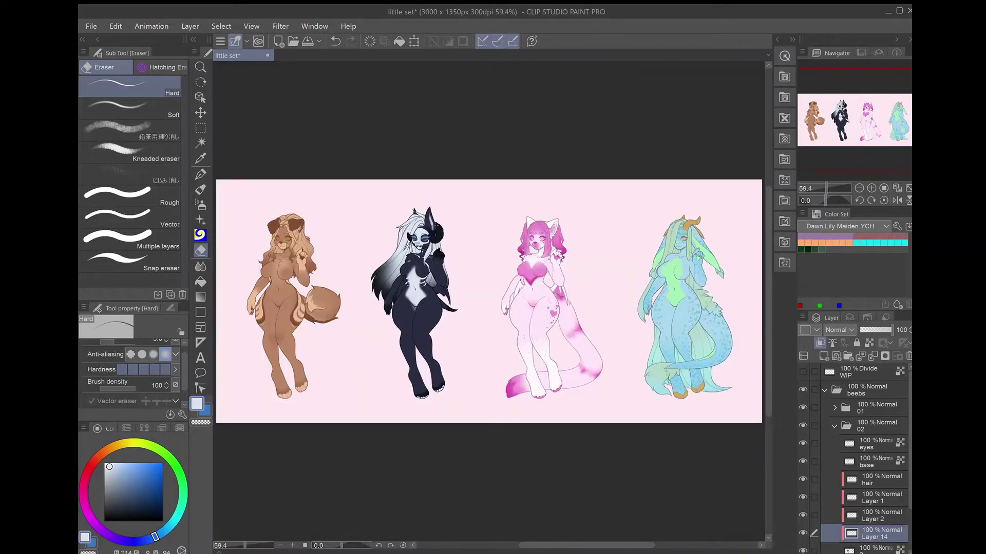
- Paint a thick pale thighbone with rounded ends down the second character's front thigh using a larger G-pen
key("p")
scroll(444, 316, "up", 10)
key("bracketright")
key("bracketright")
key("bracketright")
key("bracketright")
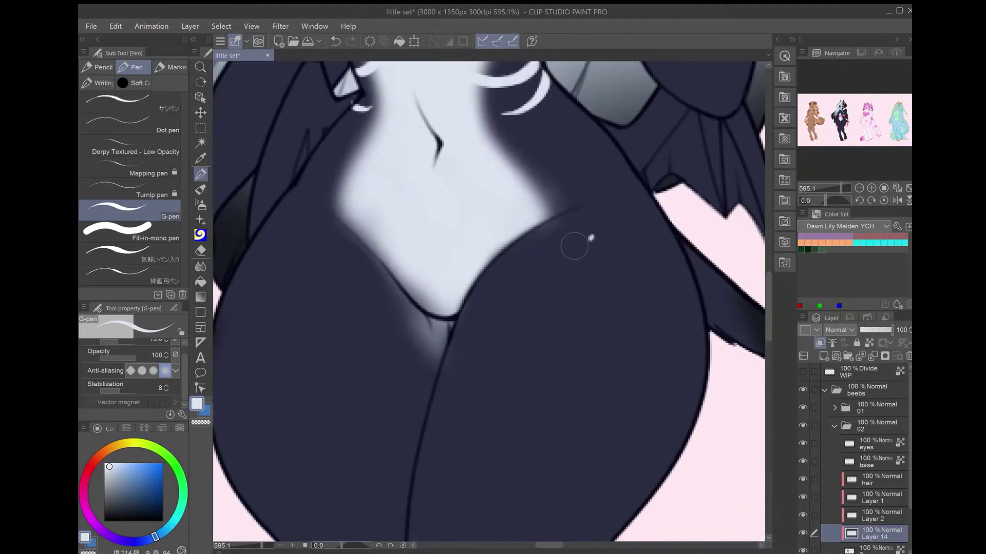
mouse_move(577, 238)
left_mouse_down()
mouse_move(608, 250)
mouse_move(637, 249)
mouse_move(600, 231)
mouse_move(666, 111)
mouse_move(685, 113)
mouse_move(616, 82)
left_mouse_up()
mouse_move(650, 120)
left_mouse_down()
mouse_move(483, 454)
mouse_move(632, 99)
left_mouse_up()
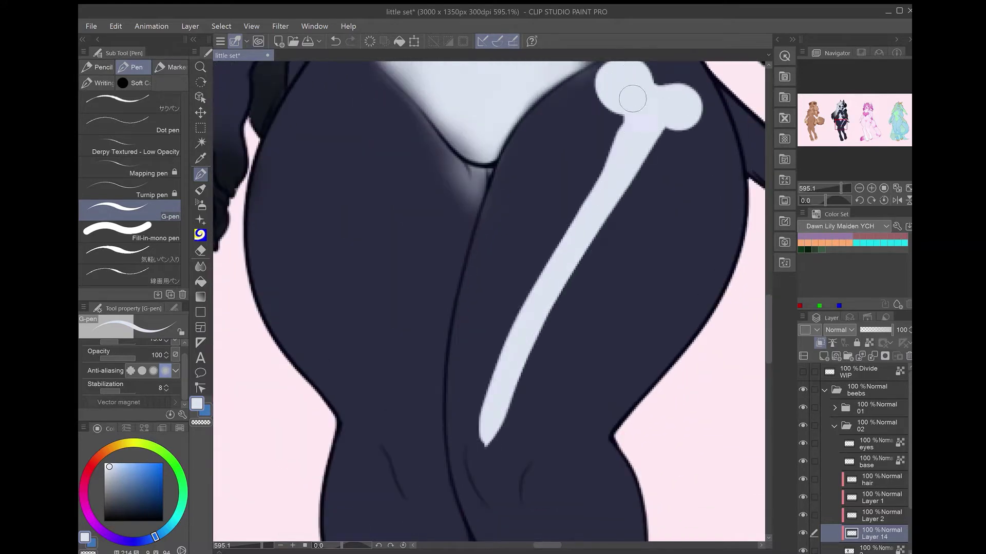
mouse_move(469, 444)
left_mouse_down()
mouse_move(493, 443)
mouse_move(492, 465)
left_mouse_up()
key("ctrl+0")
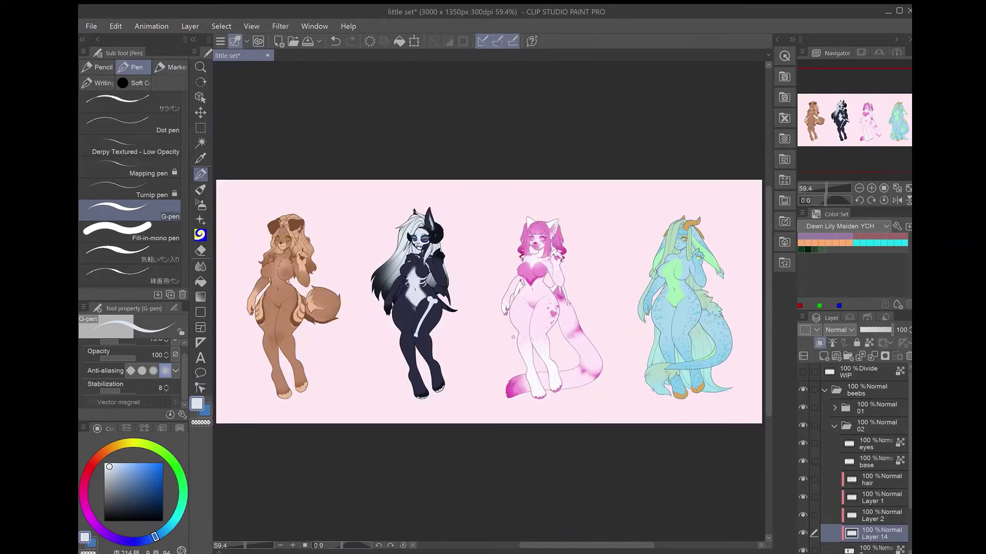
- Erase the thighbone marking from the front thigh with an enlarged Hard eraser
key("e")
key("bracketright")
key("bracketright")
key("bracketright")
key("bracketright")
key("bracketright")
- Paint a slimmer pale thighbone with knobbed ends from the hip to the knee of the front thigh with the G-pen
key("p")
scroll(436, 308, "up", 10)
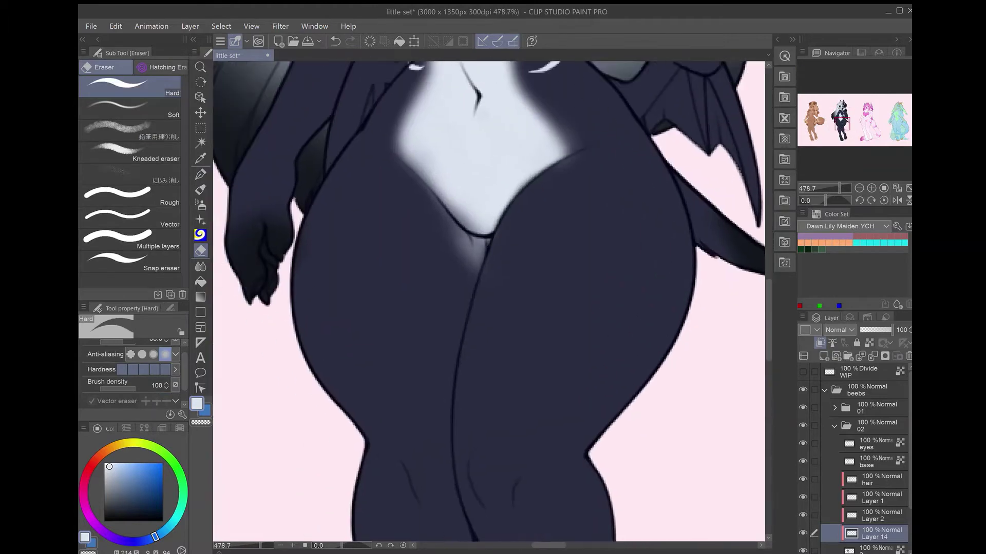
mouse_move(485, 444)
left_mouse_down()
mouse_move(487, 456)
mouse_move(583, 229)
mouse_move(514, 393)
left_mouse_up()
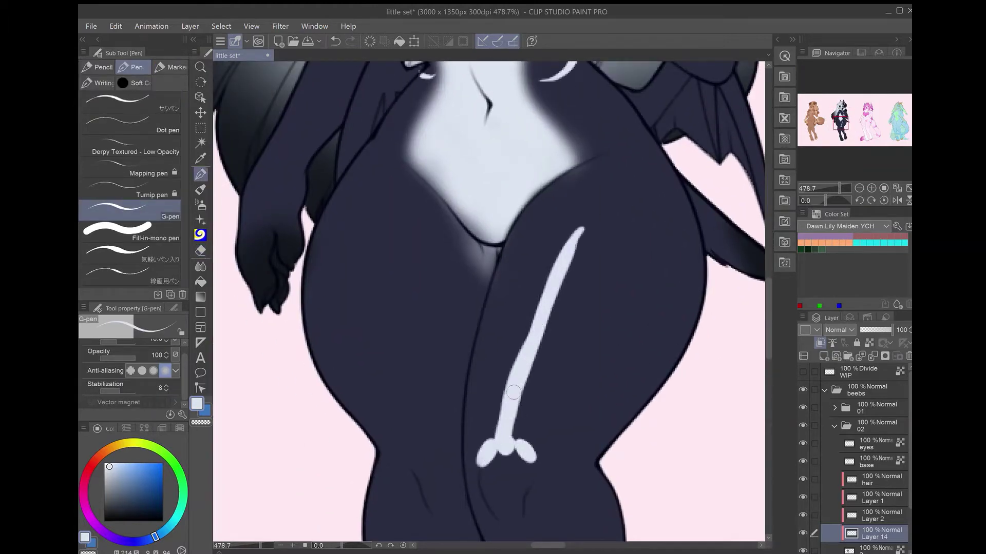
mouse_move(572, 248)
left_mouse_down()
mouse_move(611, 213)
mouse_move(582, 172)
mouse_move(575, 205)
mouse_move(586, 211)
mouse_move(577, 177)
mouse_move(584, 208)
left_mouse_up()
key("ctrl+0")
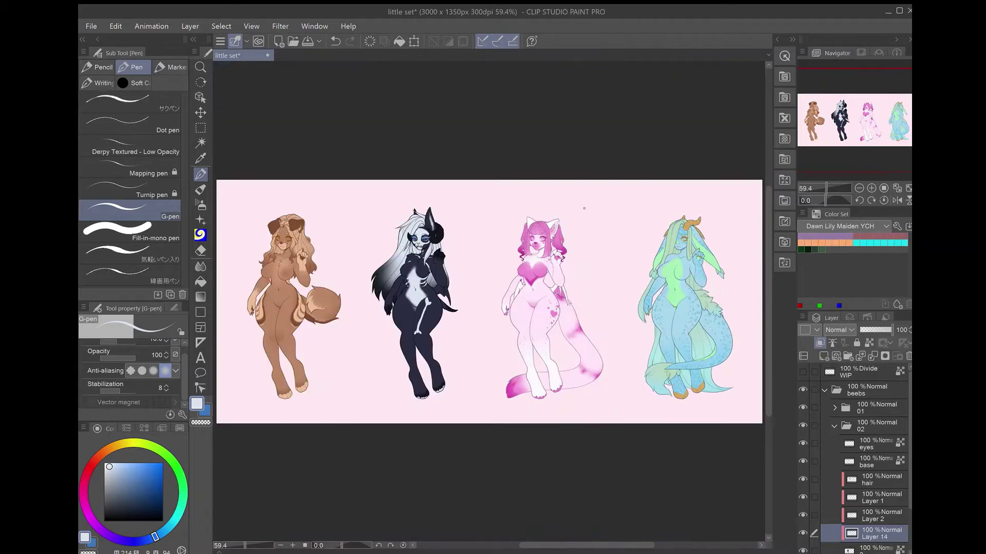
- Lasso the pale thighbone on the front thigh and mesh-transform it, curving the shaft and shifting its upper end toward the outer hip
scroll(420, 305, "up", 10)
key("m")
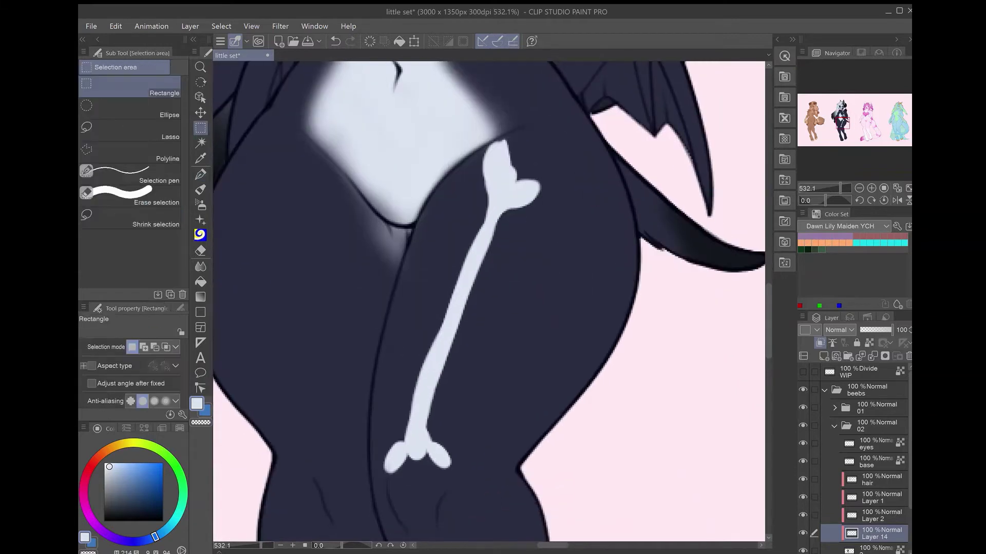
mouse_move(564, 159)
left_mouse_down()
mouse_move(355, 341)
mouse_move(567, 172)
left_mouse_up()
key("ctrl+shift+alt+t")
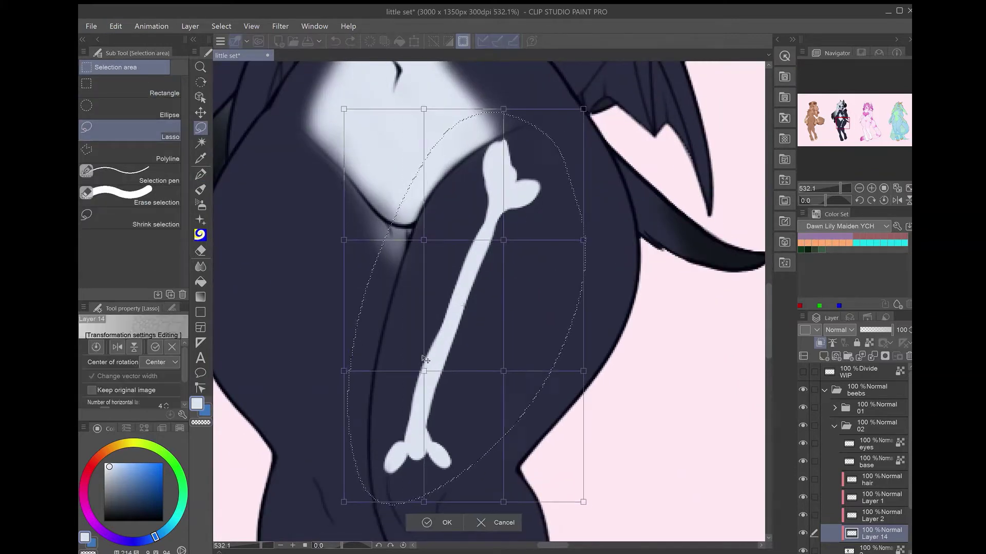
left_click_drag(430, 374, 417, 370)
left_click_drag(430, 243, 422, 234)
left_click_drag(510, 243, 522, 225)
left_click_drag(509, 112, 542, 107)
left_click_drag(422, 234, 417, 232)
left_click_drag(419, 371, 414, 370)
left_click_drag(351, 507, 350, 510)
left_click_drag(351, 245, 348, 238)
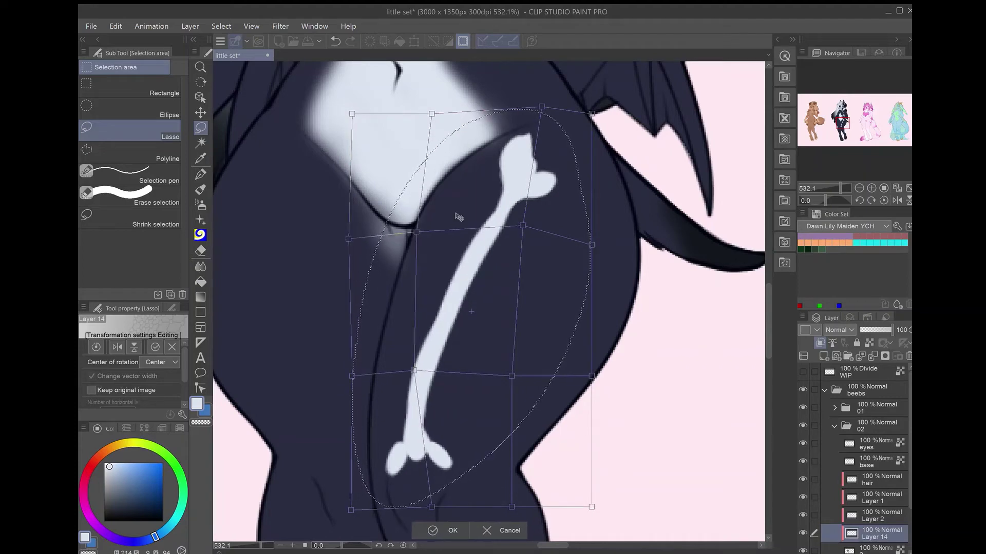
left_click_drag(591, 376, 606, 368)
left_click_drag(592, 245, 604, 236)
left_click_drag(541, 107, 535, 101)
key("Return")
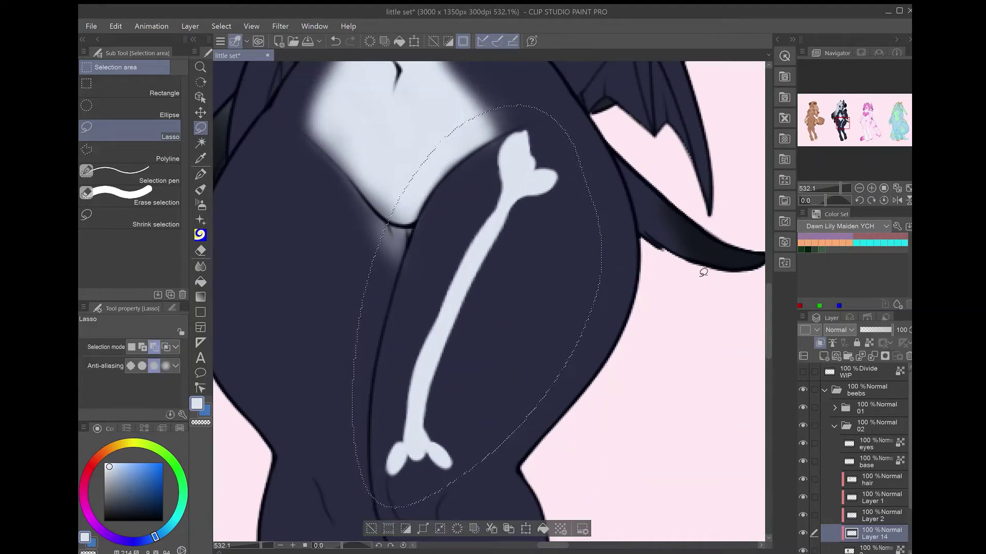
key("ctrl+0")
- Carve a rounded notch between the two knobs at the thighbone's hip end with the Hard eraser at size 5
scroll(415, 304, "up", 10)
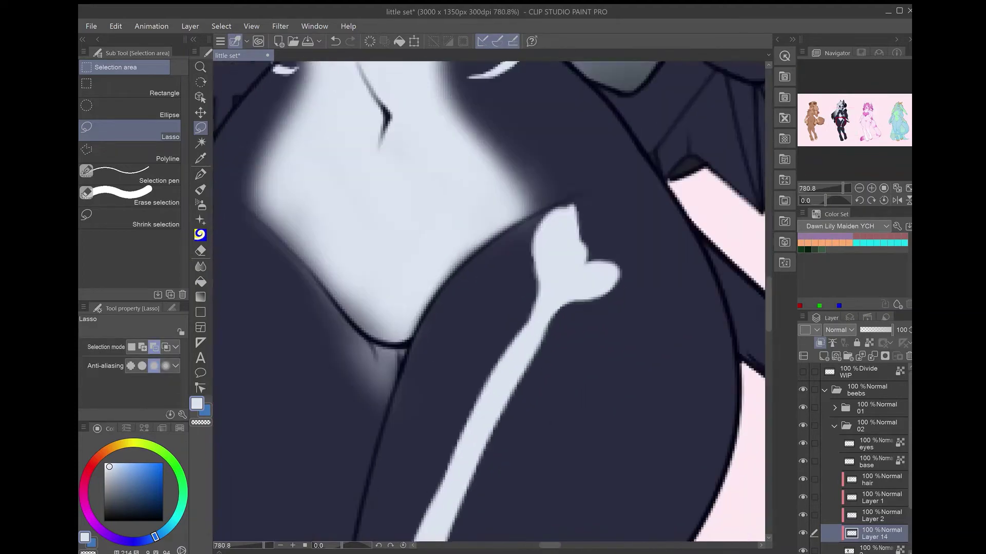
key("e")
left_click_drag(574, 263, 575, 238)
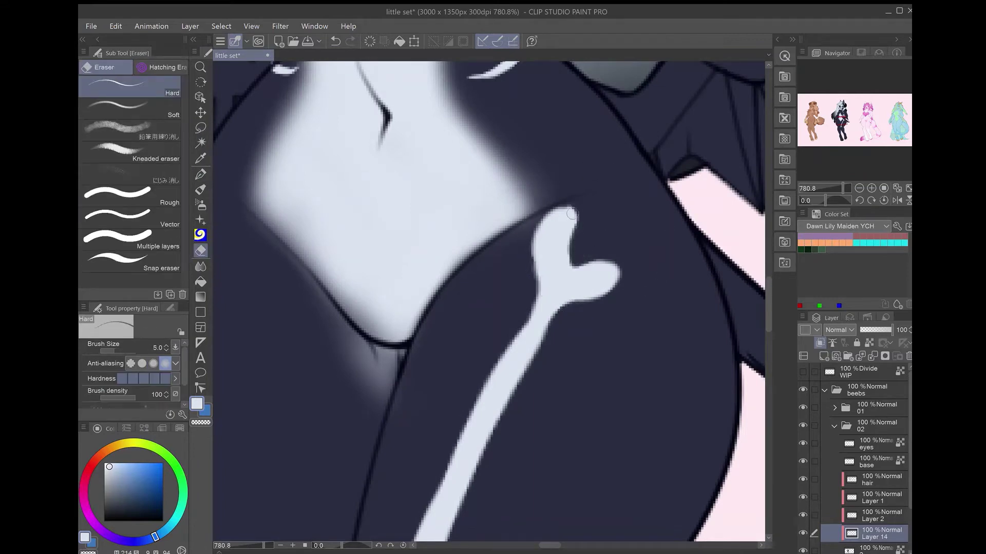
- Paint a round pale kneecap below the front thighbone with the G-pen, plus two oval shin-bone knobs beneath it at brush size 12
key("p")
key("ctrl+0")
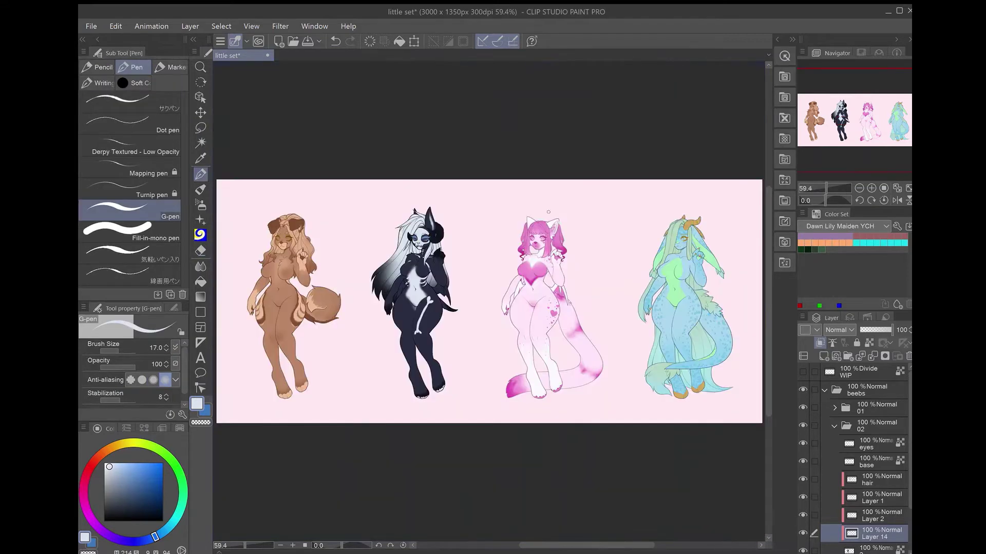
scroll(421, 339, "up", 10)
mouse_move(447, 169)
left_mouse_down()
mouse_move(477, 216)
mouse_move(488, 210)
left_mouse_up()
key("bracketleft")
key("bracketleft")
left_click_drag(446, 246, 467, 264)
left_click_drag(508, 213, 505, 237)
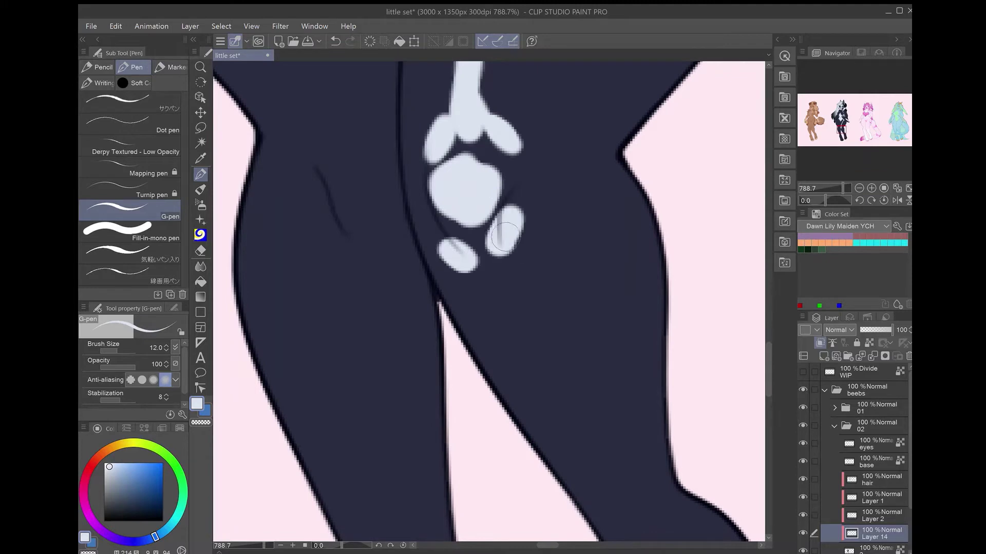
- Paint two slender pale shin bones from the knobs below the front kneecap down to the ankle
scroll(505, 237, "down", 2)
mouse_move(442, 154)
left_mouse_down()
mouse_move(592, 409)
mouse_move(580, 371)
mouse_move(588, 382)
left_mouse_up()
mouse_move(585, 411)
left_mouse_down()
mouse_move(595, 421)
mouse_move(608, 406)
left_mouse_up()
key("ctrl+0")
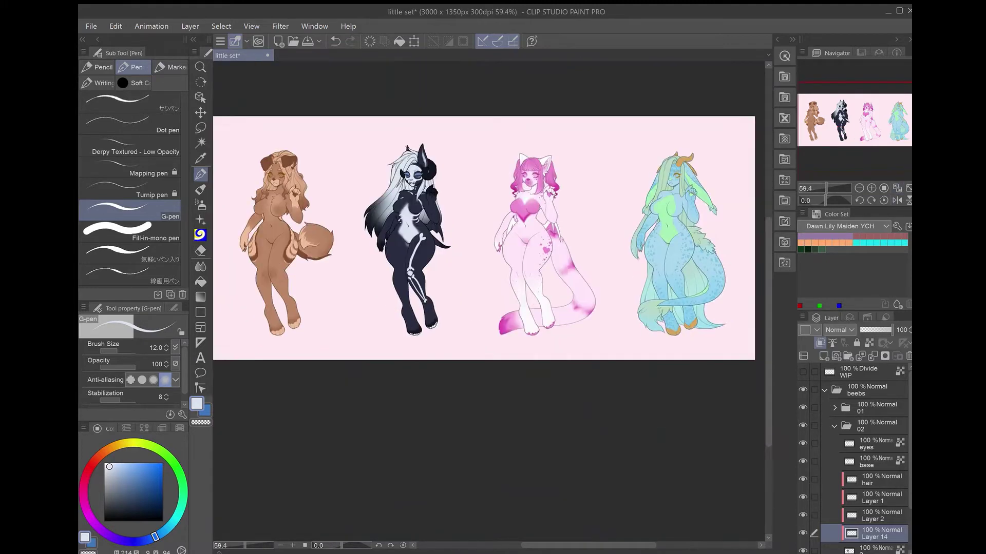
- Paint thin, long pale foot bones fanning from the front leg's ankle toward the toes
scroll(415, 318, "up", 10)
mouse_move(484, 167)
left_mouse_down()
mouse_move(507, 372)
mouse_move(531, 369)
left_mouse_up()
mouse_move(508, 157)
left_mouse_down()
mouse_move(555, 354)
mouse_move(582, 321)
left_mouse_up()
key("ctrl+0")
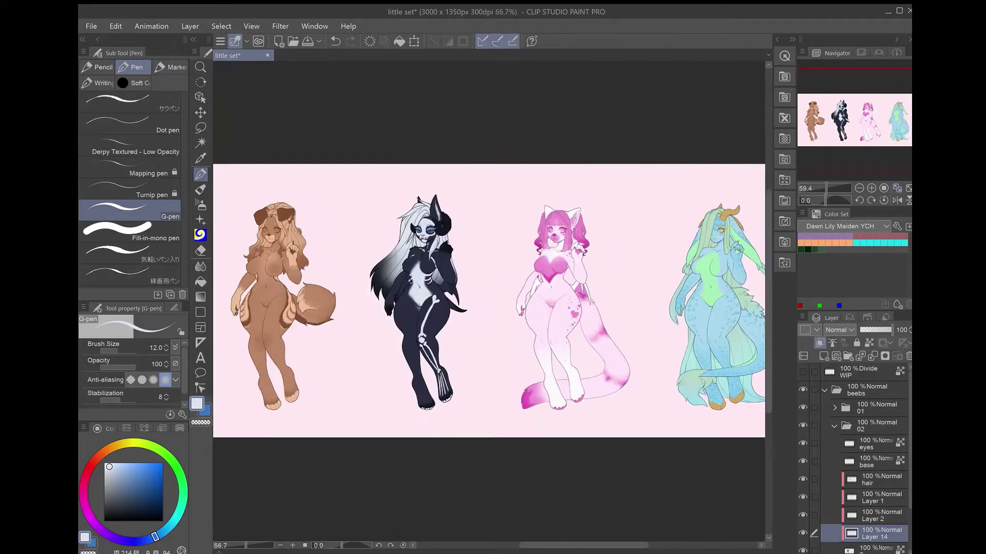
- Paint a matching pale thighbone, kneecap and pair of shin bones down the other leg with the G-pen
scroll(409, 310, "up", 9)
mouse_move(511, 171)
left_mouse_down()
mouse_move(503, 154)
mouse_move(470, 181)
mouse_move(576, 433)
left_mouse_up()
left_click_drag(512, 205, 499, 118)
mouse_move(557, 329)
left_mouse_down()
mouse_move(545, 380)
mouse_move(570, 418)
mouse_move(521, 154)
mouse_move(578, 434)
mouse_move(555, 308)
mouse_move(554, 203)
left_mouse_up()
key("e")
key("p")
mouse_move(528, 137)
left_mouse_down()
mouse_move(507, 169)
mouse_move(554, 421)
left_mouse_up()
left_click_drag(554, 212, 566, 394)
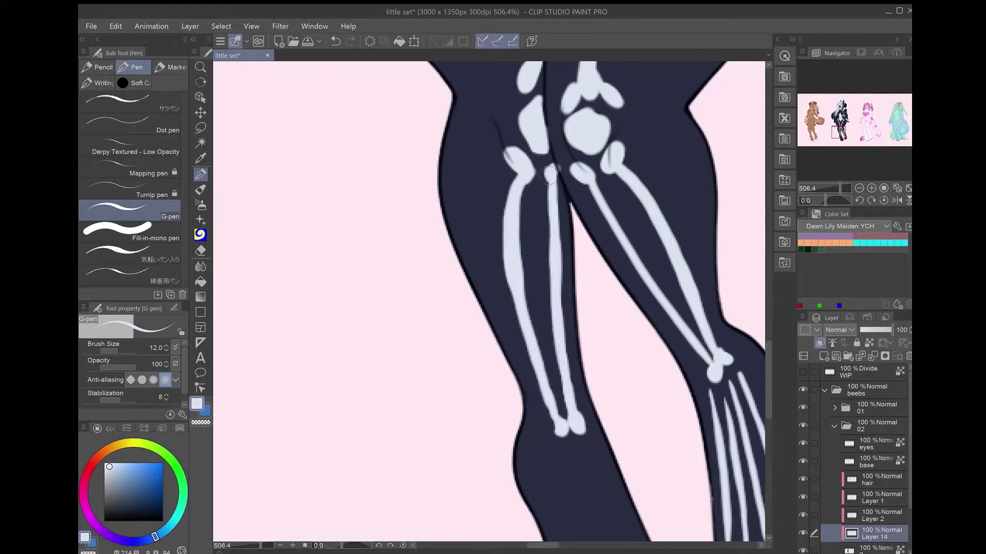
- Paint thin, long pale foot bones from the other leg's ankle toward its toes
left_click_drag(560, 329, 494, 107)
mouse_move(520, 220)
left_mouse_down()
mouse_move(591, 363)
mouse_move(549, 329)
mouse_move(575, 380)
left_mouse_up()
mouse_move(508, 228)
left_mouse_down()
mouse_move(551, 339)
mouse_move(554, 390)
mouse_move(539, 401)
left_mouse_up()
left_click_drag(544, 77, 575, 513)
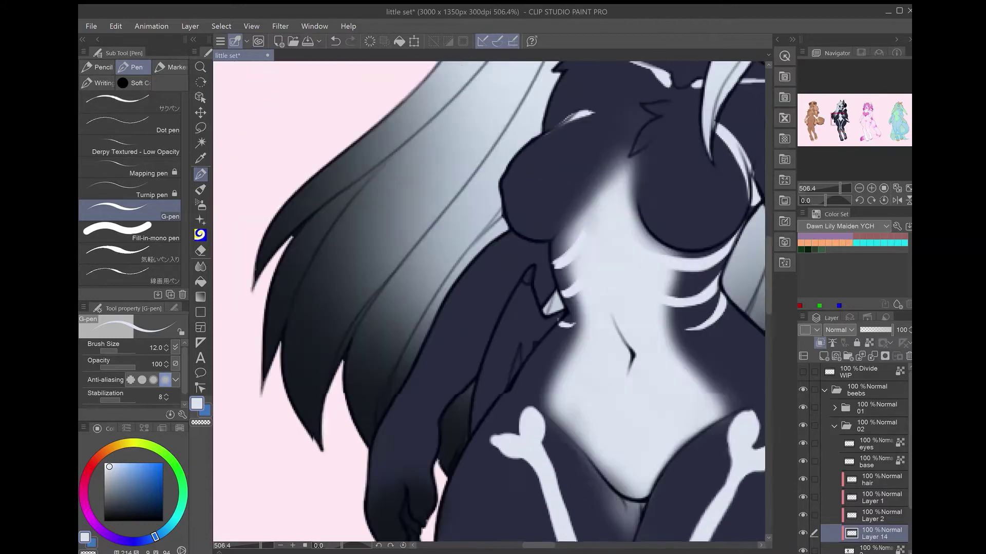
- Undo the last stroke, reduce the G-pen size to 8 and move Layer 14 above Layer 2
left_click_drag(586, 105, 507, 208)
key("ctrl+z")
key("bracketleft")
key("bracketleft")
left_click_drag(455, 181, 515, 212)
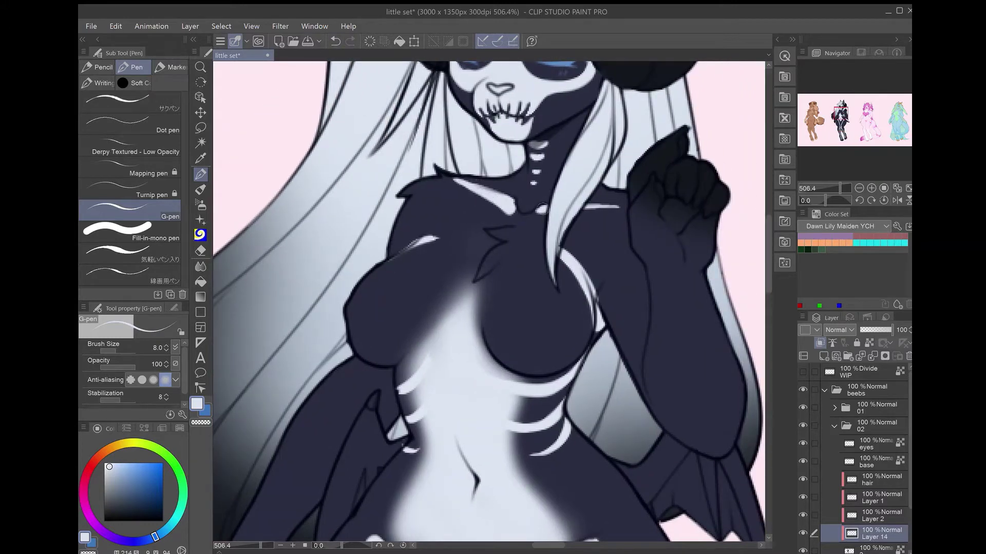
left_click_drag(434, 168, 447, 266)
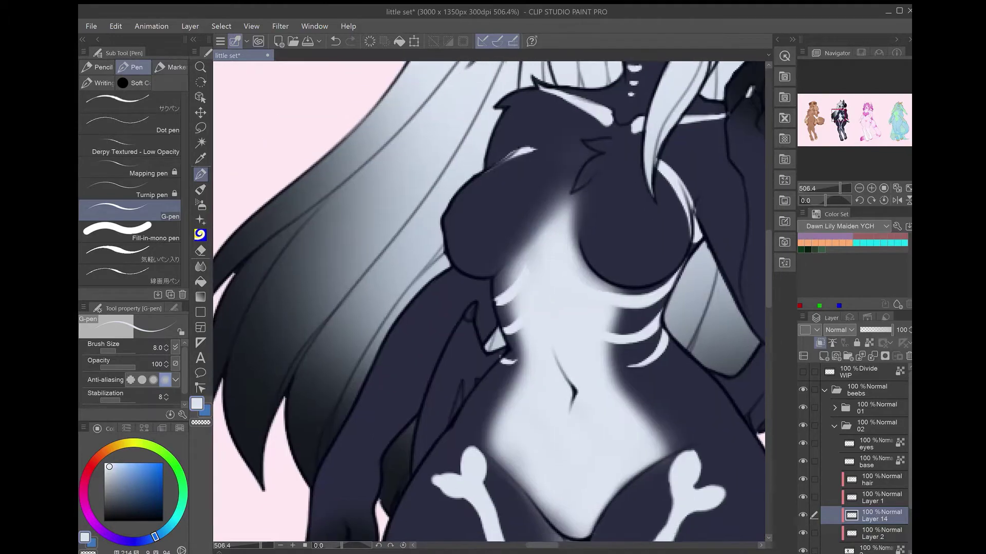
key("ctrl+0")
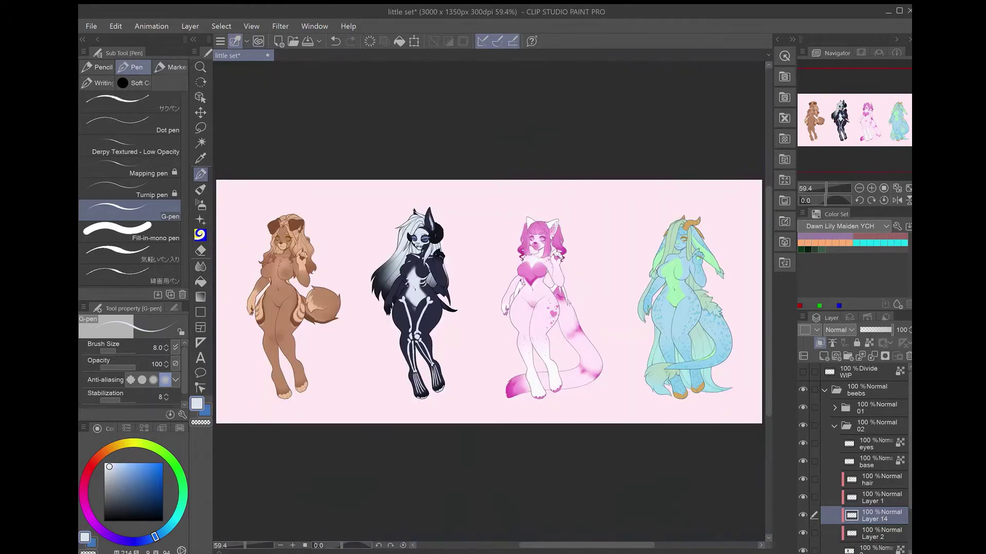
- Paint slim pale bones with rounded ends along the upper arm and forearm of the lowered arm
scroll(401, 264, "up", 10)
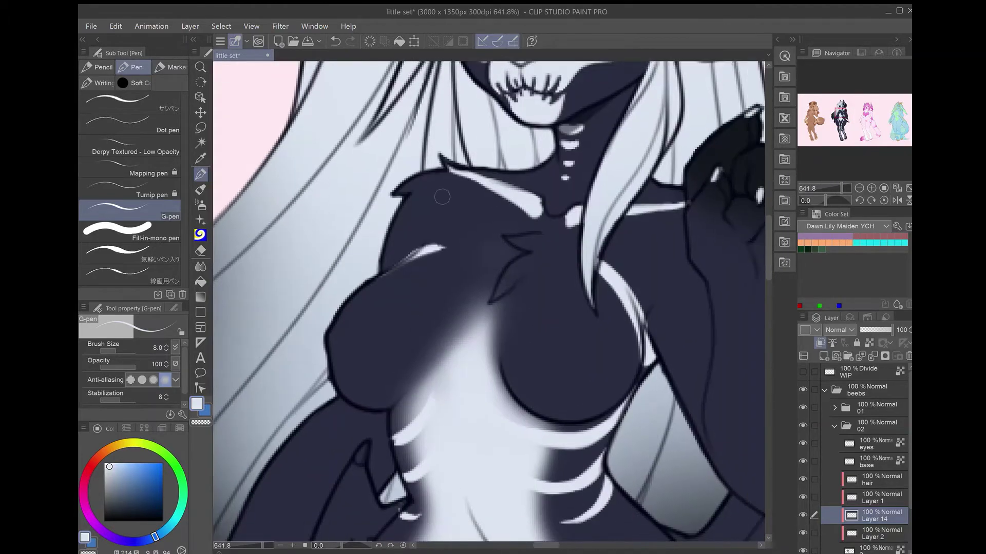
left_click_drag(425, 199, 381, 273)
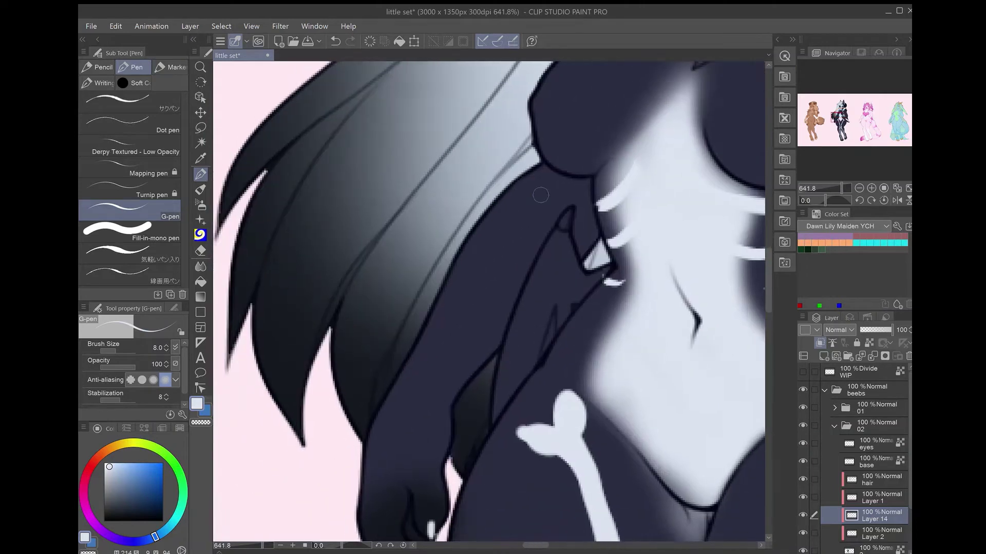
mouse_move(545, 189)
left_mouse_down()
mouse_move(470, 255)
mouse_move(400, 404)
mouse_move(542, 175)
left_mouse_up()
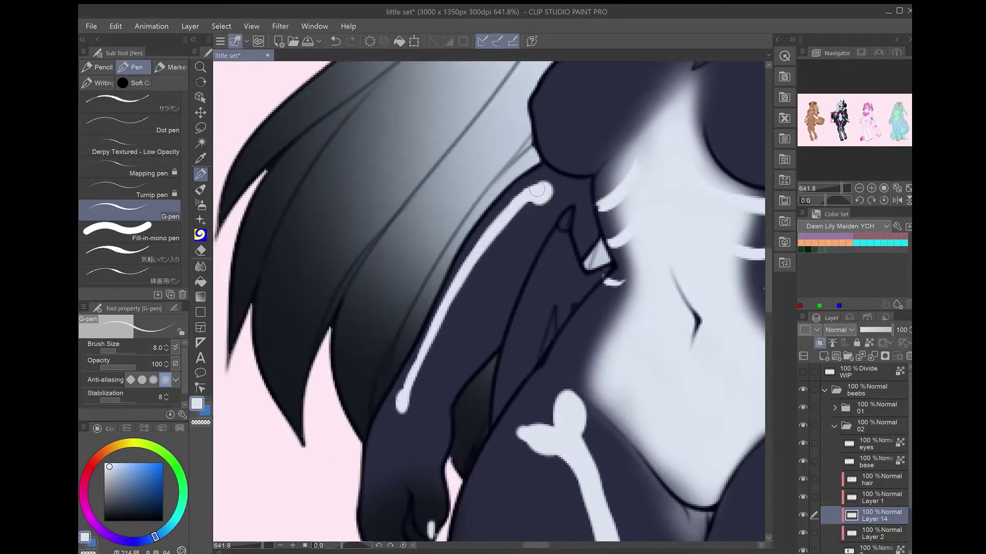
- Paint thin pale bone lines along the wrist, outer hand edge and fingers of the lowered hand
left_click_drag(390, 406, 487, 201)
left_click_drag(488, 202, 466, 304)
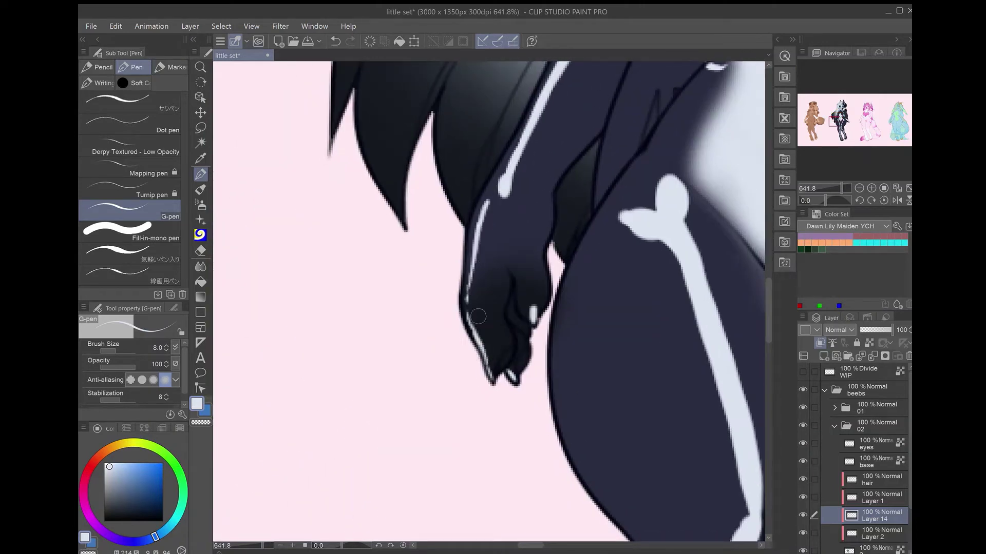
mouse_move(532, 296)
left_mouse_down()
mouse_move(529, 206)
mouse_move(532, 310)
left_mouse_up()
key("c")
key("c")
key("c")
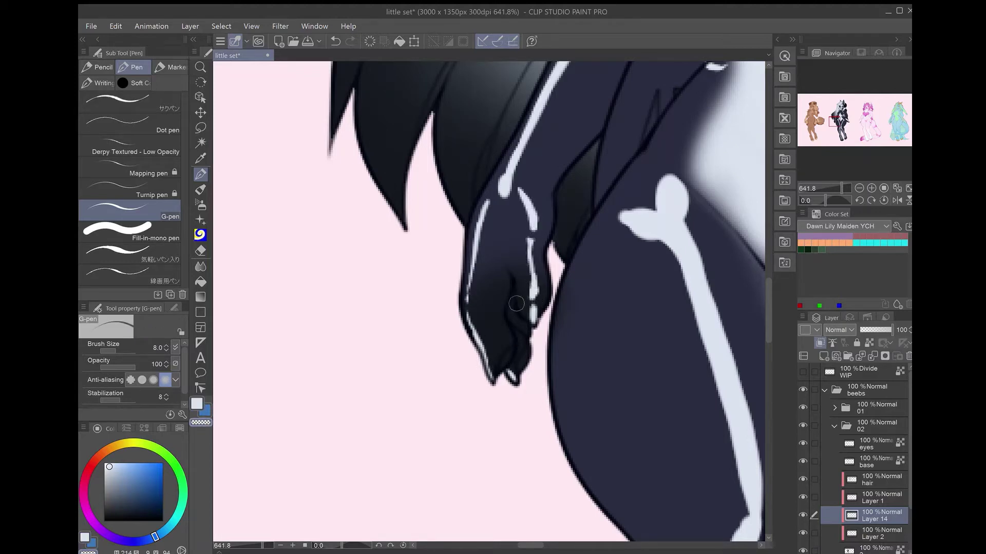
- Paint thin pale bone lines along the inner forearm, wrist, fingers and outer hand edge of the raised arm
mouse_move(252, 410)
left_mouse_down()
mouse_move(282, 534)
mouse_move(359, 308)
left_mouse_up()
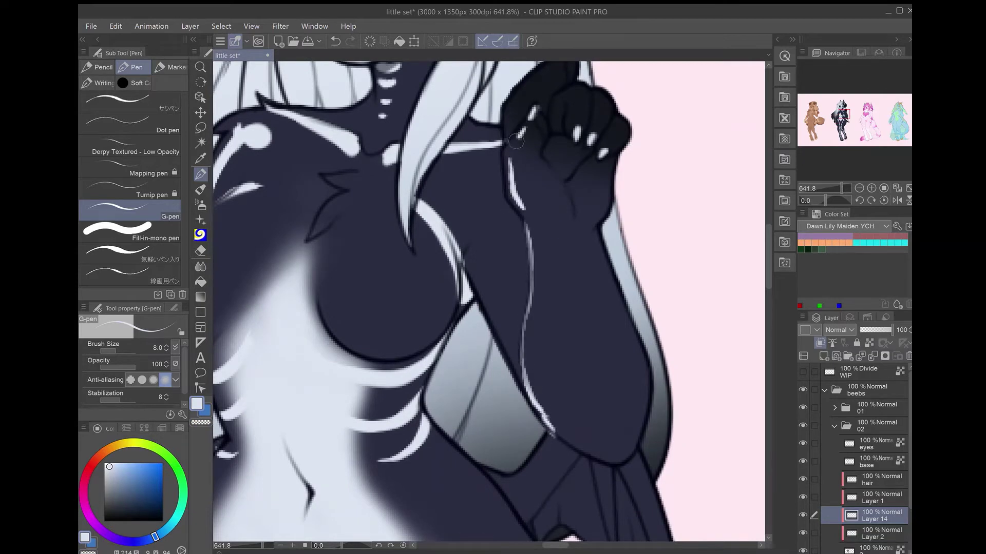
left_click_drag(612, 139, 573, 180)
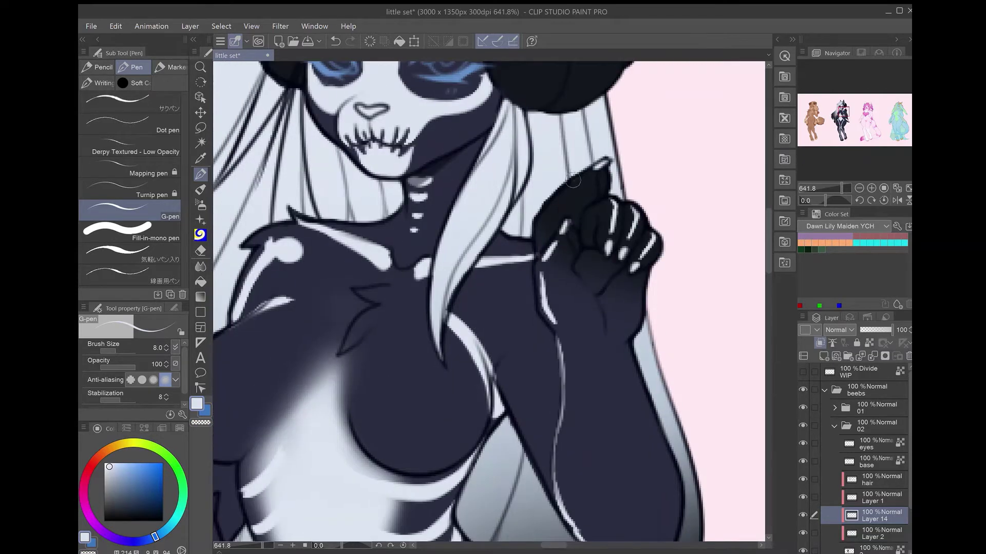
left_click_drag(539, 220, 611, 126)
- Paint a tapered pale upper-arm bone on the raised arm, refine it with the Hard eraser and save the file
mouse_move(614, 231)
left_mouse_down()
mouse_move(631, 316)
mouse_move(608, 222)
left_mouse_up()
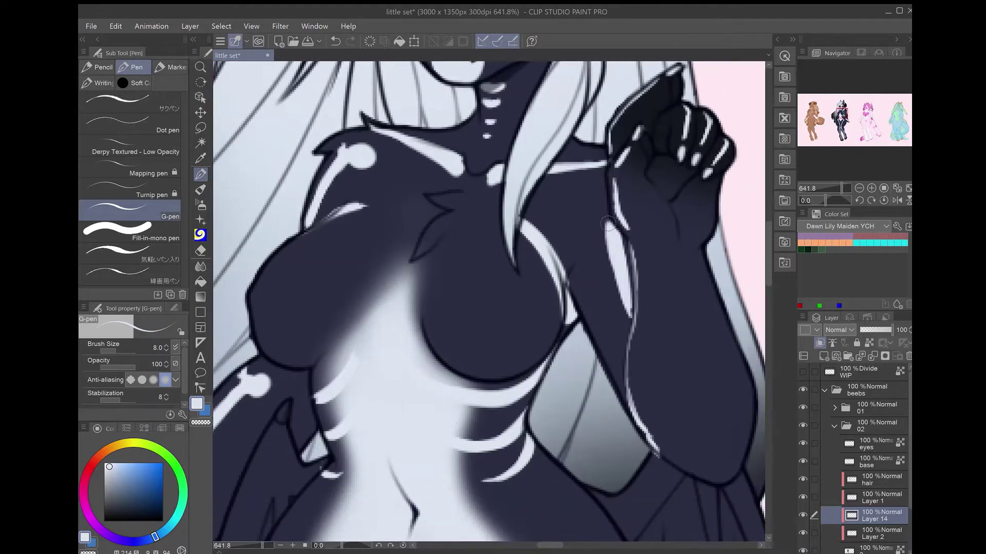
key("e")
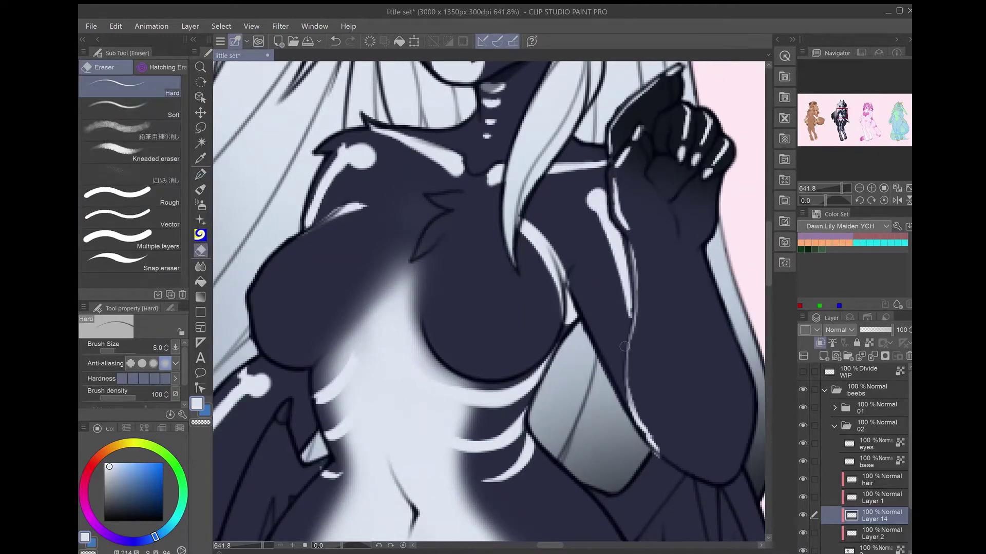
key("ctrl+0")
key("ctrl+s")
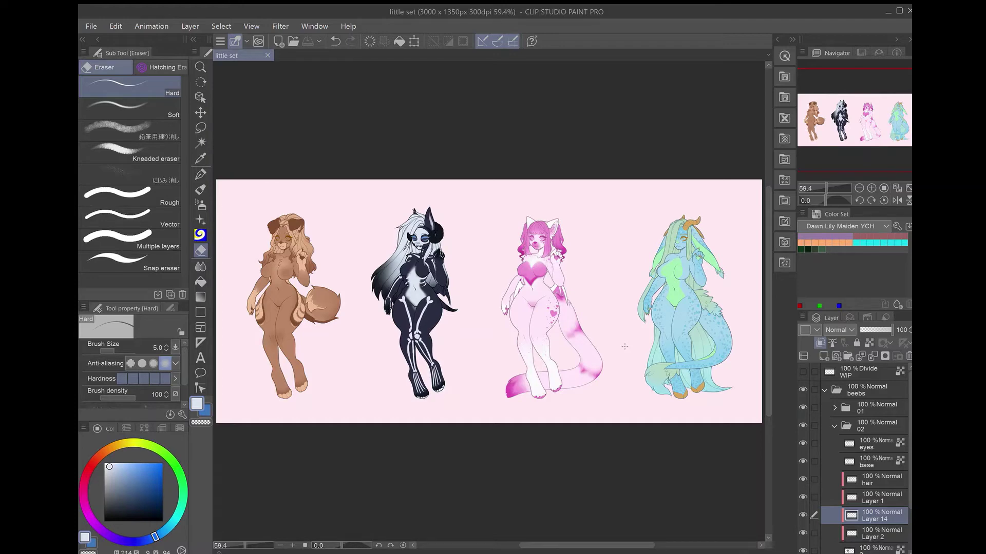
- Create a new layer below Layer 2 and paint jagged blue stripes along the front thigh's outer edge from hip to knee
key("ctrl+shift+n")
key("p")
scroll(431, 311, "up", 5)
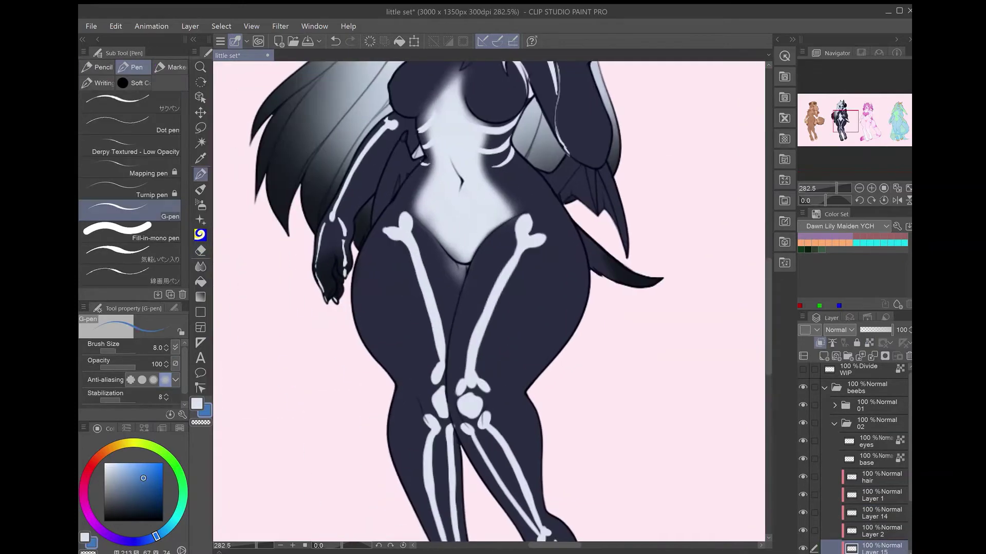
scroll(439, 304, "up", 3)
left_click_drag(636, 154, 648, 250)
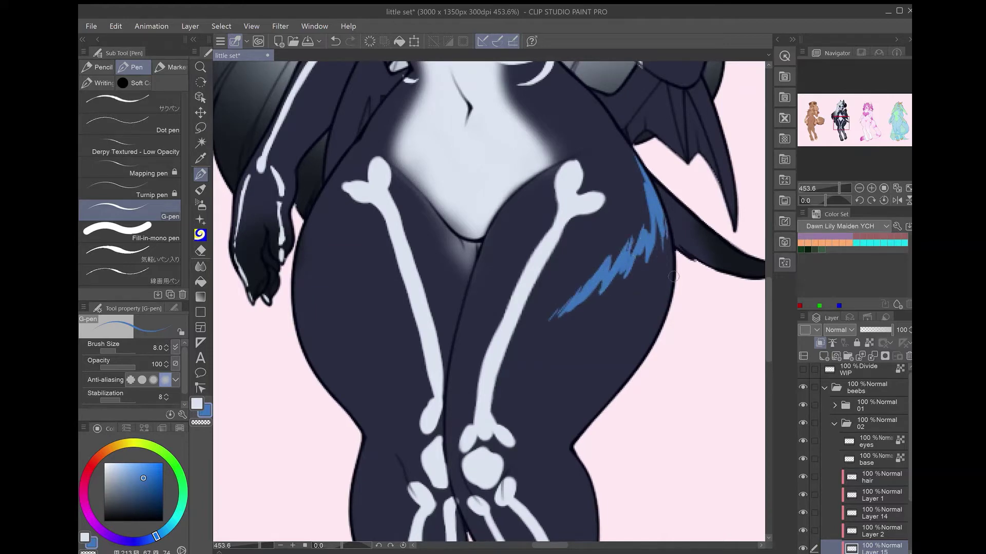
left_click_drag(672, 265, 654, 336)
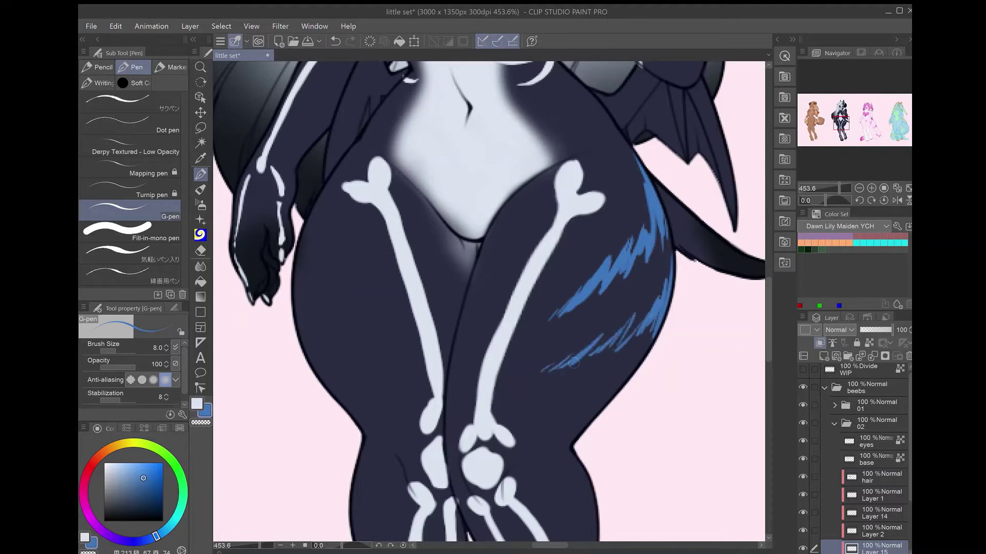
mouse_move(612, 408)
left_mouse_down()
mouse_move(588, 380)
mouse_move(528, 405)
left_mouse_up()
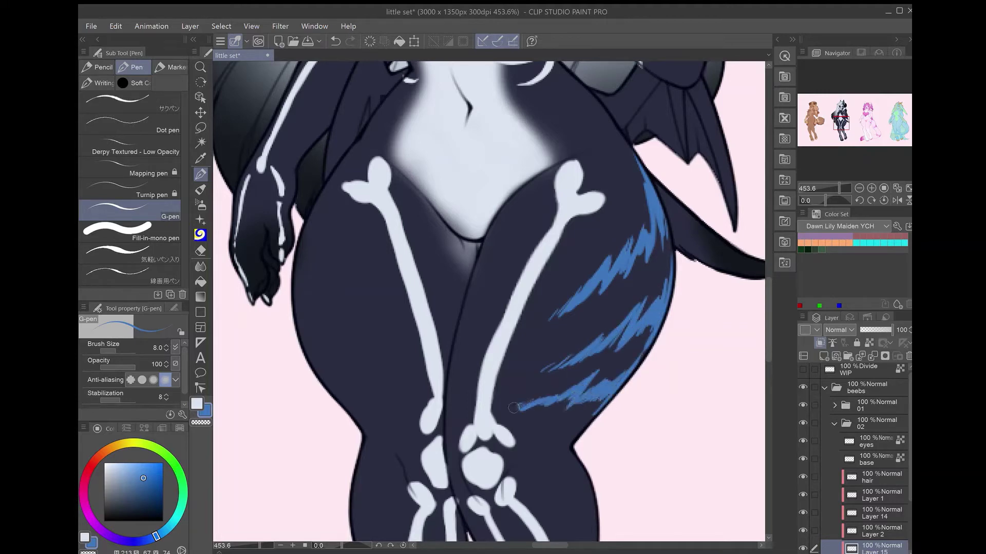
scroll(513, 407, "left", 3)
scroll(619, 320, "down", 5)
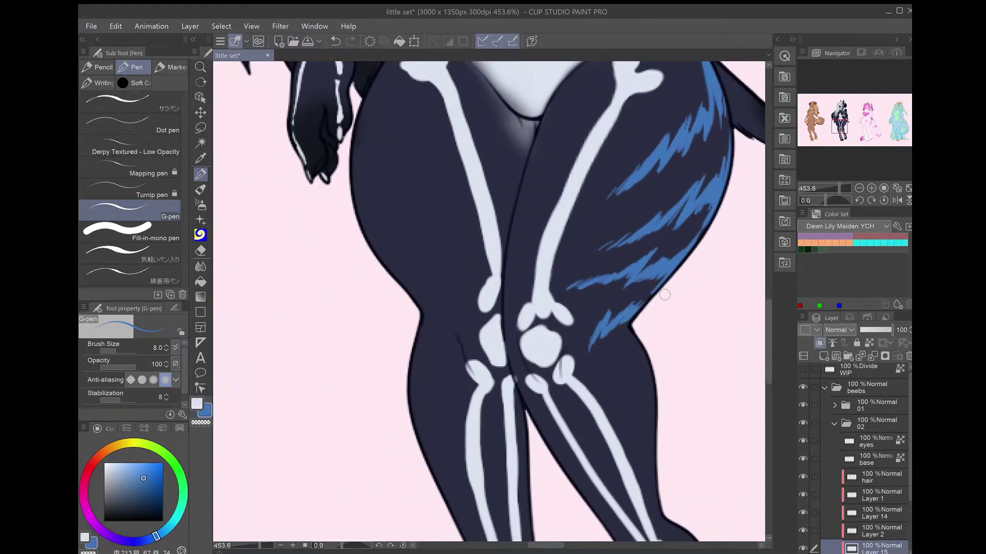
- Paint matching jagged blue stripes along the other thigh's outer edge from hip to knee
scroll(664, 294, "up", 3)
scroll(665, 295, "left", 2)
mouse_move(429, 146)
left_mouse_down()
mouse_move(414, 186)
mouse_move(434, 221)
left_mouse_up()
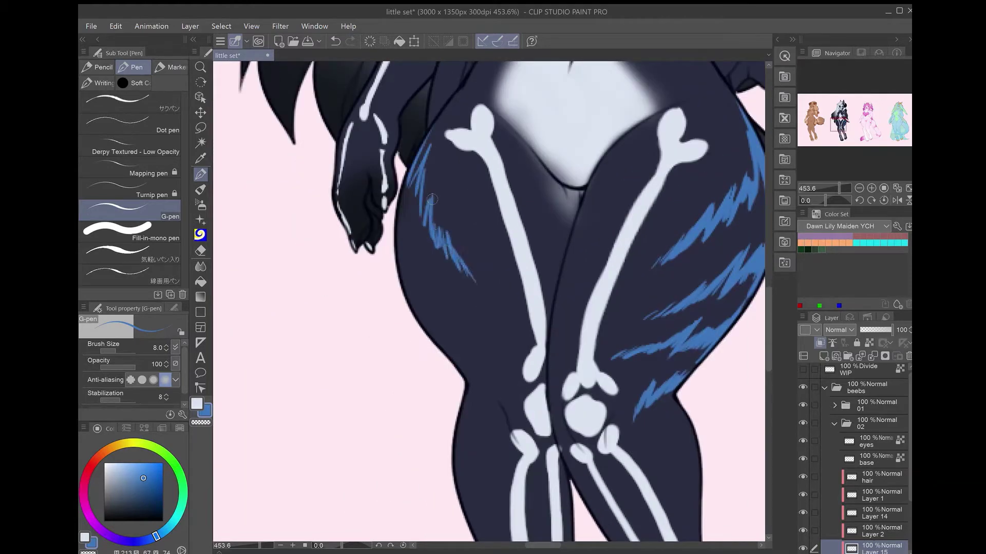
mouse_move(401, 226)
left_mouse_down()
mouse_move(465, 375)
mouse_move(501, 401)
left_mouse_up()
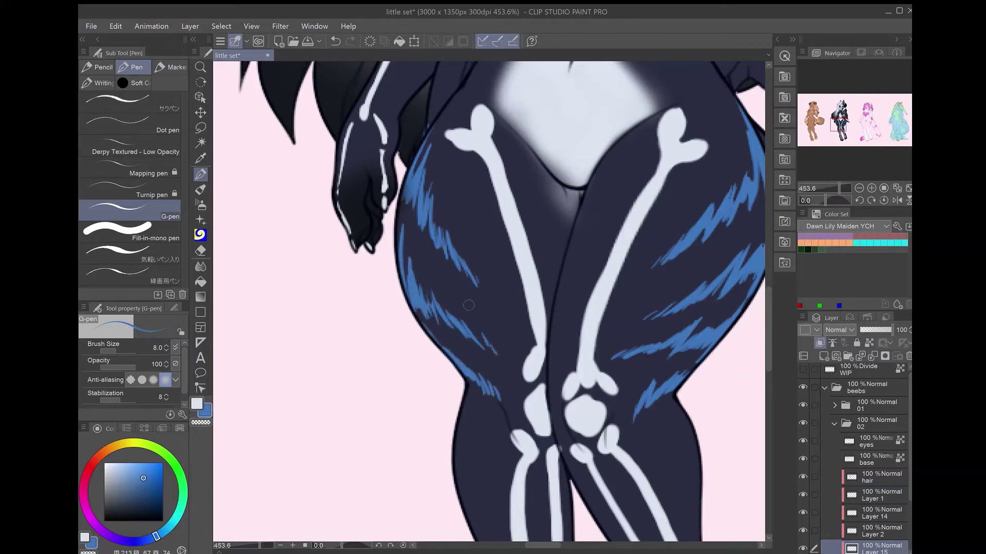
- Paint small blue patches along the outer heel edges of both feet on Layer 15
key("ctrl+0")
scroll(337, 307, "up", 6)
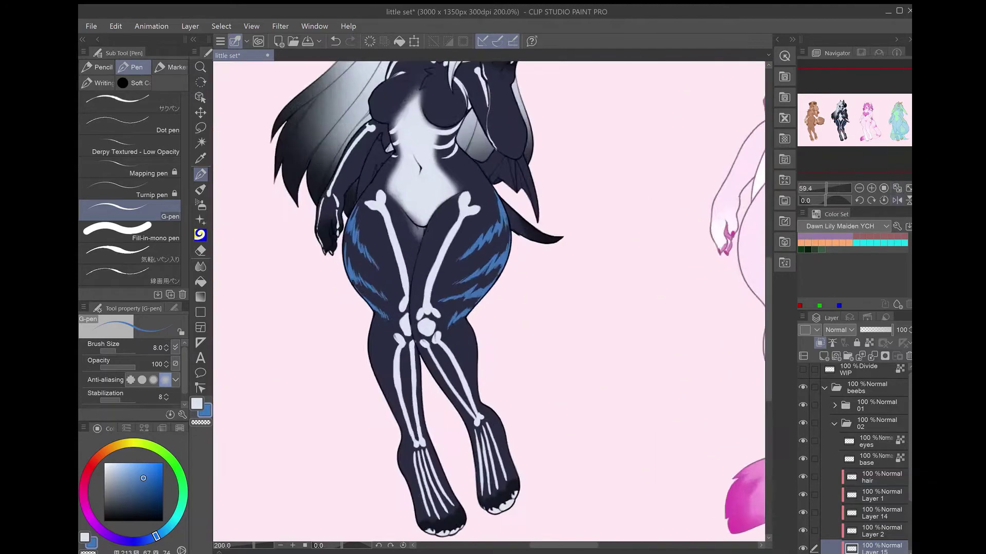
scroll(553, 296, "down", 5)
left_click_drag(404, 339, 410, 359)
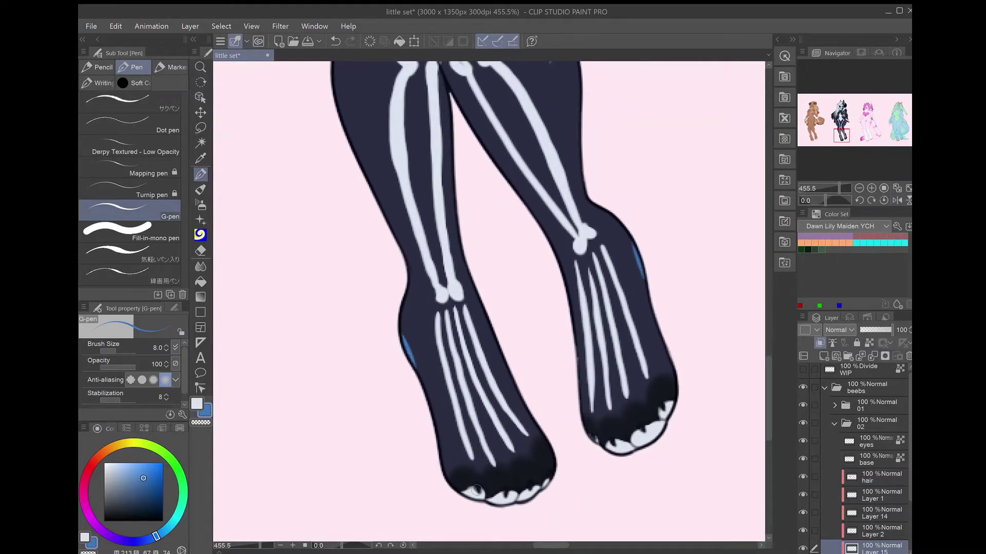
scroll(639, 440, "up", 5)
scroll(639, 440, "down", 5)
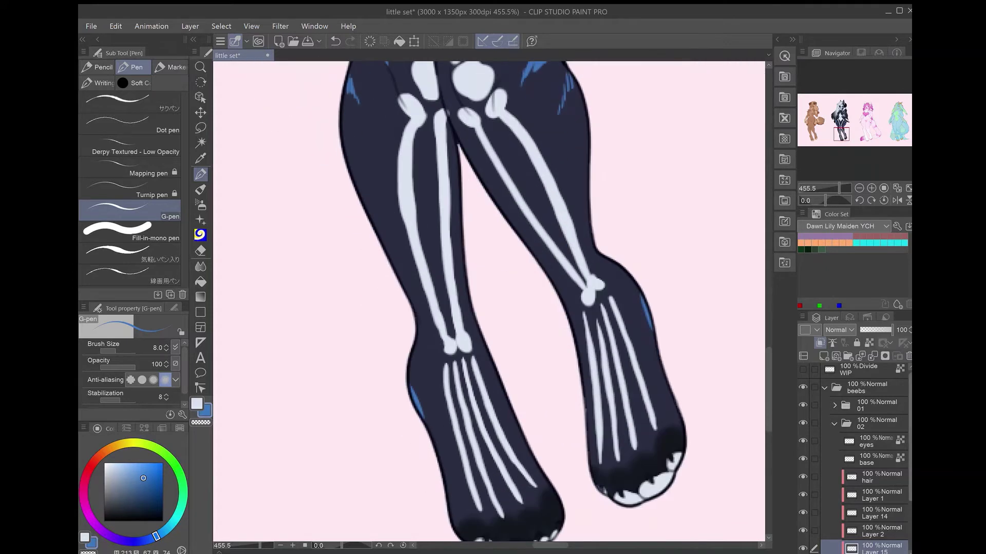
scroll(852, 462, "down", 2)
- Auto-select the pale toe areas of both feet on Layer 1, delete their fill and turn the toes blue
left_click(803, 455)
left_click(803, 455)
left_click(875, 437)
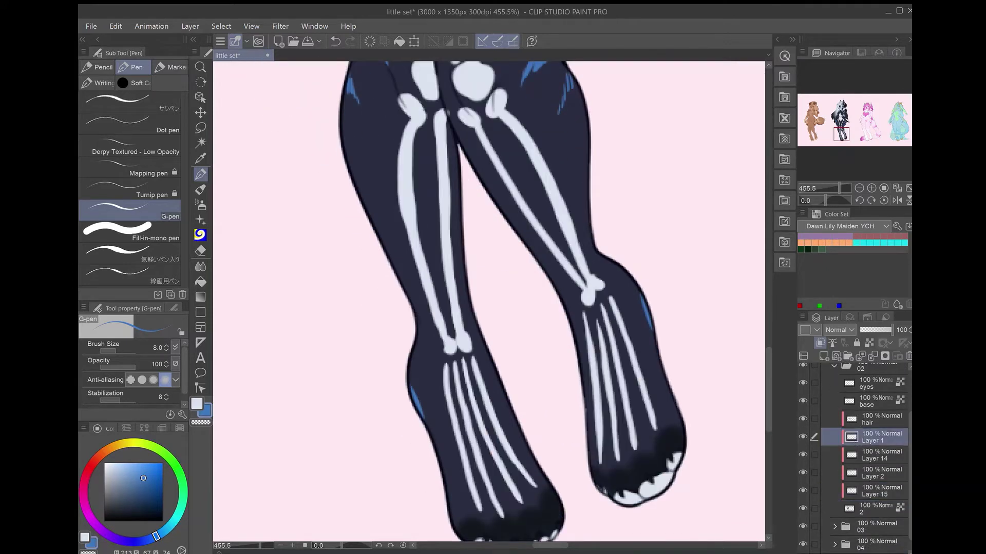
key("w")
scroll(488, 303, "down", 3)
left_click(483, 434)
left_click(616, 380, "shift")
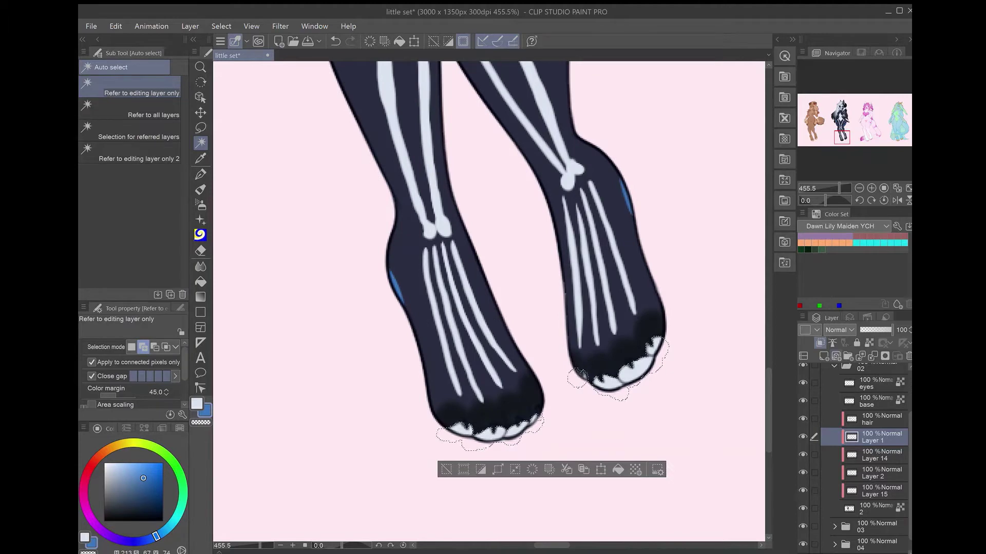
key("Delete")
left_click(876, 455)
left_click(875, 490)
key("p")
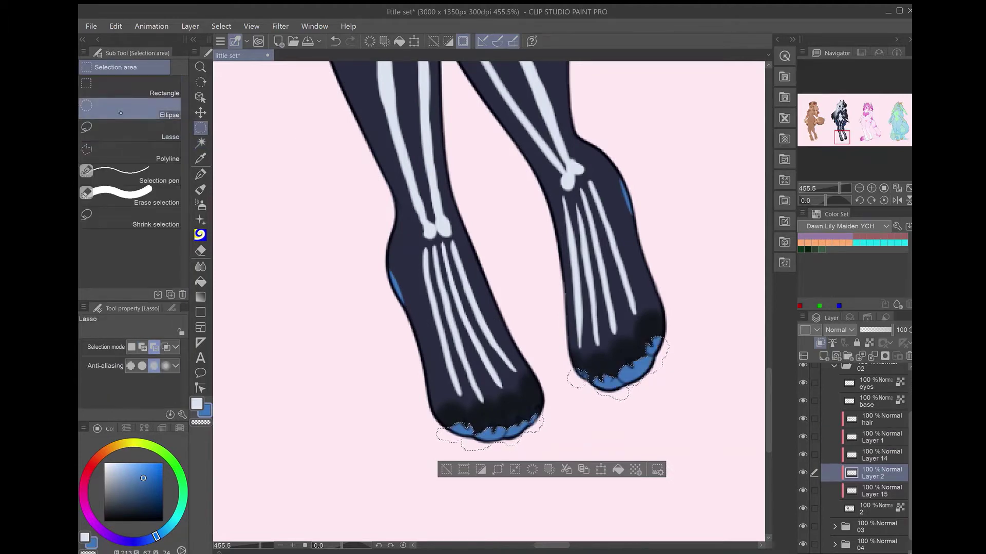
key("ctrl+d")
- Add blue pads to the lowered hand's palm and fingertip, erasing the dark shading over them on Layer 2
key("ctrl+0")
scroll(380, 284, "up", 10)
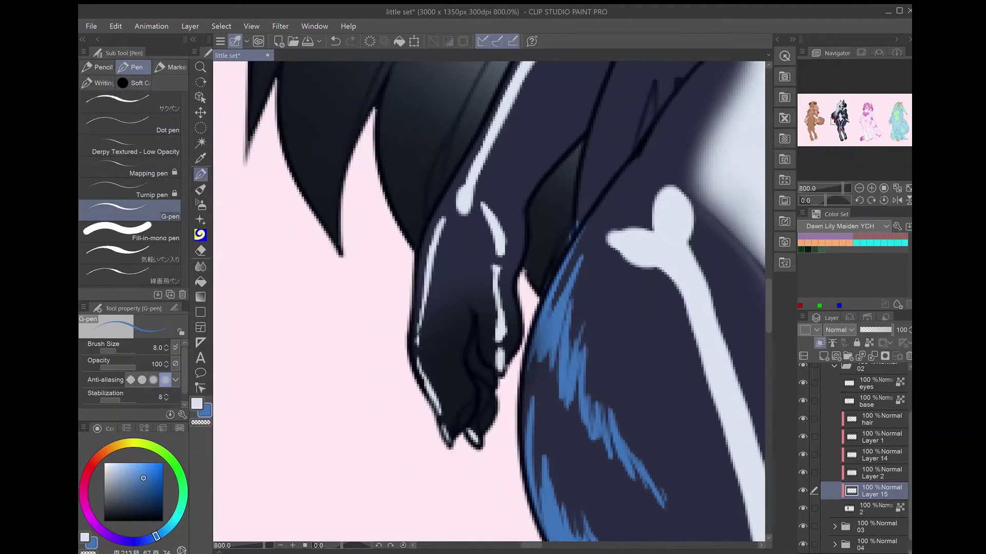
left_click(876, 472)
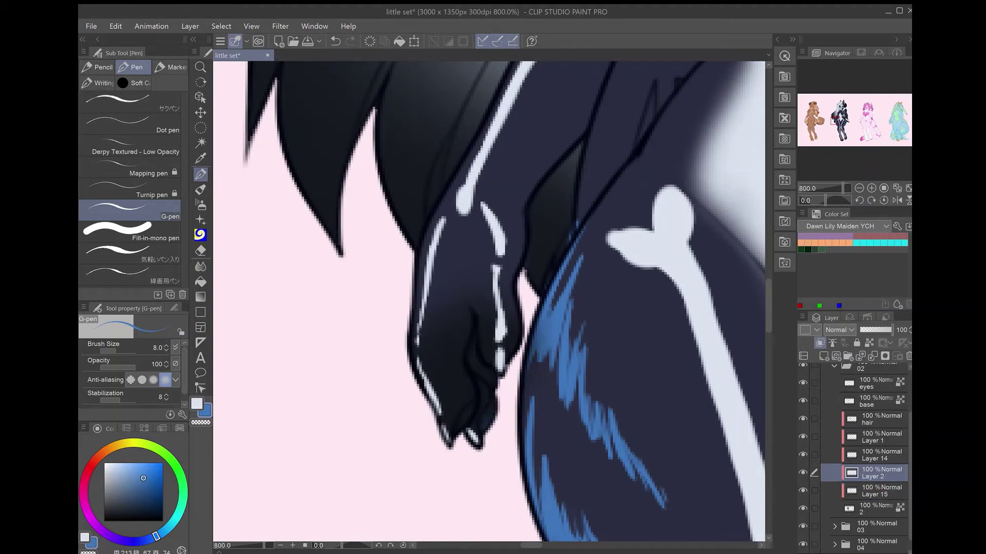
key("e")
left_click_drag(490, 430, 474, 337)
key("x")
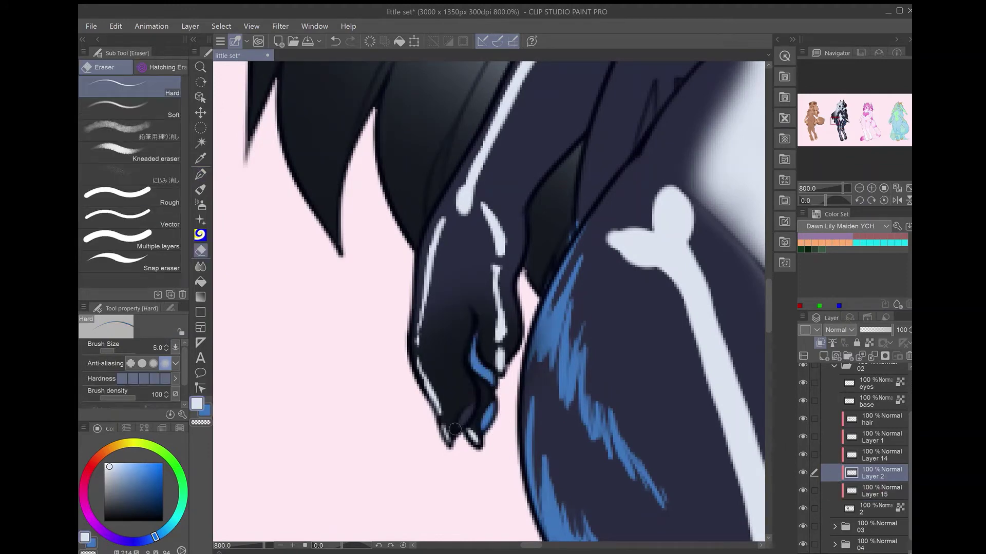
- Paint blue pads on the raised hand's palm and fingers on Layer 15 and erase the dark shading over them on Layer 2
key("p")
key("alt+[")
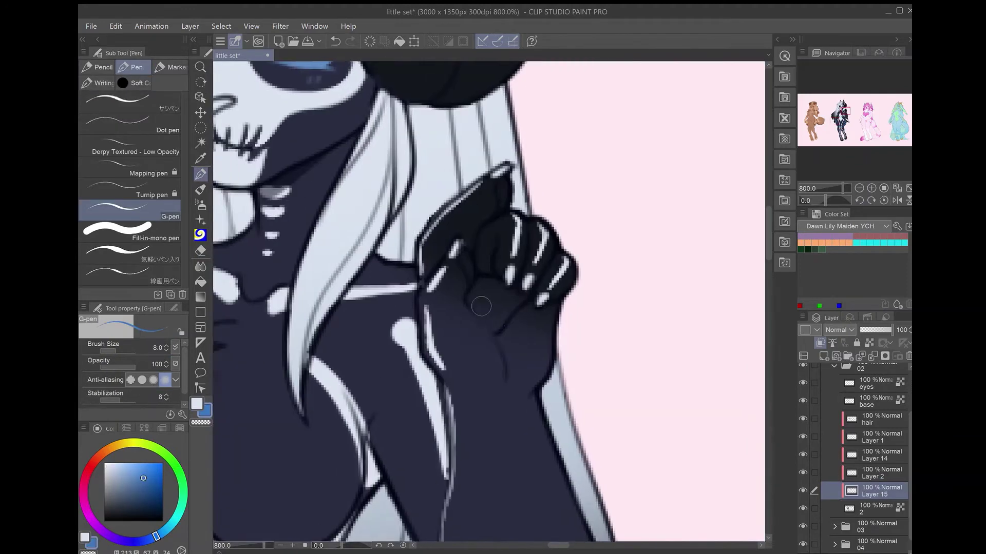
mouse_move(478, 295)
left_mouse_down()
mouse_move(513, 295)
mouse_move(490, 329)
left_mouse_up()
key("alt+]")
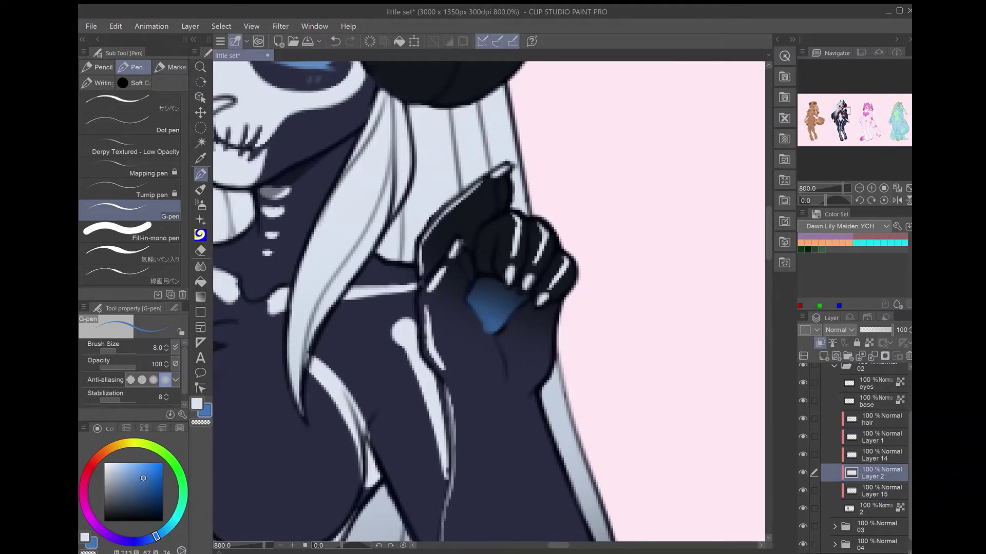
key("e")
mouse_move(462, 255)
left_mouse_down()
mouse_move(491, 289)
mouse_move(484, 305)
mouse_move(504, 292)
mouse_move(525, 298)
mouse_move(488, 323)
left_mouse_up()
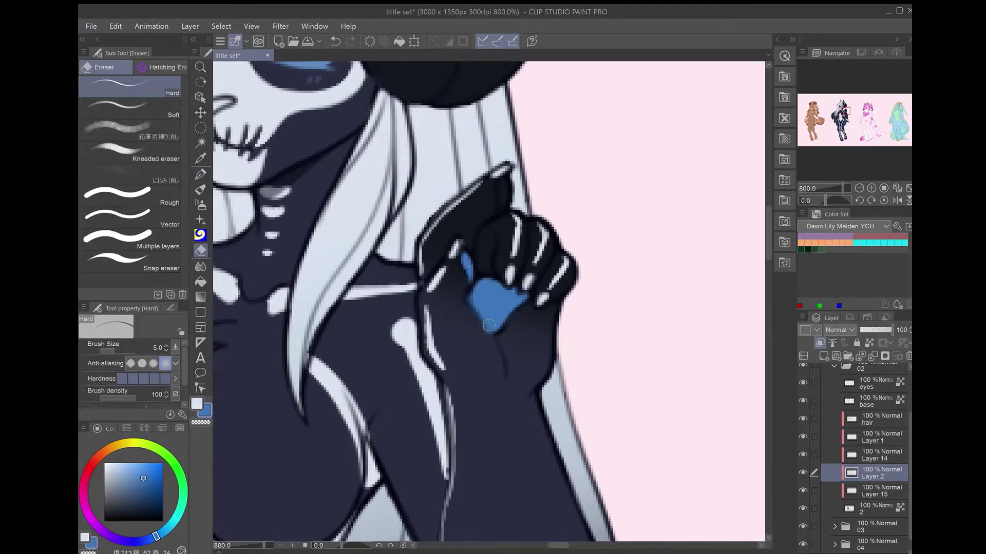
left_click_drag(502, 208, 498, 204)
- Paint the wing membranes blue below the raised elbow and between the lowered arm and the waist
key("ctrl+0")
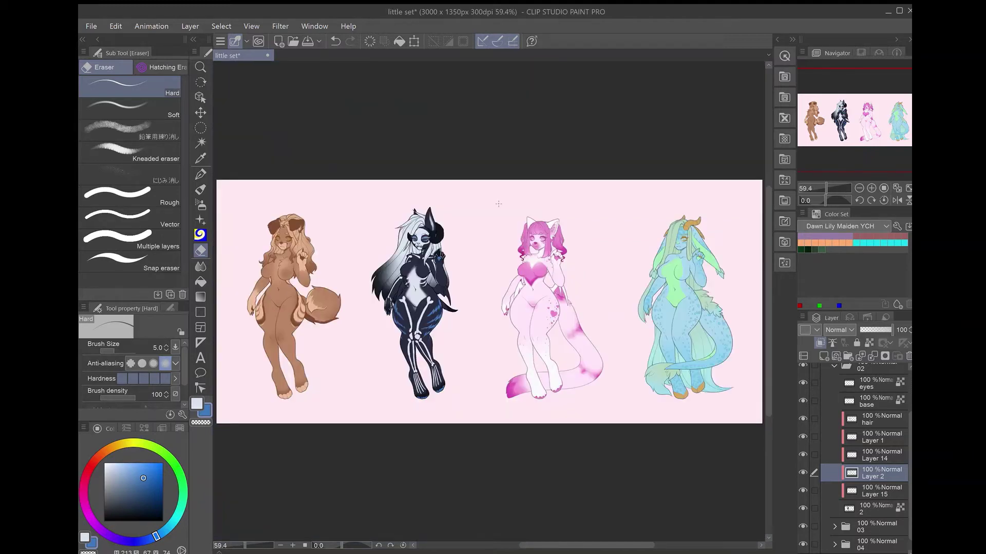
key("p")
scroll(420, 292, "up", 10)
mouse_move(614, 232)
left_mouse_down()
mouse_move(626, 293)
mouse_move(580, 293)
mouse_move(665, 331)
left_mouse_up()
left_click_drag(642, 241, 657, 323)
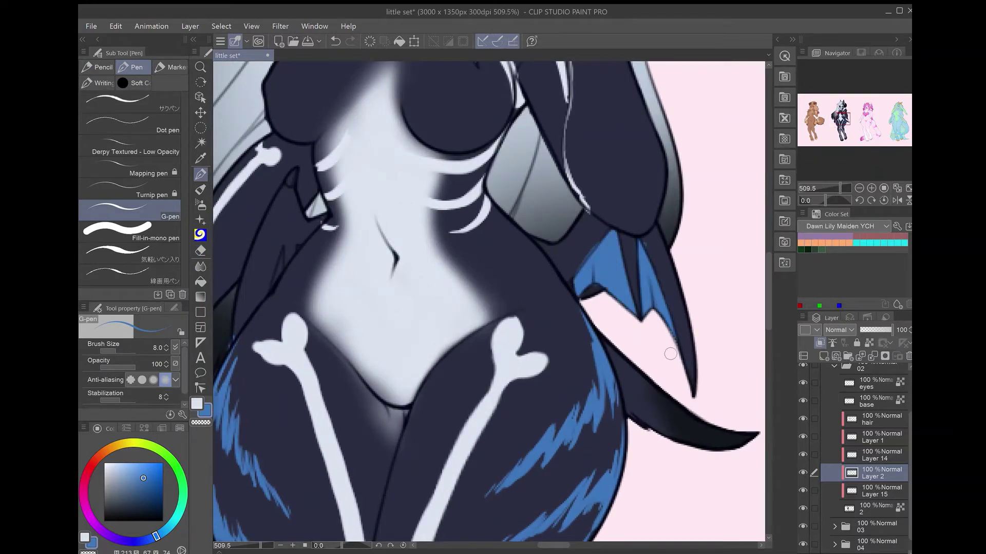
left_click_drag(283, 254, 513, 241)
left_click_drag(506, 263, 514, 240)
- Paint a small pale claw atop the wing behind the lowered arm and tidy the raised forearm's bone line on Layer 14
key("x")
left_click(529, 229, "ctrl+shift")
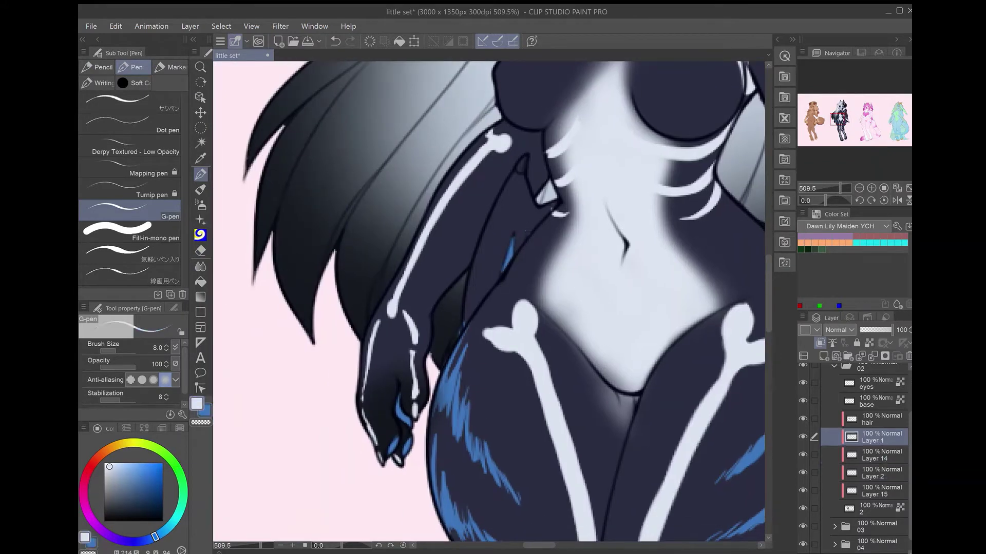
left_click_drag(517, 170, 364, 308)
key("e")
left_click(881, 455)
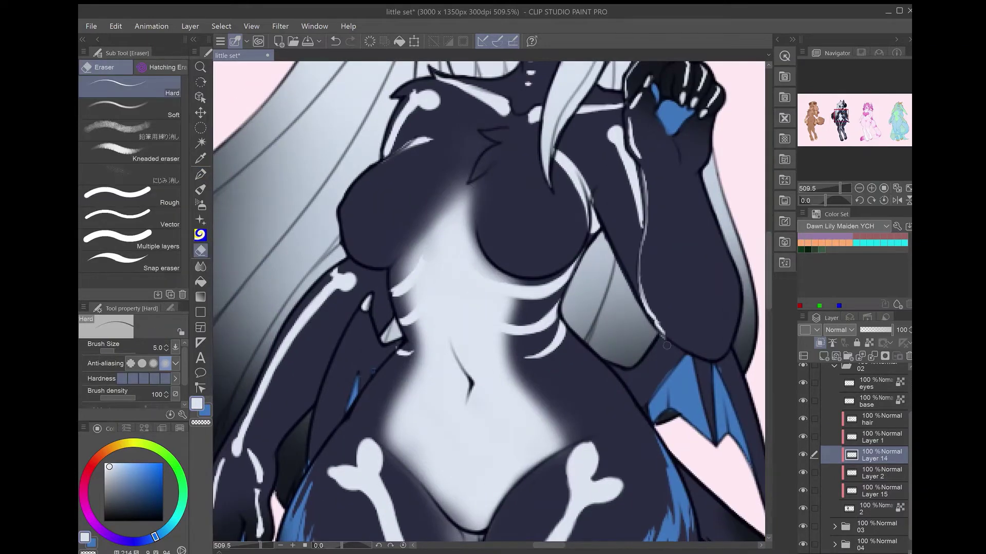
left_click_drag(662, 308, 663, 539)
- Recolor the skull face's nose blue on Layer 15
left_click_drag(475, 191, 448, 248)
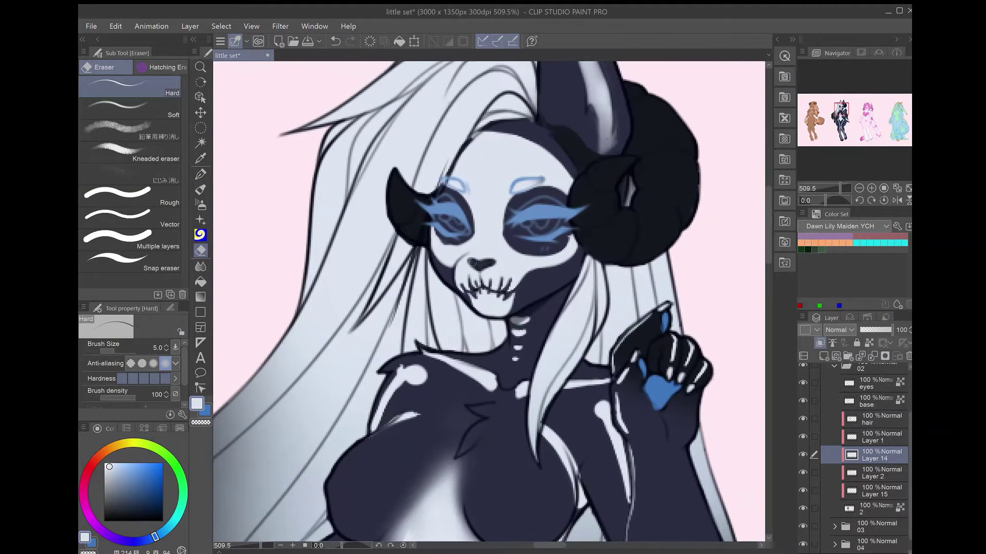
left_click(476, 260, "ctrl+shift")
key("p")
left_click(509, 279, "alt")
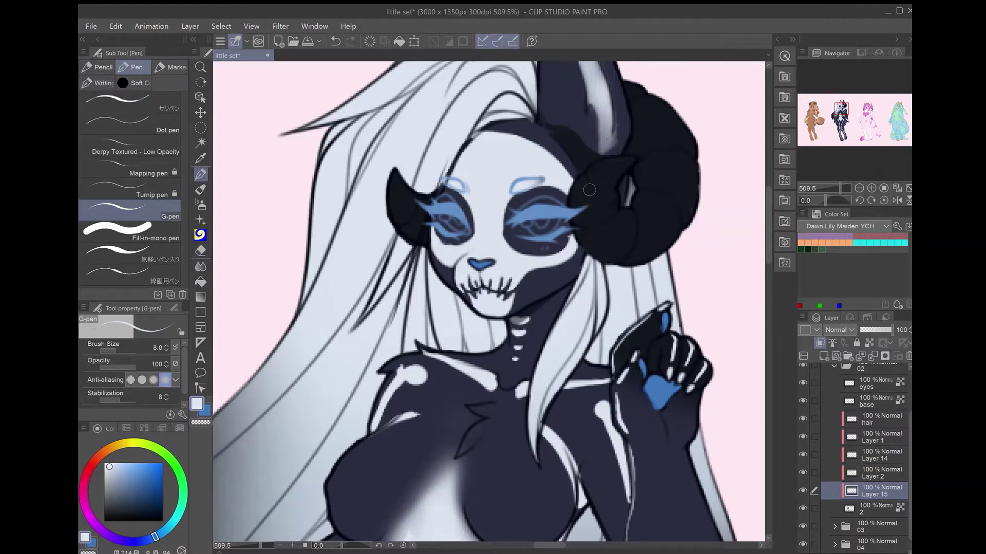
- Paint the wing frames below the raised elbow and behind the lowered arm near-black on Layer 2
left_click_drag(513, 462, 513, 128)
left_click(654, 287, "ctrl+shift")
left_click_drag(653, 287, 696, 416)
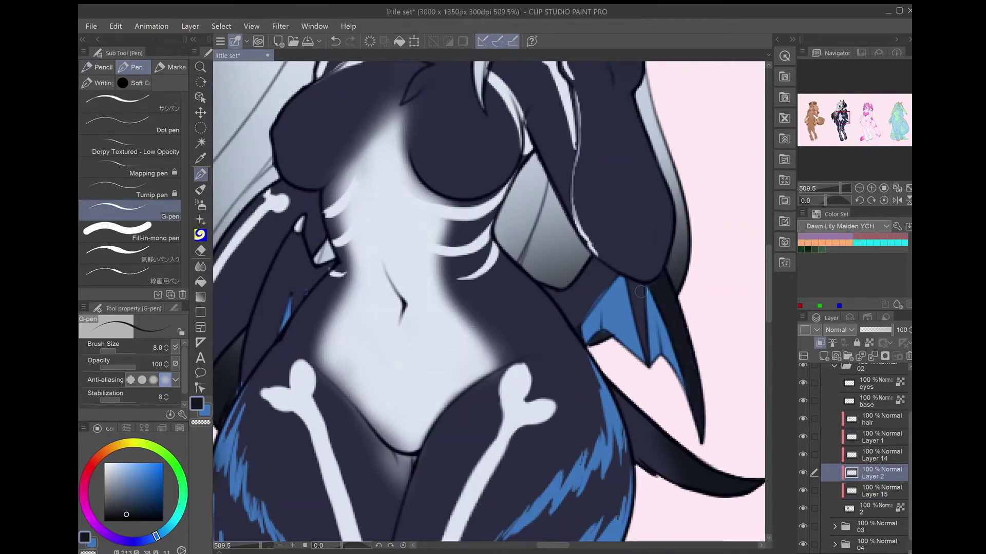
left_click_drag(645, 285, 638, 362)
key("ctrl+z")
scroll(606, 344, "up", 2)
scroll(593, 279, "up", 1)
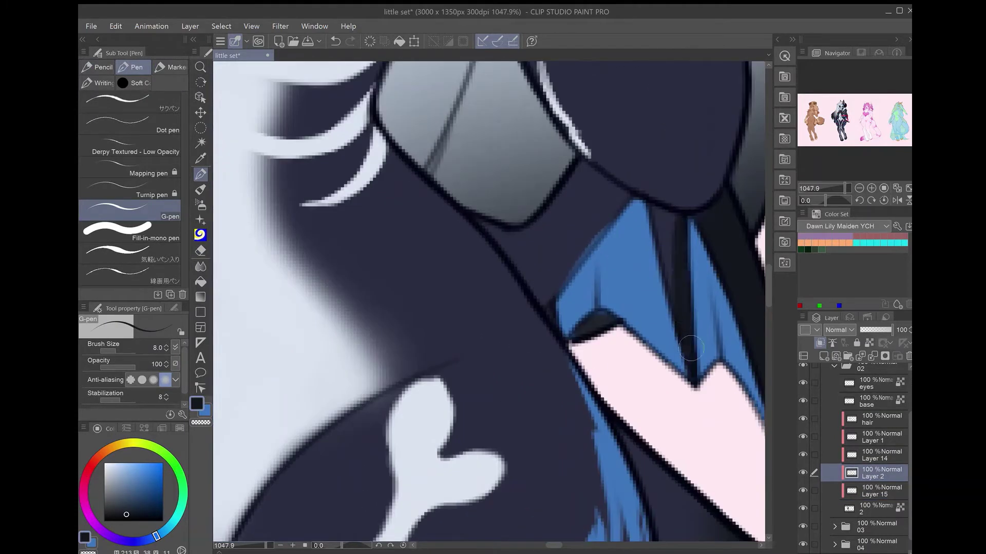
mouse_move(629, 198)
left_mouse_down()
mouse_move(558, 283)
mouse_move(489, 222)
mouse_move(590, 176)
mouse_move(541, 265)
left_mouse_up()
key("h")
mouse_move(629, 244)
left_mouse_down()
mouse_move(570, 280)
mouse_move(503, 390)
mouse_move(550, 241)
mouse_move(625, 216)
mouse_move(550, 277)
left_mouse_up()
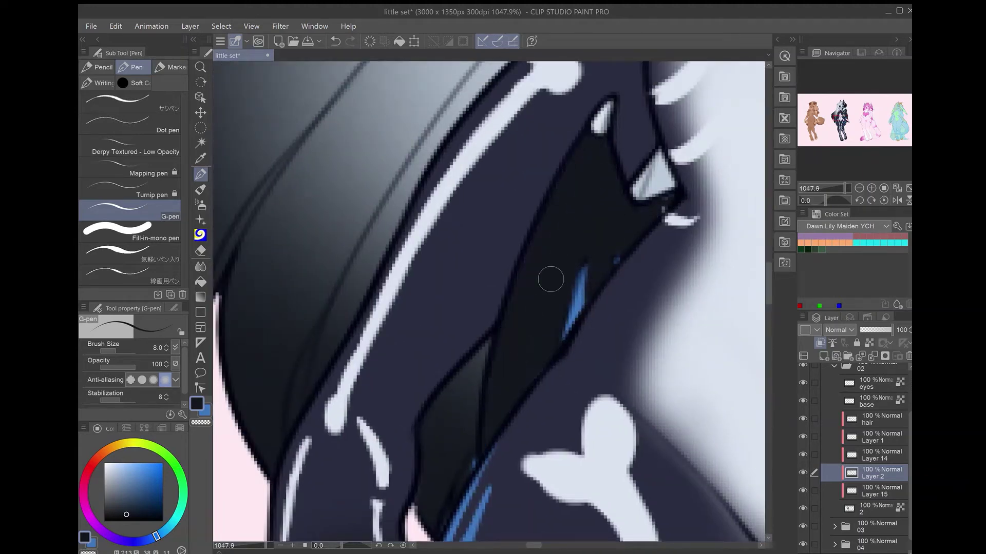
- Lock Layer 14's transparent pixels, move it above Layer 1 and airbrush the ribs' inner ends blue with the Soft airbrush
key("ctrl+0")
left_click(415, 287, "ctrl+shift")
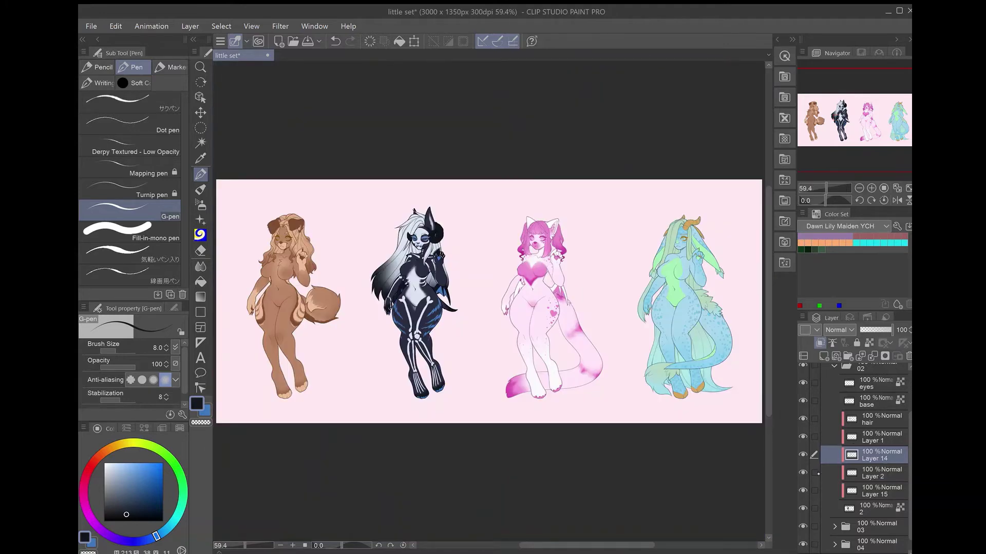
scroll(393, 278, "up", 5)
scroll(437, 207, "up", 3)
key("b")
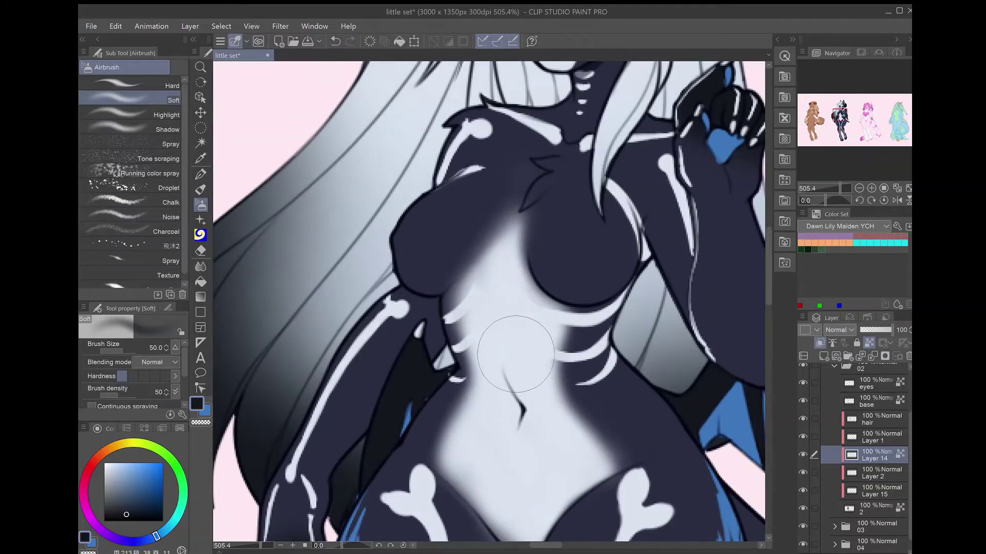
left_click_drag(508, 329, 554, 302)
key("ctrl+z")
left_click(473, 302, "alt")
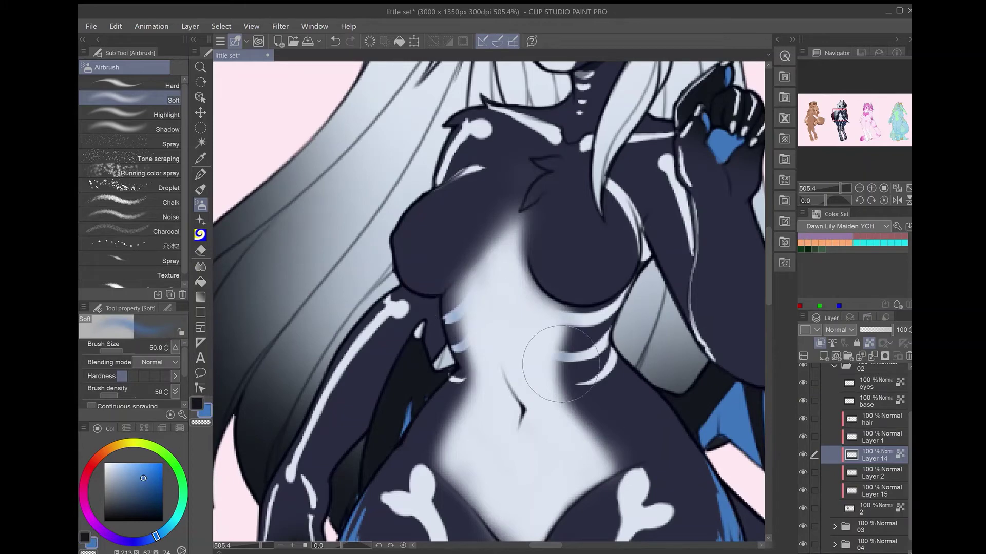
key("ctrl+bracketright")
key("bracketleft")
key("bracketleft")
key("bracketleft")
key("bracketleft")
key("bracketleft")
mouse_move(513, 291)
left_mouse_down()
mouse_move(575, 321)
mouse_move(590, 360)
left_mouse_up()
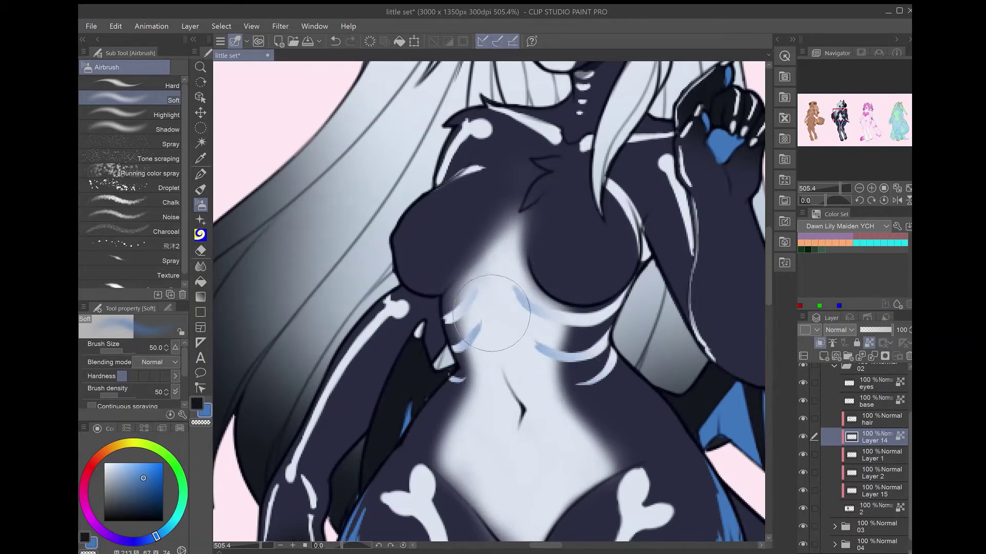
left_click_drag(475, 288, 452, 321)
mouse_move(480, 326)
left_mouse_down()
mouse_move(457, 349)
mouse_move(465, 381)
left_mouse_up()
- Try shading the ribs' inner ends dark navy with the Soft airbrush
key("x")
left_click_drag(477, 288, 462, 308)
mouse_move(516, 290)
left_mouse_down()
mouse_move(534, 308)
mouse_move(467, 344)
left_mouse_up()
left_click_drag(536, 342, 552, 354)
left_click_drag(452, 380, 464, 381)
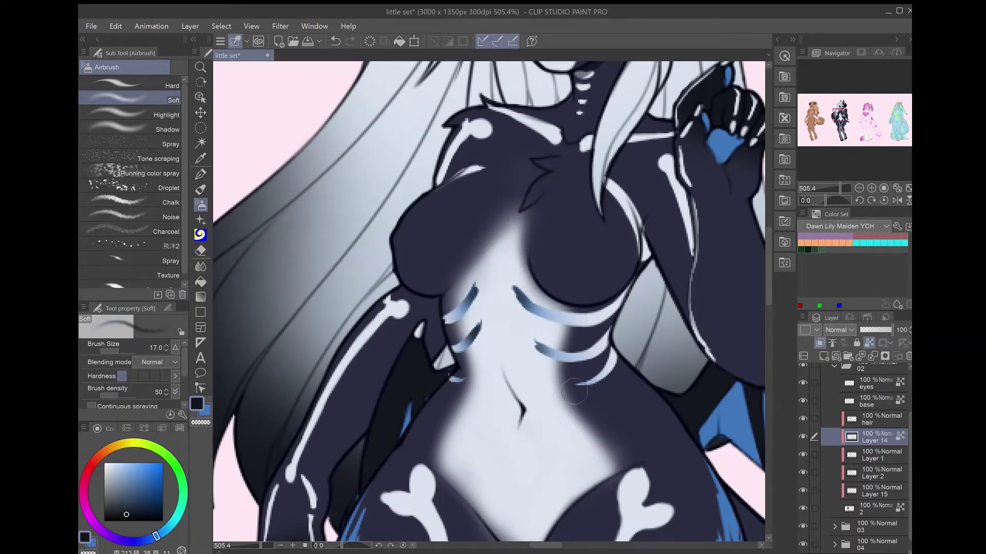
key("ctrl+0")
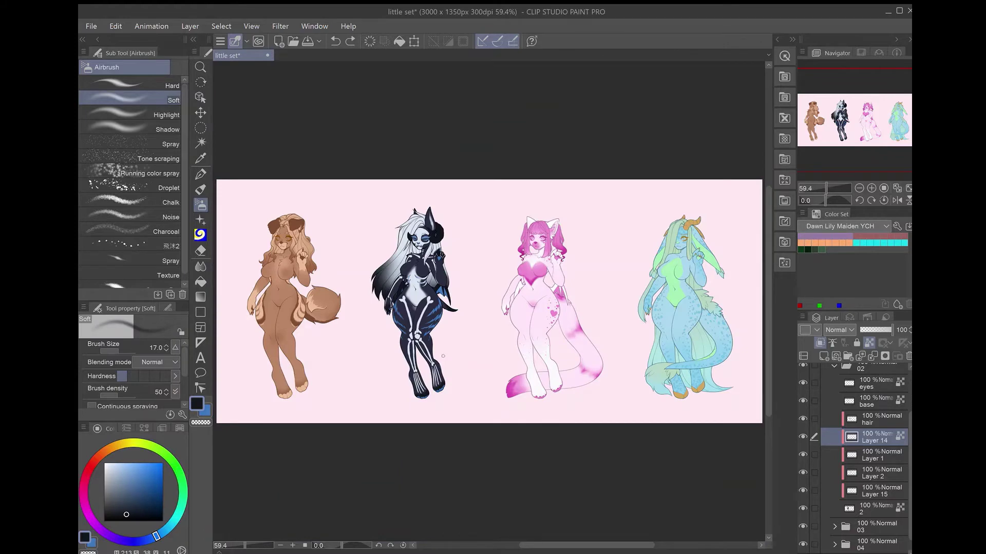
scroll(413, 280, "up", 5)
key("ctrl+0")
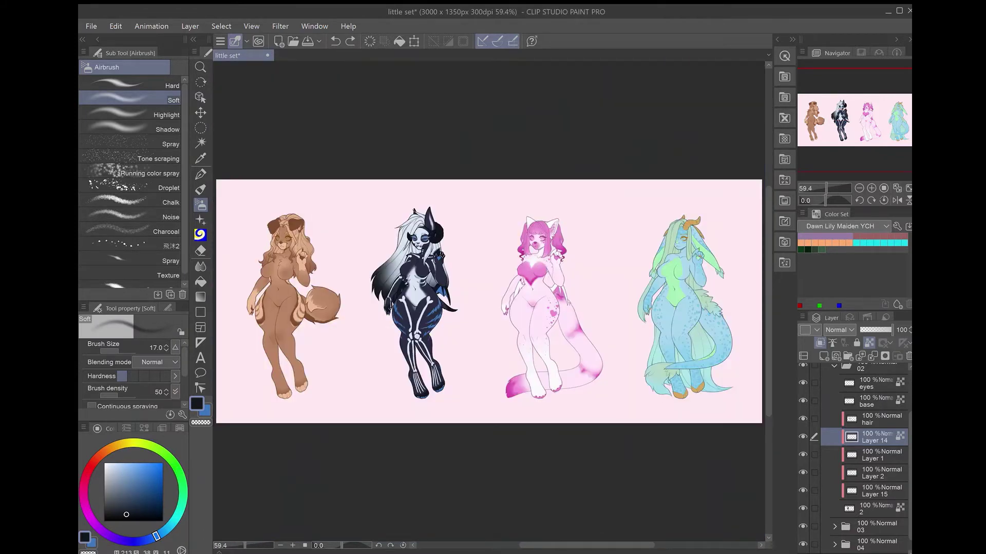
- Try adding blue pen accents along the waist and hip edge and under the chest on Layer 15
scroll(413, 280, "up", 5)
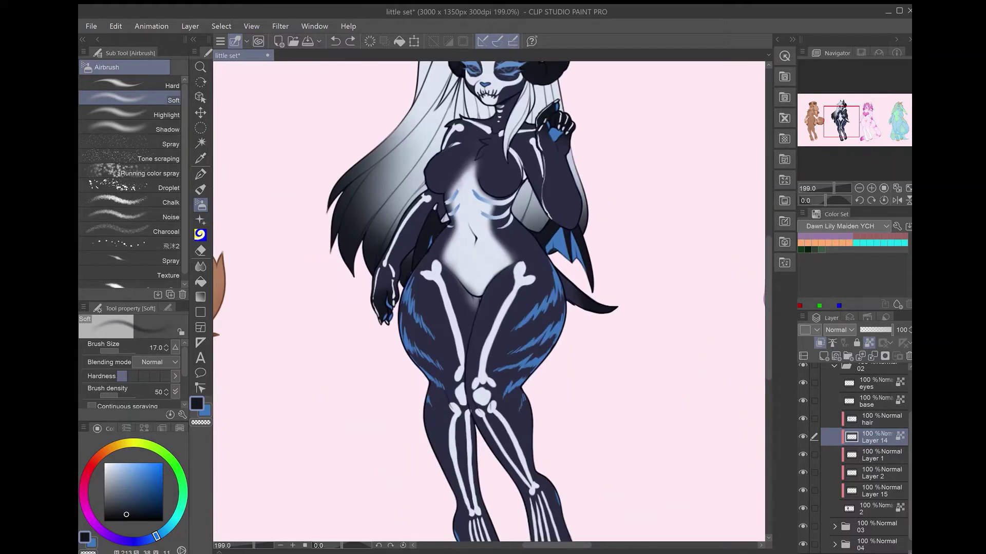
left_click(881, 491)
key("p")
left_click_drag(561, 318, 428, 245)
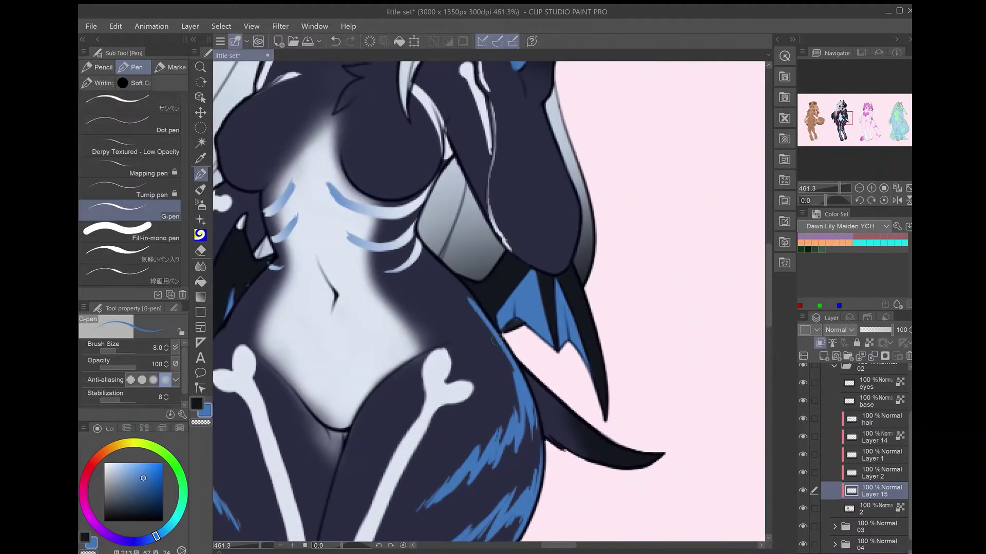
left_click_drag(392, 204, 387, 200)
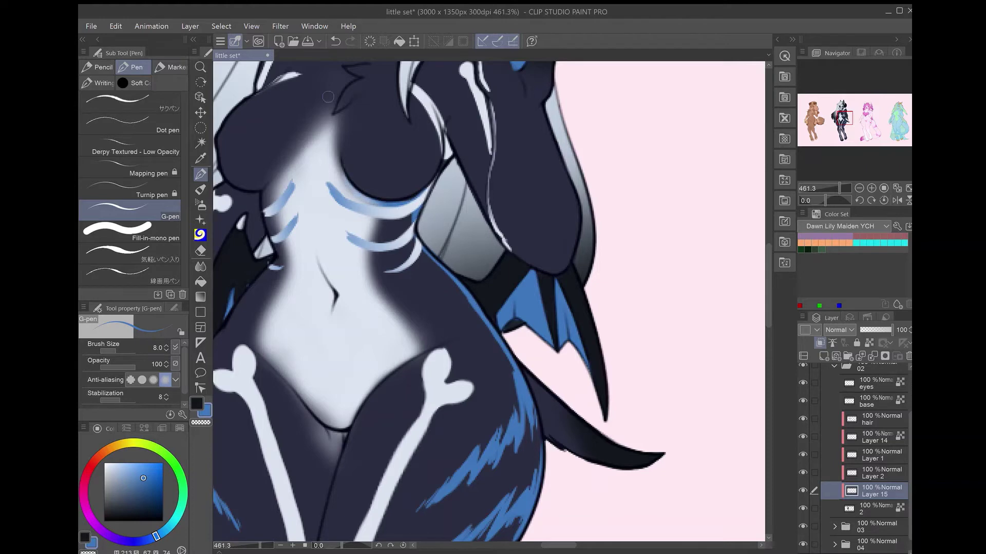
scroll(328, 96, "down", 5)
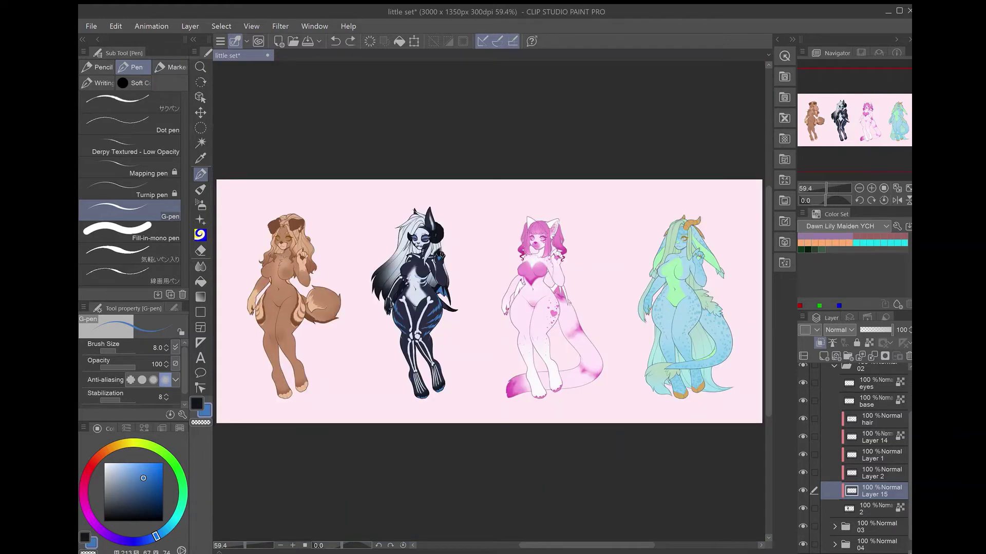
- Airbrush soft blue spots on the chest and paint small jagged blue stripes on the neck and shoulder on Layer 15
scroll(385, 245, "up", 6)
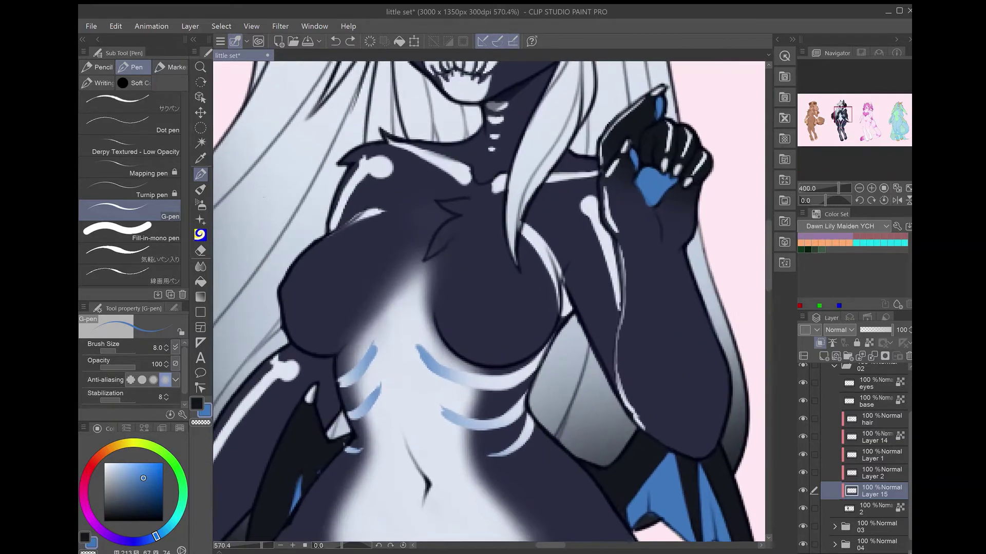
key("b")
key("p")
scroll(464, 323, "up", 4)
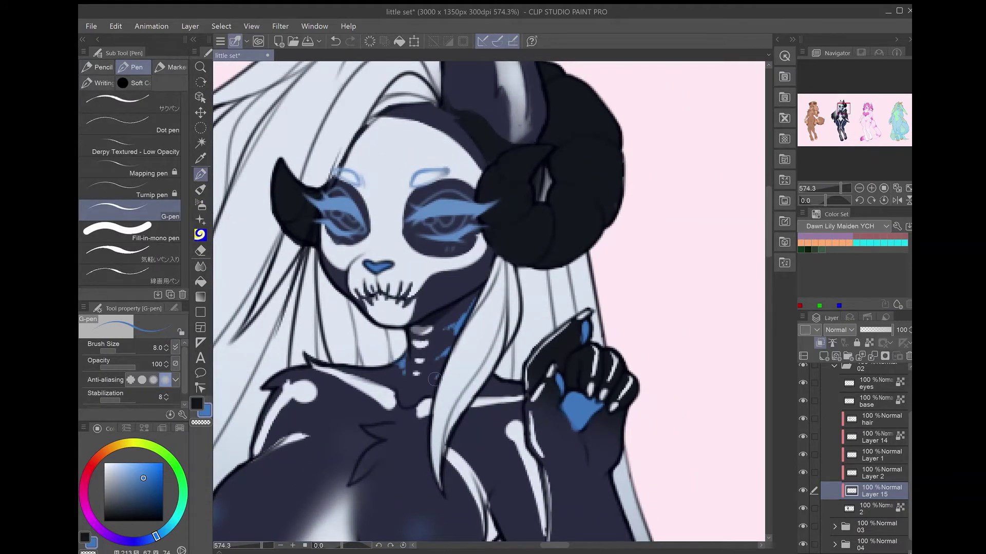
scroll(432, 378, "down", 2)
scroll(456, 349, "right", 2)
scroll(340, 343, "down", 3)
scroll(340, 343, "left", 3)
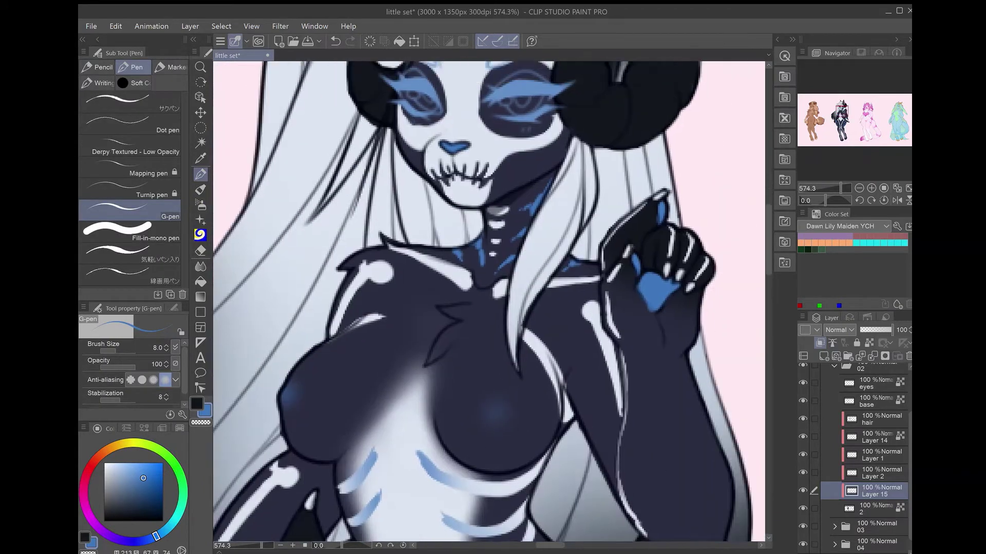
- Paint small jagged blue stripes beside the upper-arm bones on Layer 15 with the G-pen
scroll(387, 300, "right", 3)
scroll(386, 300, "up", 1)
scroll(490, 332, "down", 2)
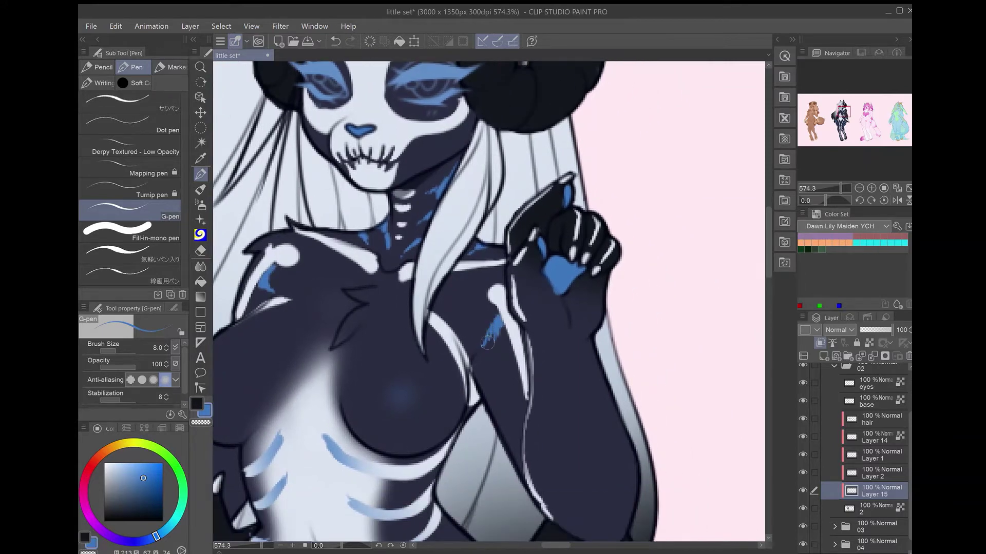
- Paint blue along the forehead's hairline on Layer 15 and cut jagged notches into Layer 14's white skull marking with the Hard eraser
scroll(440, 163, "up", 4)
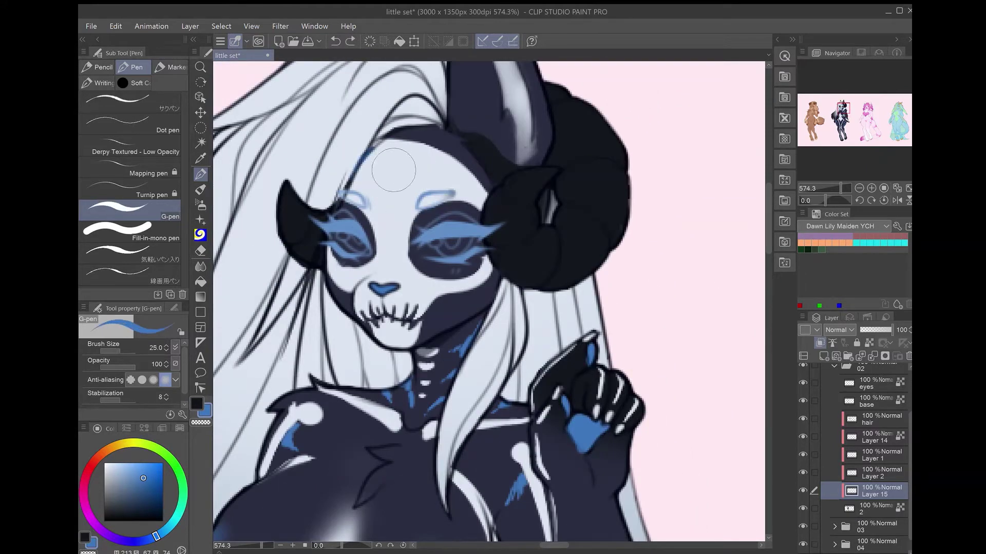
left_click(413, 176, "ctrl+shift")
key("e")
left_click_drag(444, 156, 434, 171)
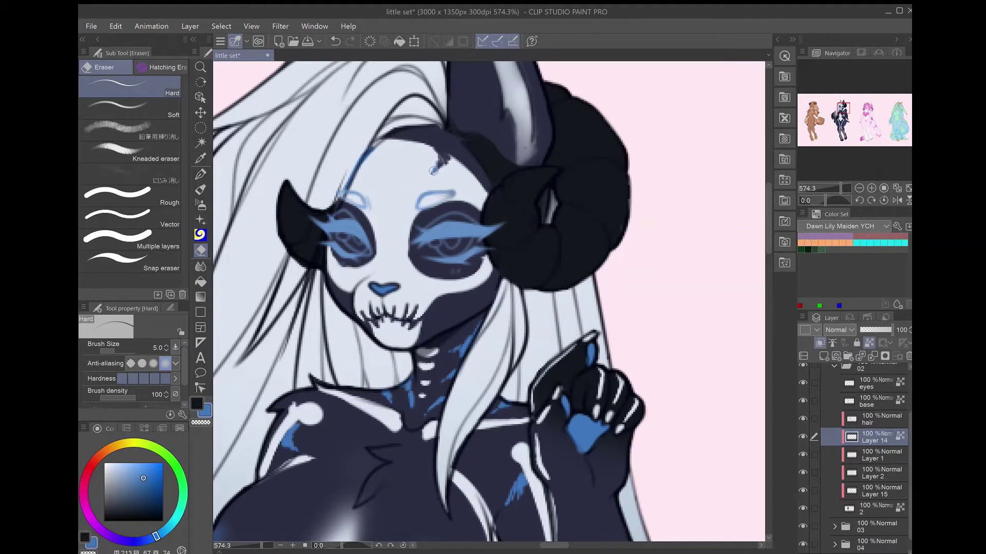
- Paint the eyebrows dark navy on the hair layer with the G-pen at size 6
left_click(370, 172, "ctrl+shift")
key("p")
key("bracketleft")
key("bracketleft")
key("bracketleft")
key("bracketleft")
key("bracketleft")
key("bracketleft")
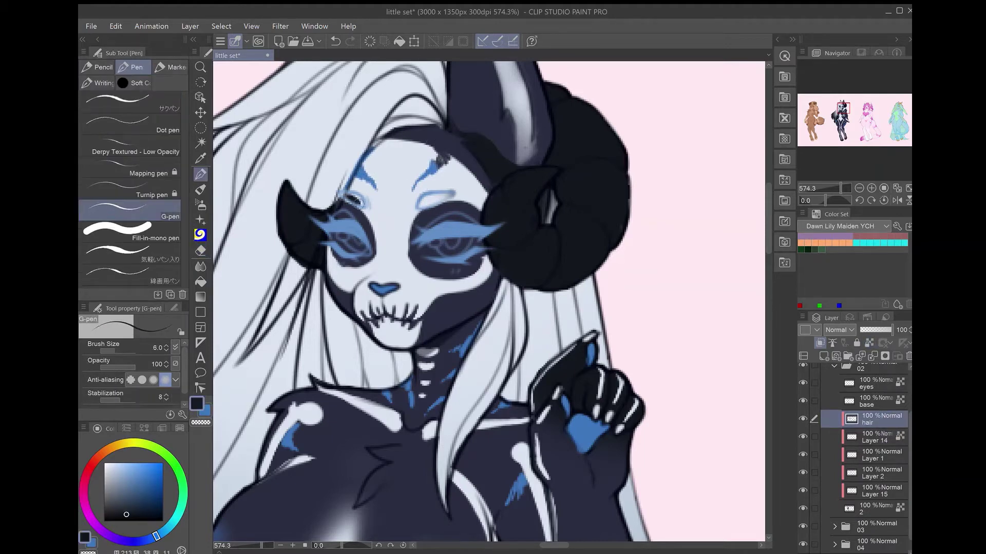
left_click_drag(343, 206, 367, 191)
left_click_drag(423, 205, 447, 192)
mouse_move(442, 203)
left_mouse_down()
mouse_move(452, 164)
mouse_move(449, 137)
mouse_move(465, 251)
left_mouse_up()
key("ctrl+z")
- Paint a jagged blue tip and short blue fur stripes along both edges of the large ear on Layer 15
left_click(453, 191, "alt")
left_click(453, 191, "ctrl+shift")
scroll(449, 137, "up", 5)
mouse_move(478, 188)
left_mouse_down()
mouse_move(449, 277)
mouse_move(503, 234)
left_mouse_up()
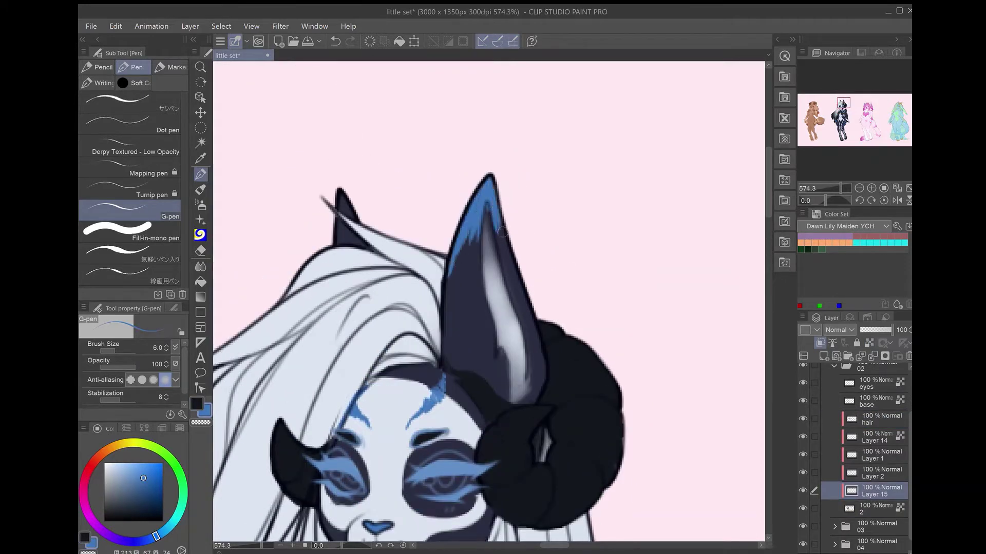
left_click_drag(453, 284, 445, 331)
mouse_move(507, 274)
left_mouse_down()
mouse_move(528, 311)
mouse_move(537, 378)
left_mouse_up()
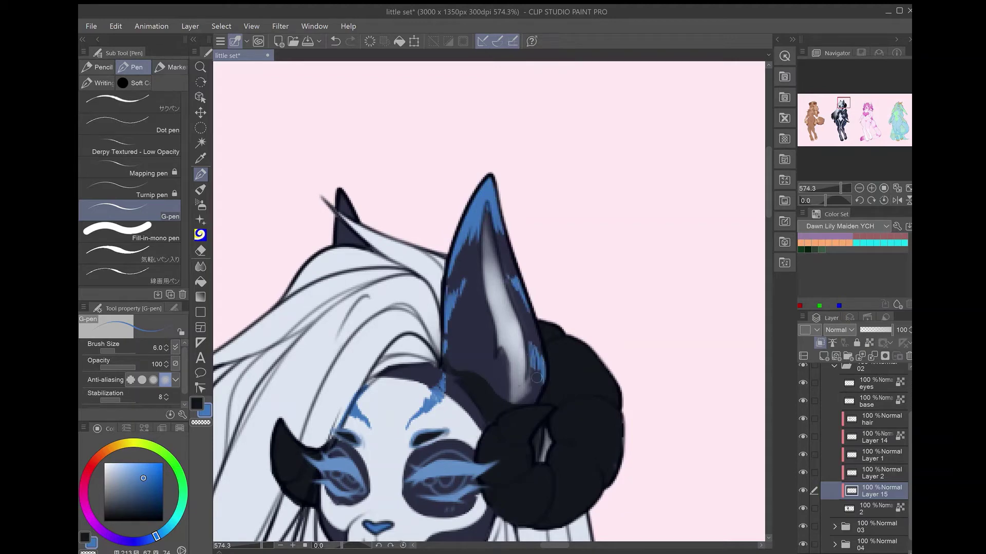
- Create a new layer above Layer 15 and airbrush soft blue shading onto the outer thighs and calves
key("ctrl+0")
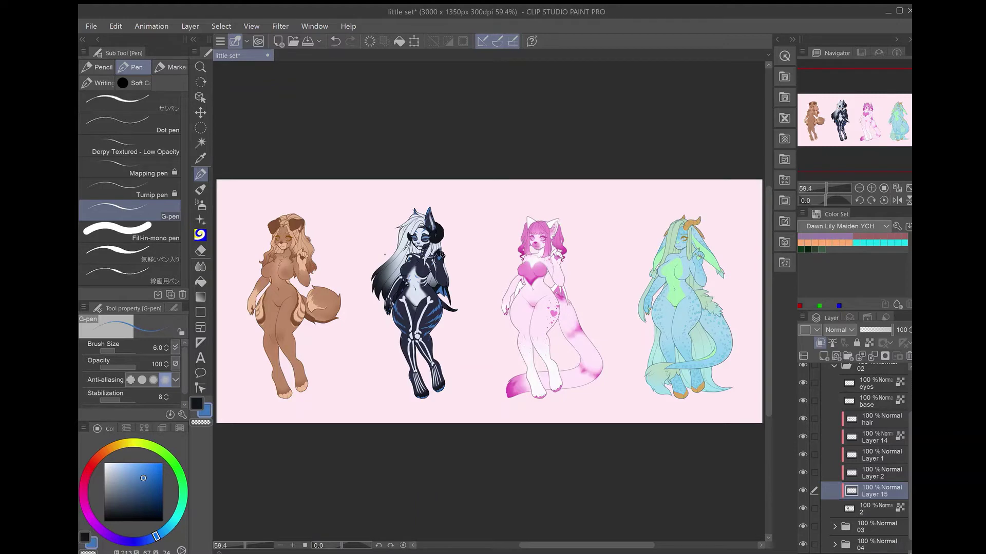
key("ctrl+shift+n")
key("b")
scroll(404, 294, "up", 5)
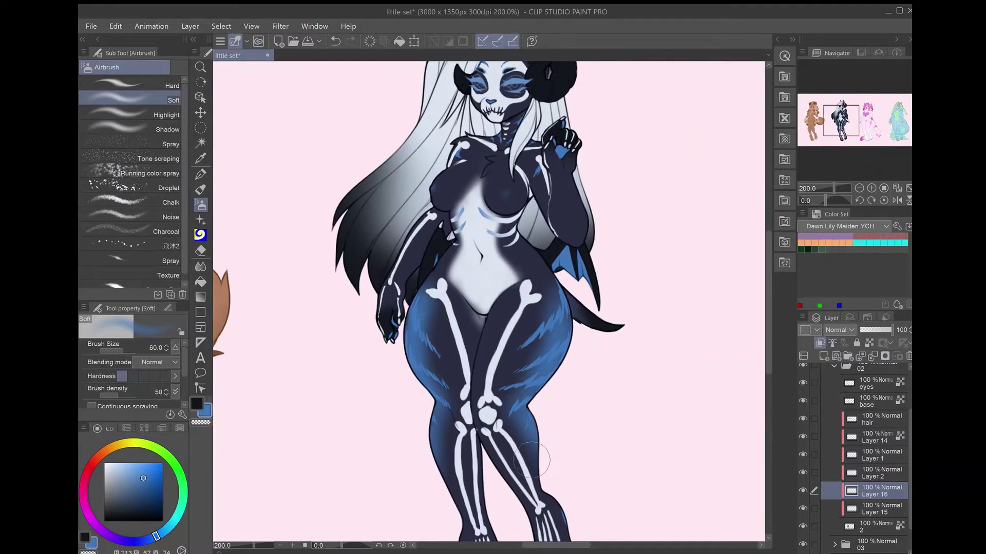
scroll(436, 226, "up", 3)
key("bracketleft")
left_click_drag(625, 213, 729, 347)
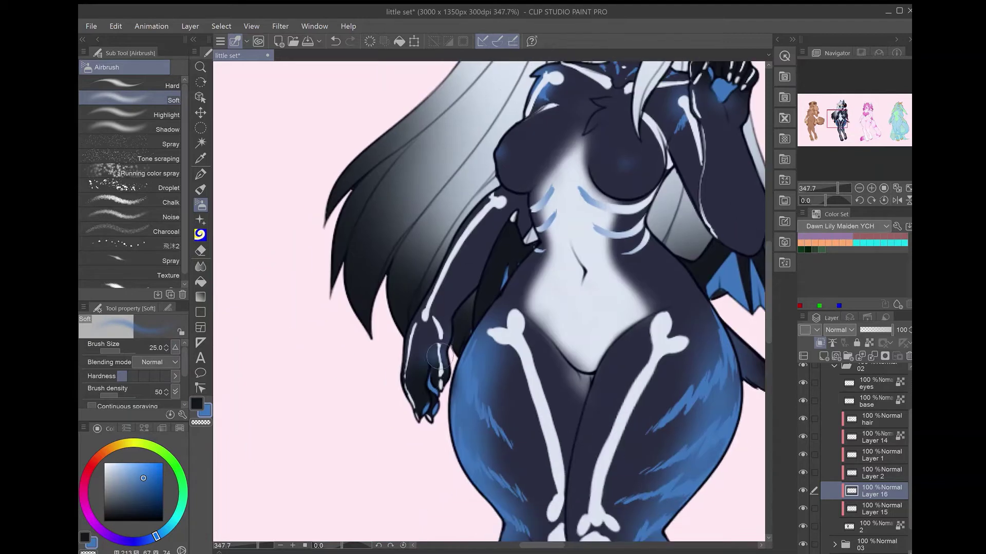
- Airbrush soft blue shading along the waist and between the ribs on Layer 16, using brush sizes around 30
key("e")
key("b")
left_click_drag(589, 244, 464, 244)
key("bracketright")
key("bracketright")
key("bracketright")
key("bracketleft")
key("bracketleft")
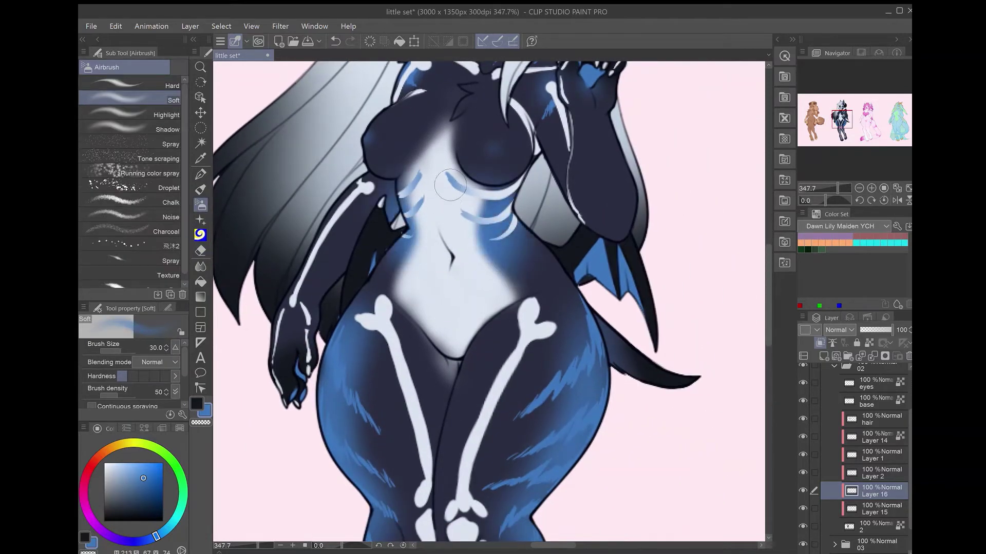
- Airbrush soft blue shading onto the lower legs and feet on Layer 16, enlarging the brush to 70
left_click_drag(539, 513, 488, 62)
mouse_move(488, 308)
left_mouse_down()
mouse_move(519, 364)
mouse_move(441, 370)
left_mouse_up()
left_click_drag(380, 288, 396, 370)
left_click_drag(560, 303, 576, 253)
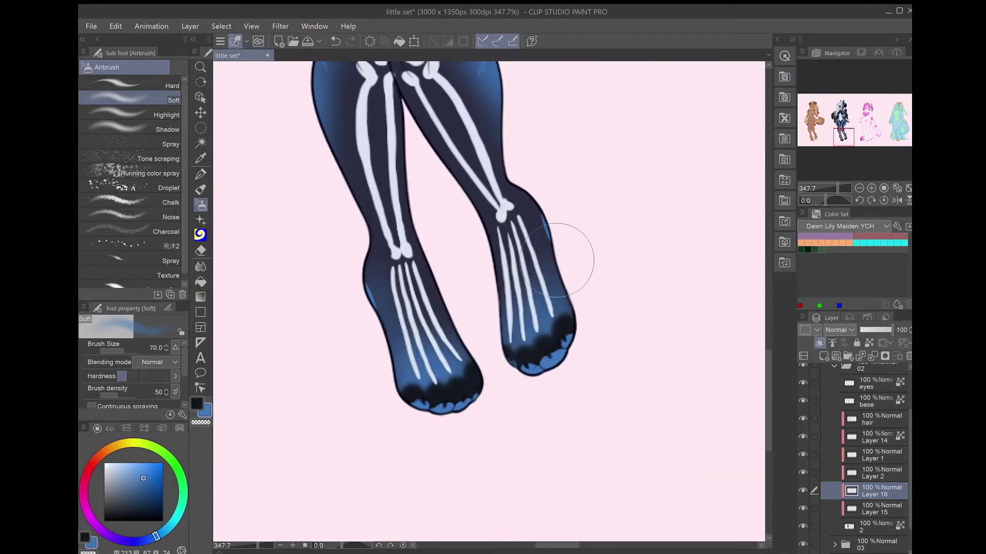
key("bracketright")
key("bracketright")
scroll(591, 308, "up", 10)
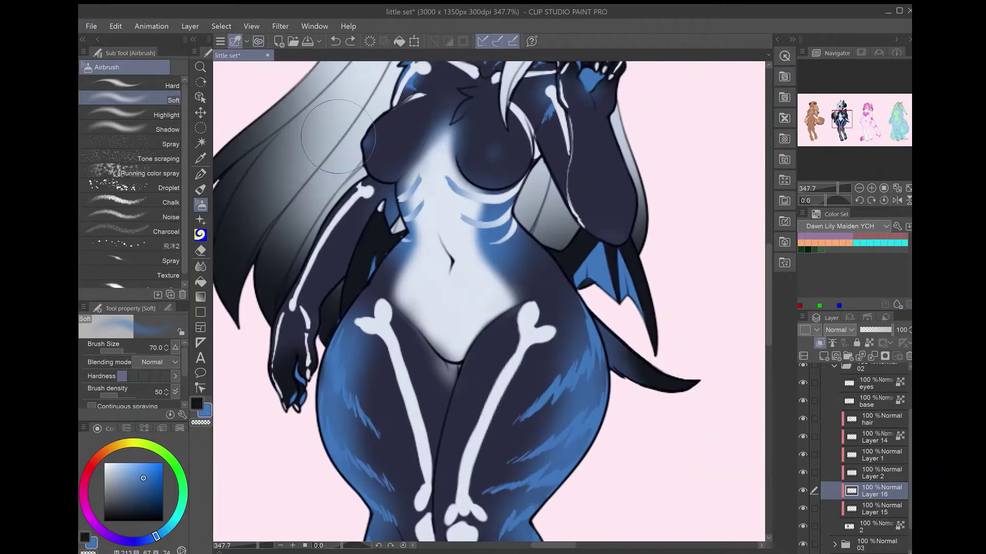
- Lower Layer 16's opacity to 15% and merge it into Layer 15
key("ctrl+0")
left_click_drag(893, 331, 864, 330)
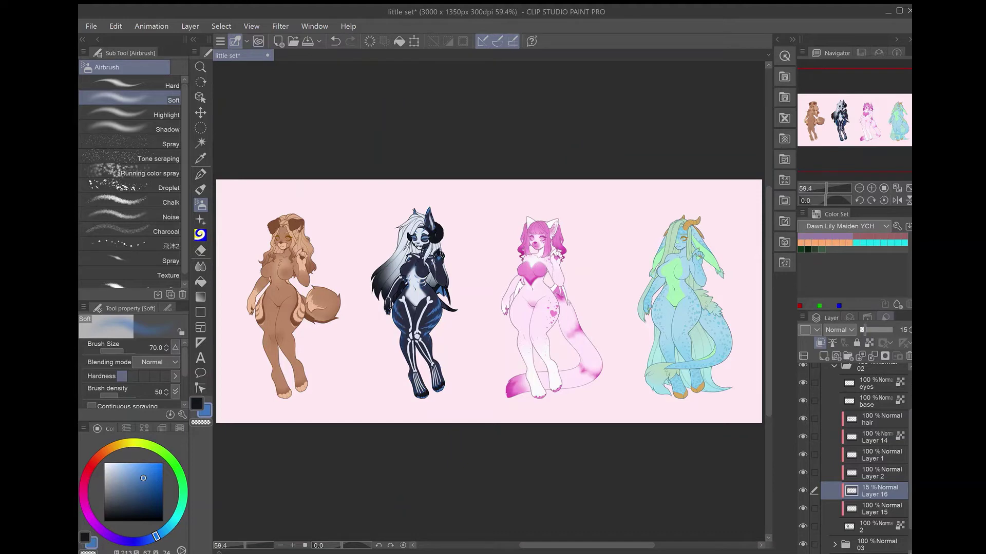
key("alt+bracketleft")
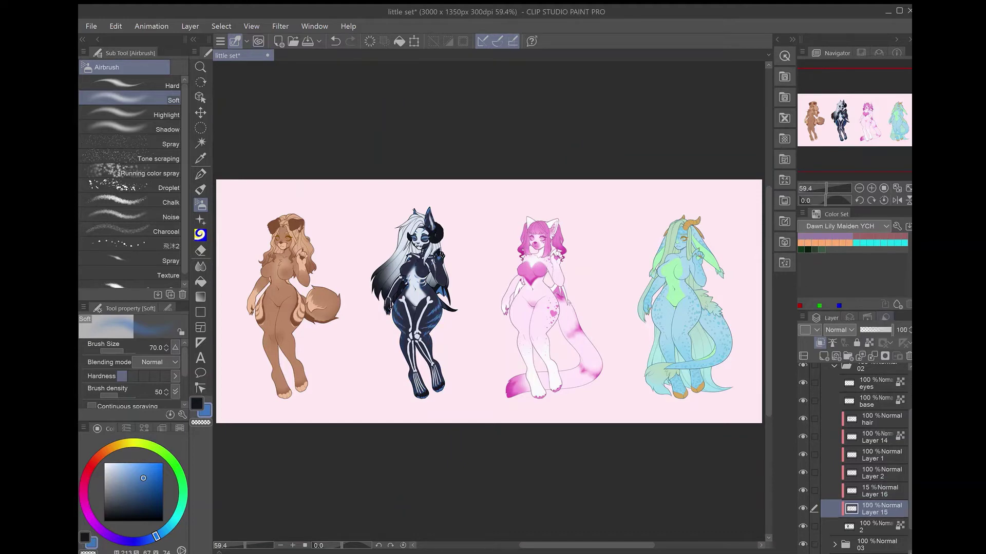
left_click(280, 26)
key("ctrl+e")
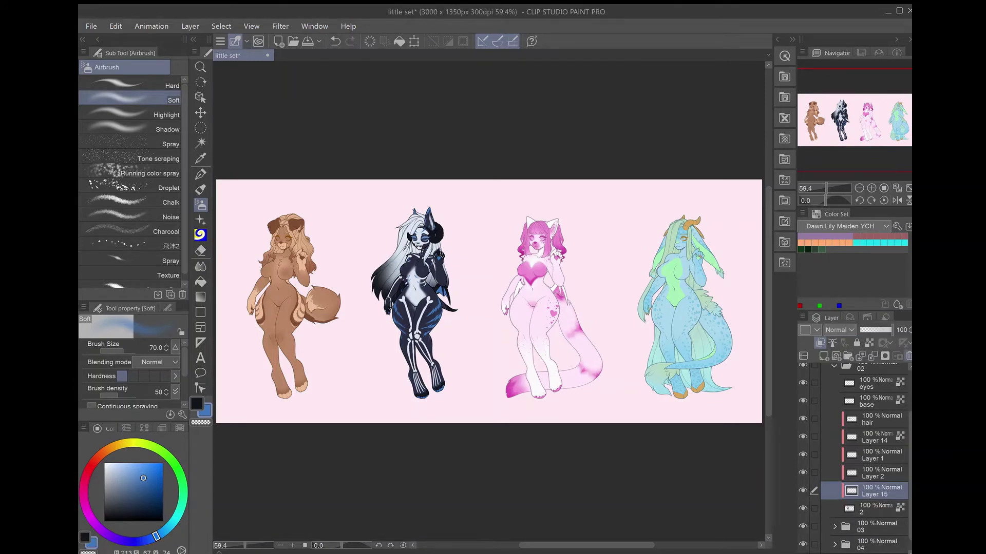
- Duplicate the hair layer, lock the copy's transparent pixels and paint a thick blue streak through the front hair with the G-pen
left_click(881, 419)
key("ctrl+j")
key("p")
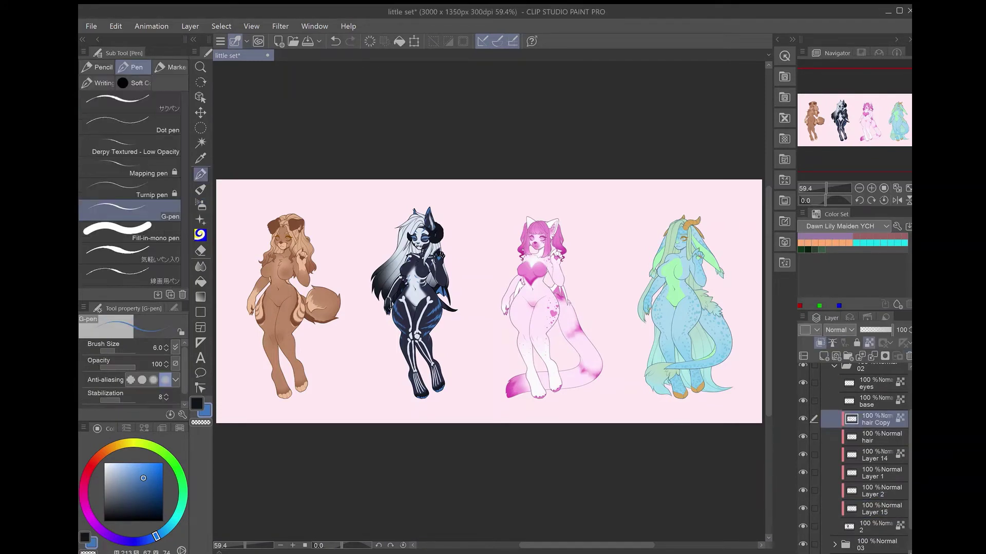
scroll(416, 287, "up", 5)
scroll(408, 218, "up", 3)
mouse_move(544, 167)
left_mouse_down()
mouse_move(501, 180)
mouse_move(437, 333)
mouse_move(442, 354)
left_mouse_up()
mouse_move(465, 264)
left_mouse_down()
mouse_move(501, 192)
mouse_move(541, 167)
mouse_move(529, 170)
mouse_move(480, 256)
left_mouse_up()
- Paint blue streaks on the fringe's underside and the hair strands framing the face and neck on hair Copy
left_click(548, 149, "alt")
key("x")
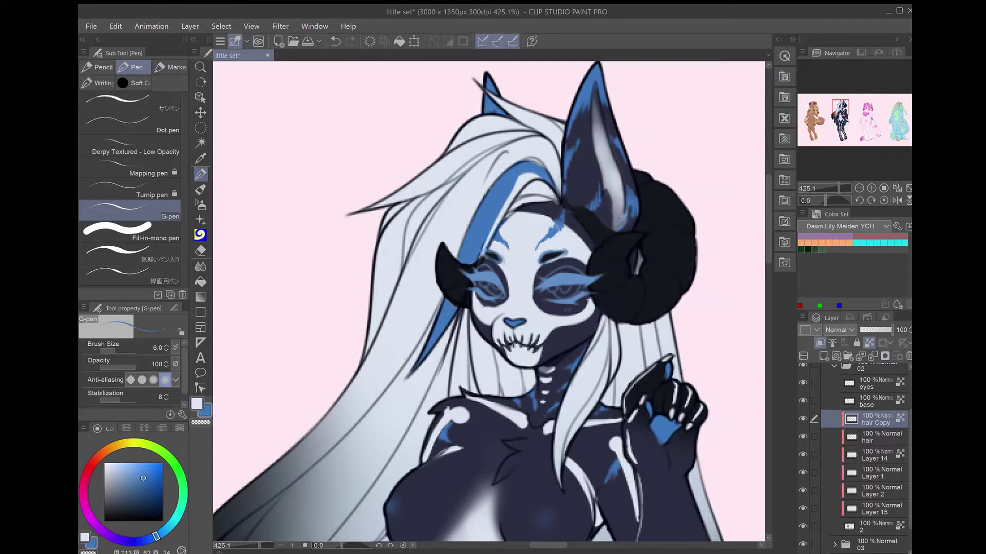
left_click_drag(552, 198, 508, 210)
mouse_move(471, 312)
left_mouse_down()
mouse_move(480, 394)
mouse_move(491, 396)
left_mouse_up()
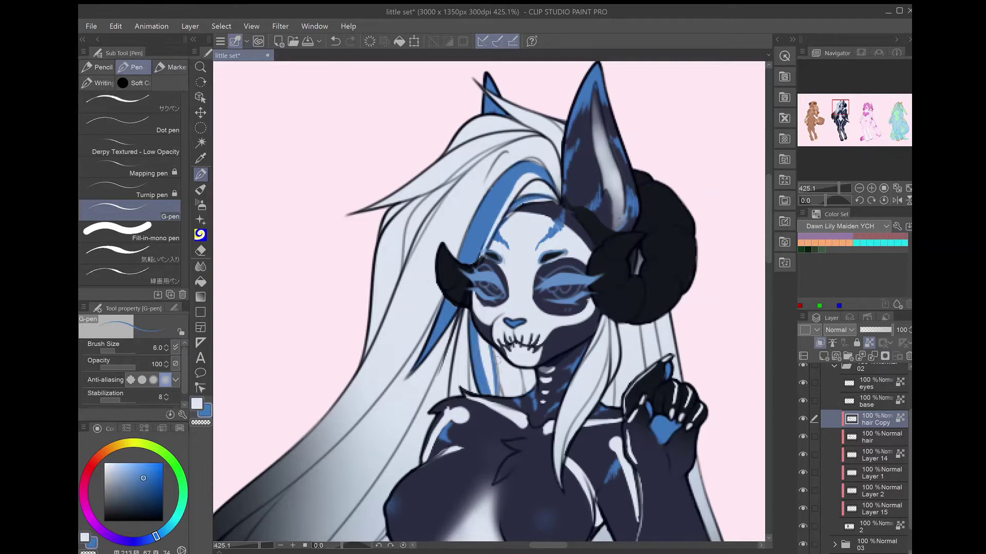
left_click_drag(493, 347, 511, 396)
mouse_move(609, 344)
left_mouse_down()
mouse_move(511, 317)
mouse_move(468, 417)
left_mouse_up()
mouse_move(508, 282)
left_mouse_down()
mouse_move(464, 431)
mouse_move(479, 362)
mouse_move(461, 394)
left_mouse_up()
left_click_drag(504, 303, 474, 365)
mouse_move(520, 293)
left_mouse_down()
mouse_move(505, 374)
mouse_move(593, 337)
left_mouse_up()
left_click_drag(474, 297, 480, 349)
mouse_move(459, 265)
left_mouse_down()
mouse_move(441, 354)
mouse_move(453, 347)
left_mouse_up()
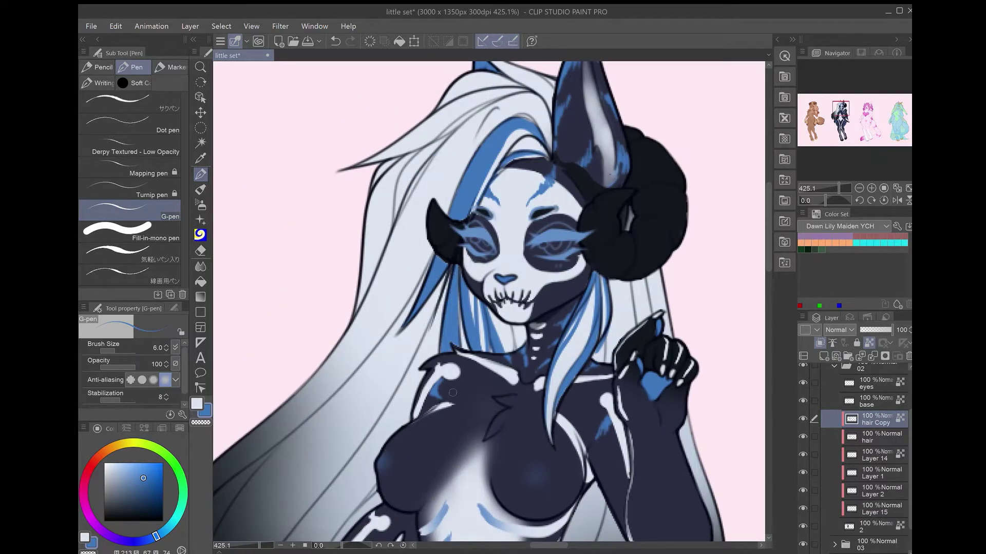
- Add thin blue strands beside the front streak and down the long hair behind the small horn
left_click_drag(531, 368, 592, 451)
left_click_drag(562, 188, 529, 244)
left_click_drag(546, 208, 441, 429)
left_click_drag(506, 354, 447, 492)
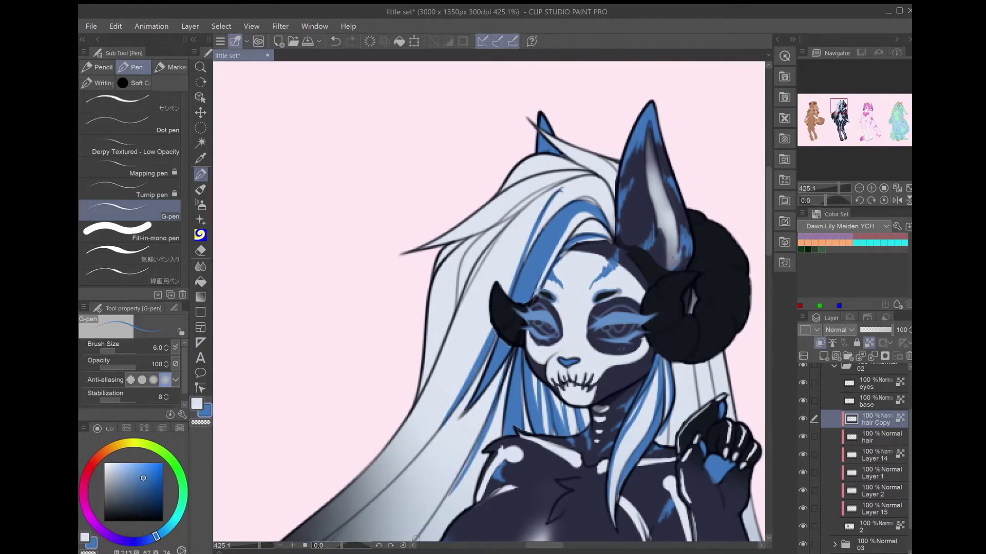
key("ctrl+0")
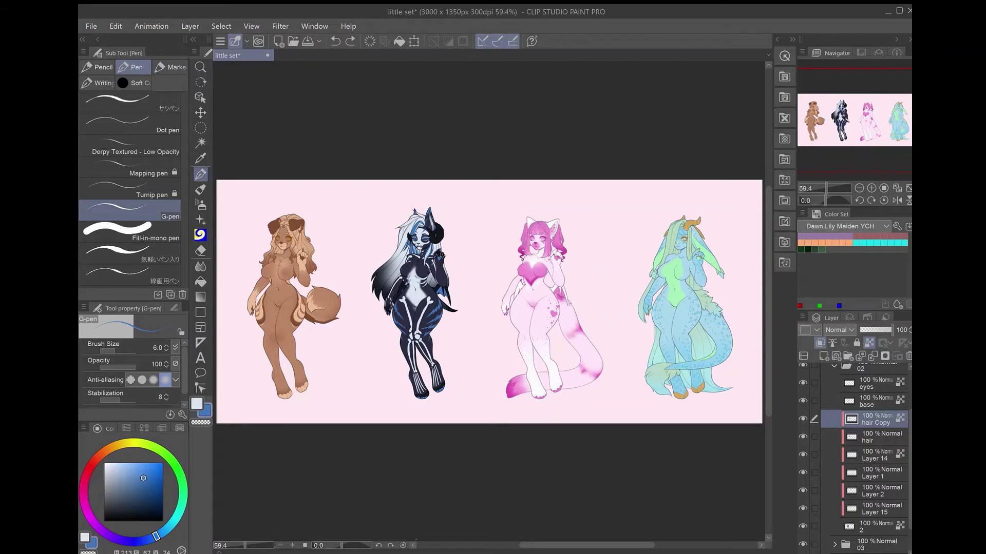
- Soften the blue hair streaks on hair Copy with the Soft eraser at size 20
scroll(402, 240, "up", 10)
key("e")
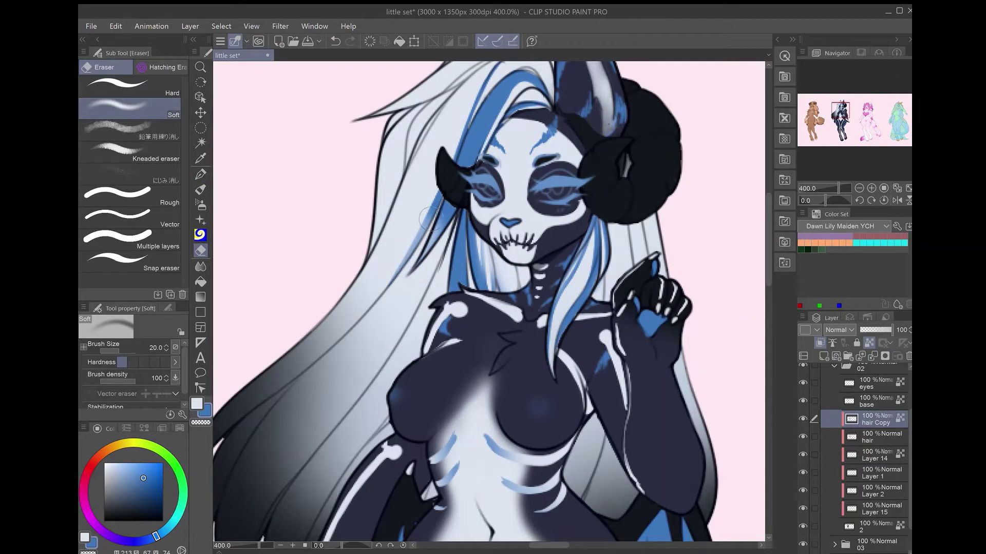
key("ctrl+0")
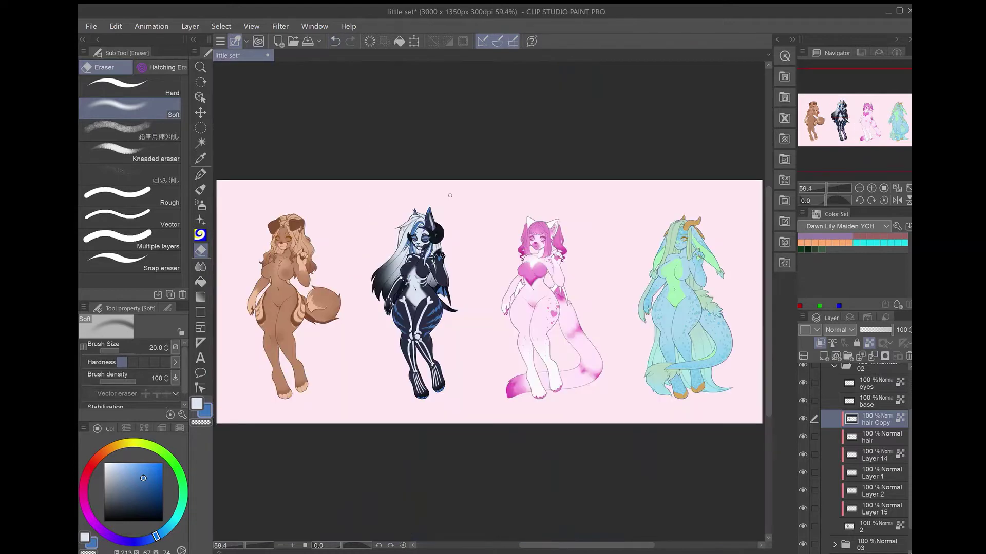
- Collapse group 02, expand group 03 and select the pink character's Layer 4
left_click(834, 365)
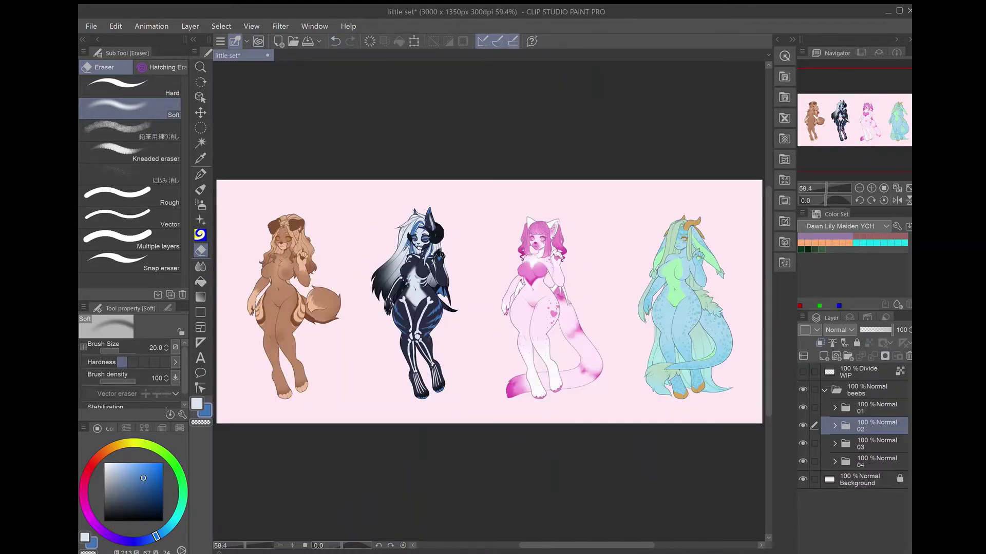
left_click(834, 444)
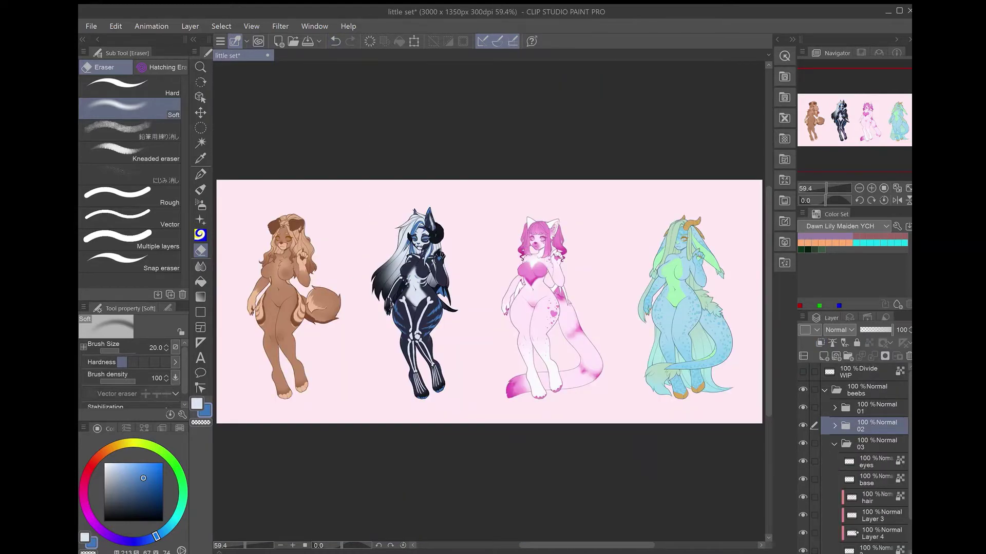
scroll(855, 457, "down", 2)
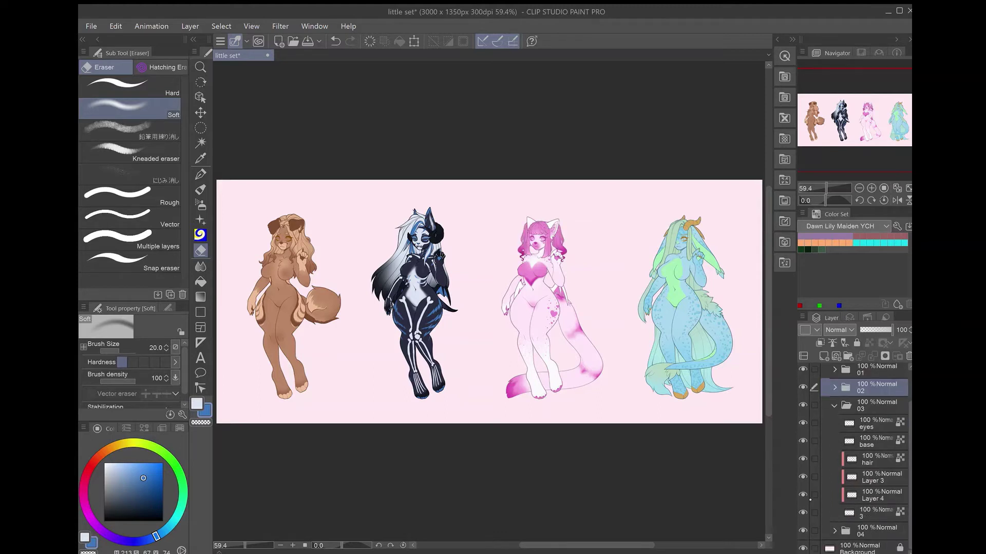
left_click(881, 495)
- Try airbrushing white onto the pink character on Layer 4 with the Soft airbrush
key("b")
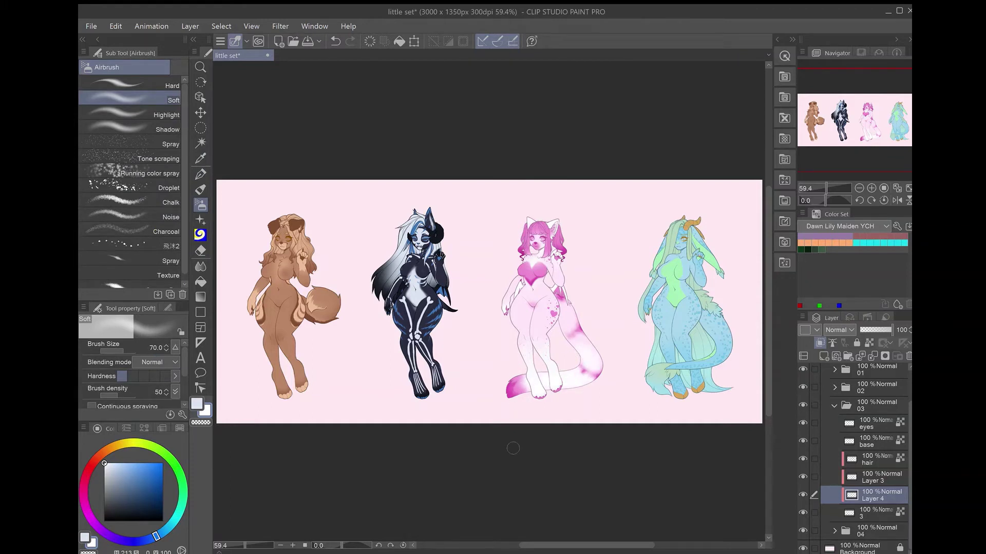
key("ctrl+z")
scroll(545, 220, "up", 10)
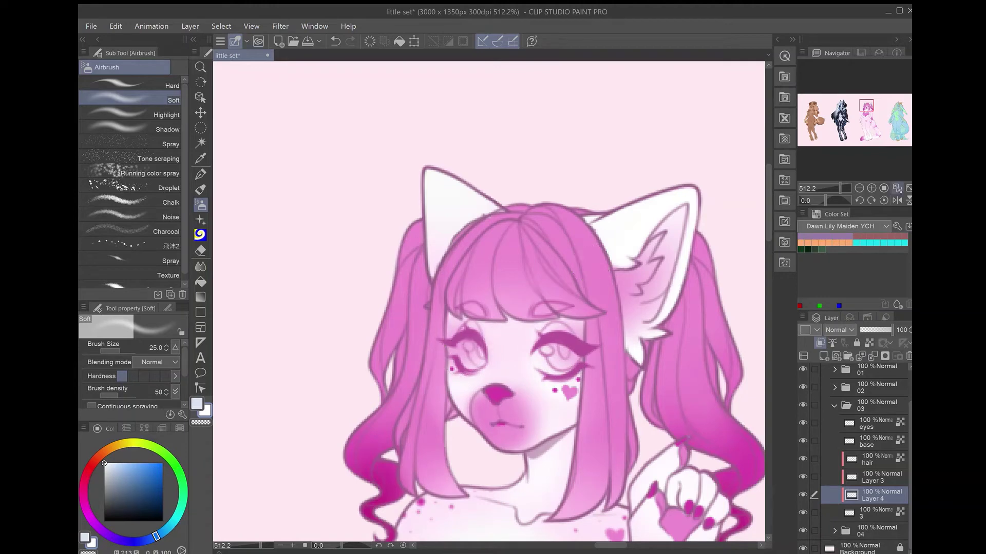
key("ctrl+0")
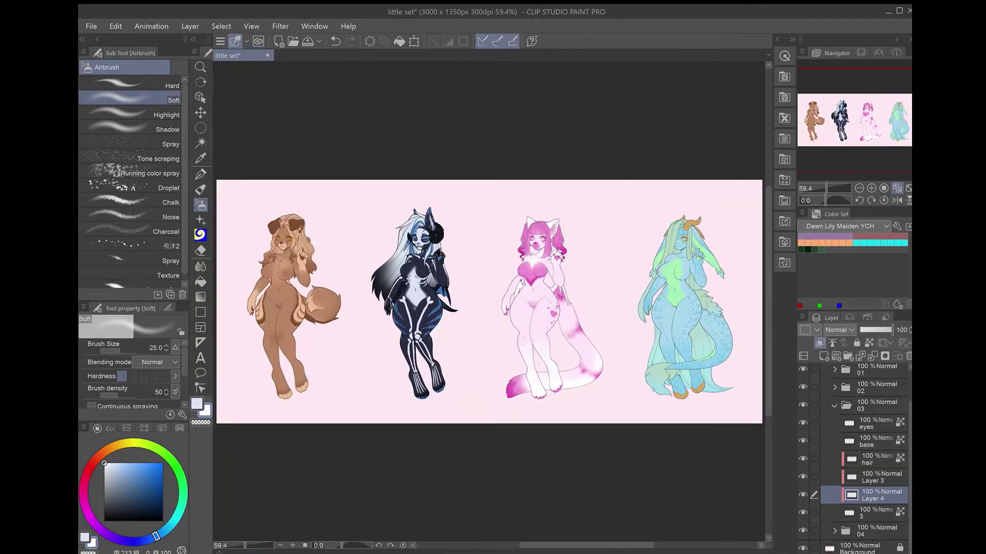
- Create a new layer above Layer 3 and paint jagged pink fur strokes over the tail's upper stripes with the G-pen at size 10
key("p")
key("ctrl+shift+n")
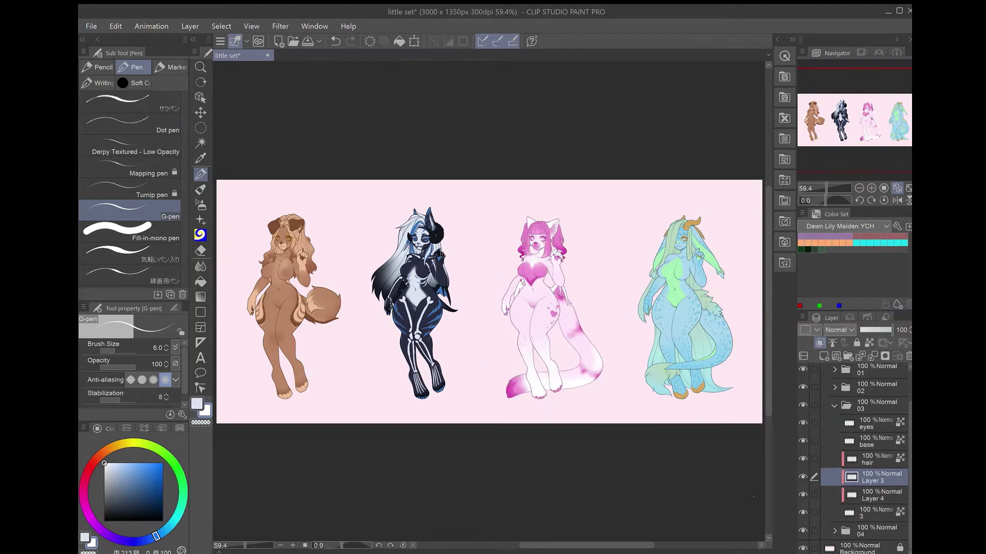
scroll(512, 273, "up", 5)
left_click(421, 416, "alt")
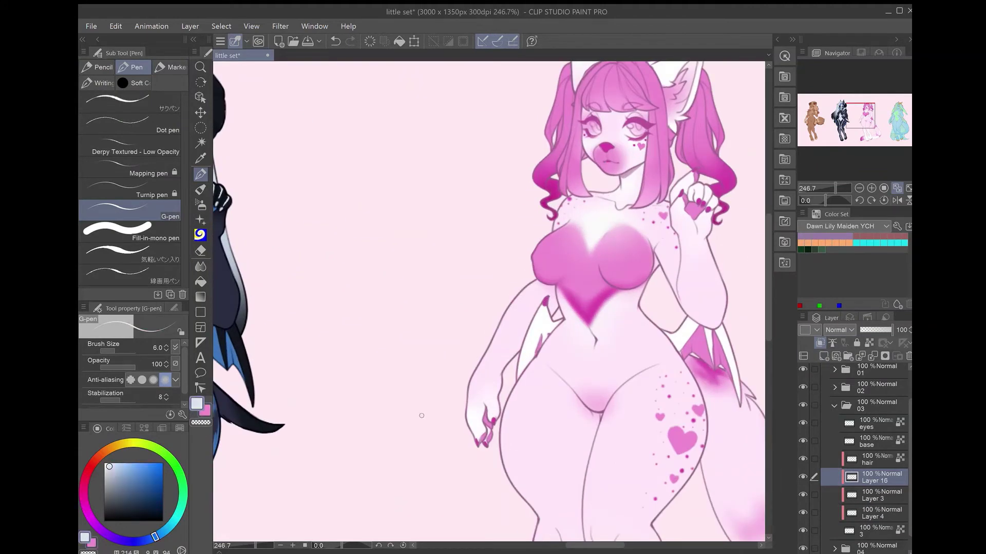
left_click(590, 303, "alt")
scroll(565, 360, "up", 4)
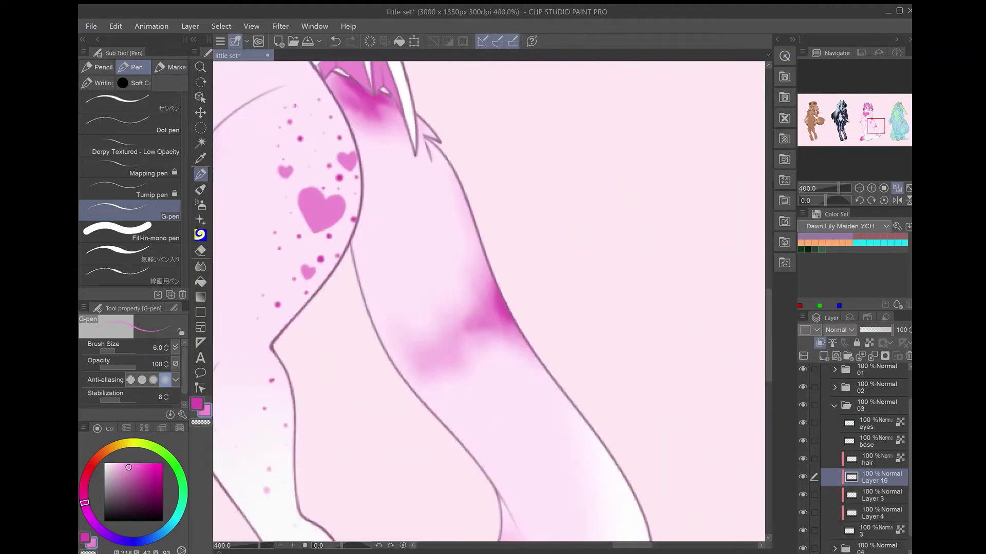
mouse_move(513, 288)
left_mouse_down()
mouse_move(477, 288)
mouse_move(438, 393)
left_mouse_up()
left_click_drag(400, 105, 381, 108)
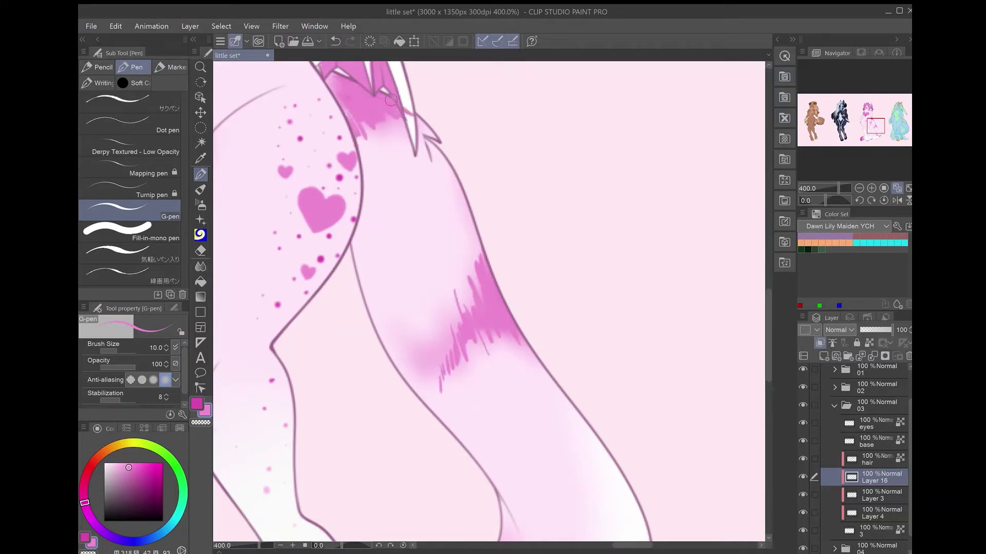
left_click_drag(391, 100, 408, 114)
- Paint jagged pink fur strokes over the markings at the tail's lower bend on the new layer
scroll(434, 184, "down", 5)
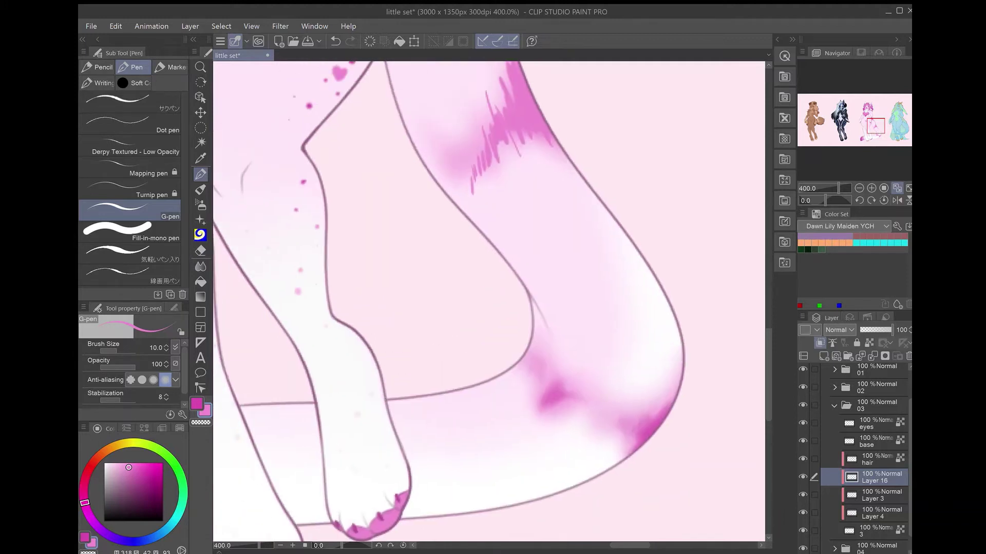
mouse_move(642, 441)
left_mouse_down()
mouse_move(672, 375)
mouse_move(662, 372)
left_mouse_up()
mouse_move(567, 416)
left_mouse_down()
mouse_move(613, 355)
mouse_move(595, 372)
left_mouse_up()
mouse_move(560, 390)
left_mouse_down()
mouse_move(588, 334)
mouse_move(554, 354)
left_mouse_up()
left_click_drag(521, 385, 552, 329)
left_click_drag(513, 367, 539, 337)
left_click_drag(570, 416, 608, 380)
scroll(613, 380, "left", 10)
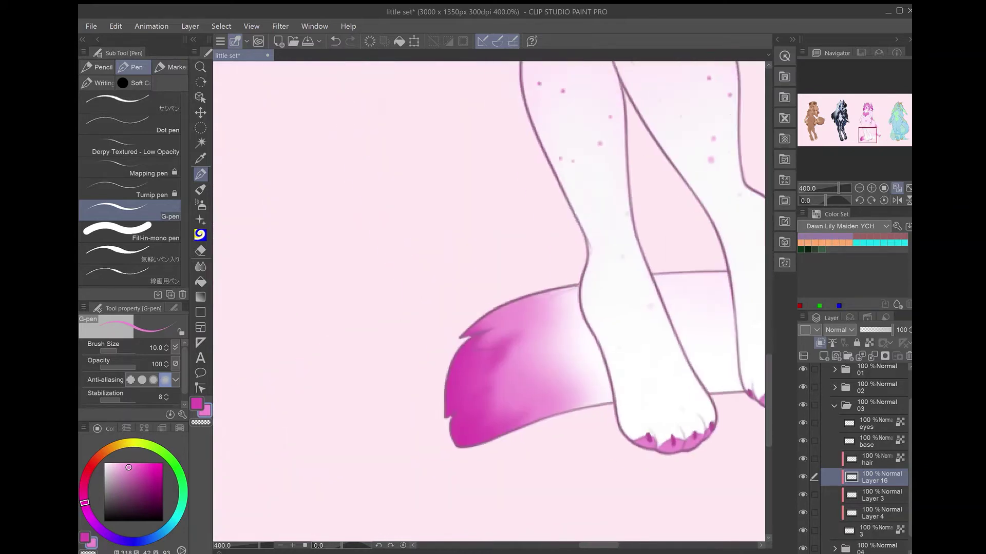
- Paint jagged fur strokes in light pink and dark magenta over the color gradient at the tail's tip
left_click_drag(516, 323, 565, 290)
left_click_drag(544, 413, 586, 383)
mouse_move(505, 395)
left_mouse_down()
mouse_move(557, 357)
mouse_move(531, 339)
left_mouse_up()
left_click_drag(519, 349, 552, 306)
left_click(508, 395, "alt")
mouse_move(501, 431)
left_mouse_down()
mouse_move(485, 407)
mouse_move(516, 406)
left_mouse_up()
mouse_move(485, 417)
left_mouse_down()
mouse_move(513, 386)
mouse_move(534, 391)
left_mouse_up()
mouse_move(477, 398)
left_mouse_down()
mouse_move(501, 367)
mouse_move(494, 348)
left_mouse_up()
left_click_drag(488, 376, 506, 361)
left_click_drag(478, 355, 509, 342)
- Switch to the darker magenta and add fur strokes to the tail's lower bend and upper stripes with the G-pen at size 10
left_click(205, 410)
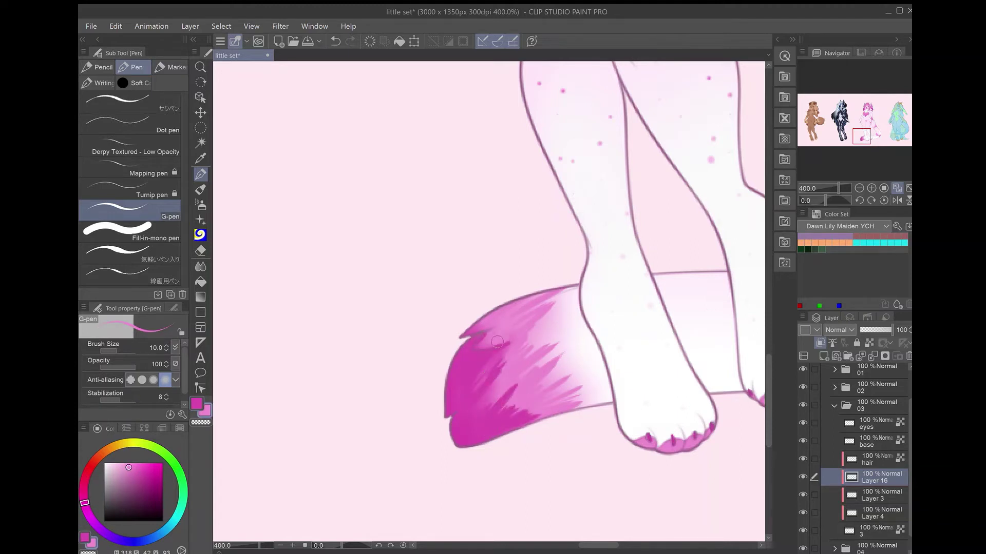
key("x")
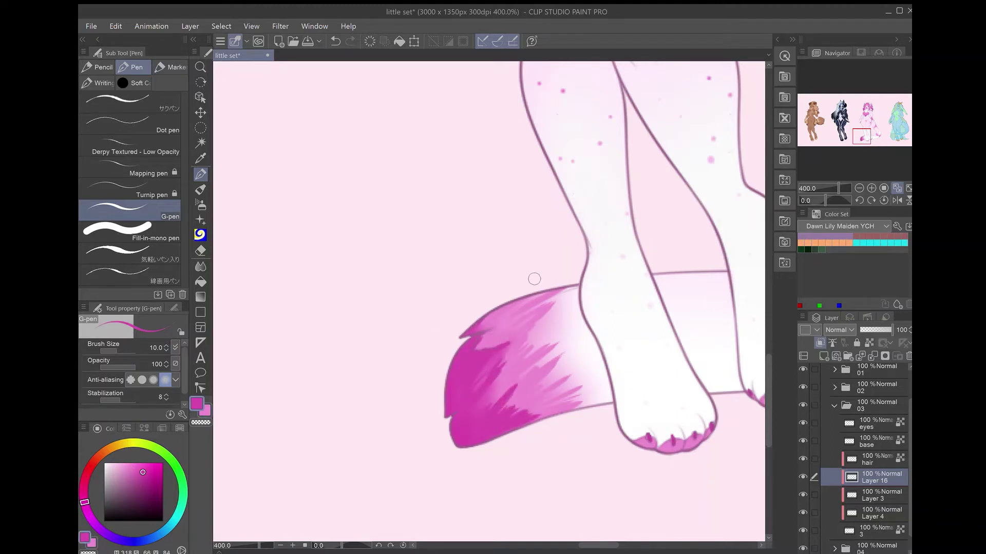
scroll(534, 279, "right", 10)
left_click_drag(536, 353, 547, 333)
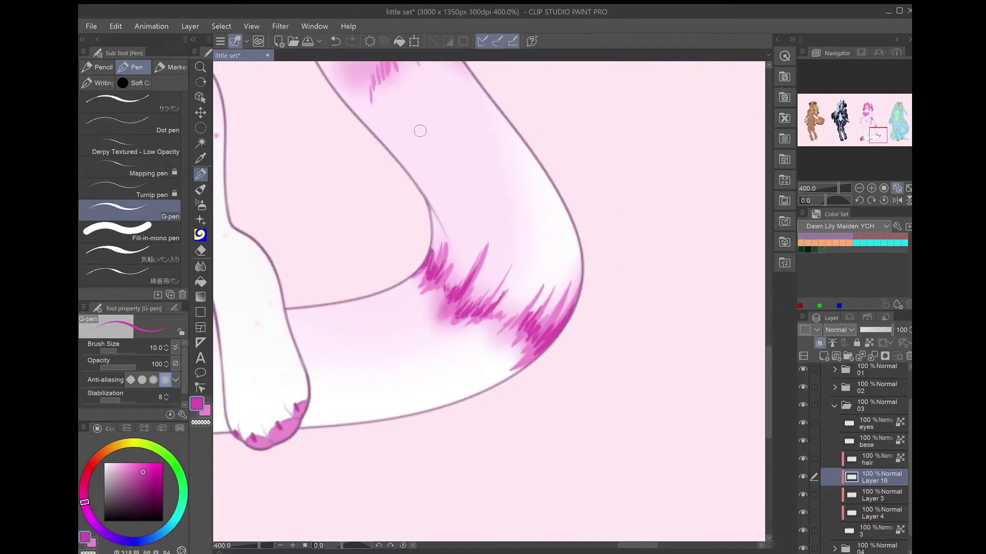
scroll(418, 131, "up", 10)
mouse_move(434, 301)
left_mouse_down()
mouse_move(417, 319)
mouse_move(390, 380)
left_mouse_up()
mouse_move(338, 334)
left_mouse_down()
mouse_move(321, 380)
mouse_move(354, 405)
left_mouse_up()
left_click_drag(395, 354, 374, 390)
left_click_drag(362, 354, 354, 400)
scroll(380, 306, "up", 5)
scroll(381, 306, "left", 3)
left_click_drag(382, 202, 347, 250)
- Lower the opacity of the fur-stroke layer and merge it into Layer 3
key("e")
scroll(346, 250, "down", 5)
key("ctrl+0")
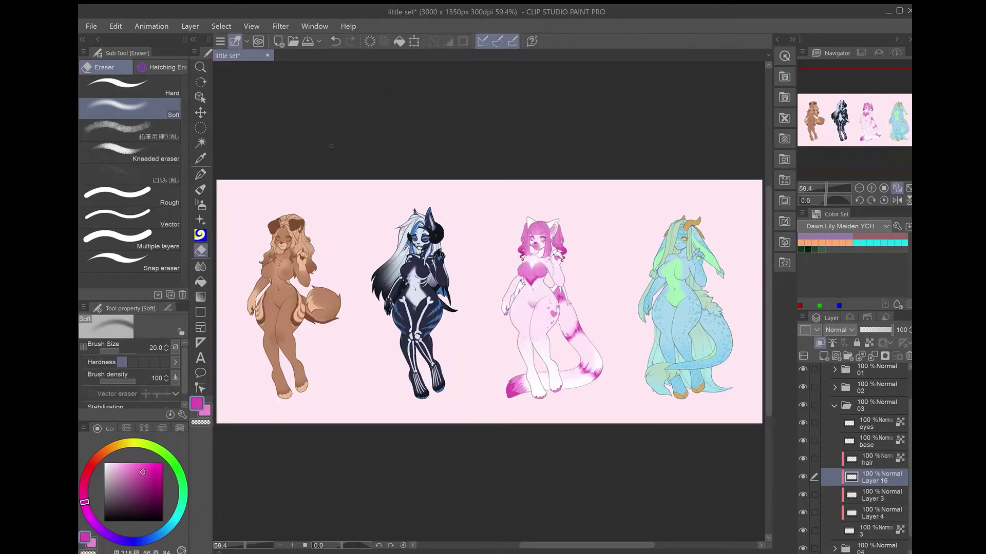
key("Tab")
key("Tab")
left_click_drag(884, 335, 878, 334)
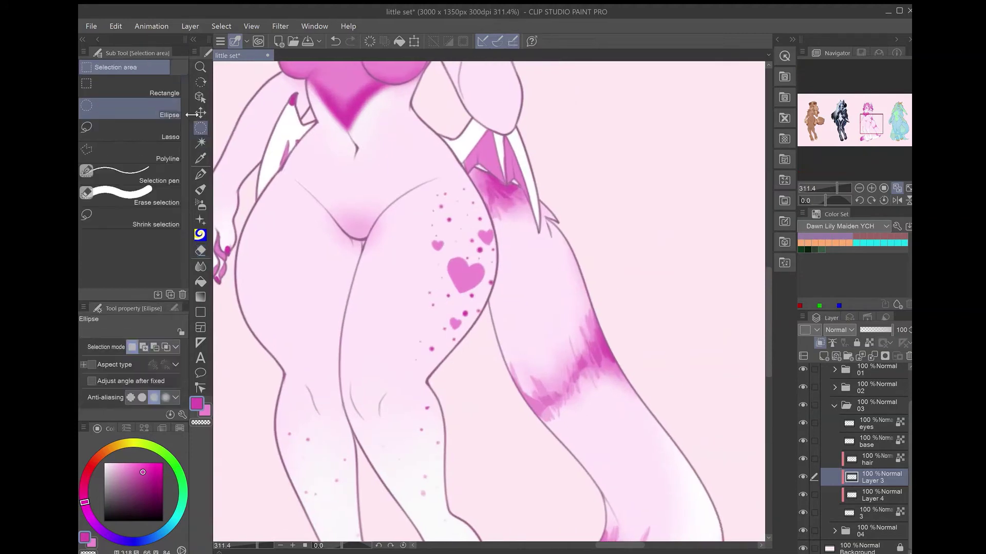
- Copy the tail's middle stripe to a new layer and place the copy, slightly rotated, further down the tail above the bend
left_click(131, 131)
mouse_move(580, 254)
left_mouse_down()
mouse_move(475, 374)
mouse_move(576, 257)
left_mouse_up()
scroll(488, 298, "down", 5)
left_click(164, 89)
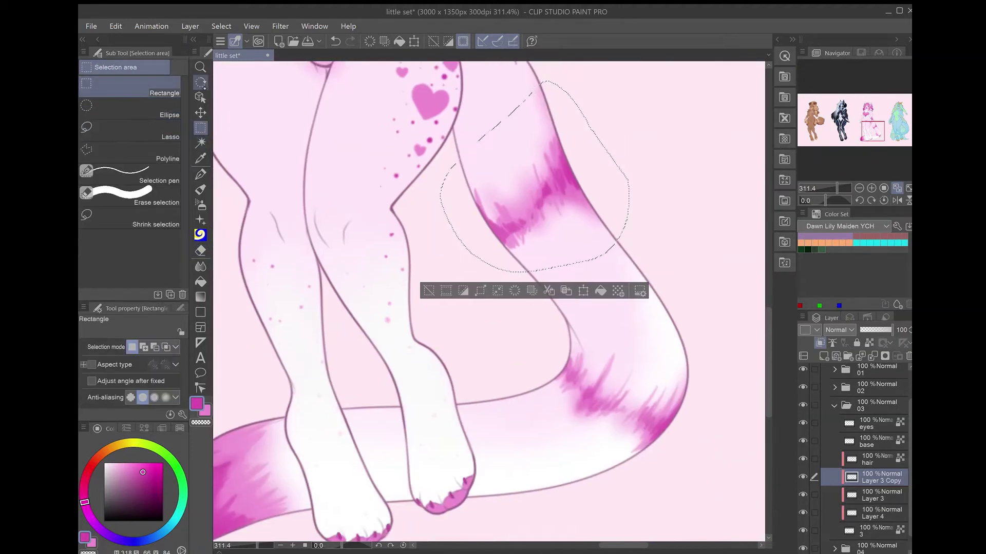
key("ctrl+t")
left_click_drag(514, 231, 561, 316)
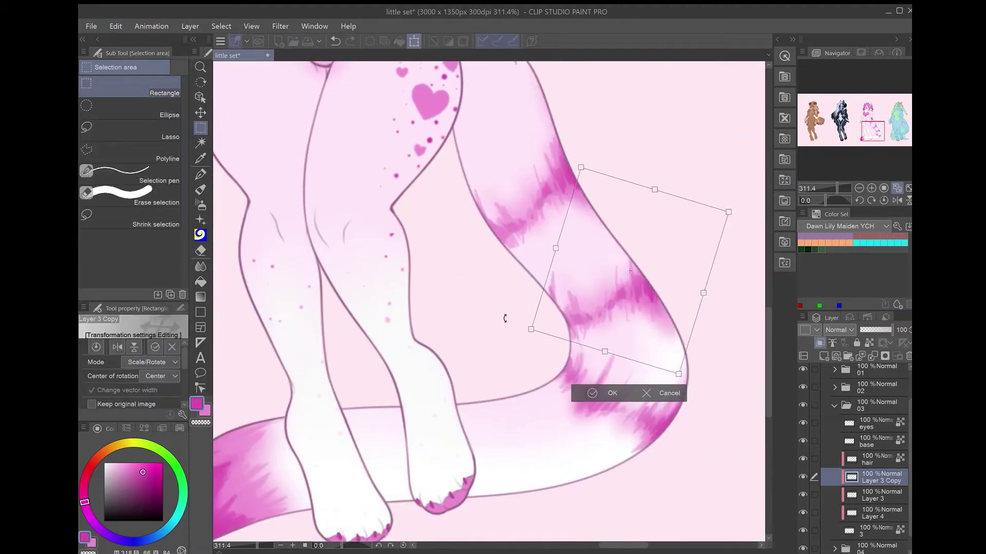
key("Escape")
- Warp the copied stripe with a mesh transformation so that it follows the tail's edges above the bend
key("ctrl+shift+alt+t")
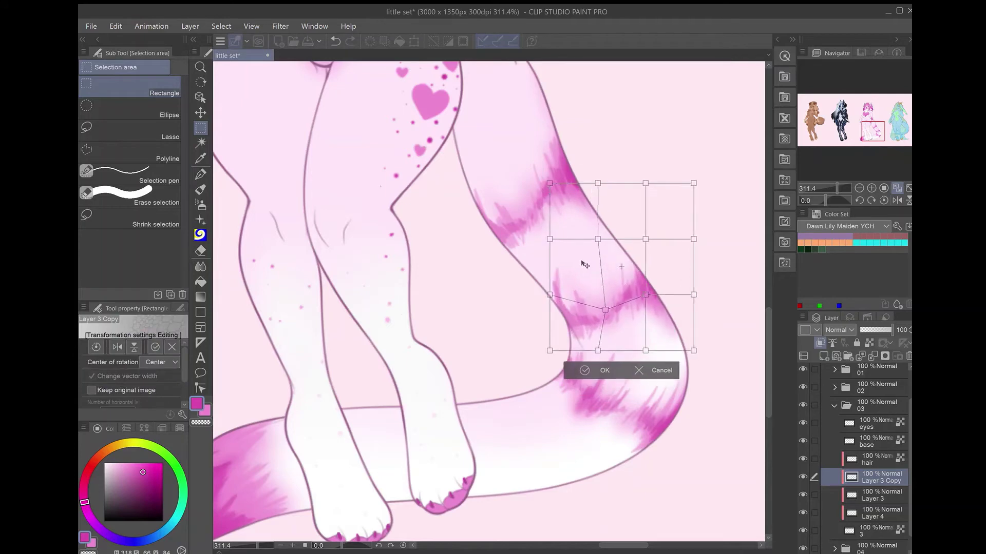
left_click_drag(590, 235, 609, 216)
left_click_drag(638, 291, 641, 295)
left_click_drag(638, 346, 647, 343)
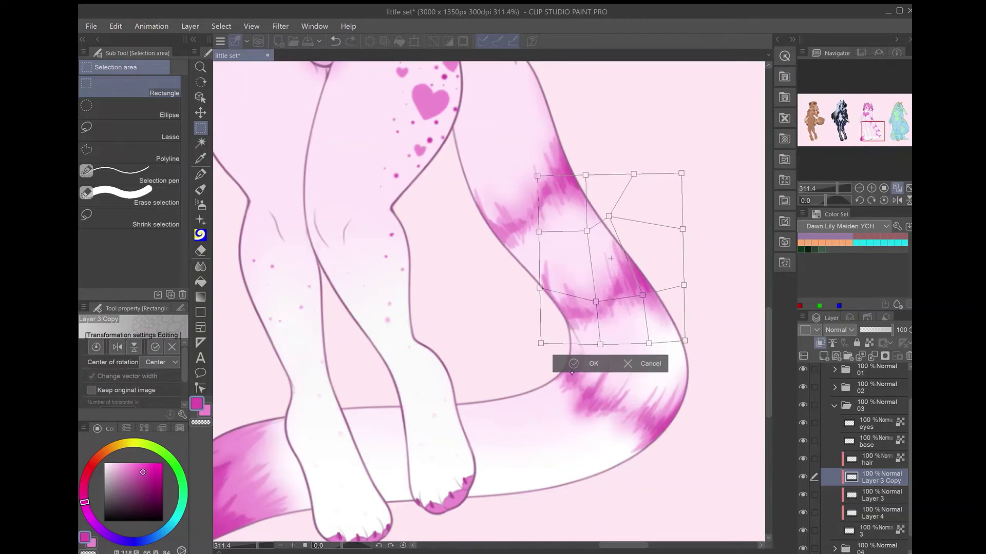
left_click_drag(539, 230, 553, 296)
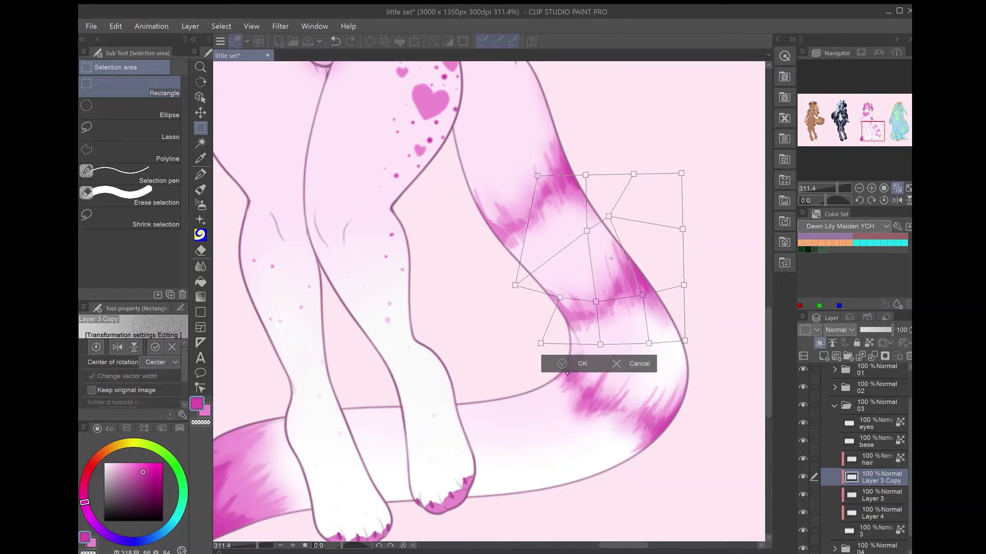
left_click(578, 363)
- Copy a tail stripe from Layer 3 to another layer and rotate it into place across the horizontal tail section behind the foot
left_click_drag(577, 364, 557, 266)
key("ctrl+j")
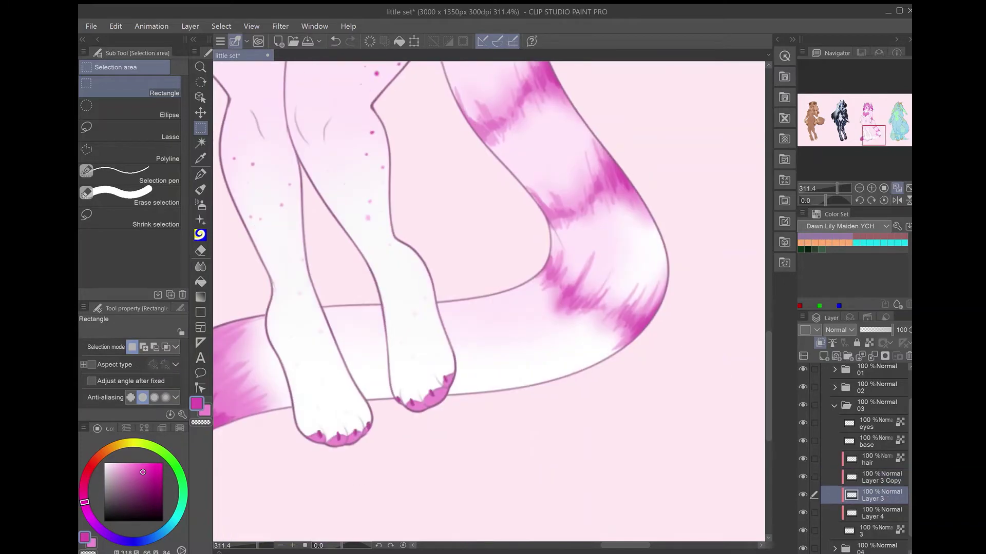
key("m")
mouse_move(507, 211)
left_mouse_down()
mouse_move(708, 272)
mouse_move(514, 216)
mouse_move(452, 254)
mouse_move(344, 261)
left_mouse_up()
key("m")
key("ctrl+d")
key("ctrl+t")
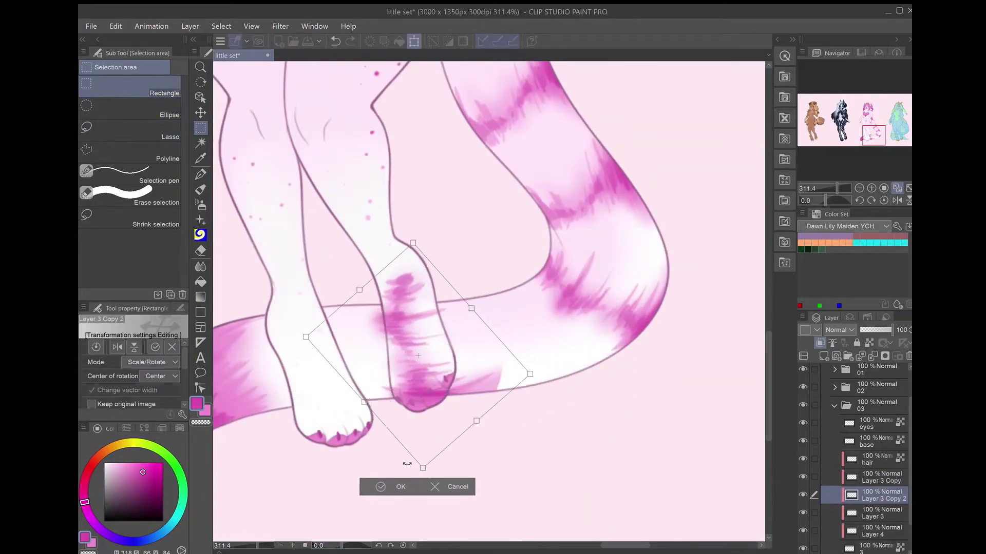
key("Return")
- Mesh-transform the second stripe copy to fit the contours of the horizontal tail section behind the foot
key("ctrl+shift+t")
left_click_drag(359, 315, 323, 318)
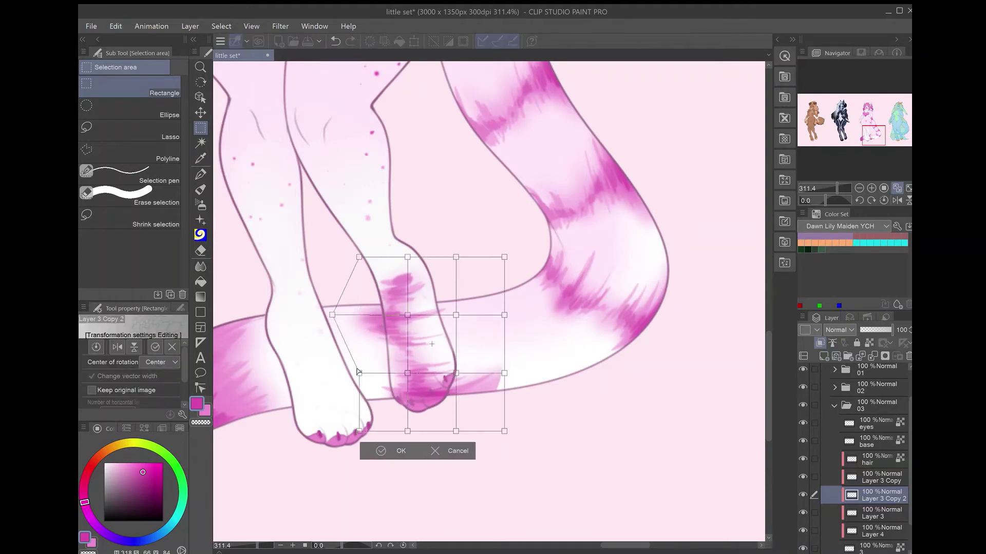
left_click_drag(359, 374, 314, 383)
left_click_drag(399, 330, 389, 334)
left_click_drag(493, 377, 515, 396)
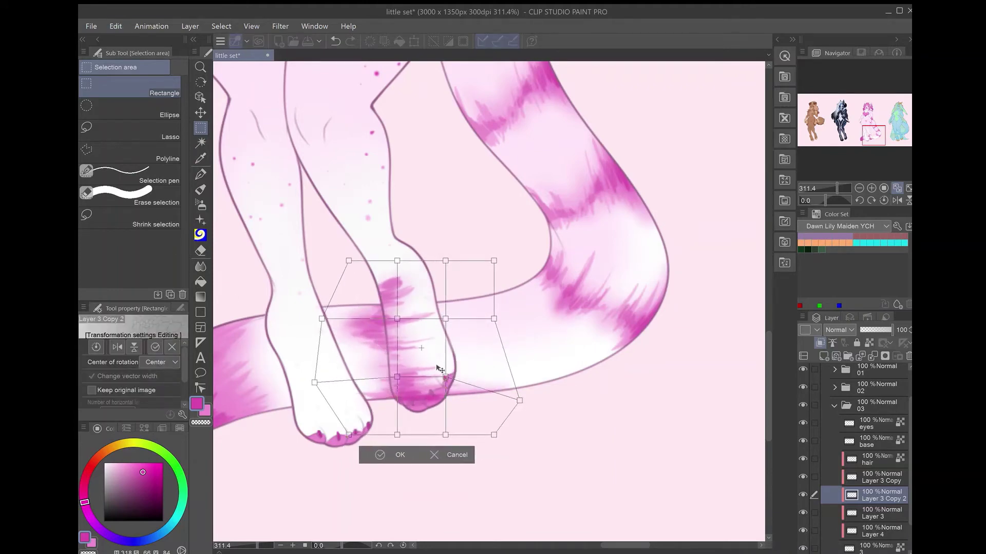
left_click_drag(438, 371, 443, 372)
left_click_drag(450, 320, 462, 331)
left_click_drag(403, 263, 320, 283)
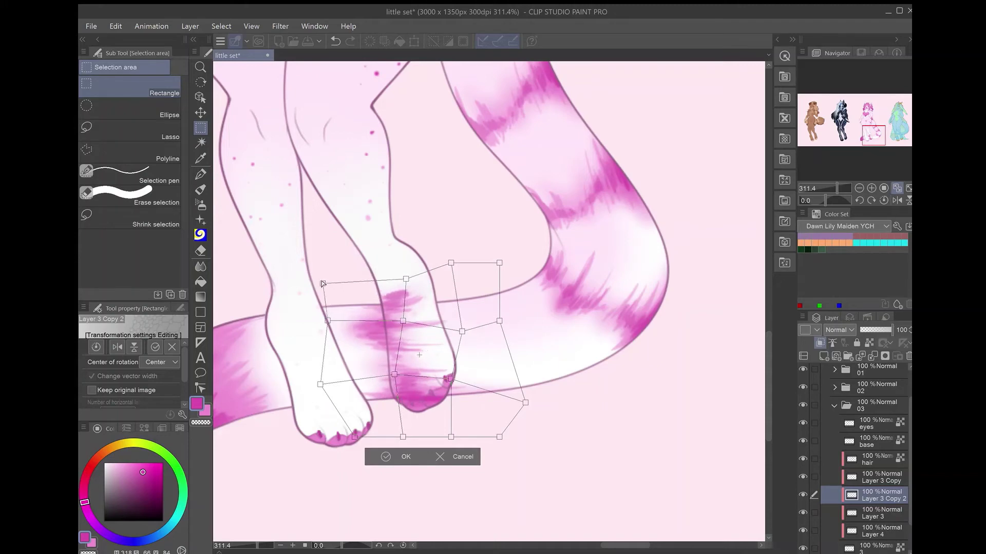
left_click_drag(327, 320, 317, 320)
left_click_drag(395, 374, 425, 355)
left_click_drag(466, 437, 499, 434)
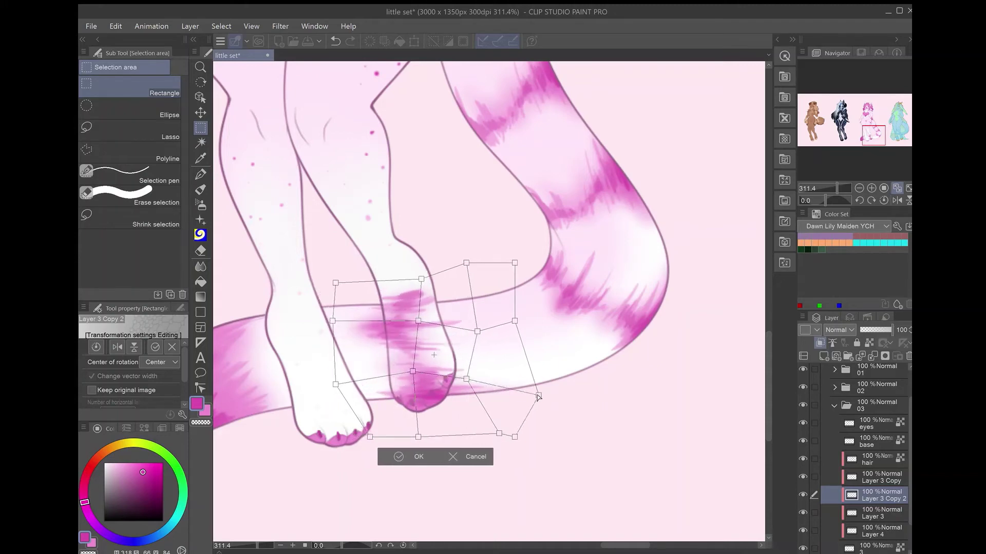
left_click_drag(541, 402, 566, 381)
left_click_drag(412, 371, 420, 370)
left_click_drag(333, 320, 323, 319)
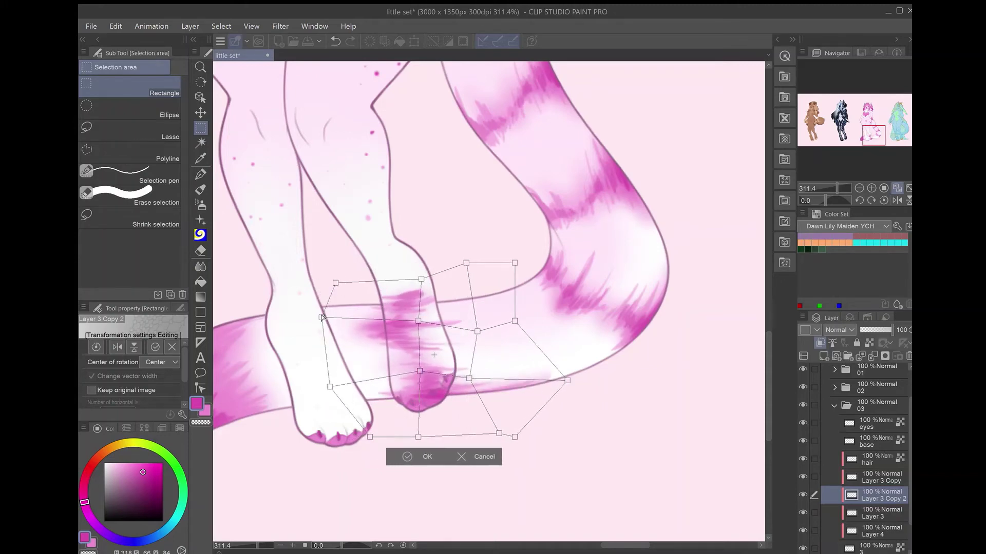
left_click_drag(421, 279, 414, 287)
key("Return")
- Erase the parts of the second stripe copy that overlap the foot with the Hard eraser at size 20
key("e")
key("comma")
mouse_move(398, 336)
left_mouse_down()
mouse_move(406, 359)
mouse_move(425, 313)
mouse_move(443, 392)
left_mouse_up()
key("ctrl+z")
mouse_move(411, 290)
left_mouse_down()
mouse_move(426, 359)
mouse_move(406, 375)
mouse_move(420, 380)
left_mouse_up()
left_click_drag(387, 248, 352, 269)
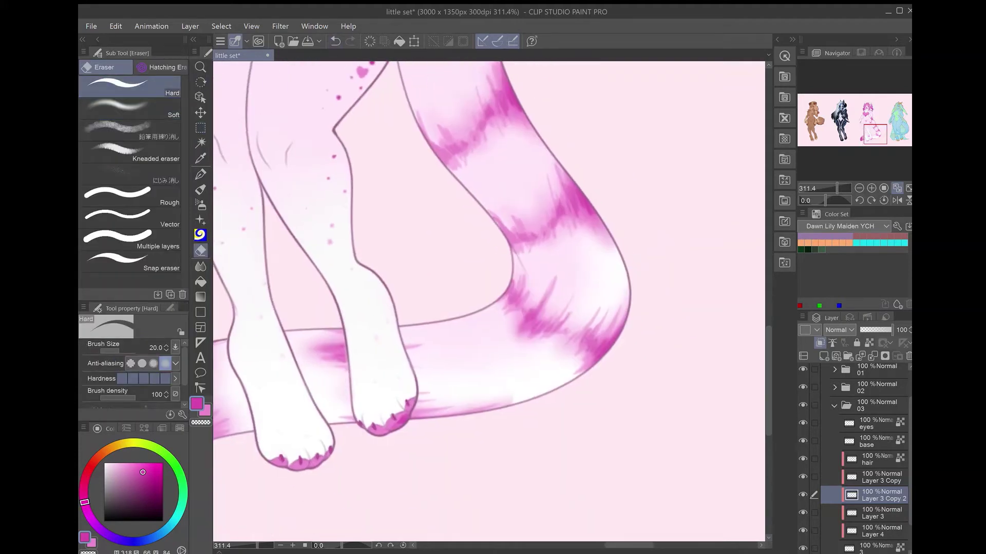
- Lasso the marking at the tail's lower bend on Layer 3 and shift it slightly along the tail
key("alt+bracketleft")
key("m")
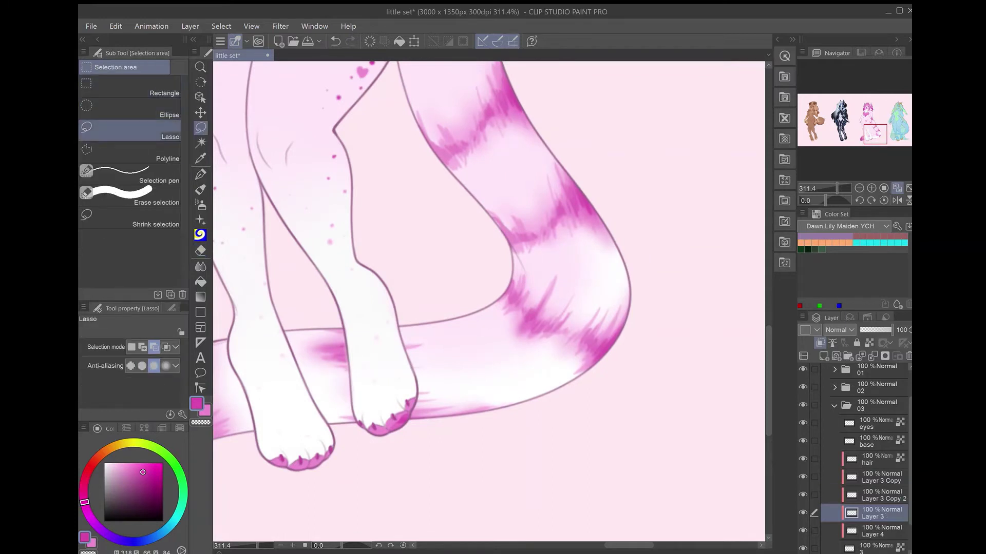
left_click_drag(667, 346, 614, 406)
left_click(614, 419)
left_click_drag(418, 271, 434, 245)
key("Return")
key("ctrl+0")
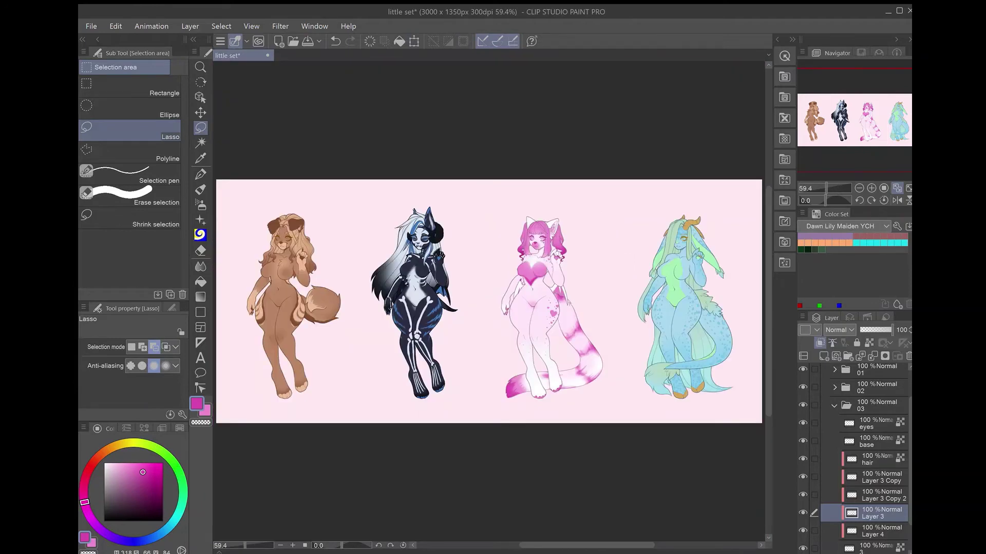
- Move the lassoed middle stripe on Layer 3 slightly higher up the tail and deselect it
scroll(575, 328, "up", 8)
key("ctrl+t")
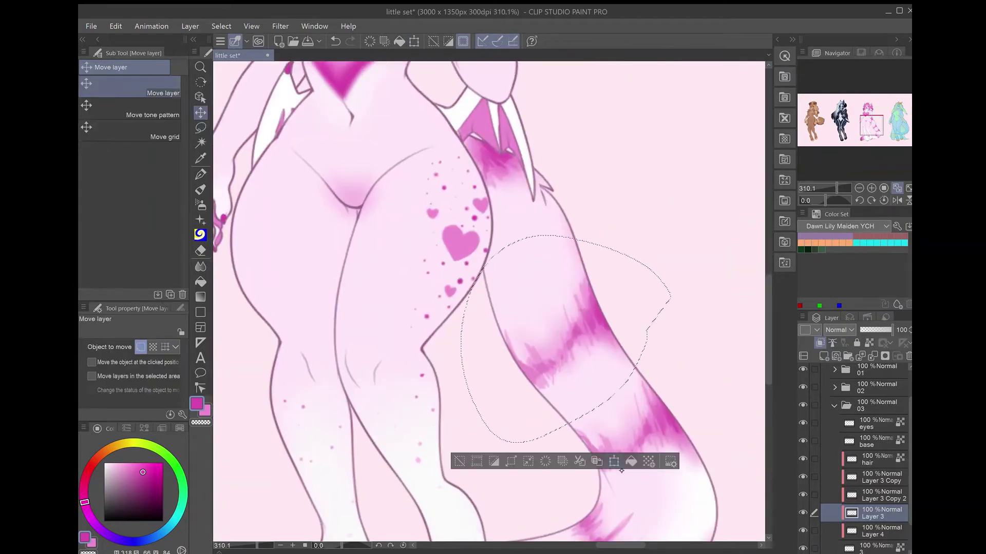
key("Return")
key("m")
key("ctrl+d")
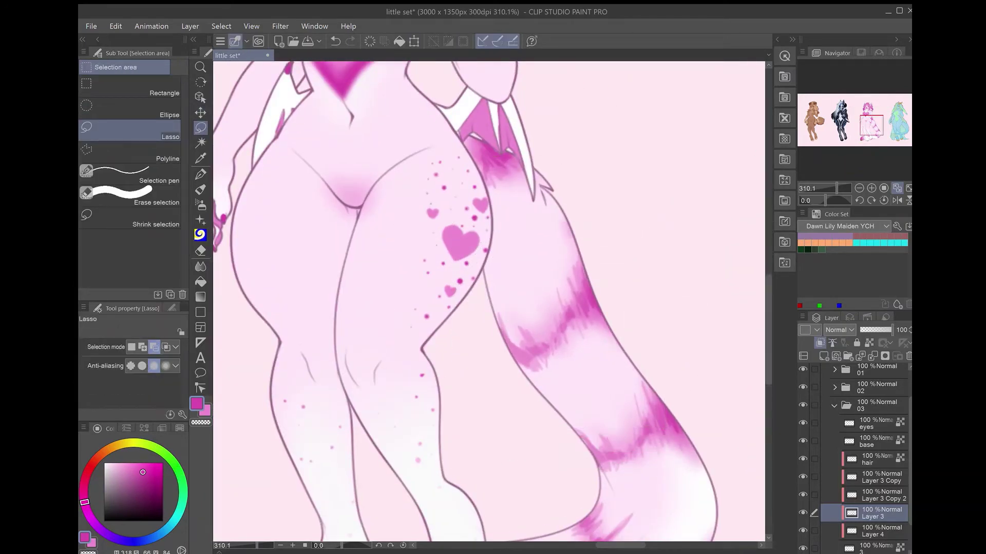
- Merge both stripe copy layers into Layer 3 and save the file
key("ctrl+0")
key("ctrl+z")
key("ctrl+z")
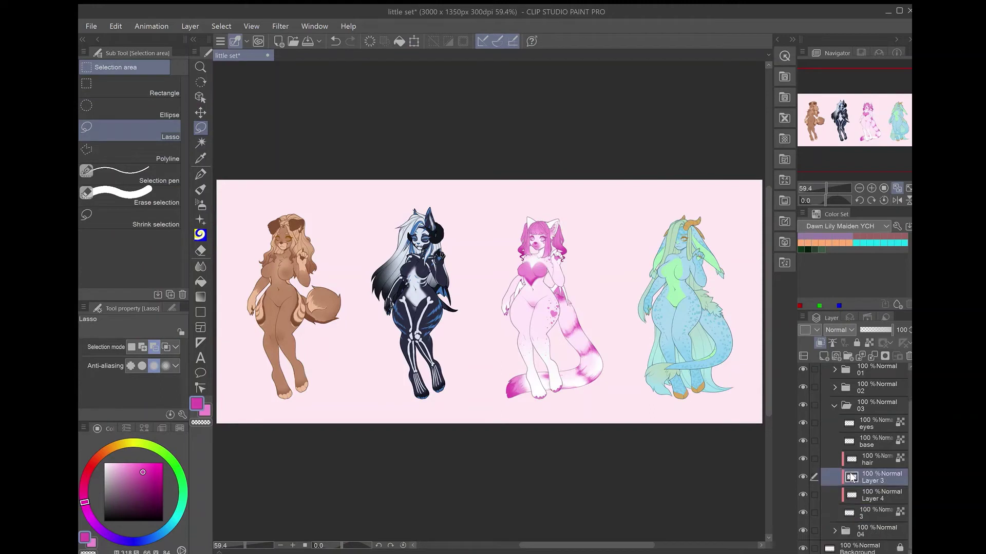
key("ctrl+s")
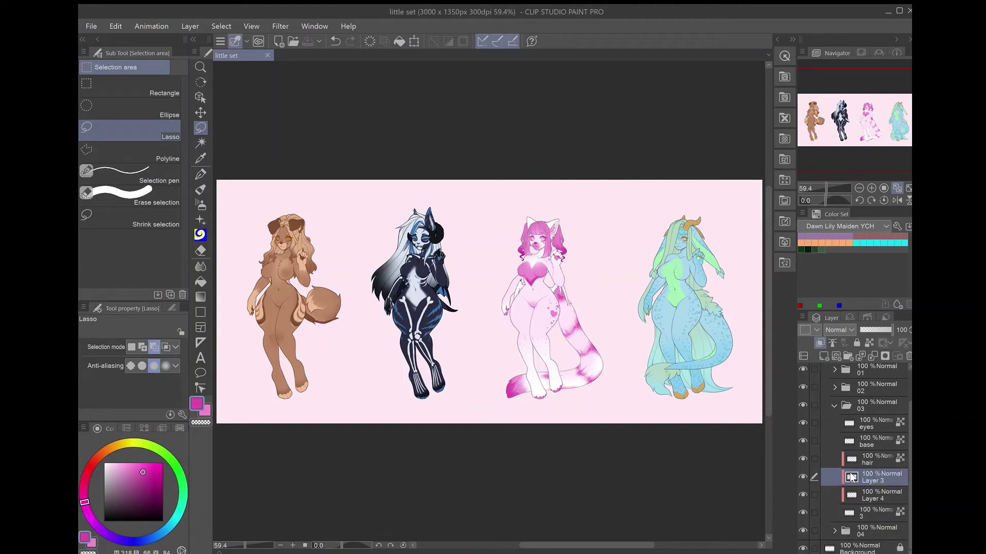
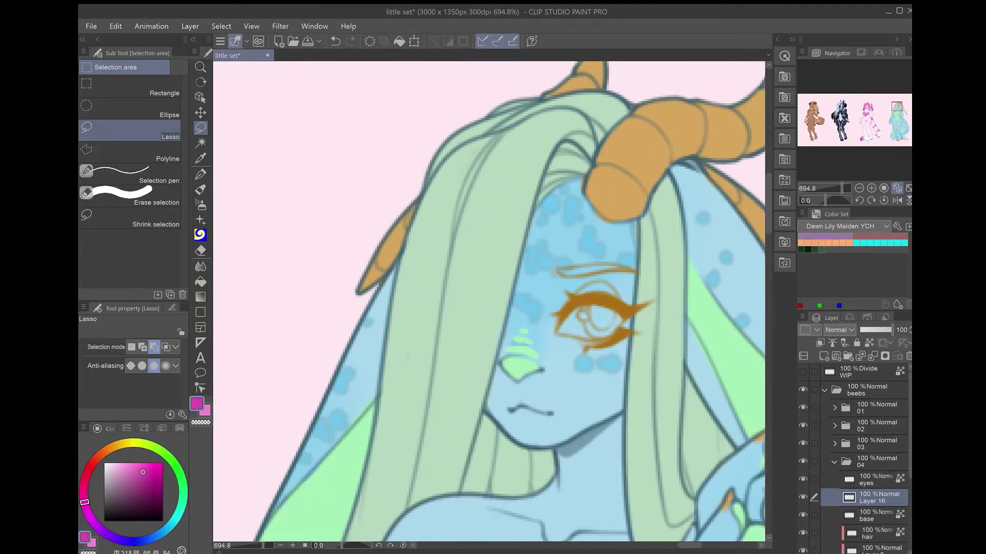
- Sample the fourth character's pale green hair color and fill her eyebrow on the hair layer with the G-pen at size 7
left_click(646, 280, "alt")
left_click(647, 281, "ctrl+shift")
key("p")
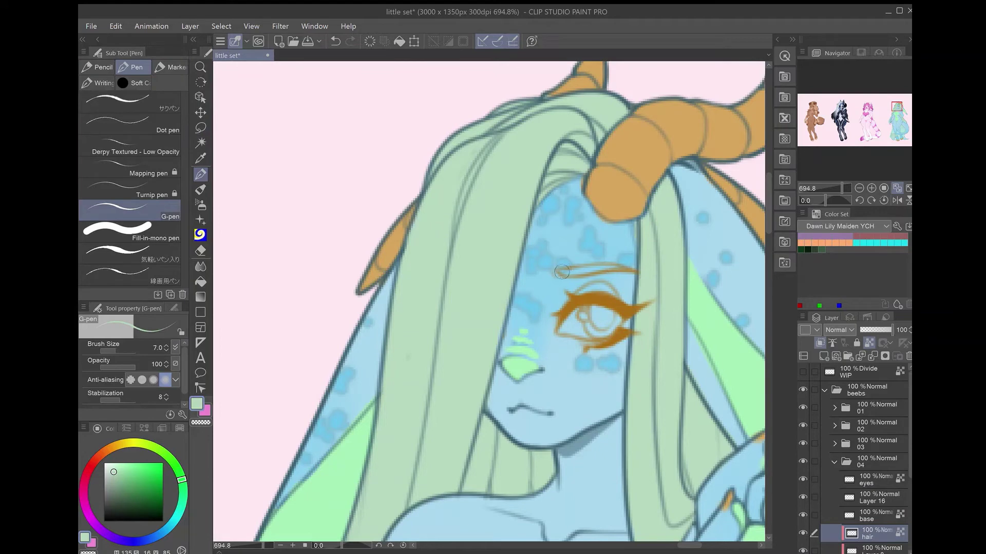
left_click_drag(632, 270, 561, 271)
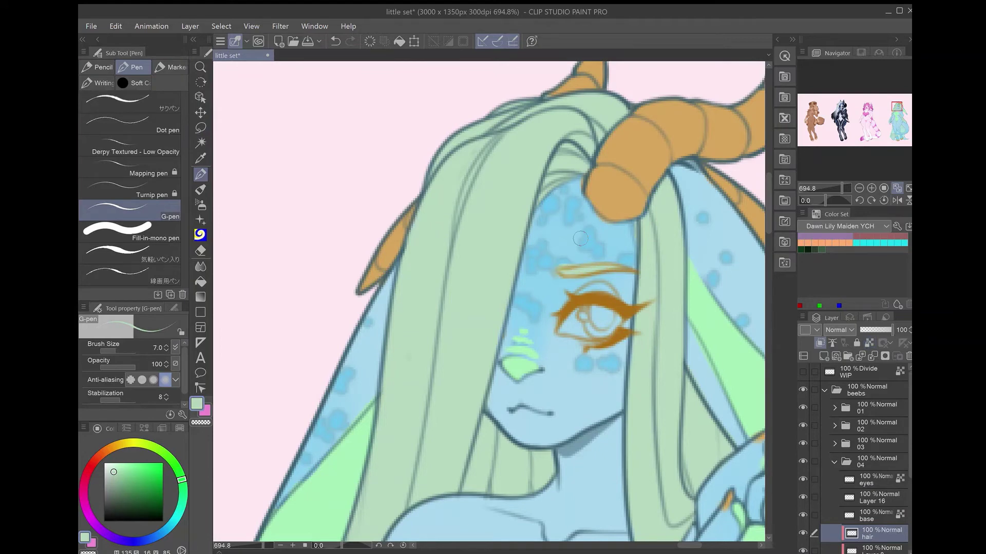
- Paint the blue-green dragon's eye white and its orange iris, putting the iris on a new clipped layer
left_click(608, 185, "alt")
left_click(204, 409)
left_click(163, 529)
left_click(136, 492)
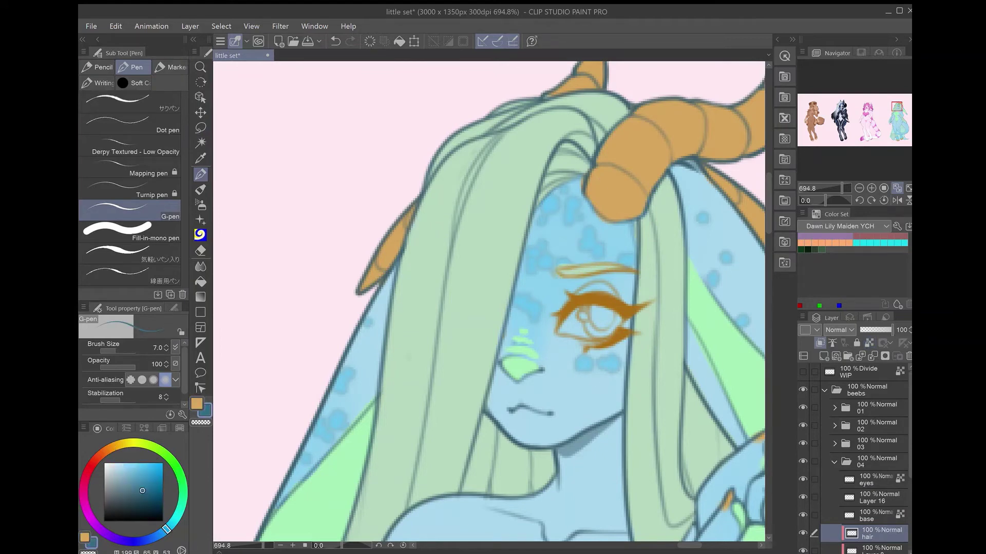
left_click(596, 321, "ctrl+shift")
mouse_move(619, 318)
left_mouse_down()
mouse_move(568, 333)
mouse_move(569, 323)
mouse_move(604, 328)
left_mouse_up()
key("x")
key("ctrl+shift+n")
key("ctrl+0")
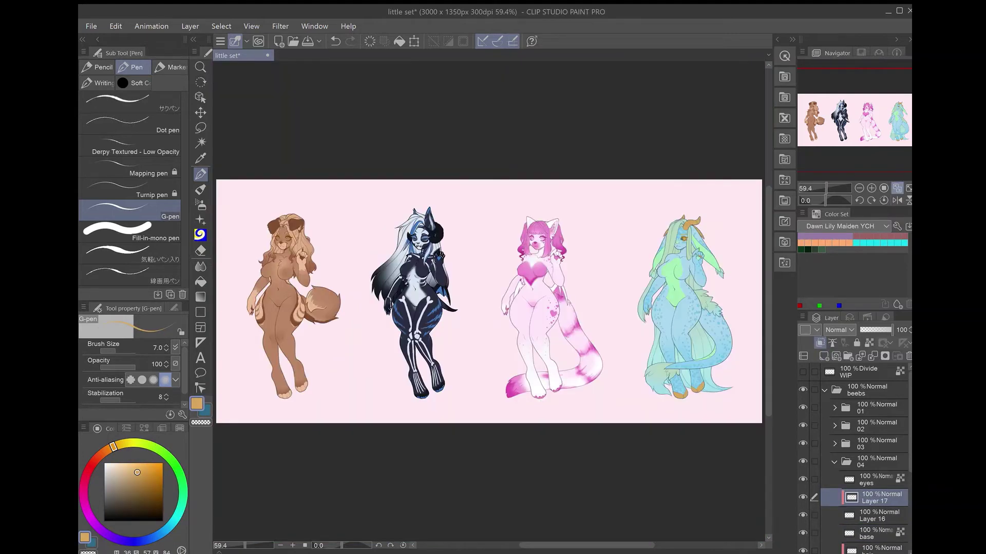
key("alt+bracketleft")
key("ctrl+u")
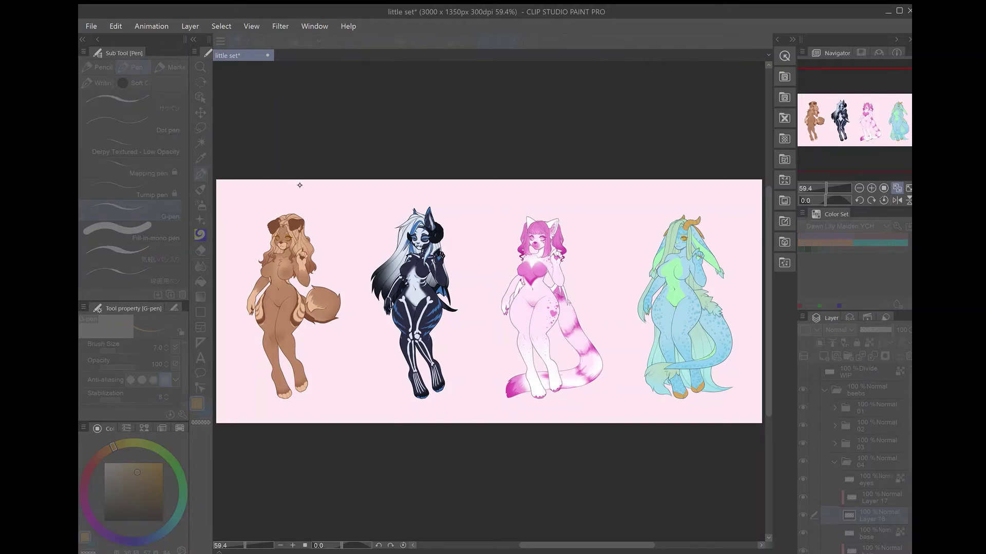
key("Escape")
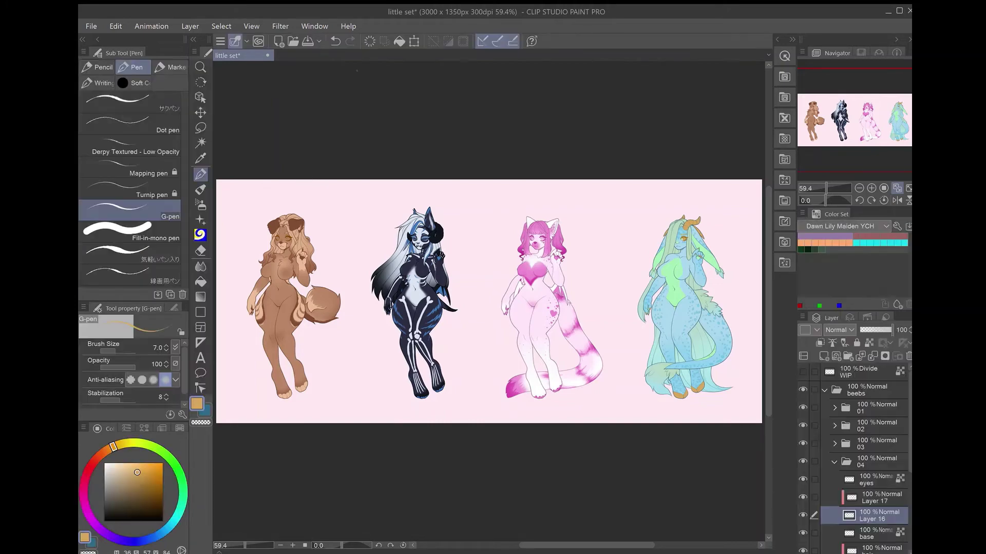
key("alt+bracketright")
- Shade the dragon's iris with a darker orange on the clipped layer and make the eyes layer active
scroll(504, 332, "up", 10)
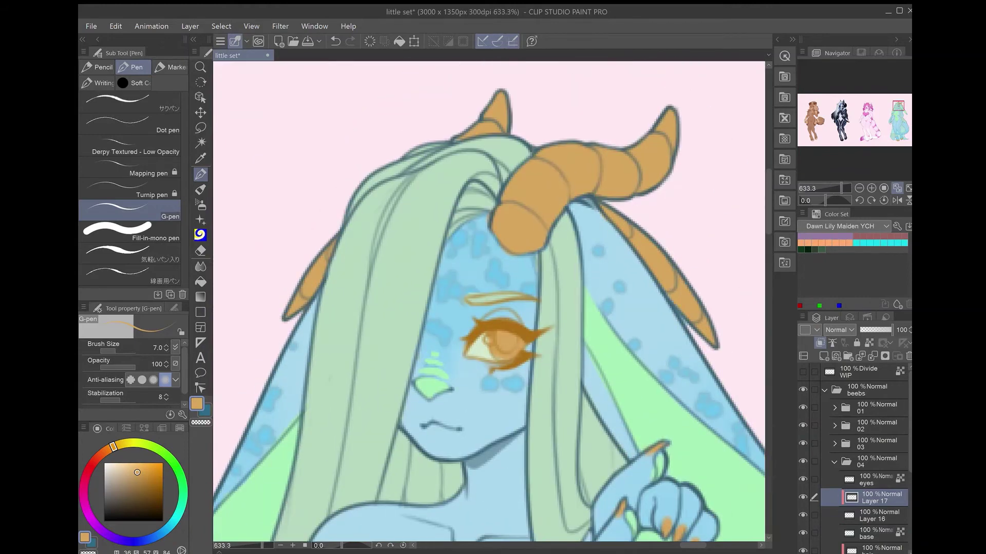
left_click(504, 333, "alt")
left_click_drag(506, 343, 500, 331)
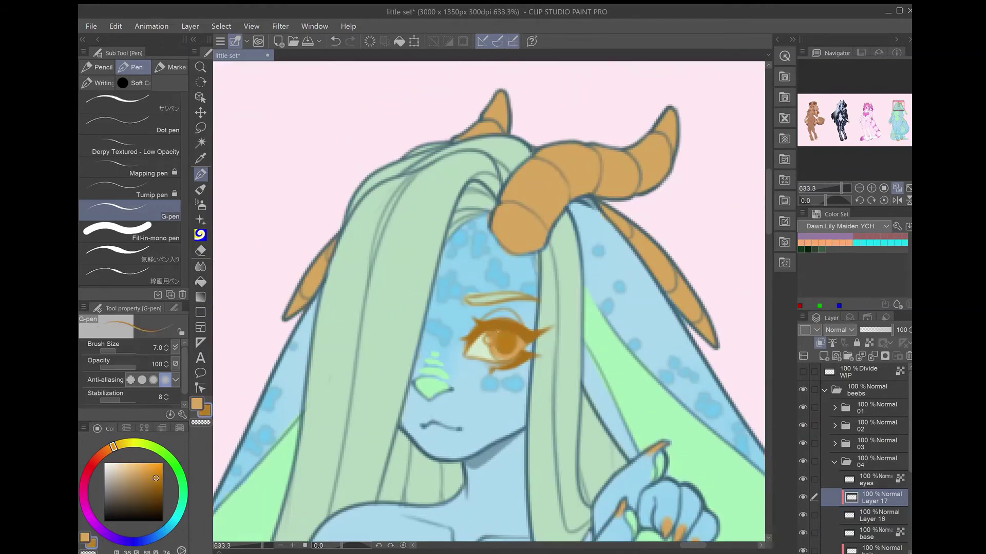
key("m")
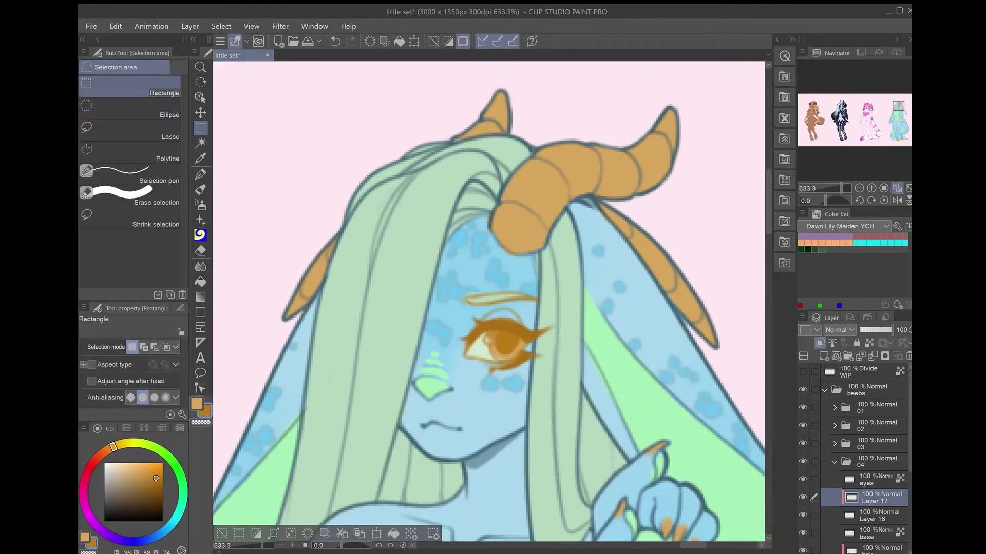
key("ctrl+d")
key("p")
left_click(867, 480)
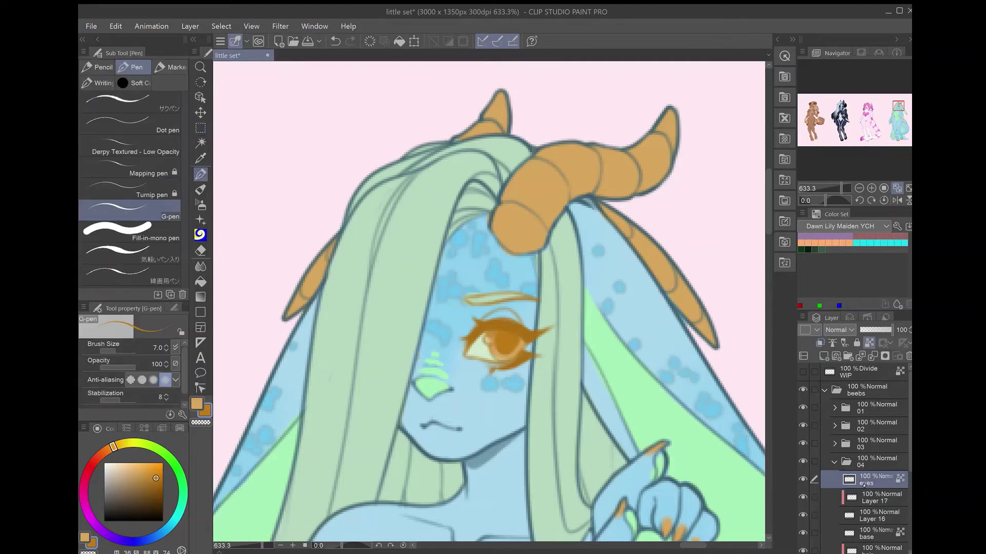
left_click(479, 400, "alt")
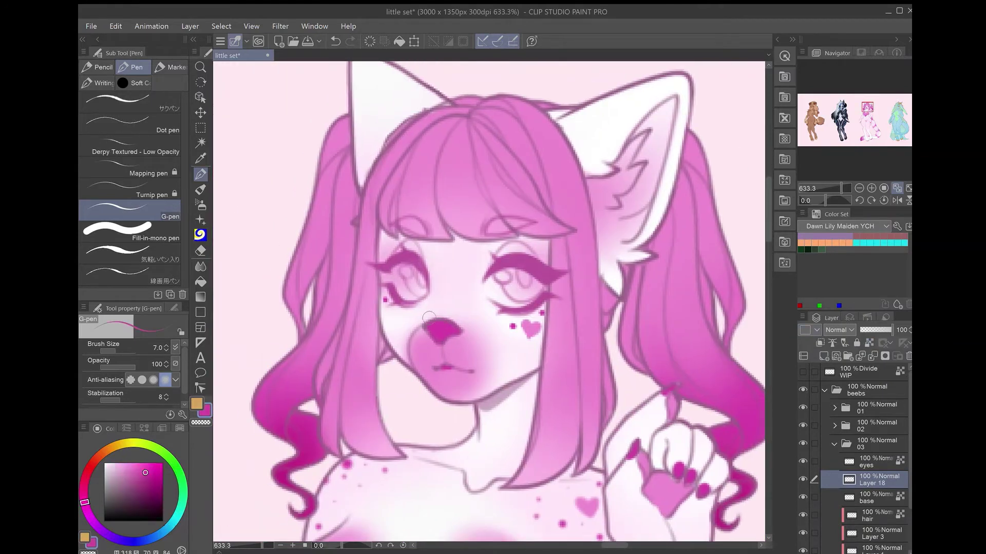
- Paint the eye whites of the pink character and add her pink irises on a new layer above
left_click_drag(489, 284, 516, 293)
mouse_move(406, 272)
left_mouse_down()
mouse_move(419, 281)
mouse_move(409, 277)
left_mouse_up()
left_click(204, 410)
left_click(824, 356)
mouse_move(507, 273)
left_mouse_down()
mouse_move(538, 296)
mouse_move(518, 285)
left_mouse_up()
- Shade the pink character's irises with the Soft airbrush and return to the G-pen with a sampled pink
key("b")
left_click(472, 308, "alt")
left_click_drag(414, 283, 415, 286)
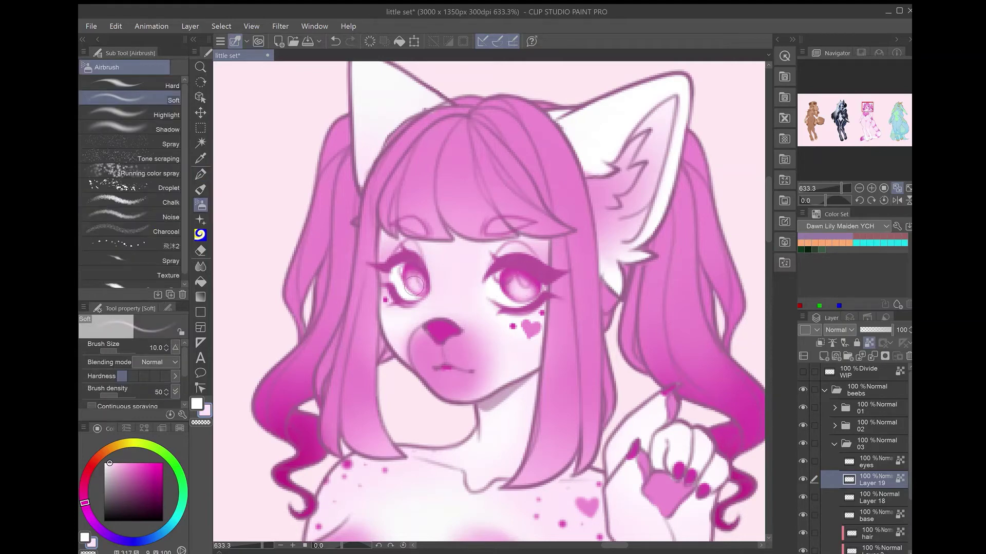
left_click(433, 359, "alt")
key("p")
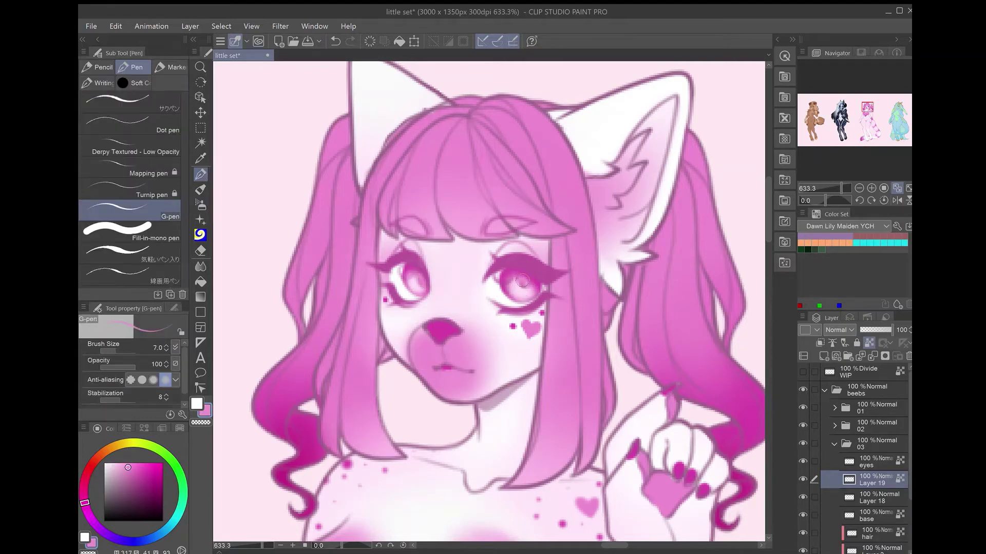
- Blend a lighter orange into the dragon's iris on Layer 17 with the Soft airbrush and save the file
key("ctrl+0")
scroll(603, 304, "up", 10)
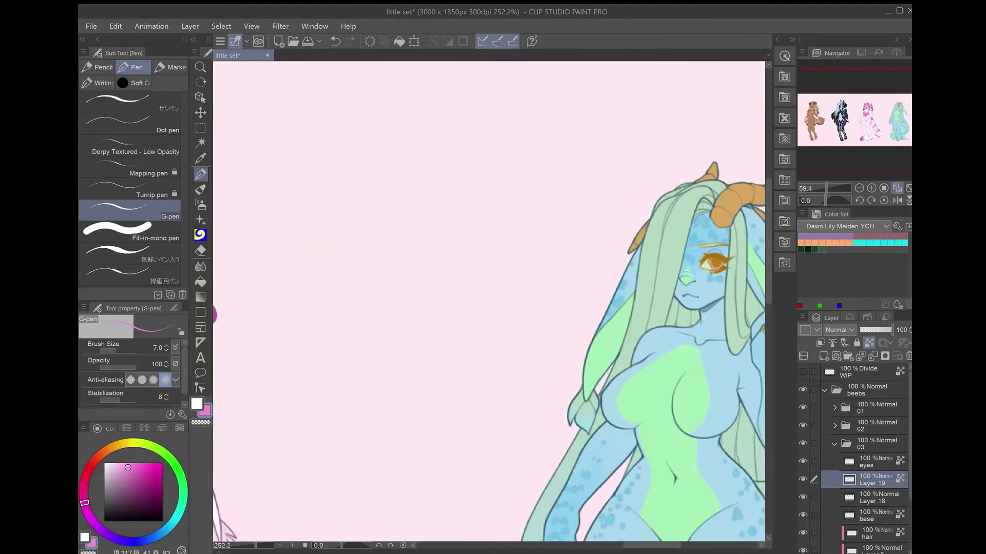
left_click(603, 304, "ctrl+shift")
left_click(603, 304, "alt")
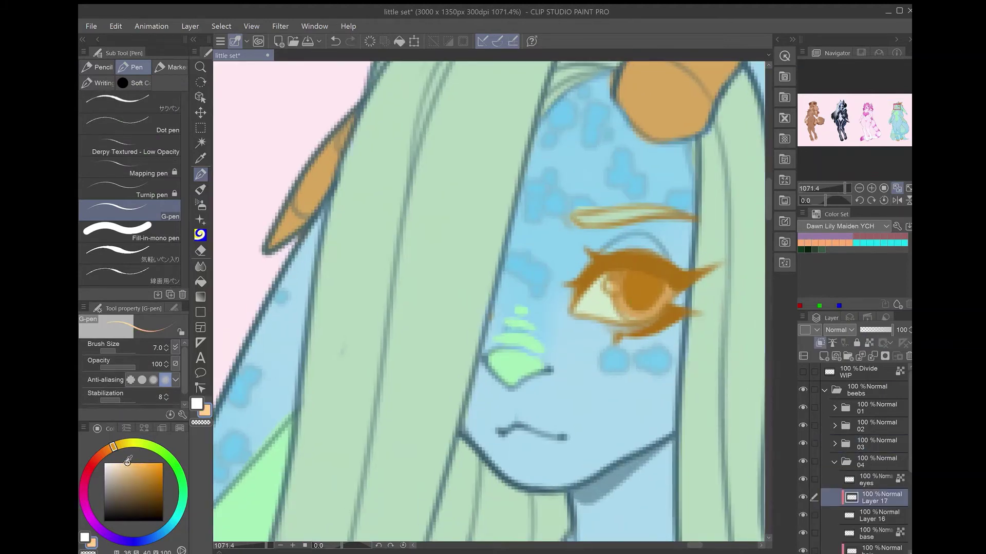
key("b")
left_click_drag(624, 308, 645, 297)
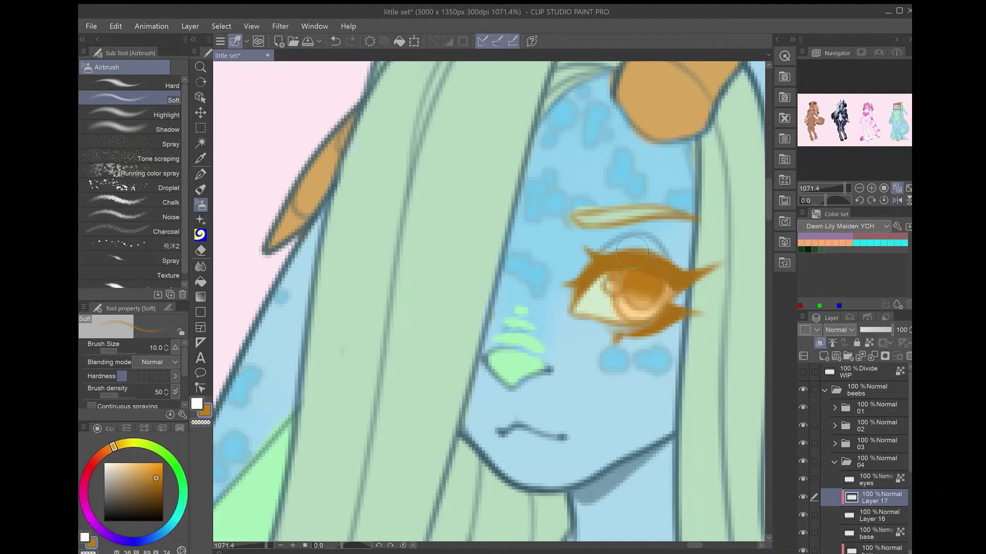
key("ctrl+0")
key("ctrl+s")
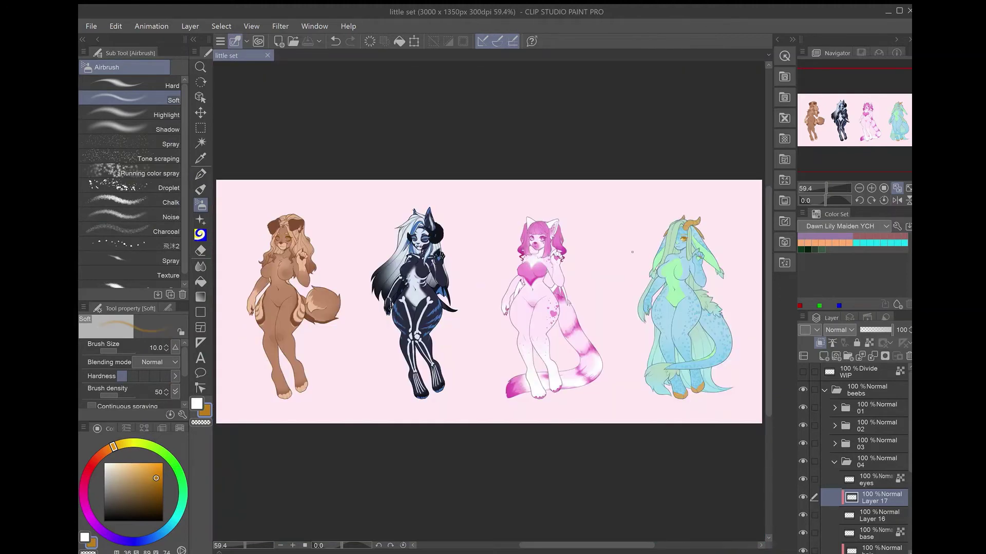
- Fill the eye whites of the skeletal character in folder 02 with sampled black using the G-pen
scroll(409, 236, "up", 8)
left_click(676, 144, "alt")
left_click(676, 145, "ctrl+shift")
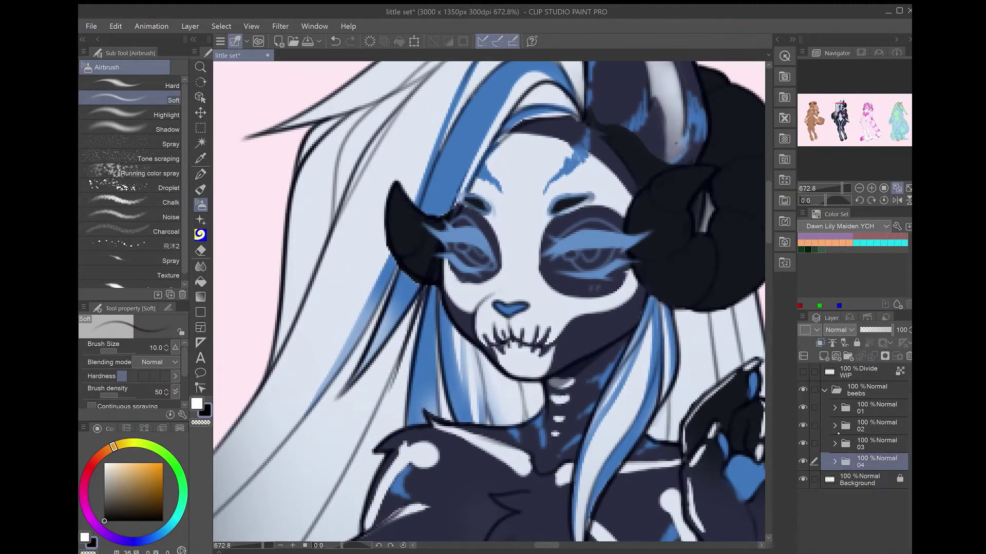
key("p")
mouse_move(473, 253)
left_mouse_down()
mouse_move(493, 269)
mouse_move(483, 266)
left_mouse_up()
left_click_drag(616, 249, 552, 268)
- Paint the skeletal character's irises blue in both eyes on a new clipped layer
key("ctrl+shift+n")
left_click(552, 236, "alt")
left_click_drag(465, 246, 492, 265)
mouse_move(595, 250)
left_mouse_down()
mouse_move(573, 267)
mouse_move(613, 255)
left_mouse_up()
- Airbrush dark blue and light blue shading into the skeletal character's irises and pick dark navy for the G-pen
left_click(158, 491)
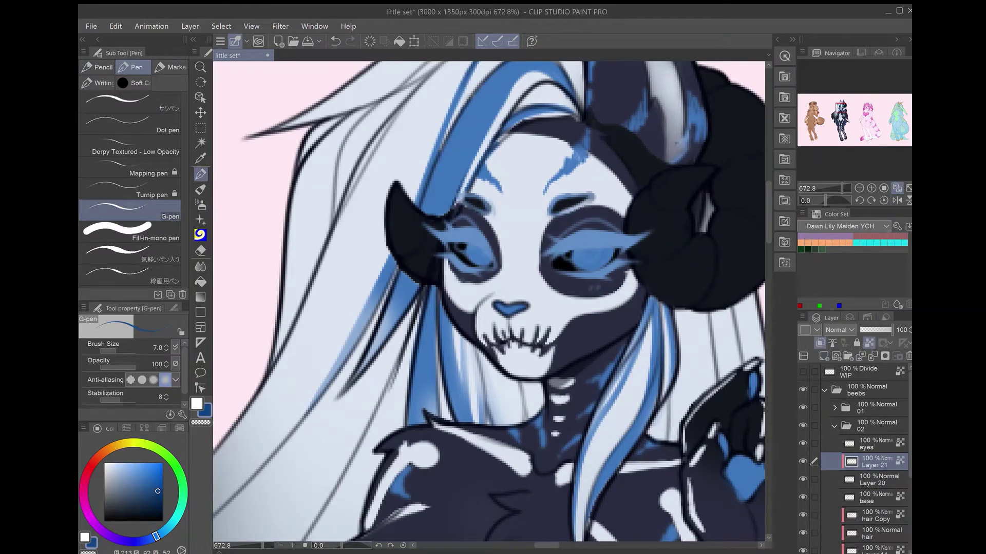
key("b")
left_click_drag(608, 252, 580, 253)
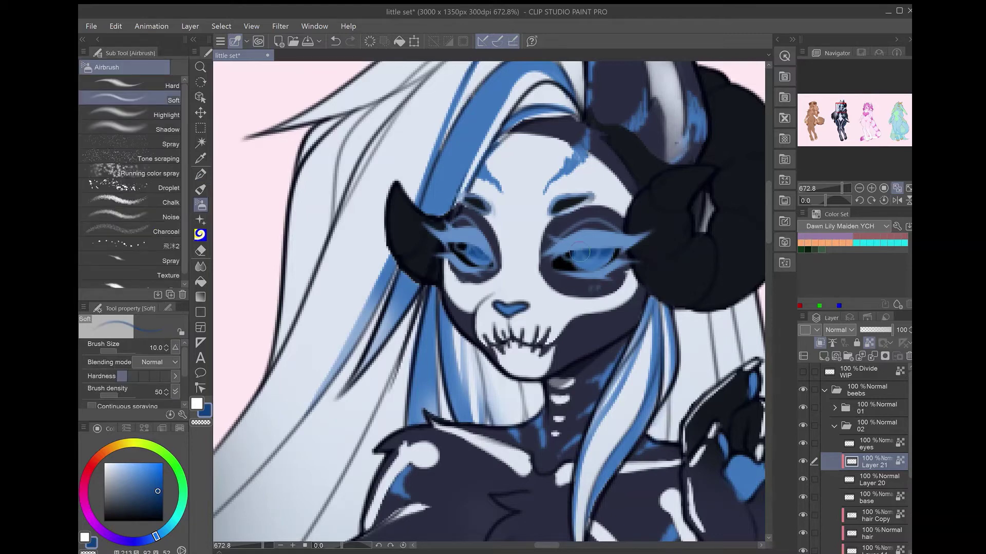
left_click(133, 462)
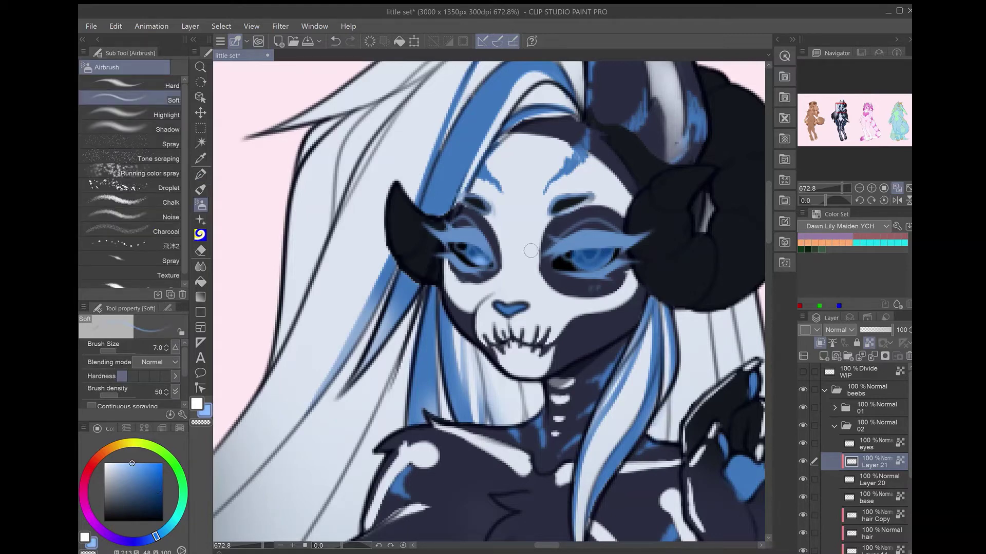
left_click(482, 257, "alt")
key("p")
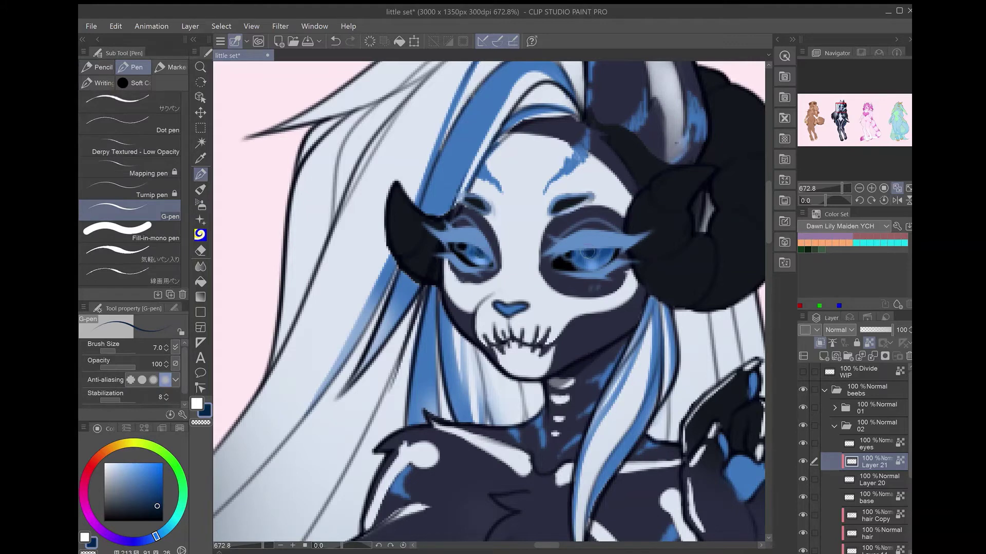
- Darken the skeletal character's eyelashes and eyebrows to near black on the eyes layer with a tonal correction
key("ctrl+0")
key("alt+]")
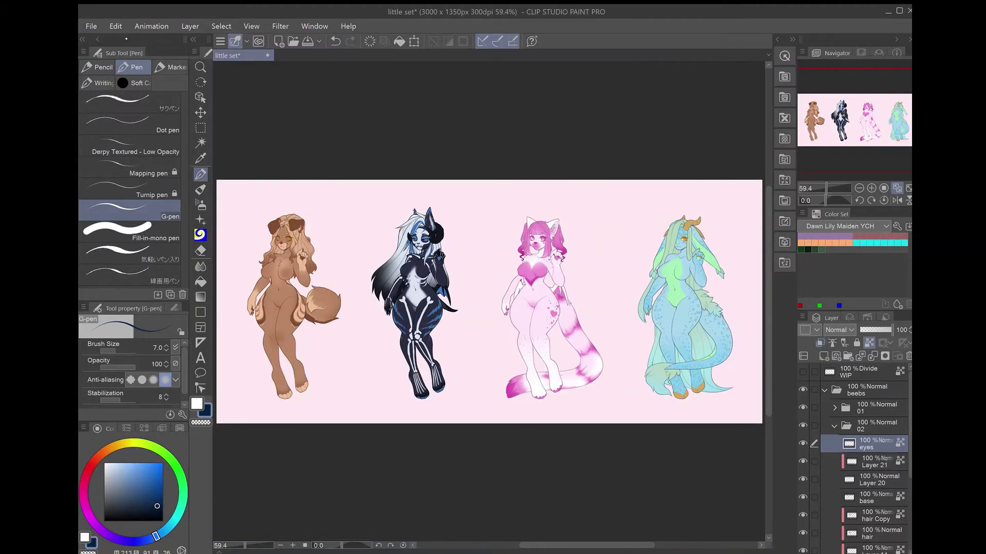
key("ctrl+s")
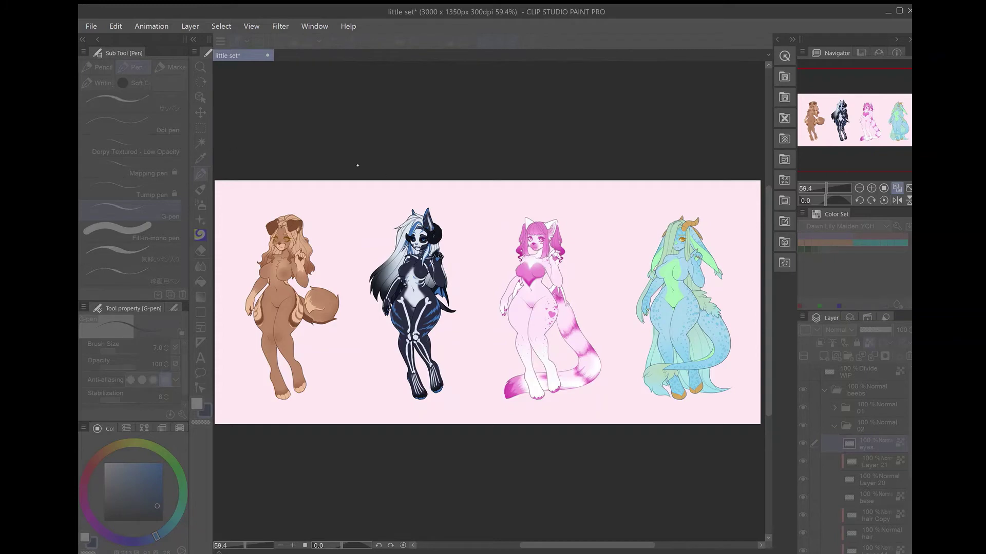
- Apply a hue, saturation and luminosity correction to Layer 20 beneath the skeletal character's irises
scroll(415, 228, "up", 10)
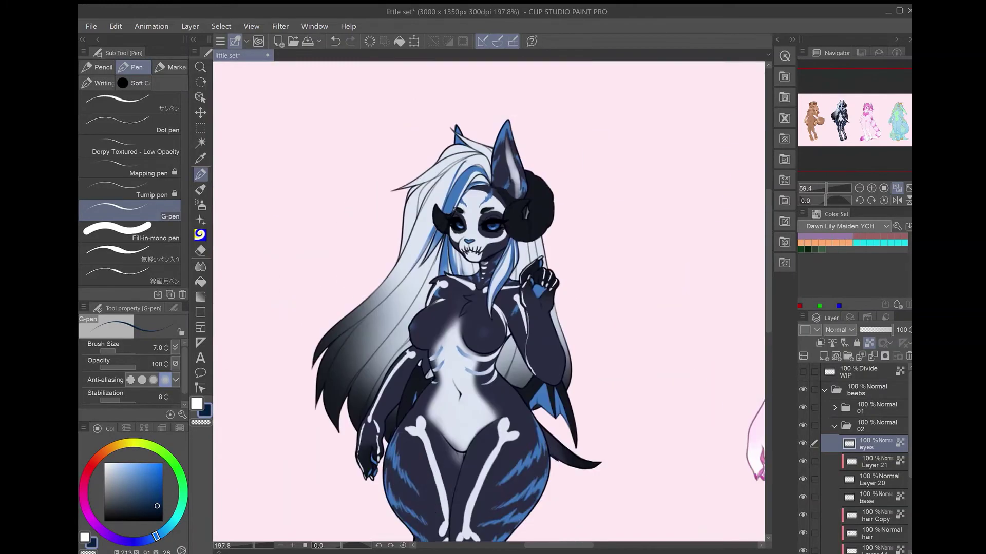
key("alt+[")
key("alt+[")
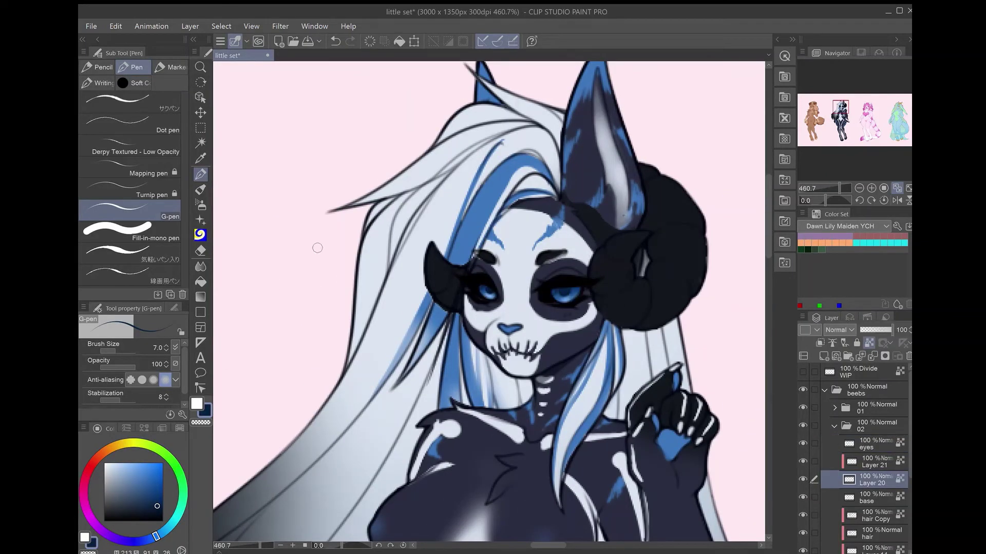
key("ctrl+0")
key("ctrl+u")
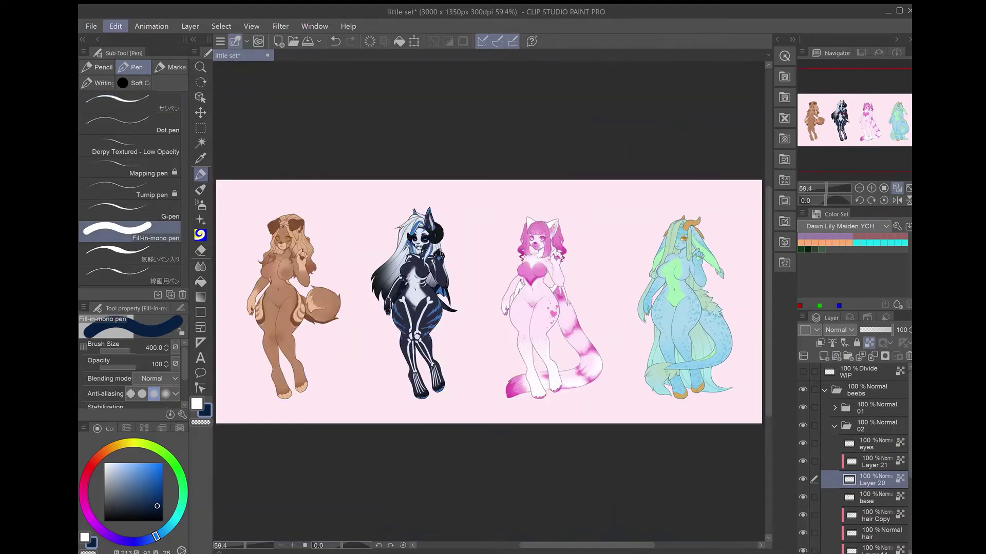
key("Return")
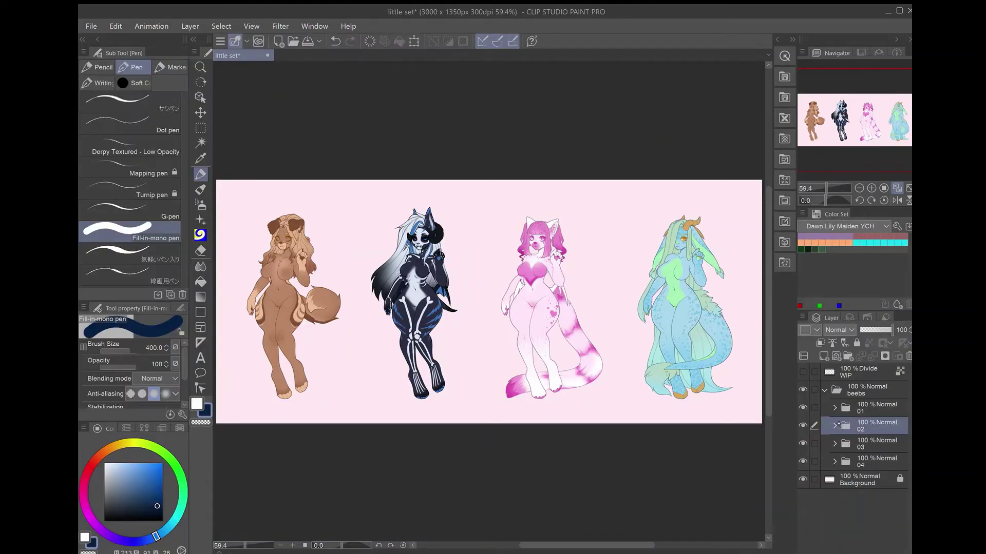
- Paint both eye whites of the brown dog character in off-white on a new layer below the eyes layer
left_click(262, 225, "ctrl+shift")
scroll(263, 226, "up", 12)
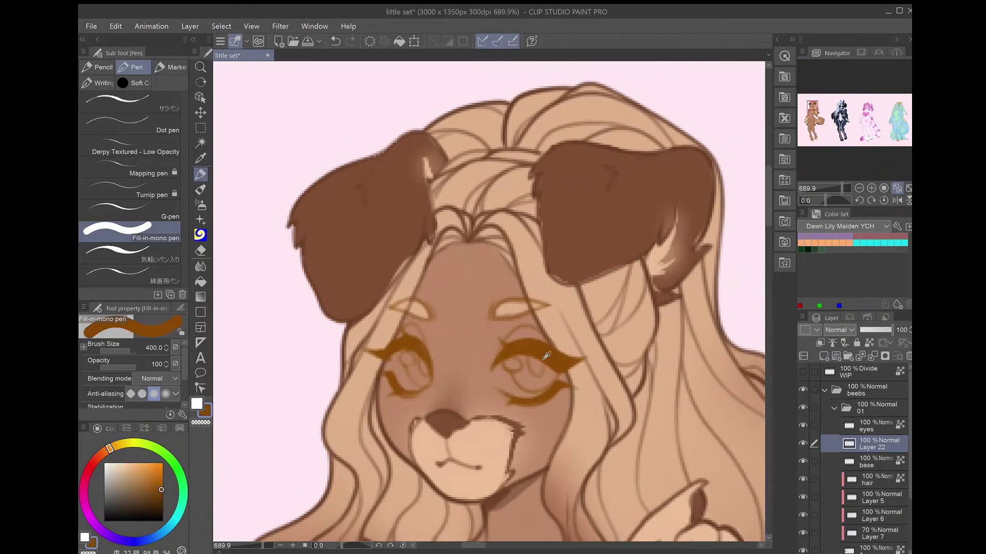
left_click(297, 420, "alt")
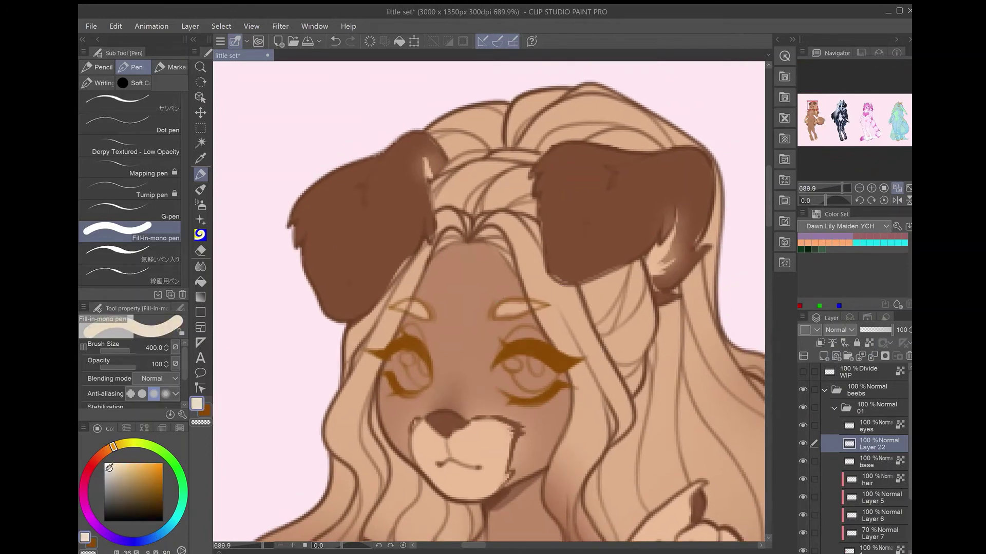
left_click(109, 469)
left_click(128, 211)
left_click_drag(394, 355, 423, 388)
mouse_move(511, 360)
left_mouse_down()
mouse_move(536, 388)
mouse_move(513, 384)
left_mouse_up()
- Paint the dog's irises in the brown of her lashes on a new clipped layer and lock its transparent pixels
left_click(824, 355)
left_click(820, 343)
left_click(406, 341, "alt")
left_click_drag(411, 357, 423, 383)
mouse_move(516, 362)
left_mouse_down()
mouse_move(539, 382)
mouse_move(522, 374)
left_mouse_up()
left_click(869, 343)
- Airbrush light orange tones over both of the dog's irises, enlarging the Soft airbrush to size 12
left_click(523, 241, "alt")
left_click(201, 205)
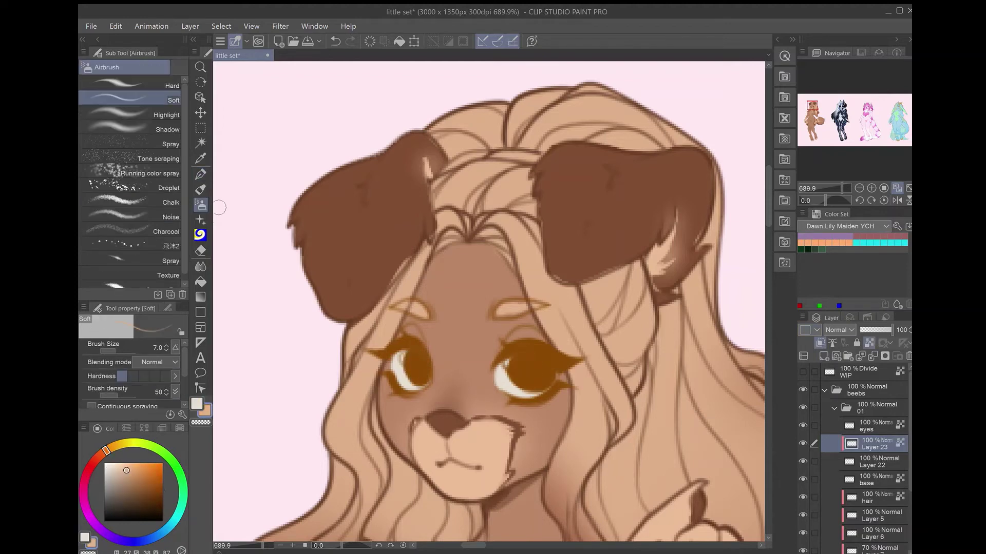
mouse_move(400, 359)
left_mouse_down()
mouse_move(418, 380)
mouse_move(410, 374)
left_mouse_up()
mouse_move(544, 390)
left_mouse_down()
mouse_move(524, 369)
mouse_move(539, 377)
mouse_move(531, 383)
left_mouse_up()
key("]")
key("]")
key("]")
left_click(413, 378, "alt")
left_click_drag(406, 370, 410, 380)
left_click_drag(519, 376, 523, 379)
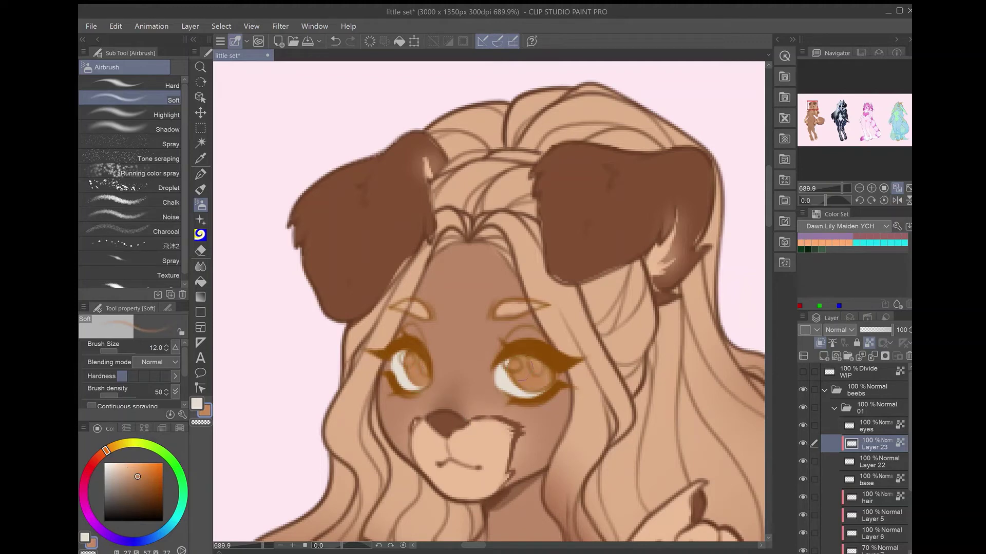
- Add a paler orange glow to both of the dog's irises with the Soft airbrush at size 8
left_click(130, 468)
key("[")
key("[")
left_click_drag(408, 370, 423, 382)
left_click_drag(513, 374, 544, 390)
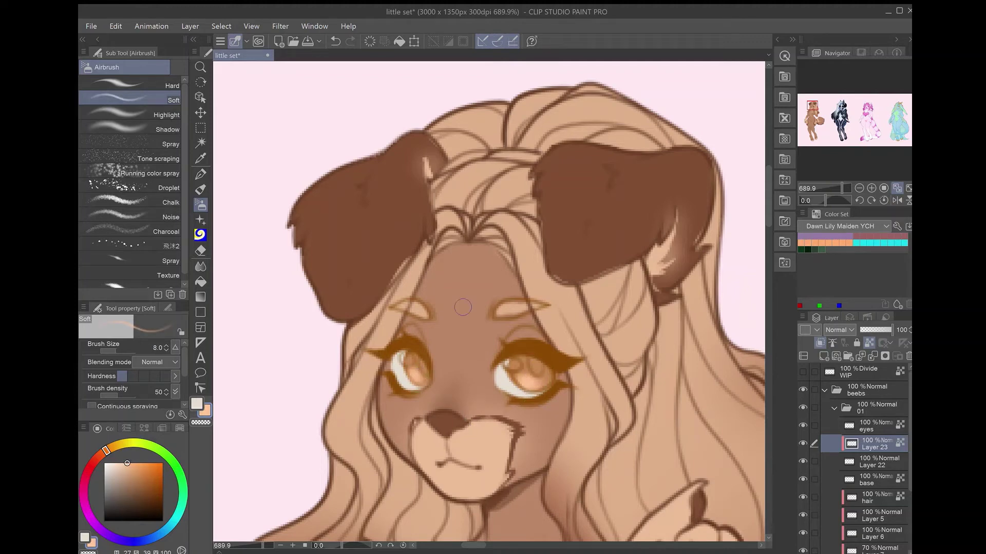
- Sample a dark reddish brown from the dog's nose for the G-pen and save the file
left_click(428, 413, "alt")
key("p")
key("ctrl+0")
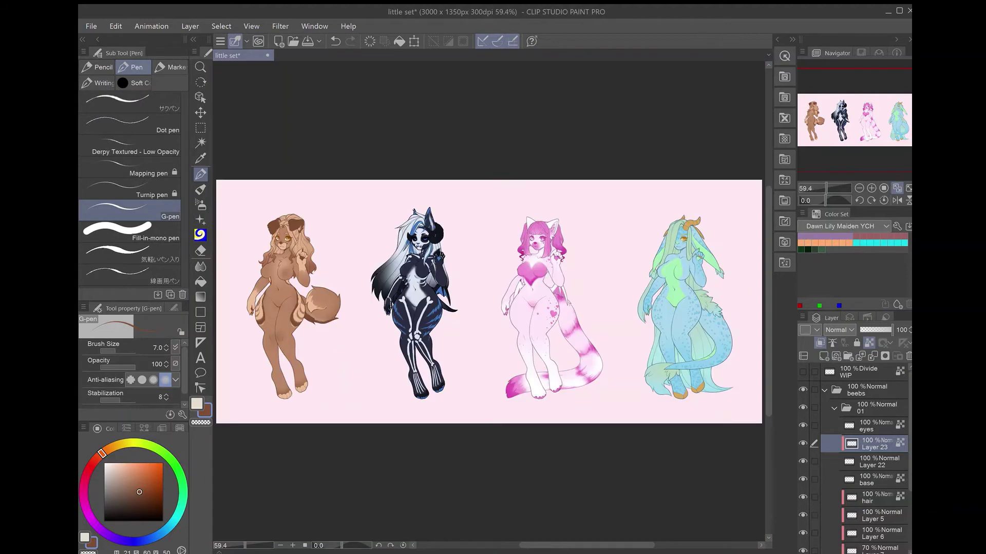
key("ctrl+s")
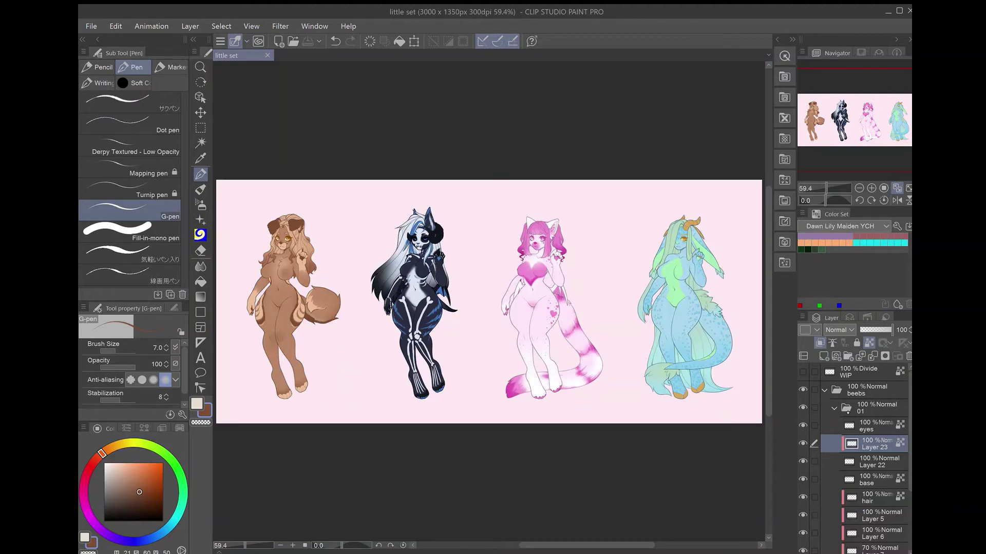
- Add a clipped layer named shadow above the collapsed beebs folder and choose a neutral grey drawing colour
left_click(824, 390)
left_click(852, 386)
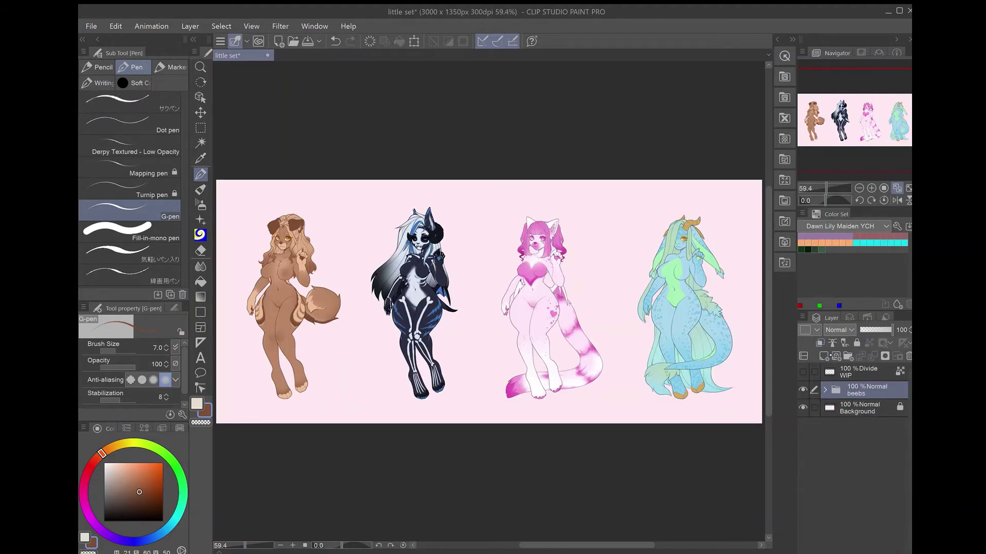
key("ctrl+shift+n")
left_click_drag(128, 493, 84, 494)
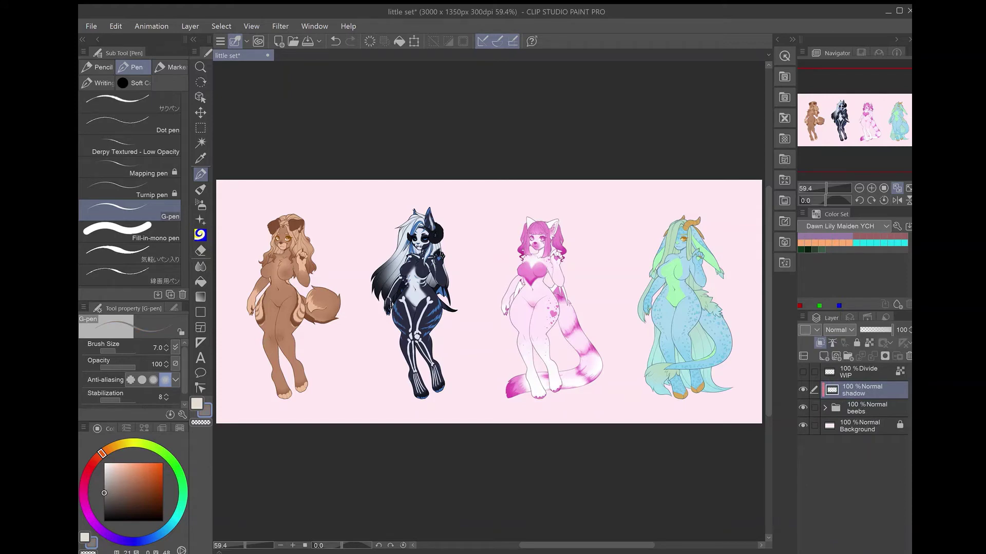
- Sample a brown from the dog's fur for the thickpaint smooth brush
left_click(250, 269, "alt")
scroll(250, 269, "up", 5)
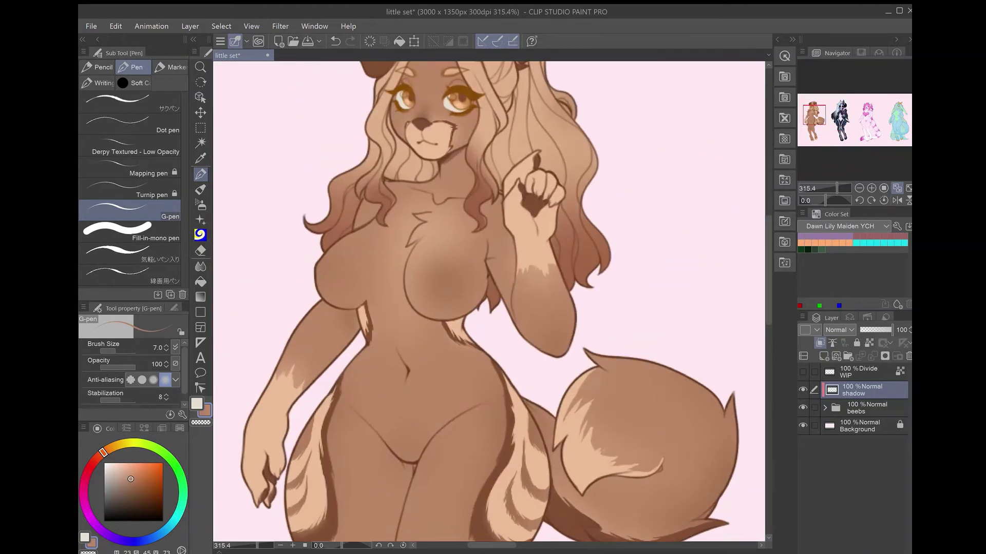
key("p")
scroll(385, 278, "up", 3)
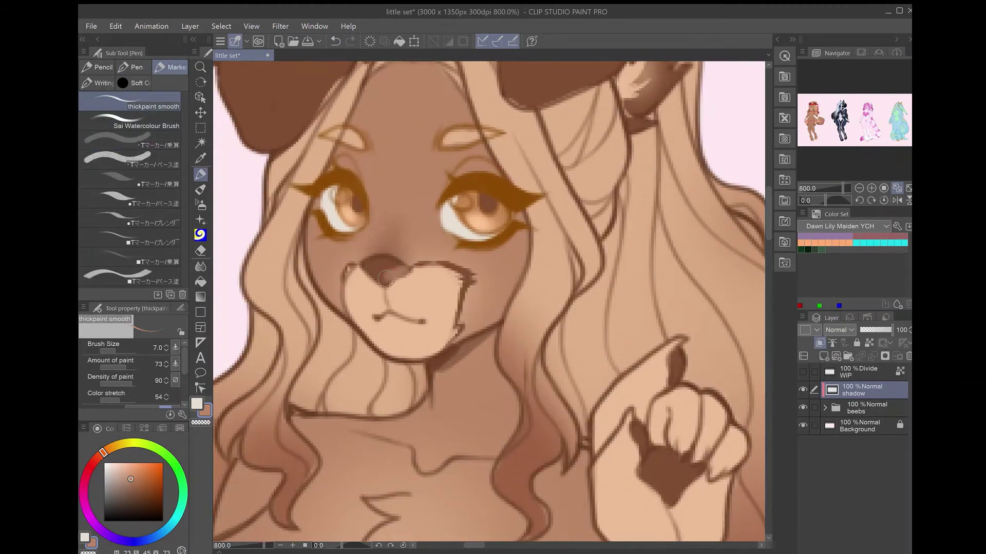
- Set the shadow layer to Multiply and try shading around the dog's nose, mouth and hairline
left_click_drag(384, 267, 405, 282)
mouse_move(359, 216)
left_mouse_down()
mouse_move(324, 187)
mouse_move(300, 196)
left_mouse_up()
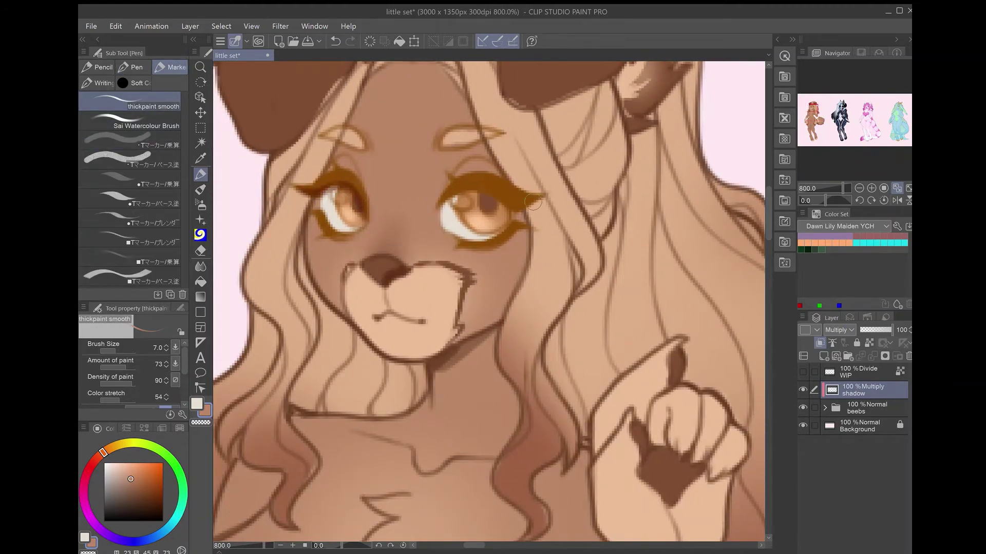
left_click_drag(539, 203, 459, 193)
left_click_drag(331, 199, 311, 215)
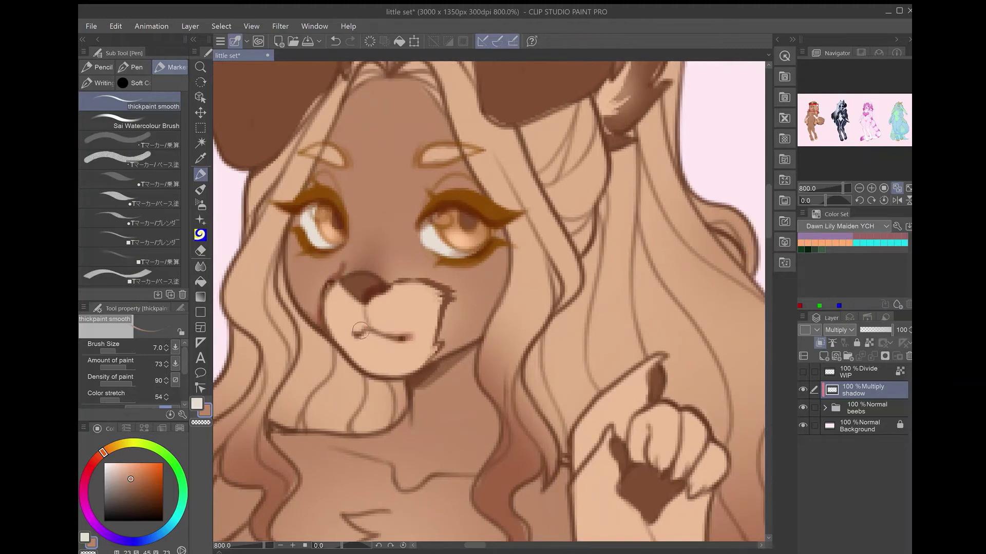
left_click_drag(363, 241, 381, 339)
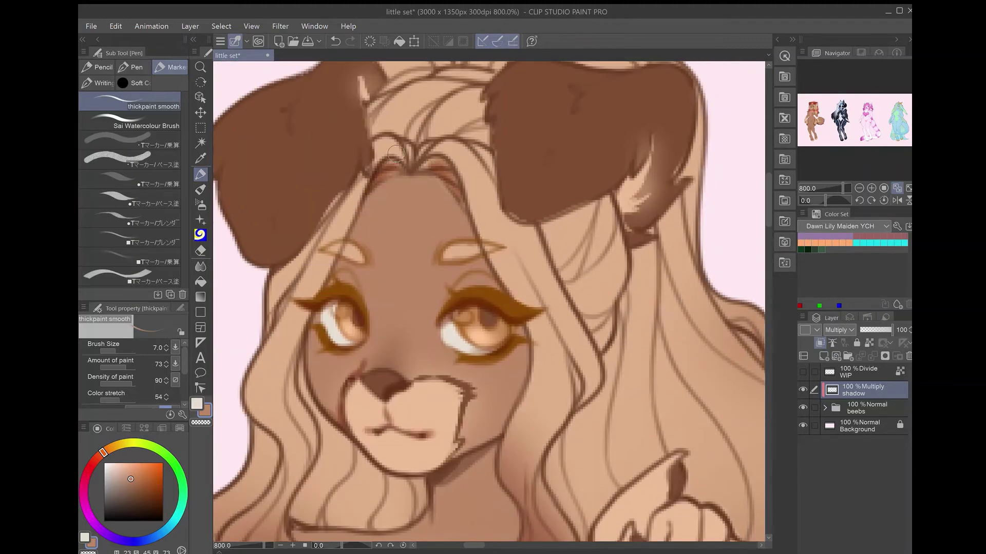
- Set the shadow layer to Add (Glow) and paint highlights on the dog's nose, eyes, left temple hair and left ear
mouse_move(338, 311)
left_mouse_down()
mouse_move(366, 291)
mouse_move(453, 402)
left_mouse_up()
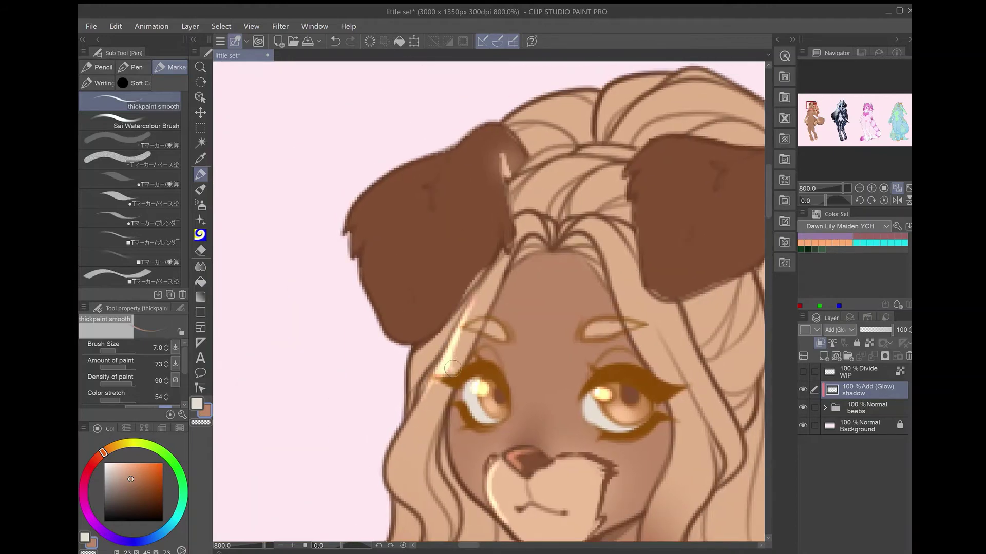
mouse_move(369, 231)
left_mouse_down()
mouse_move(355, 264)
mouse_move(425, 343)
mouse_move(409, 287)
left_mouse_up()
mouse_move(514, 233)
left_mouse_down()
mouse_move(495, 290)
mouse_move(421, 298)
left_mouse_up()
left_click_drag(462, 267, 355, 285)
mouse_move(549, 197)
left_mouse_down()
mouse_move(477, 238)
mouse_move(470, 226)
left_mouse_up()
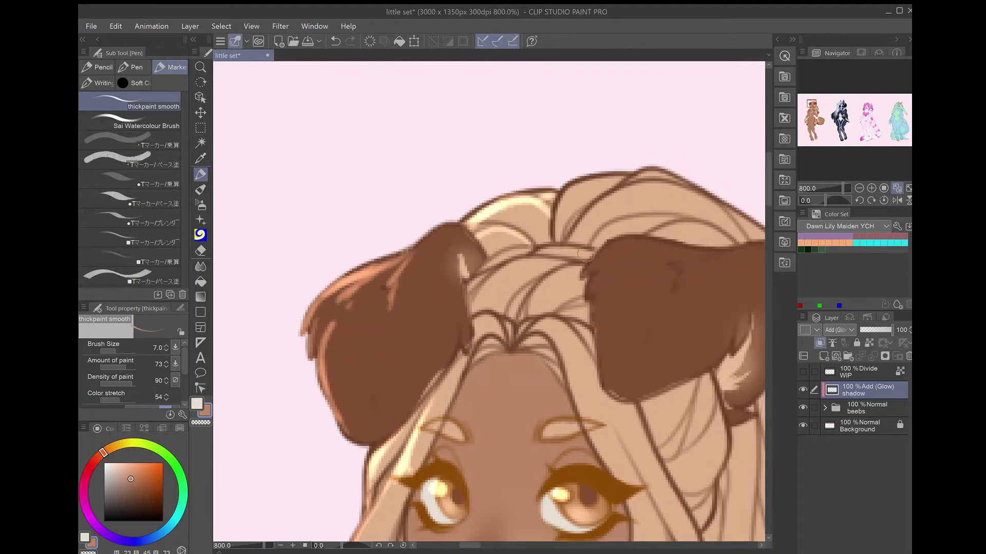
- Paint glowing highlights on the hair strands over the dog's crown and along the front edge of the right ear
left_click_drag(585, 246, 514, 254)
left_click_drag(542, 247, 474, 303)
left_click_drag(565, 262, 493, 288)
mouse_move(560, 256)
left_mouse_down()
mouse_move(536, 281)
mouse_move(598, 303)
mouse_move(611, 390)
left_mouse_up()
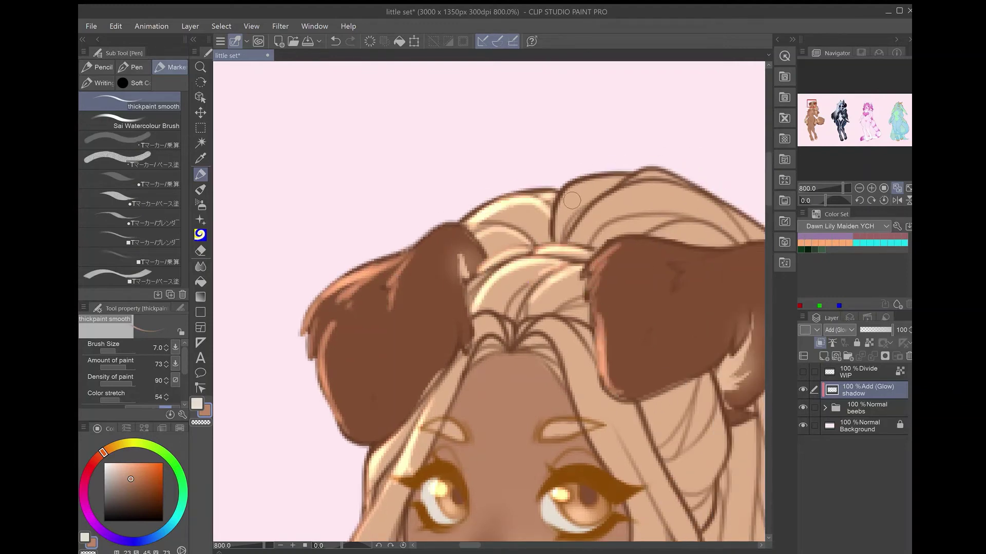
left_click_drag(569, 200, 405, 149)
left_click_drag(555, 177, 491, 184)
left_click_drag(493, 169, 424, 155)
left_click_drag(450, 189, 387, 126)
left_click_drag(513, 256, 545, 144)
left_click_drag(588, 236, 568, 315)
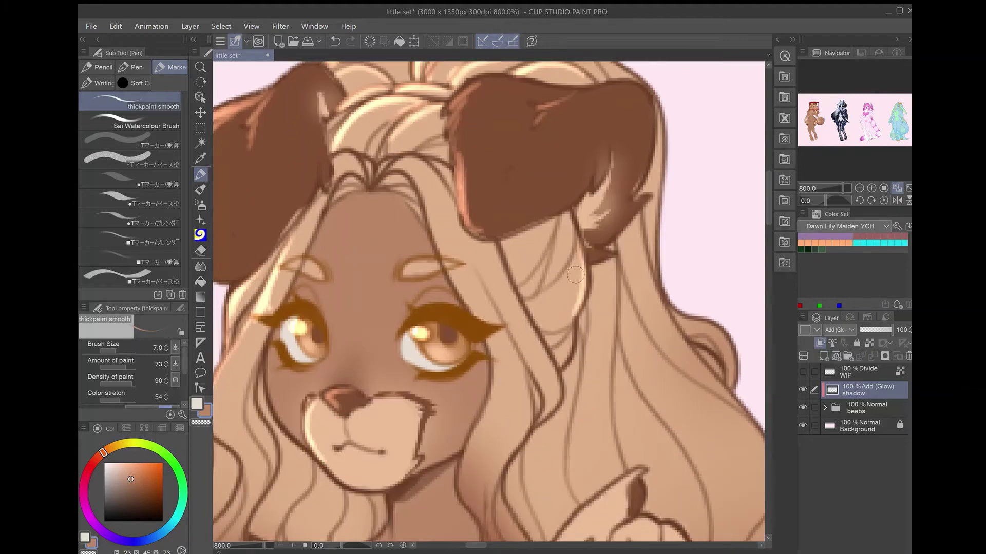
- Highlight the gathered hair below the right ear and the front lock beside the dog's right-hand eye
left_click_drag(586, 267, 544, 333)
left_click_drag(572, 331, 534, 419)
mouse_move(554, 383)
left_mouse_down()
mouse_move(490, 222)
mouse_move(494, 181)
left_mouse_up()
left_click_drag(544, 241, 508, 338)
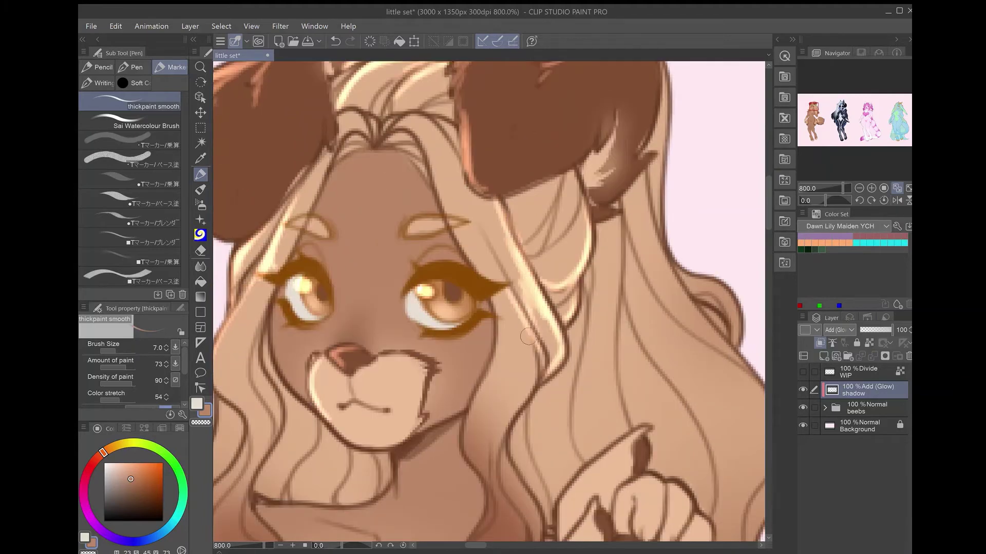
mouse_move(539, 303)
left_mouse_down()
mouse_move(493, 462)
mouse_move(515, 403)
mouse_move(462, 442)
mouse_move(552, 285)
left_mouse_up()
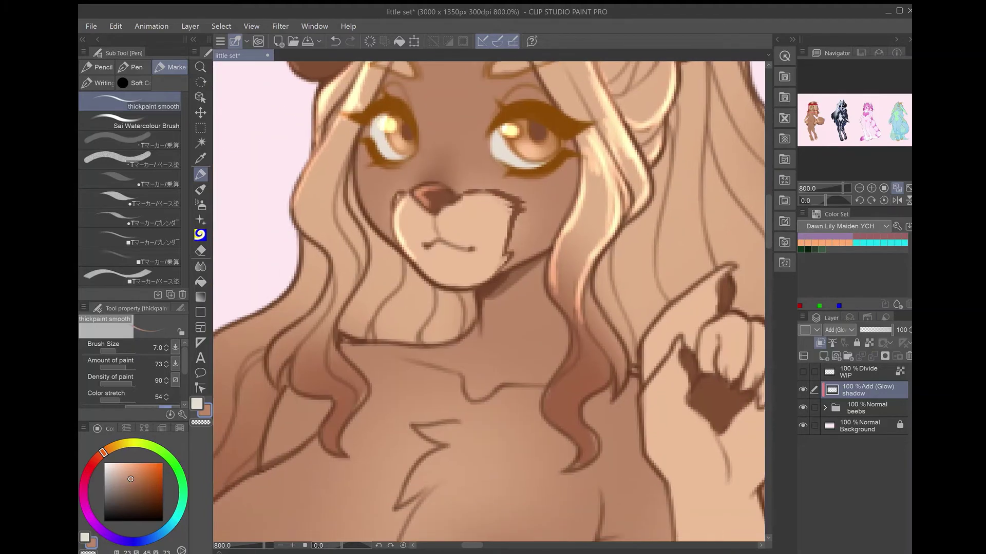
- Highlight the dog's left-hand front lock down to its curled end and the hair strands below the chin
left_click(572, 241, "alt")
mouse_move(308, 218)
left_mouse_down()
mouse_move(457, 262)
mouse_move(503, 344)
mouse_move(423, 411)
mouse_move(485, 307)
left_mouse_up()
left_click(456, 261, "alt")
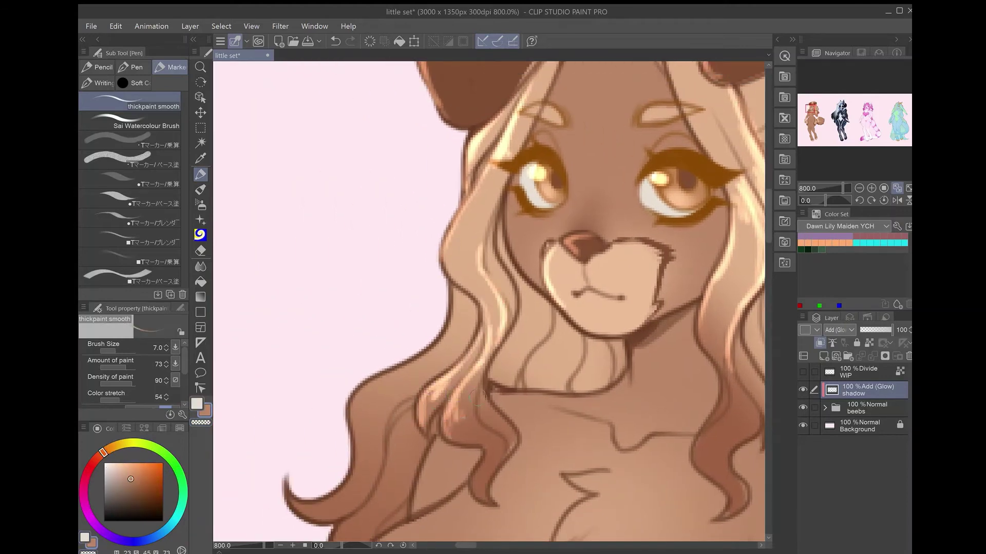
left_click_drag(486, 401, 481, 455)
left_click_drag(547, 299, 516, 367)
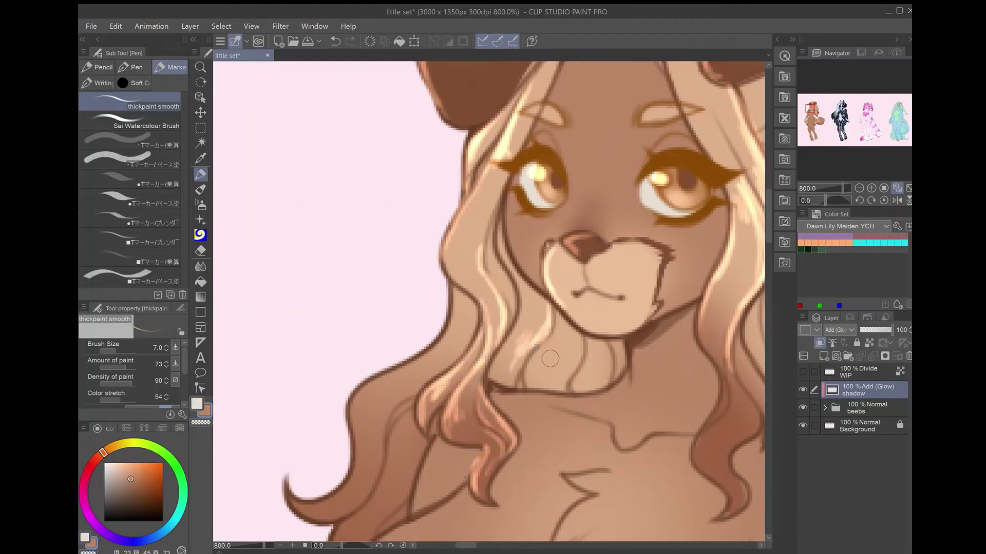
left_click_drag(595, 337, 474, 300)
- Highlight the right-hand lock's tip, the collarbone, the chest fluff and the dog's left-hand shoulder
left_click_drag(574, 381, 598, 341)
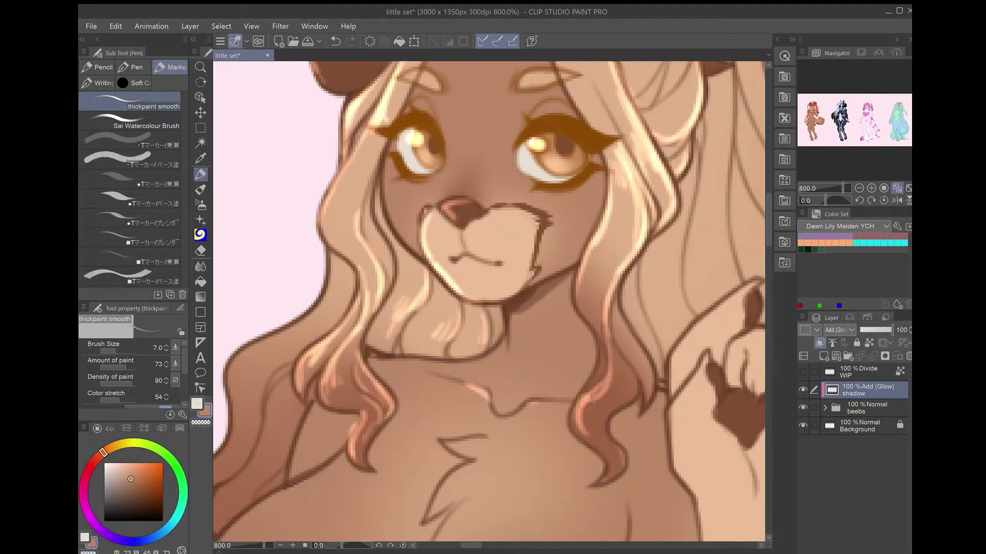
left_click_drag(580, 411, 590, 452)
left_click_drag(590, 451, 591, 205)
mouse_move(552, 277)
left_mouse_down()
mouse_move(508, 329)
mouse_move(739, 432)
left_mouse_up()
left_click_drag(565, 306, 425, 417)
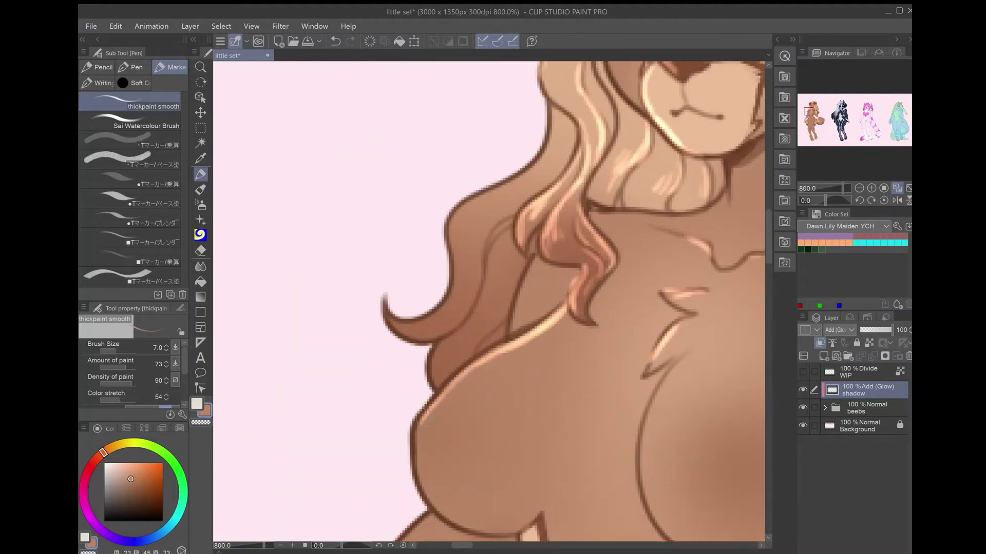
- Add highlight strokes to the reddish back hair behind the dog's left-hand shoulder
mouse_move(461, 322)
left_mouse_down()
mouse_move(488, 267)
mouse_move(452, 236)
mouse_move(437, 329)
left_mouse_up()
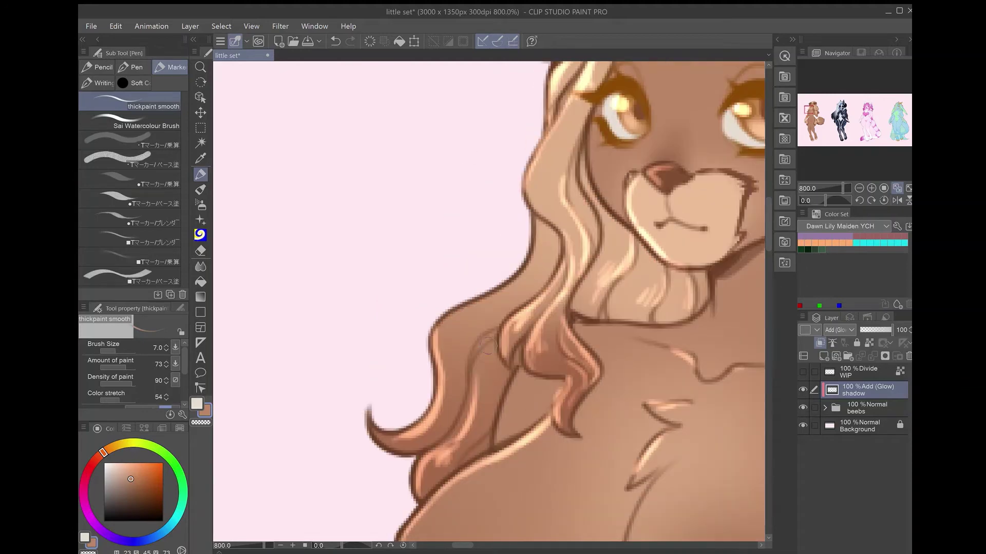
left_click_drag(493, 355, 478, 436)
left_click_drag(517, 372, 495, 442)
scroll(495, 442, "down", 3)
key("ctrl+0")
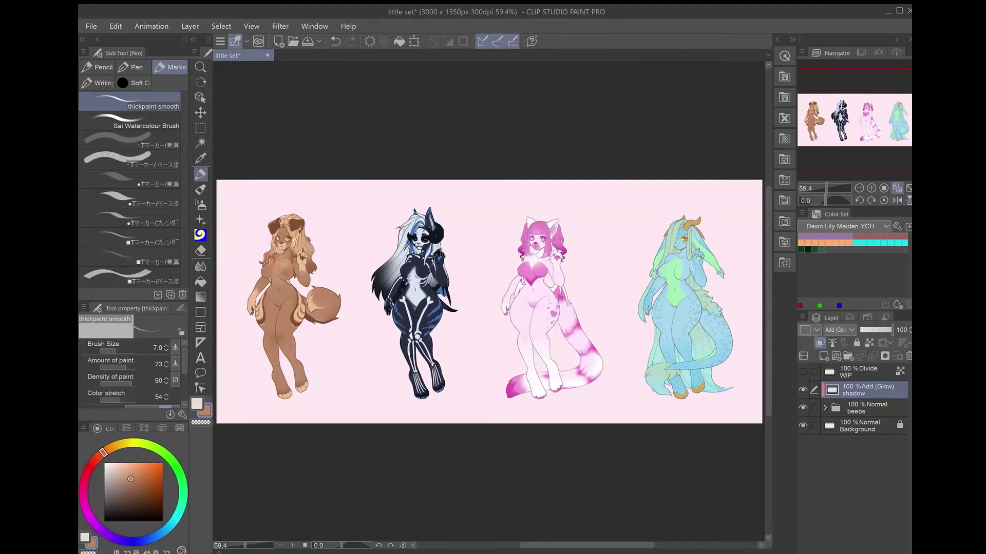
- Highlight the fingers, palm pad and outer edge of the dog's raised hand
scroll(293, 221, "up", 10)
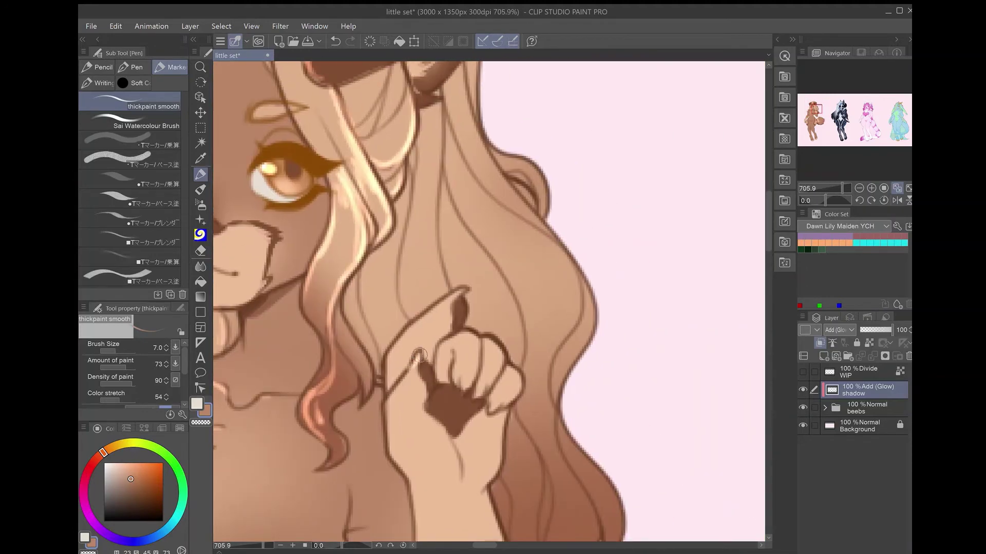
left_click_drag(461, 291, 443, 345)
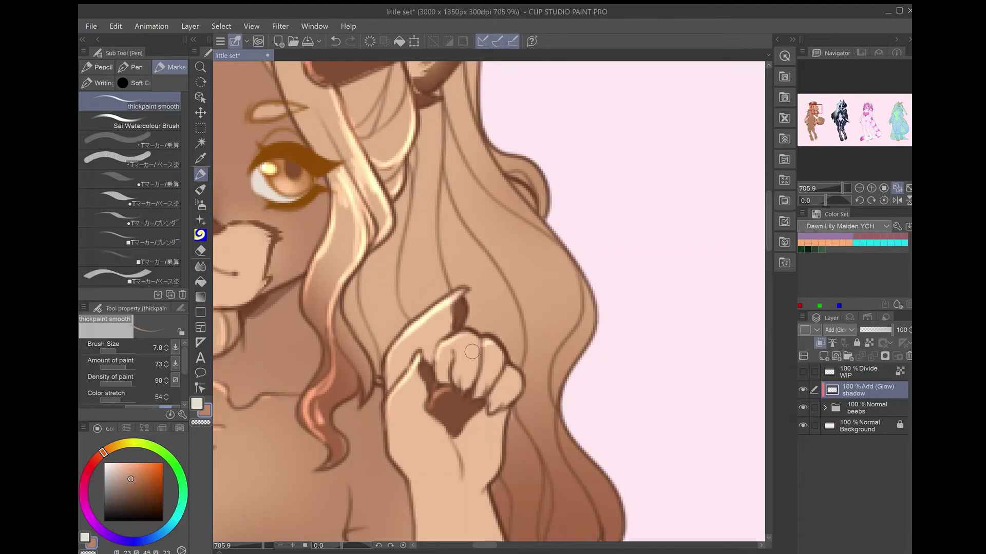
left_click_drag(507, 376, 544, 461)
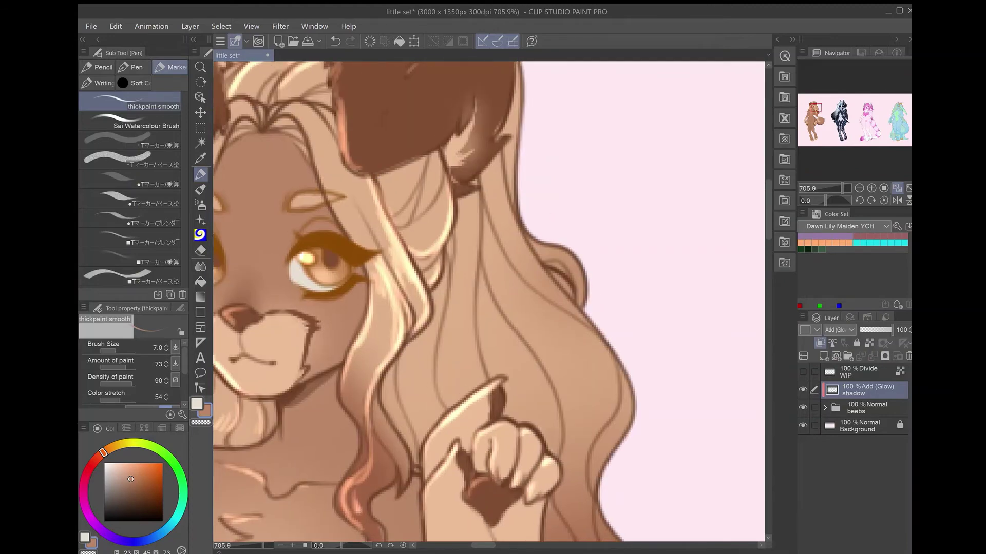
- Highlight the outer waves and small curl of the back hair on the dog's right-hand side
left_click_drag(560, 258, 583, 302)
left_click_drag(494, 159, 574, 263)
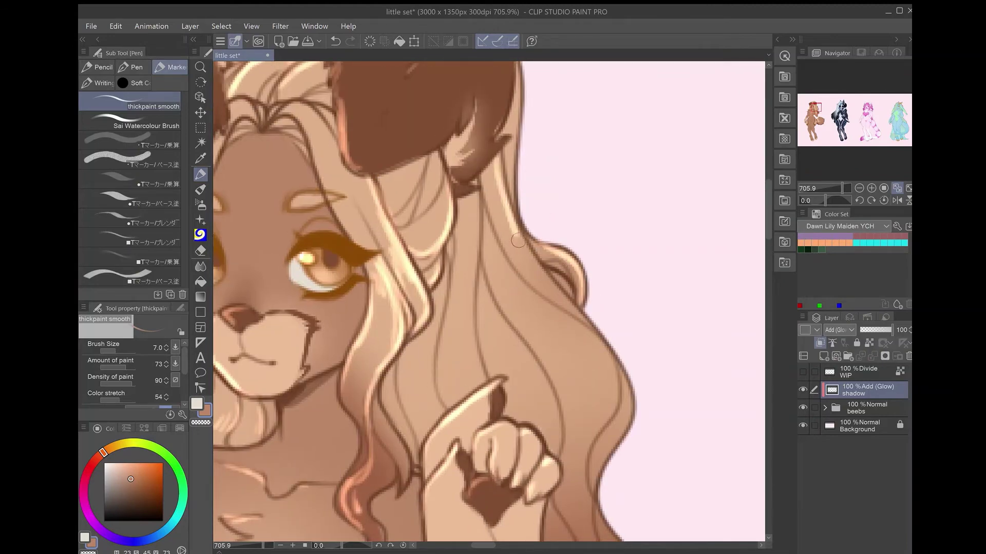
left_click_drag(511, 217, 604, 331)
left_click_drag(591, 325, 630, 406)
mouse_move(633, 349)
left_mouse_down()
mouse_move(594, 490)
mouse_move(617, 329)
mouse_move(575, 341)
mouse_move(570, 356)
left_mouse_up()
left_click_drag(554, 405, 486, 285)
left_click_drag(485, 385, 470, 283)
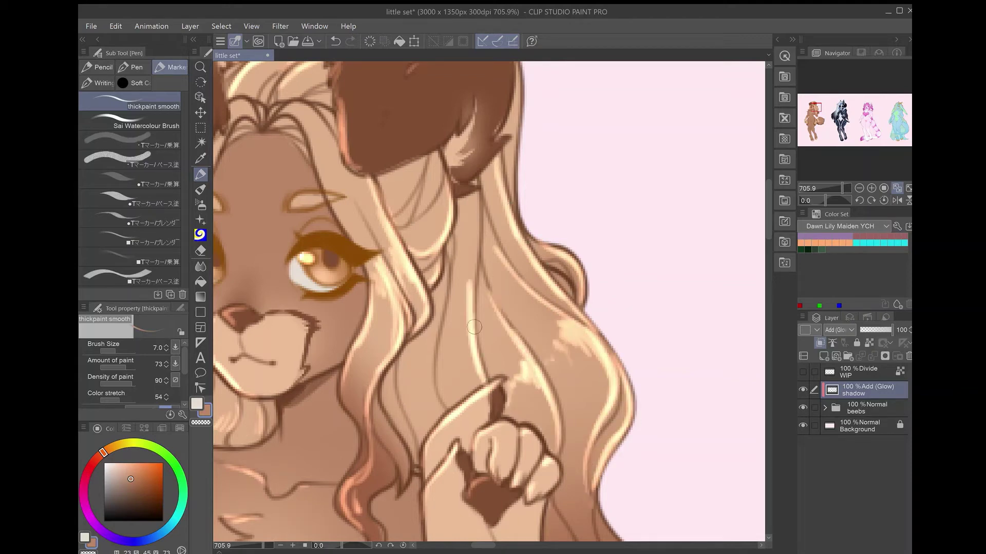
- Add thin highlights to the long hair strands between the dog's face and raised hand
left_click_drag(480, 334, 470, 203)
left_click_drag(446, 413, 433, 290)
left_click_drag(477, 403, 452, 329)
left_click_drag(428, 450, 401, 360)
left_click_drag(390, 455, 445, 362)
left_click_drag(460, 323, 423, 411)
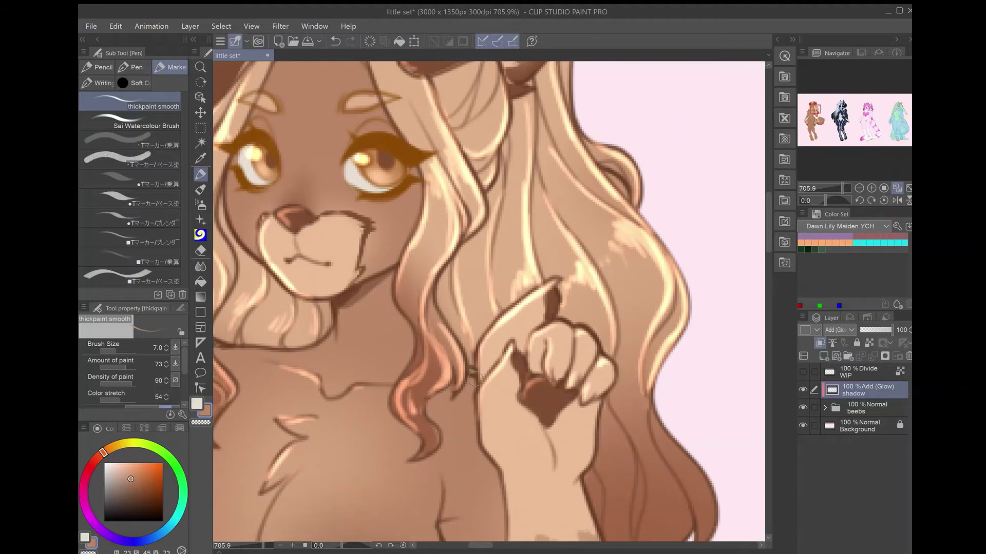
- Highlight the reddish lower ends of the back hair beside the dog's raised arm
left_click_drag(462, 452, 303, 275)
left_click_drag(493, 200, 534, 285)
left_click_drag(503, 252, 559, 359)
left_click_drag(488, 228, 527, 329)
mouse_move(529, 369)
left_mouse_down()
mouse_move(506, 277)
mouse_move(514, 344)
left_mouse_up()
left_click_drag(475, 362, 462, 259)
left_click_drag(478, 405, 462, 290)
- Paint a highlight down the inner edge of the dog's raised forearm
left_click_drag(355, 343, 473, 284)
left_click_drag(470, 218, 461, 408)
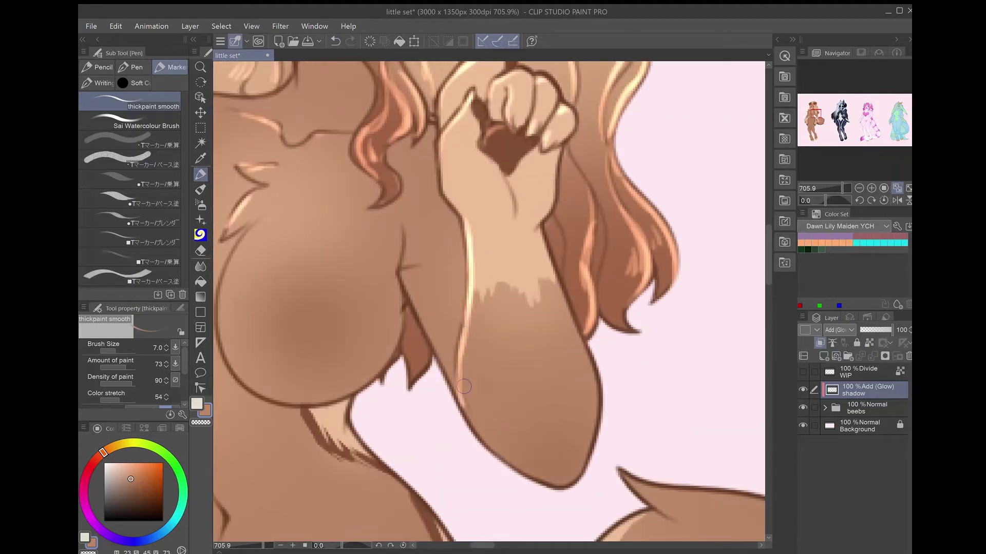
left_click_drag(458, 367, 520, 351)
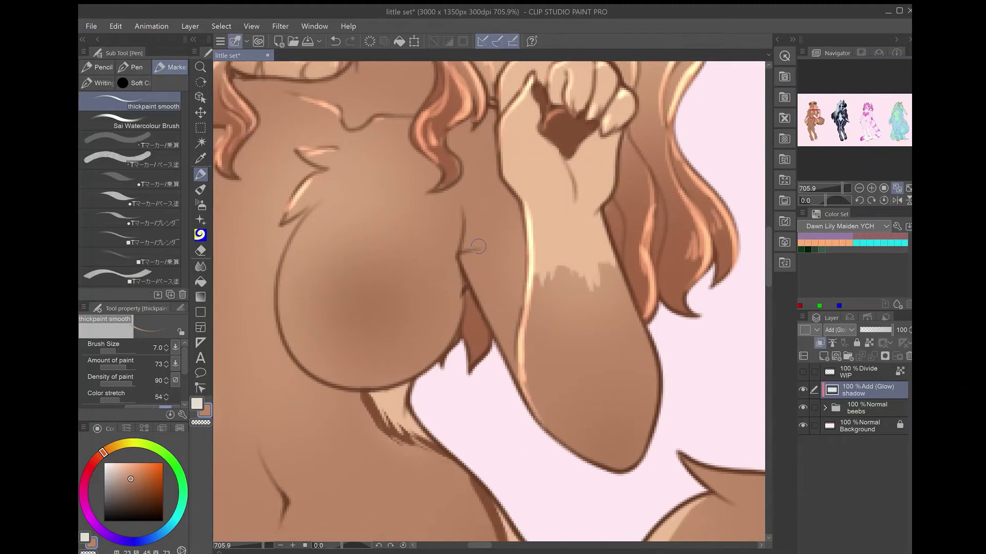
left_click_drag(478, 246, 672, 298)
- Highlight the edges of the dog's chest, navel and left-hand side of the waist
mouse_move(465, 220)
left_mouse_down()
mouse_move(431, 272)
mouse_move(421, 382)
left_mouse_up()
left_click_drag(467, 334, 421, 403)
mouse_move(452, 400)
left_mouse_down()
mouse_move(495, 349)
mouse_move(495, 328)
left_mouse_up()
mouse_move(434, 270)
left_mouse_down()
mouse_move(442, 352)
mouse_move(378, 430)
left_mouse_up()
left_click_drag(517, 370, 668, 318)
- Paint highlights along the outer edge of the dog's lowered arm and over its hand
left_click_drag(519, 231, 406, 410)
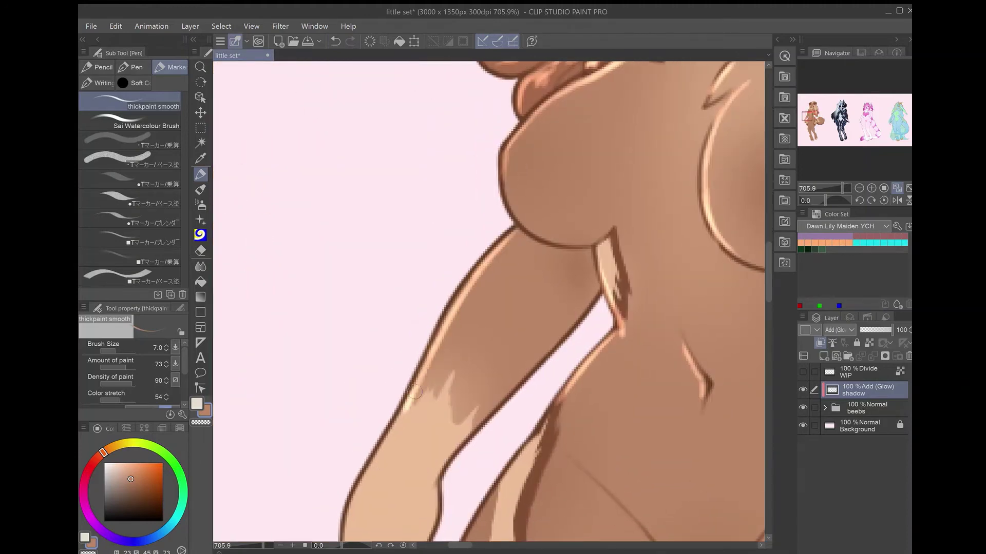
left_click_drag(421, 377, 359, 482)
left_click_drag(360, 482, 462, 390)
left_click_drag(438, 509, 406, 316)
left_click_drag(478, 332, 370, 224)
- Highlight the outer edge of the dog's left-hand hip, striped thigh and lower leg
left_click_drag(487, 184, 405, 369)
left_click_drag(415, 318, 439, 72)
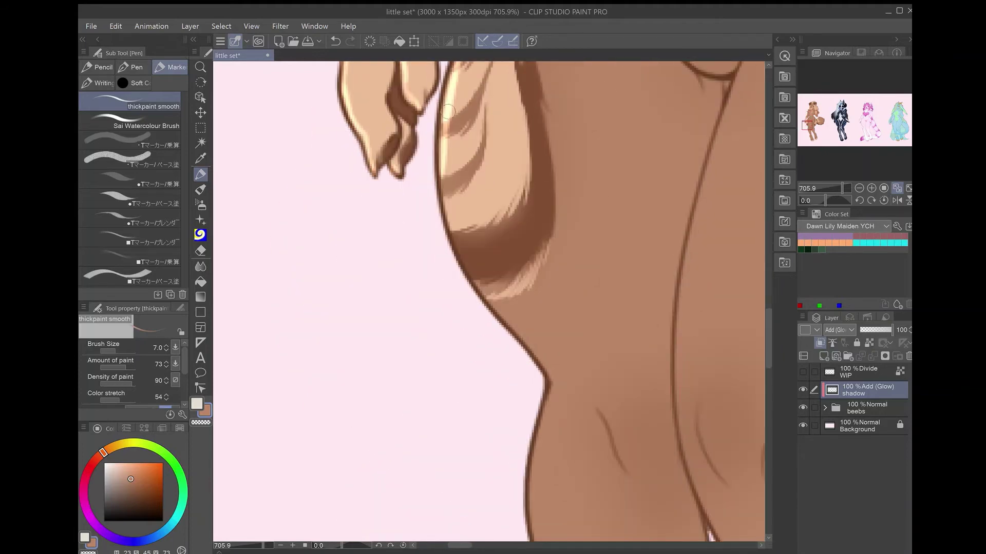
left_click_drag(449, 108, 490, 313)
mouse_move(457, 249)
left_mouse_down()
mouse_move(547, 378)
mouse_move(529, 524)
left_mouse_up()
scroll(506, 292, "down", 5)
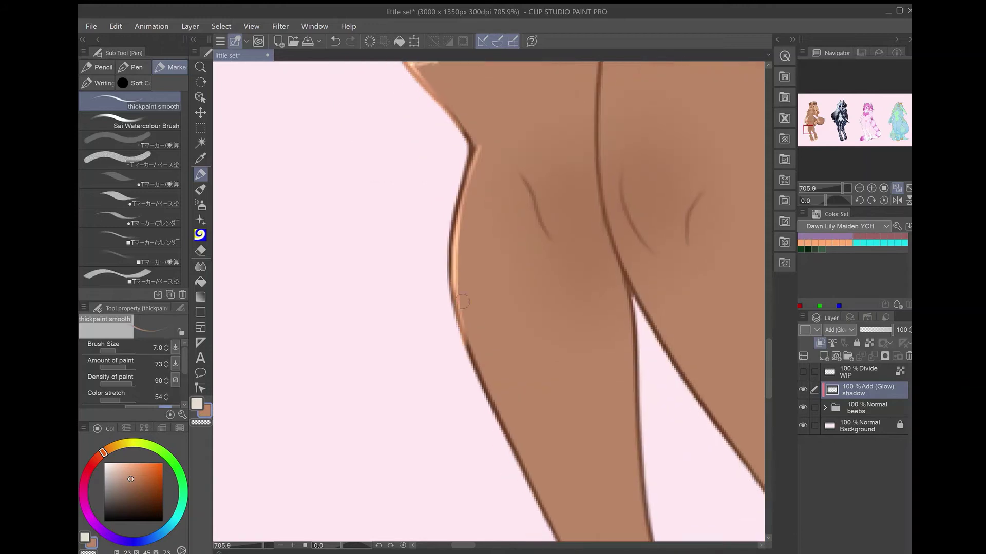
- Highlight the front edge of the right-hand thigh and the hip creases, and save the file
left_click_drag(629, 278, 606, 161)
scroll(564, 257, "up", 3)
left_click_drag(637, 416, 621, 254)
left_click_drag(657, 149, 623, 267)
scroll(590, 256, "up", 3)
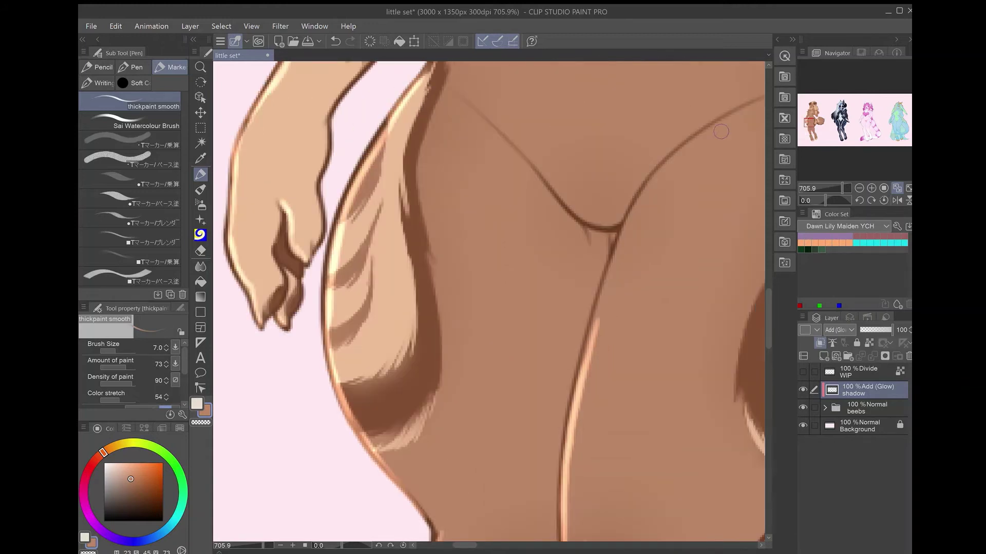
left_click_drag(688, 110, 605, 291)
left_click_drag(619, 243, 593, 334)
mouse_move(603, 226)
left_mouse_down()
mouse_move(565, 203)
mouse_move(498, 132)
left_mouse_up()
key("ctrl+0")
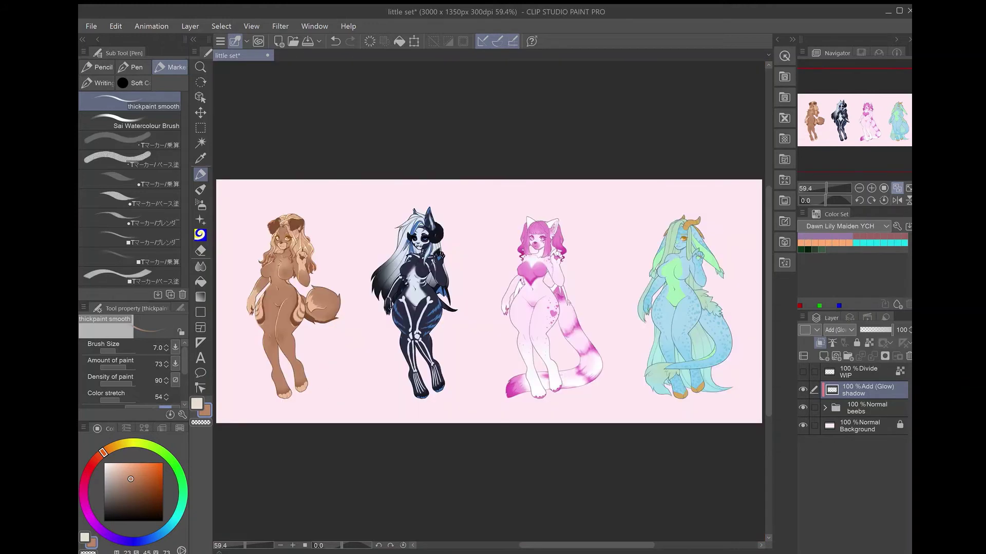
key("ctrl+s")
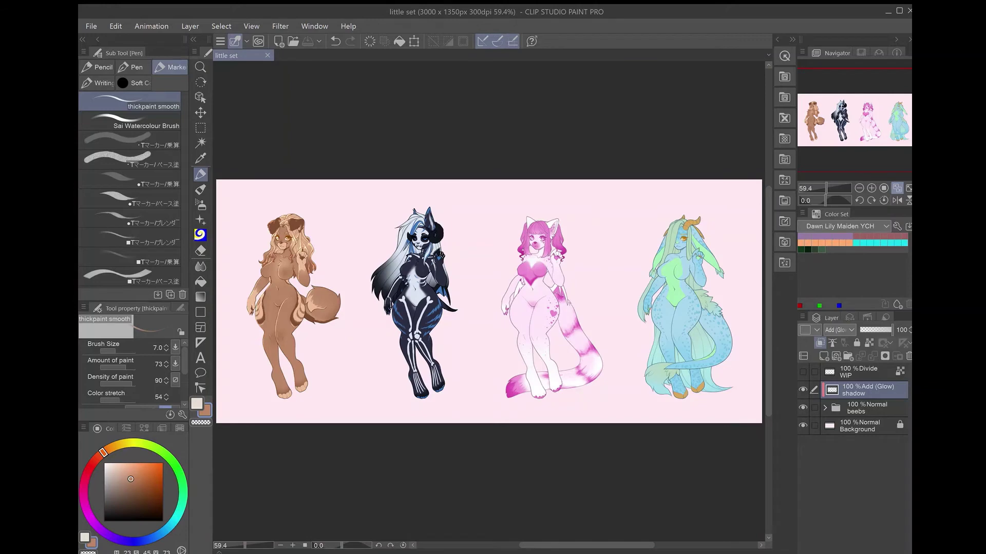
- Paint highlights along the dog's tail on the light fur patch, the pointed fur tufts and the edge near the hip
scroll(308, 308, "up", 10)
left_click_drag(461, 353, 452, 308)
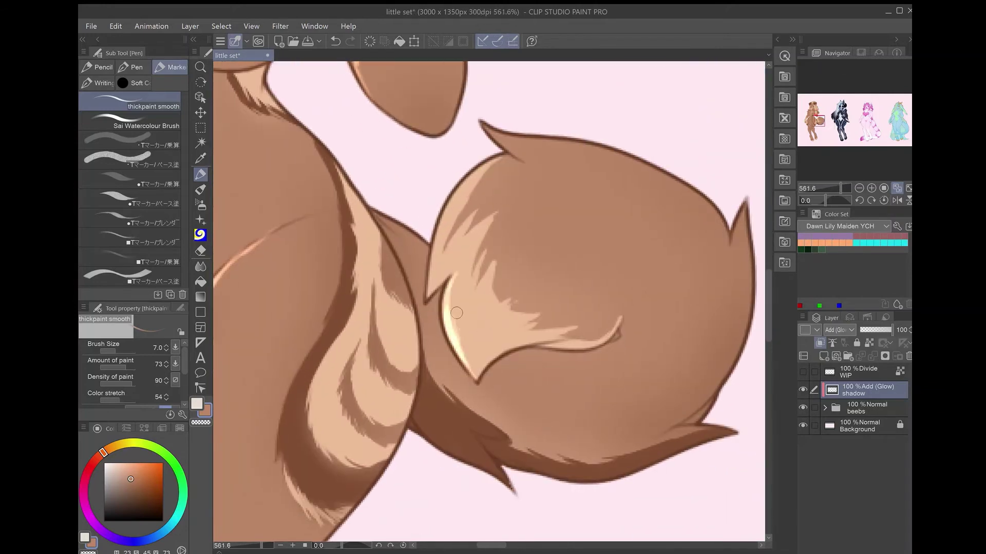
left_click_drag(437, 272, 480, 167)
left_click_drag(426, 303, 444, 225)
mouse_move(479, 118)
left_mouse_down()
mouse_move(418, 95)
mouse_move(415, 167)
left_mouse_up()
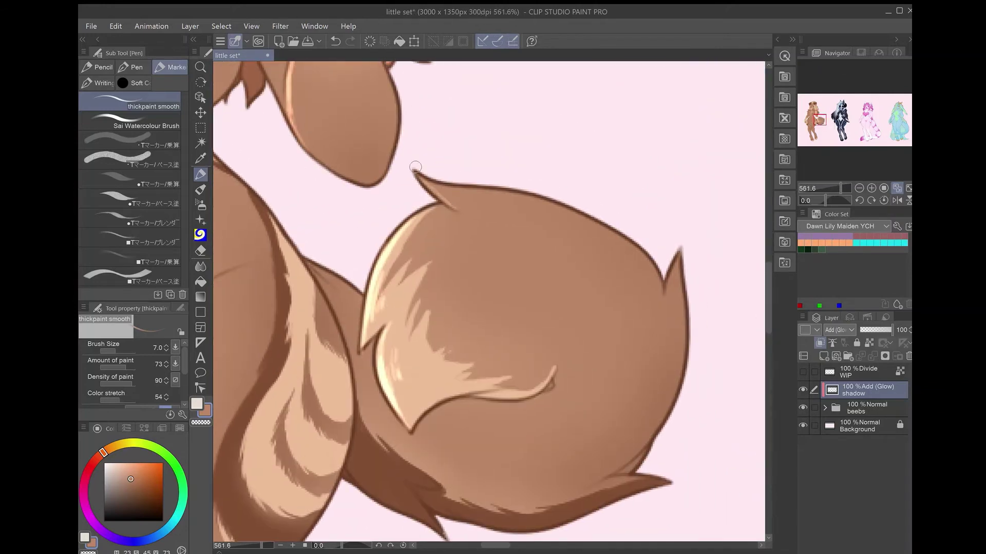
mouse_move(531, 370)
left_mouse_down()
mouse_move(421, 334)
mouse_move(422, 342)
left_mouse_up()
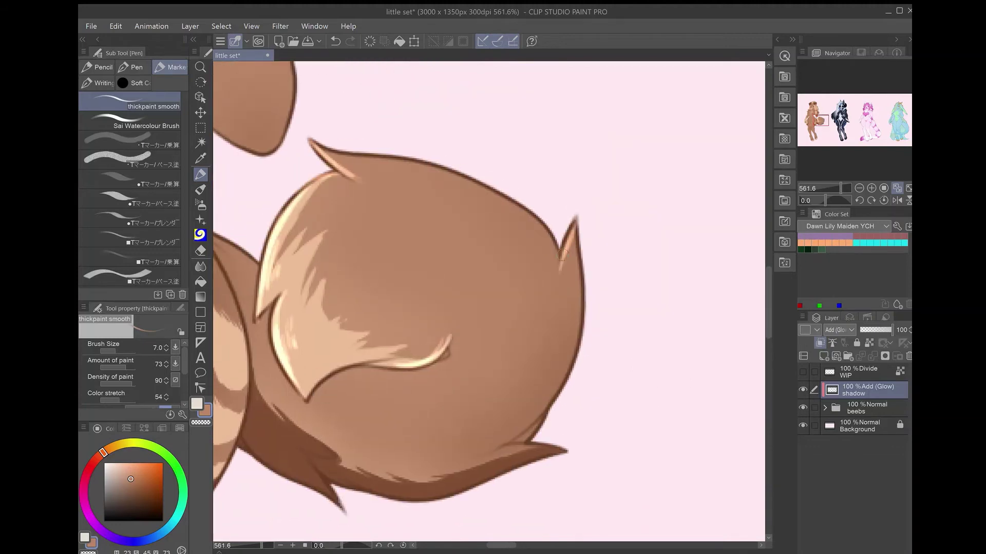
left_click_drag(359, 122, 455, 91)
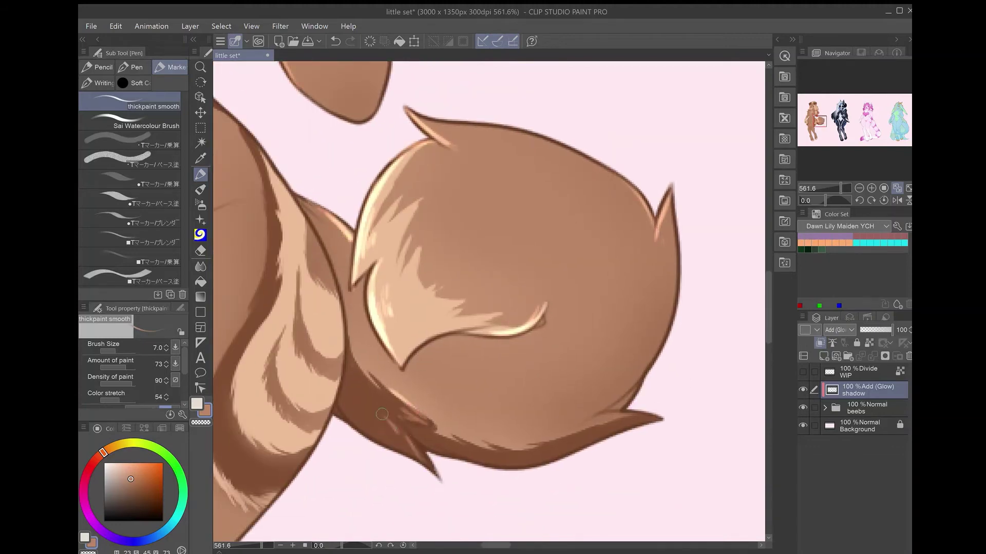
- Highlight the dog's toes and the edges of its lower legs and feet, and save the file
scroll(632, 378, "down", 10)
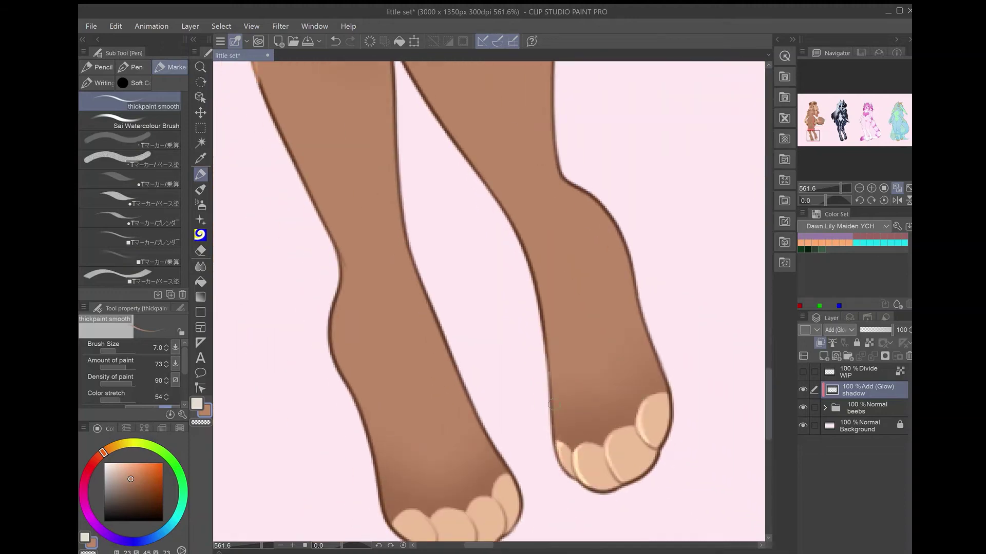
left_click_drag(553, 405, 532, 274)
scroll(478, 499, "down", 3)
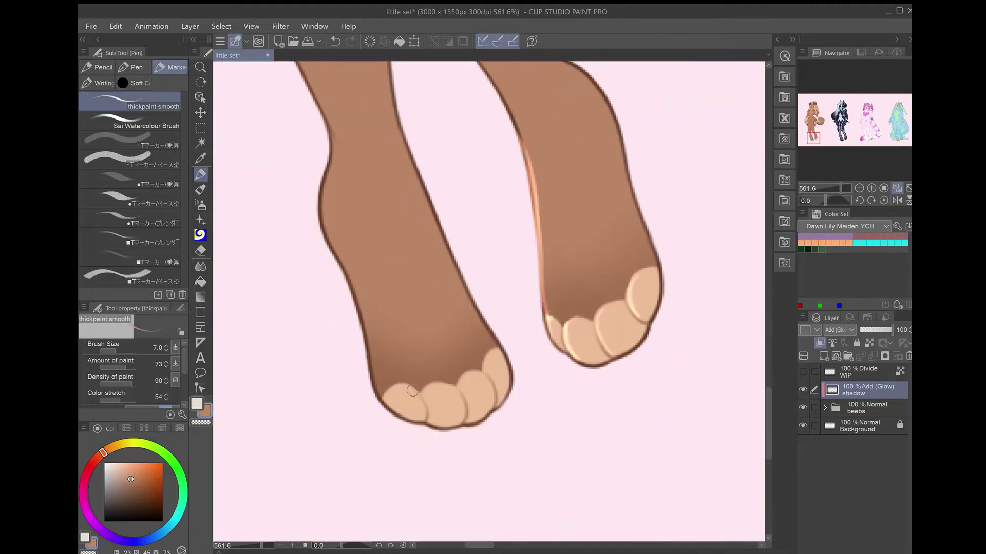
scroll(493, 356, "up", 5)
mouse_move(392, 282)
left_mouse_down()
mouse_move(411, 439)
mouse_move(426, 475)
left_mouse_up()
scroll(426, 475, "up", 4)
mouse_move(434, 371)
left_mouse_down()
mouse_move(464, 495)
mouse_move(418, 352)
left_mouse_up()
scroll(479, 460, "up", 3)
key("ctrl+0")
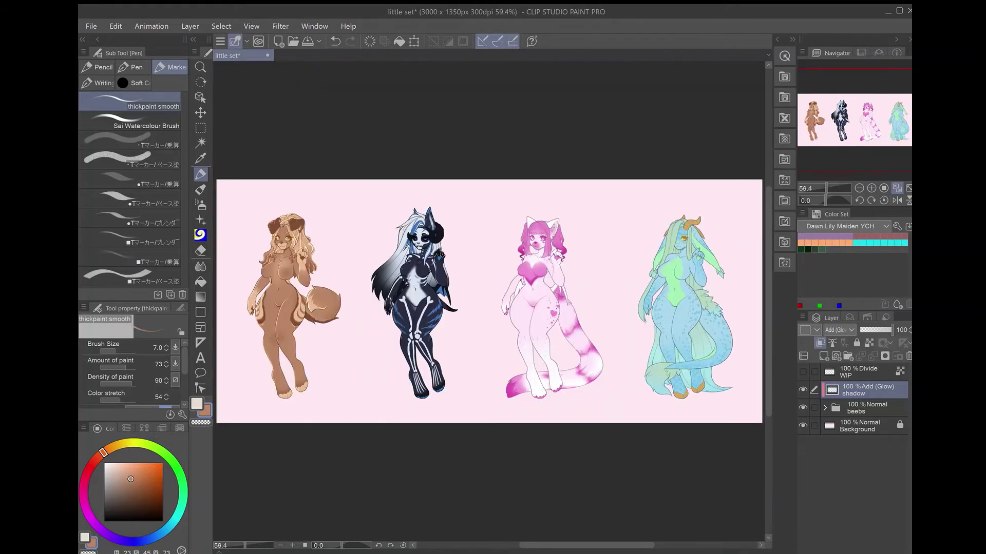
key("ctrl+s")
- Pick a blue highlight colour and paint highlights along the muzzle and cheek of the horned skeleton character's face
scroll(403, 250, "up", 4)
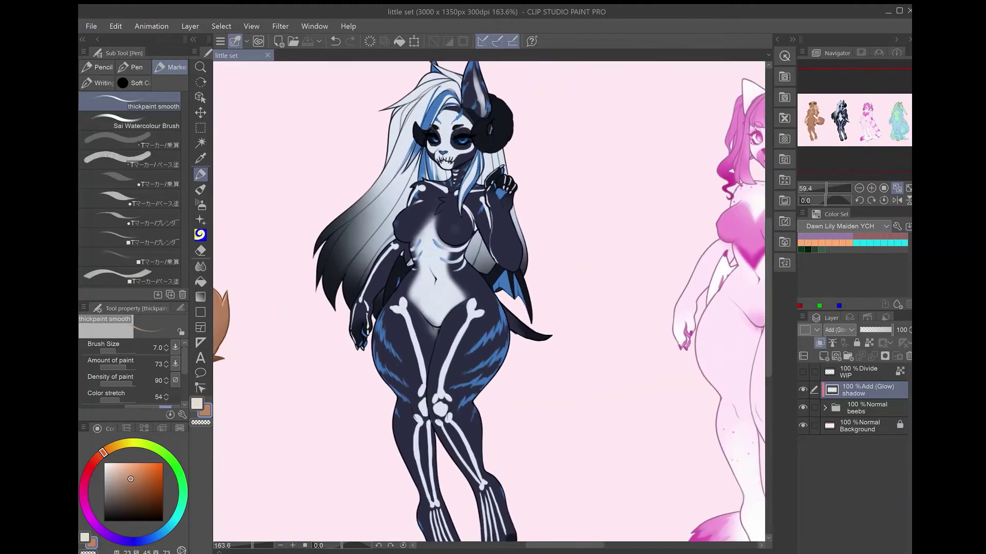
scroll(488, 303, "up", 4)
scroll(534, 290, "up", 3)
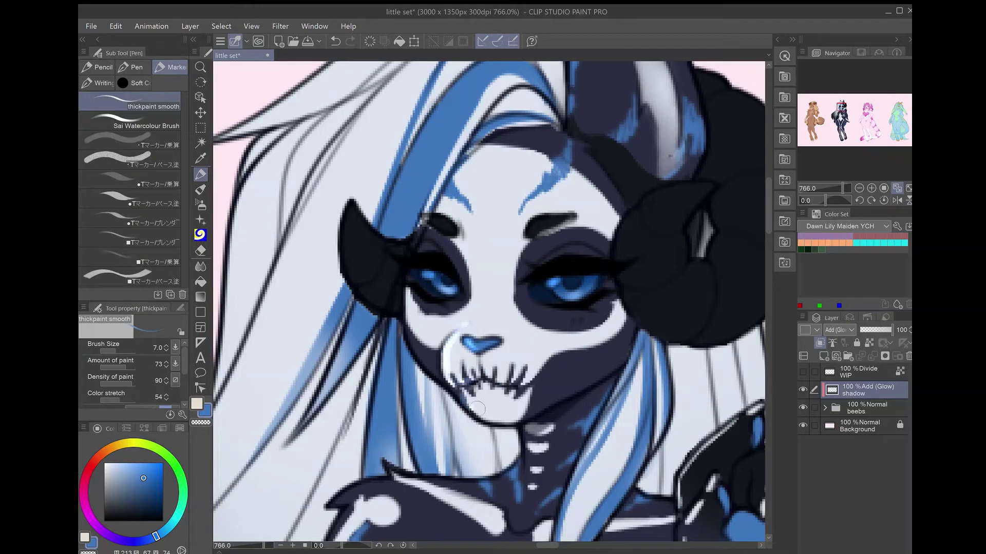
left_click_drag(431, 319, 464, 395)
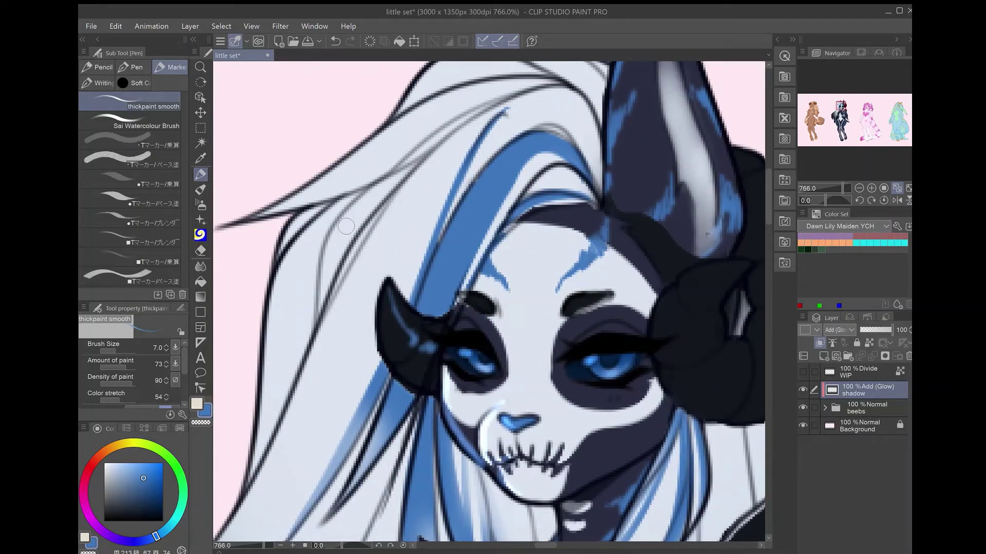
- Add blue highlight strokes along the outer curves and ridges of both of the skeleton character's black horns
scroll(609, 231, "right", 5)
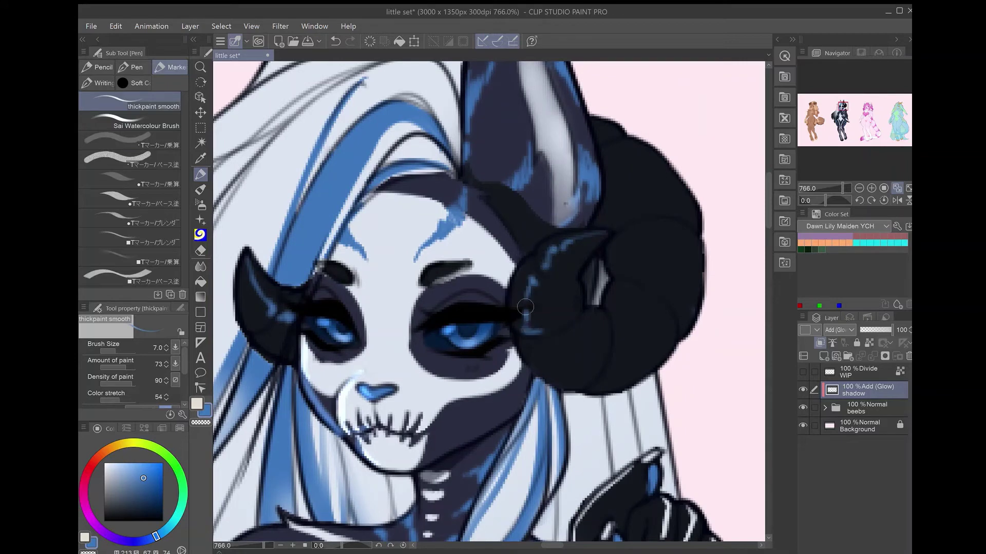
scroll(584, 375, "right", 5)
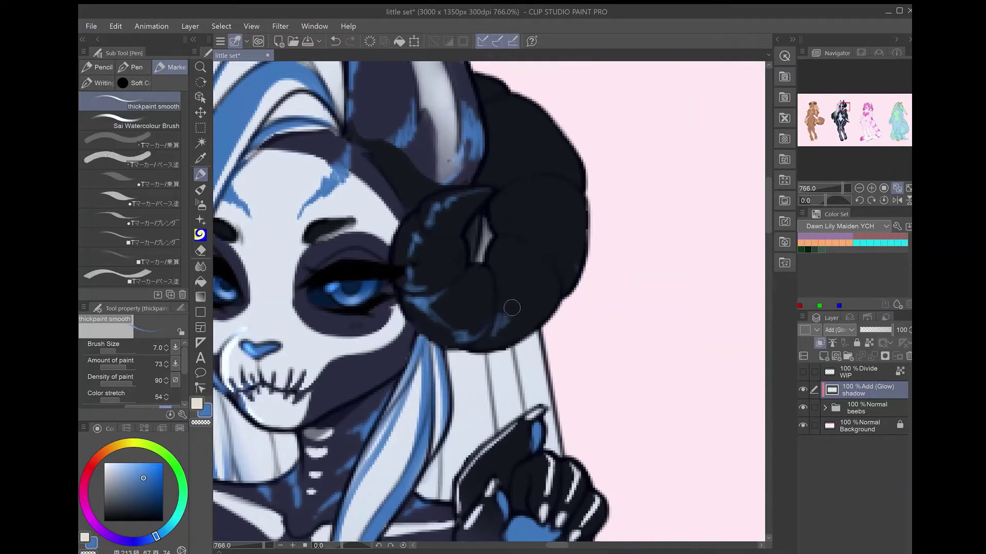
left_click_drag(536, 268, 542, 257)
left_click_drag(539, 188, 549, 241)
scroll(547, 243, "up", 5)
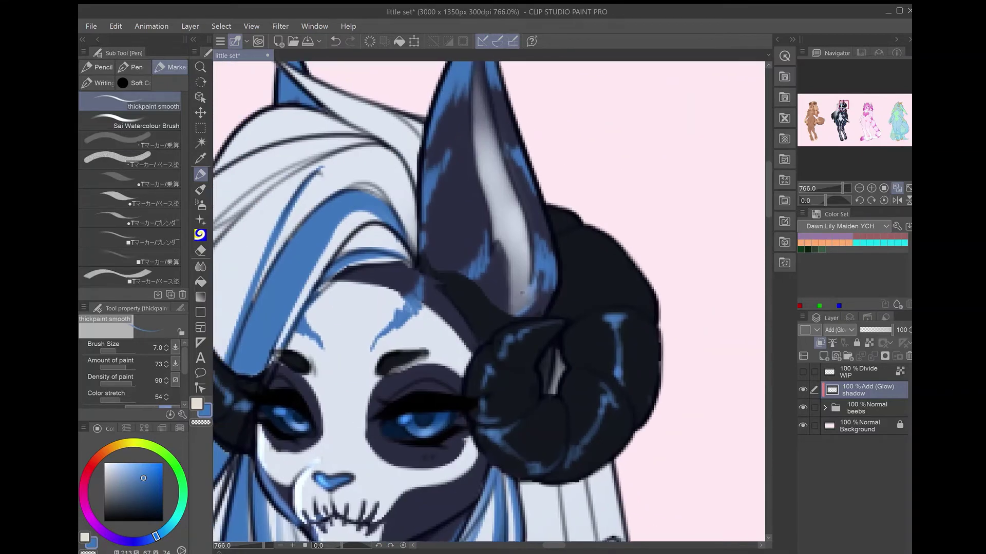
scroll(561, 214, "down", 5)
scroll(616, 314, "up", 5)
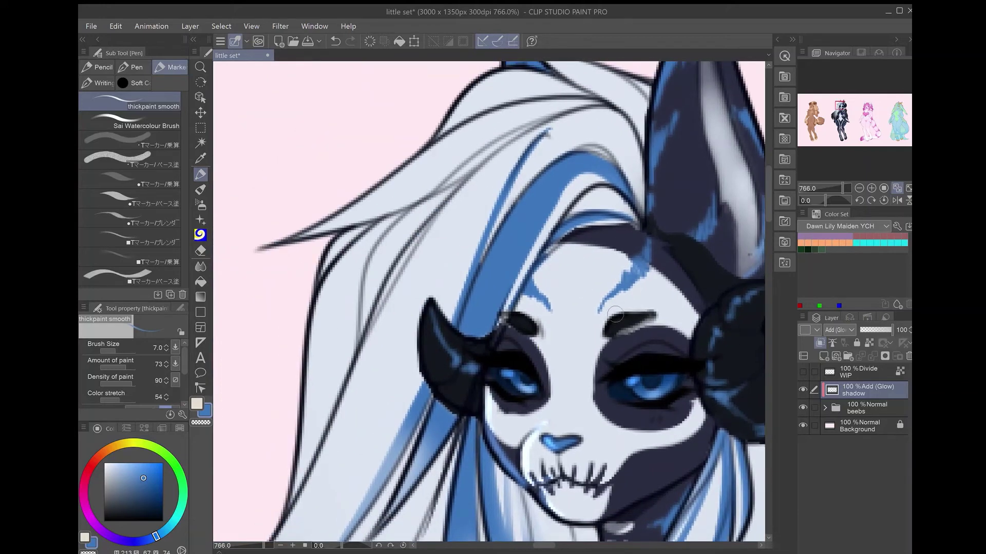
- Lock the layer's transparent pixels, recolour the horn highlights a paler blue with the 400 px Fill-in-mono pen, and return to the thickpaint brush
key("ctrl+0")
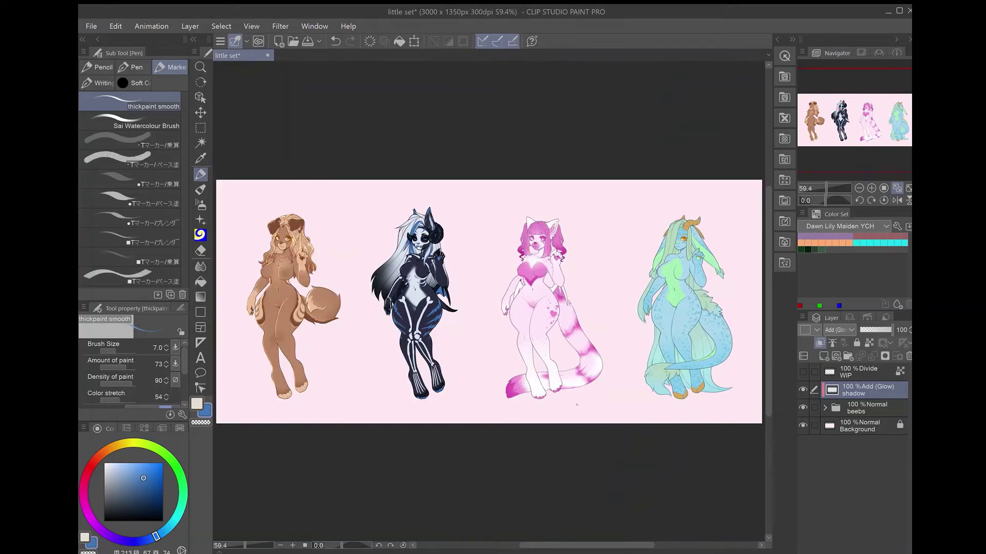
key("p")
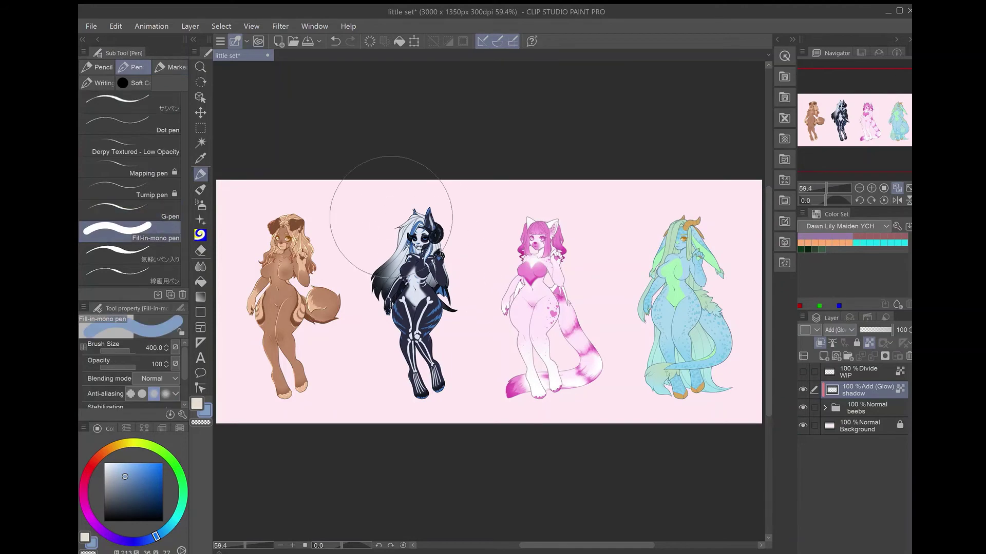
scroll(424, 230, "up", 10)
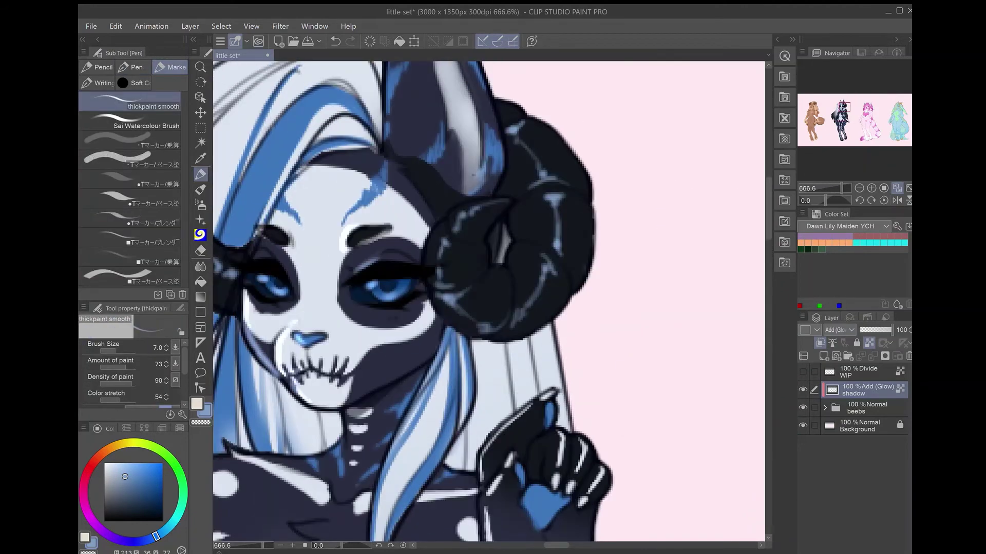
key("e")
key("p")
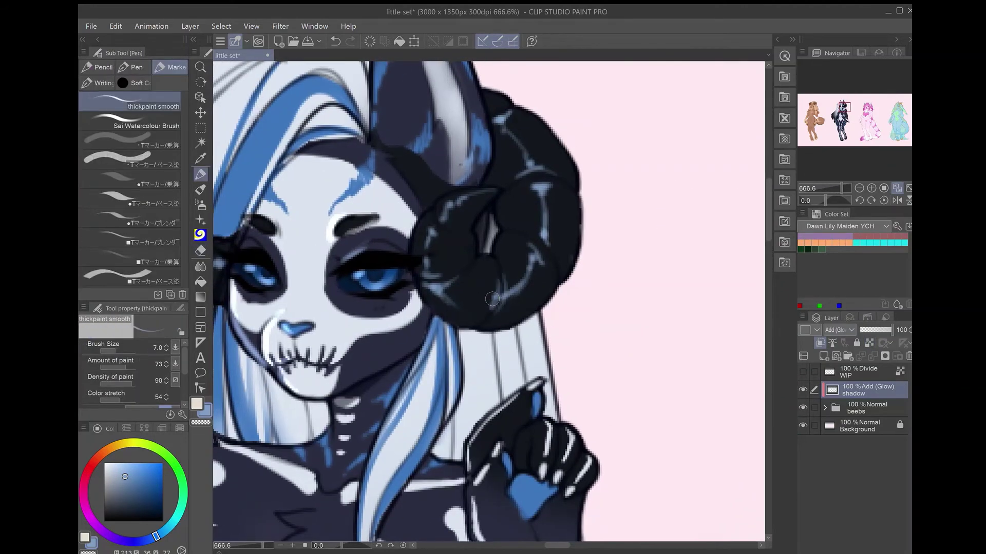
- Highlight the skeleton character's lower horn curl, eyes, collarbone and the hair locks hanging beside the neck
left_click_drag(417, 190, 554, 173)
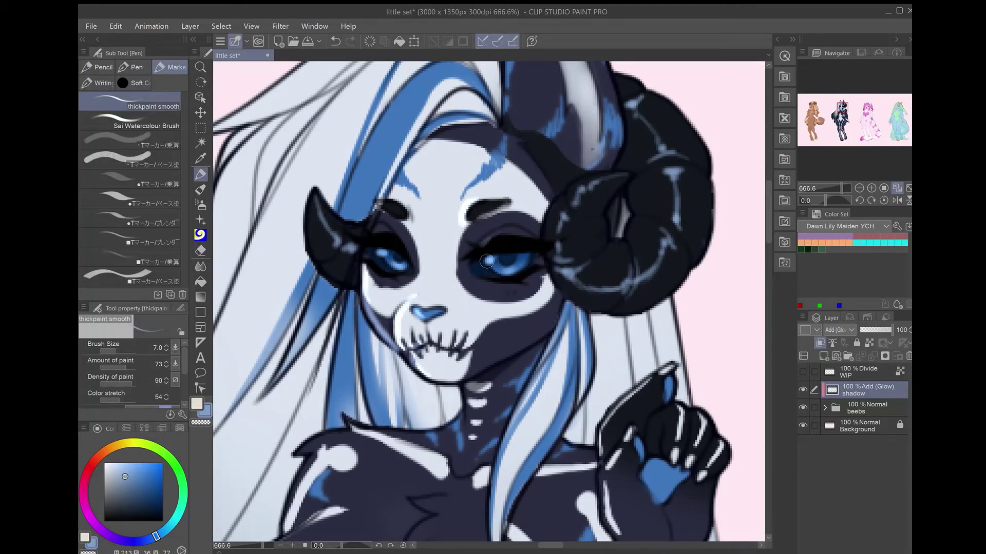
left_click_drag(380, 252, 362, 132)
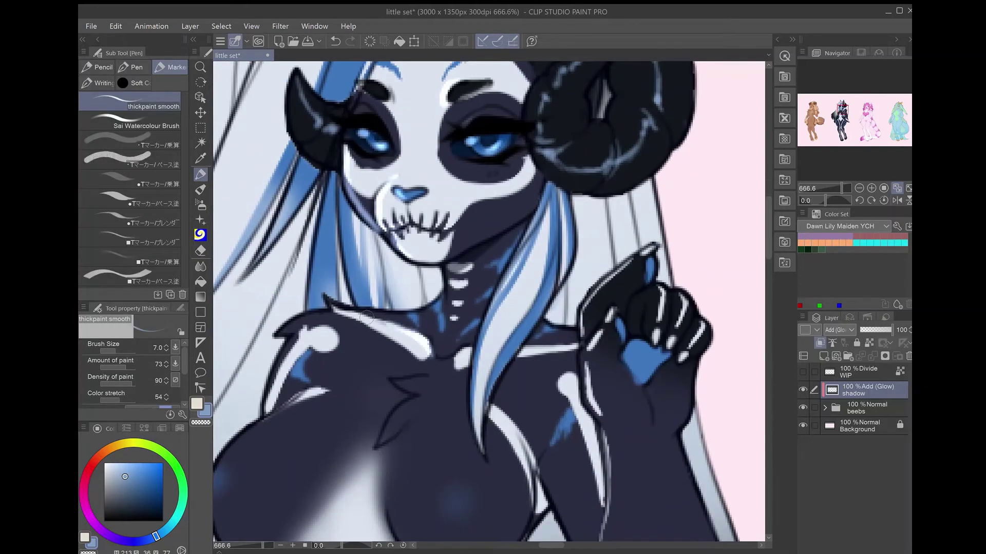
left_click_drag(512, 329, 617, 383)
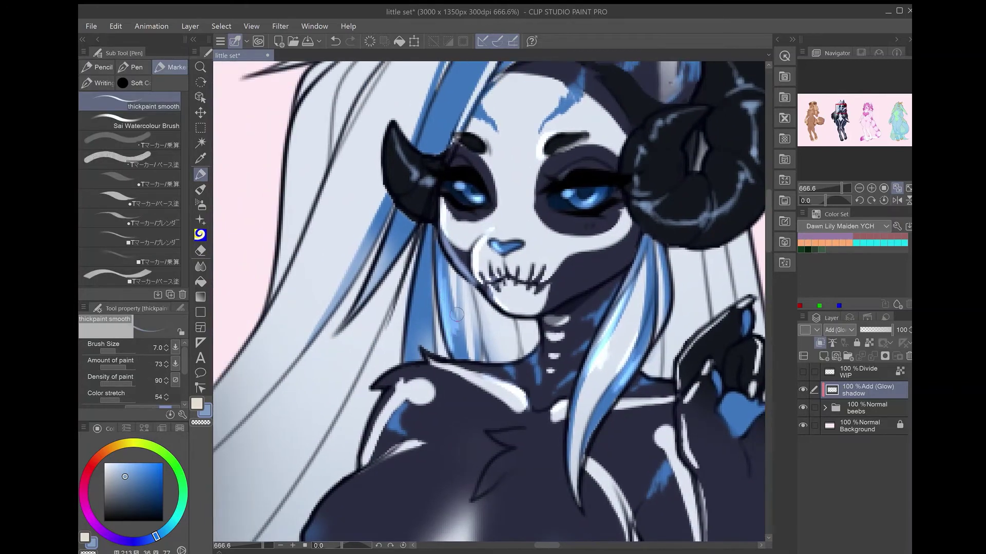
left_click_drag(518, 338, 610, 452)
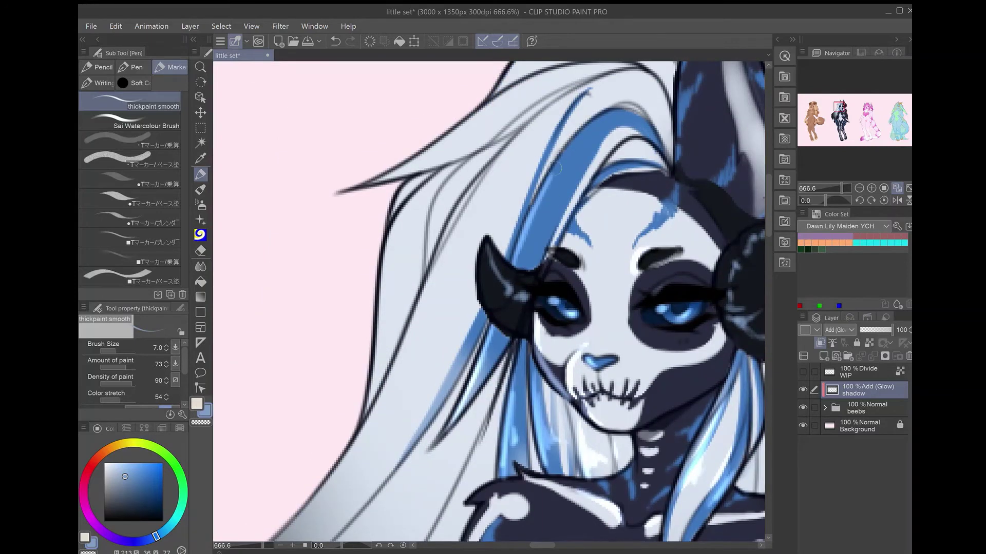
- Paint highlights on the blue-striped fringe and down the long white hair beside the left-hand horn
mouse_move(606, 151)
left_mouse_down()
mouse_move(657, 110)
mouse_move(595, 70)
mouse_move(472, 205)
mouse_move(370, 428)
left_mouse_up()
left_click_drag(401, 380, 470, 302)
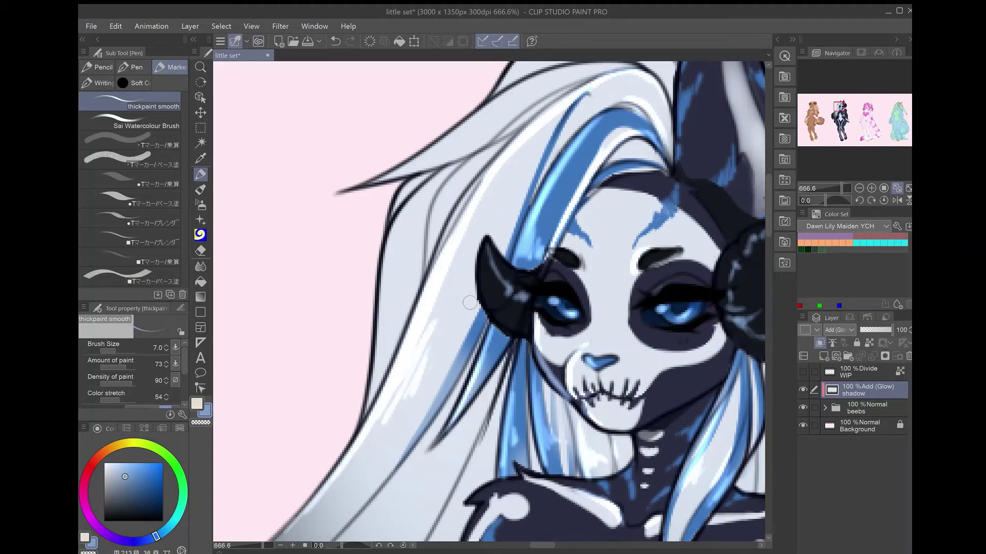
left_click_drag(390, 462, 452, 334)
left_click_drag(431, 370, 369, 371)
left_click_drag(382, 259, 406, 341)
- Highlight the top of the hair and its pointed side tuft, and save the file
left_click_drag(462, 206, 467, 354)
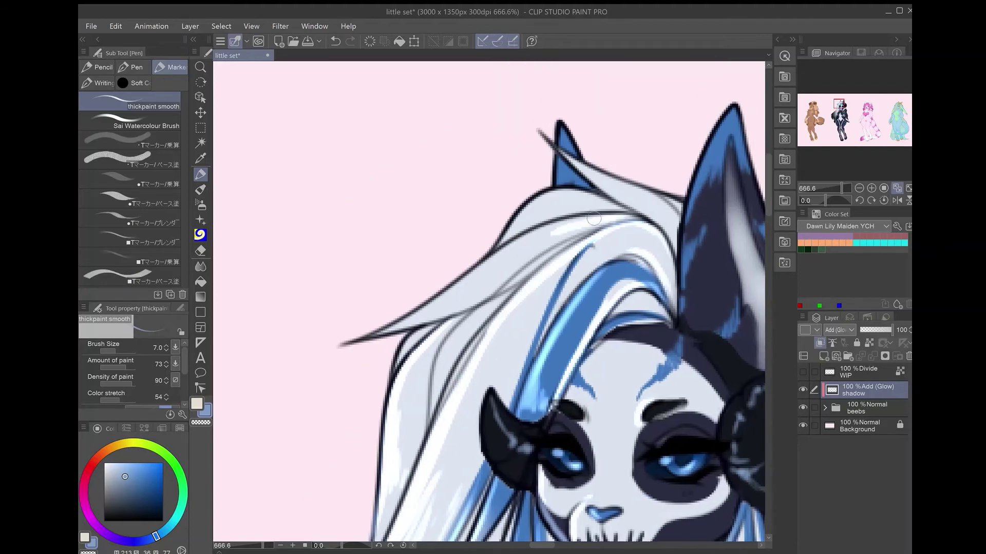
left_click_drag(369, 339, 529, 234)
left_click_drag(500, 298, 466, 359)
key("ctrl+0")
key("ctrl+s")
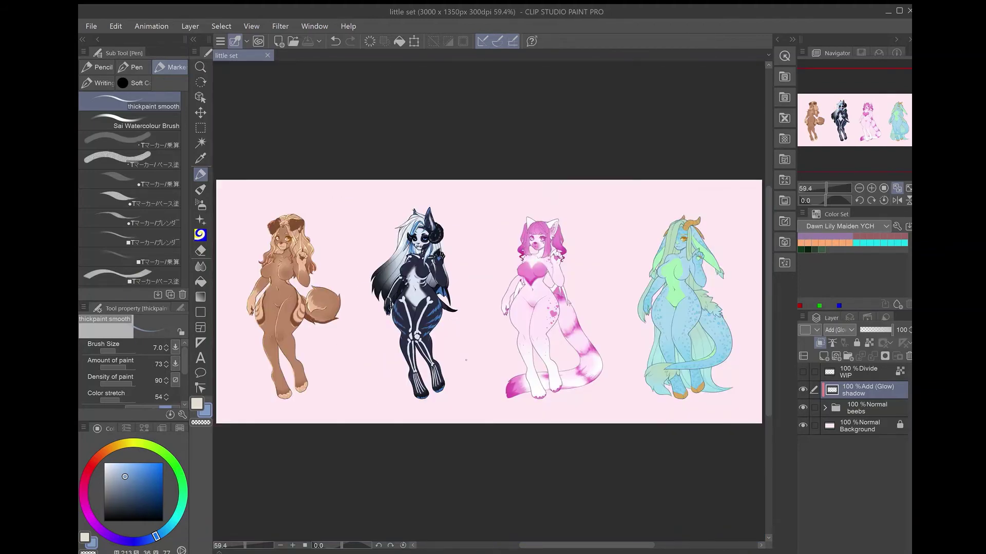
- Paint long highlight strokes down the outer strands where the white hair fades to black
scroll(437, 215, "up", 6)
scroll(535, 225, "down", 4)
left_click_drag(565, 170, 488, 257)
mouse_move(513, 236)
left_mouse_down()
mouse_move(421, 314)
mouse_move(382, 380)
left_mouse_up()
left_click_drag(554, 200, 501, 254)
left_click_drag(569, 197, 535, 225)
mouse_move(583, 198)
left_mouse_down()
mouse_move(470, 301)
mouse_move(407, 432)
left_mouse_up()
left_click_drag(471, 317, 425, 388)
left_click_drag(452, 342, 407, 475)
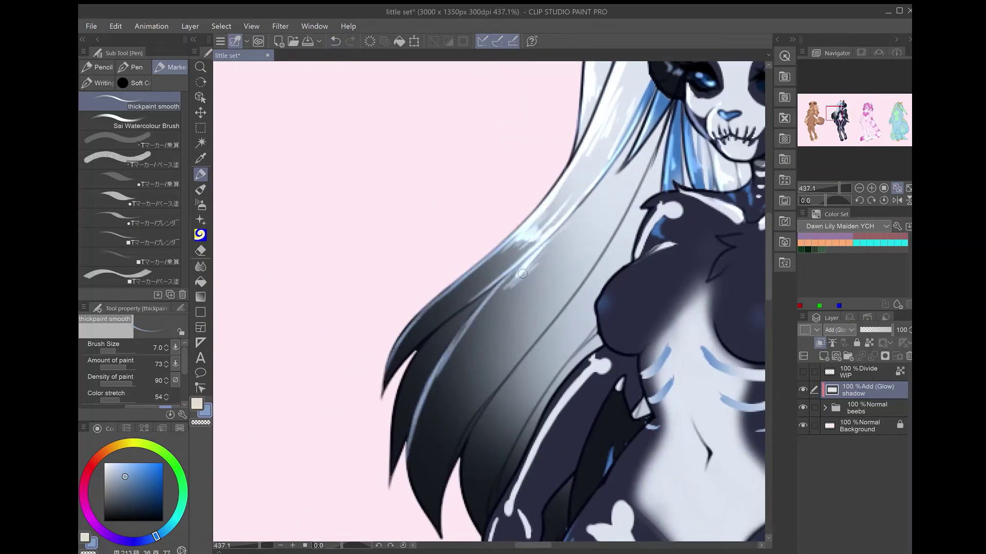
- Highlight the inner strands and the dark pointed tips of the long hair
left_click_drag(522, 273, 552, 253)
mouse_move(547, 326)
left_mouse_down()
mouse_move(600, 249)
mouse_move(570, 318)
mouse_move(487, 437)
mouse_move(467, 503)
left_mouse_up()
scroll(421, 293, "down", 3)
left_click_drag(402, 331, 400, 385)
left_click_drag(431, 260, 412, 332)
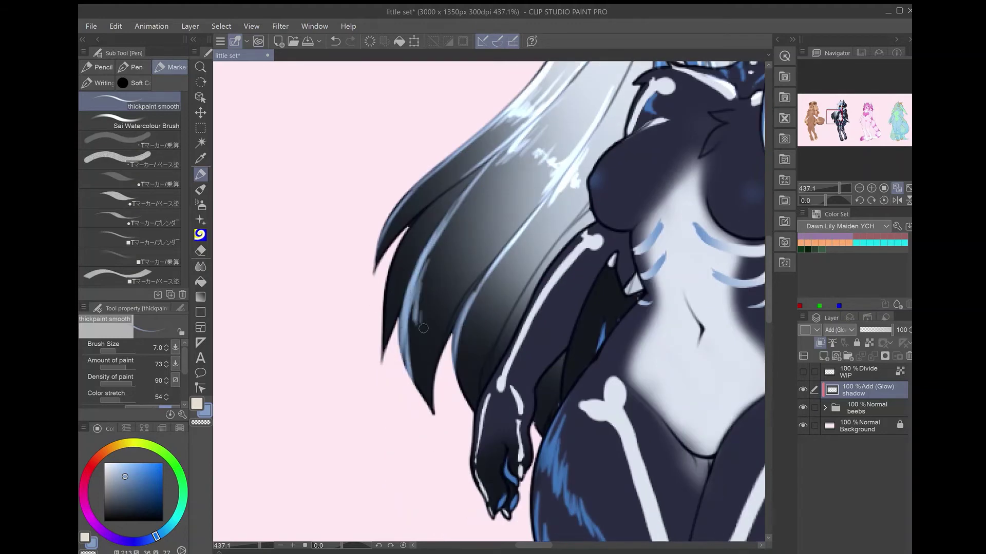
left_click_drag(534, 273, 492, 364)
mouse_move(422, 216)
left_mouse_down()
mouse_move(382, 339)
mouse_move(392, 285)
left_mouse_up()
- Highlight the outer edge of the skeleton character's lowered arm and hand and the edge of the wing behind it
mouse_move(595, 233)
left_mouse_down()
mouse_move(504, 265)
mouse_move(416, 390)
mouse_move(396, 451)
left_mouse_up()
scroll(397, 340, "down", 3)
scroll(424, 443, "up", 3)
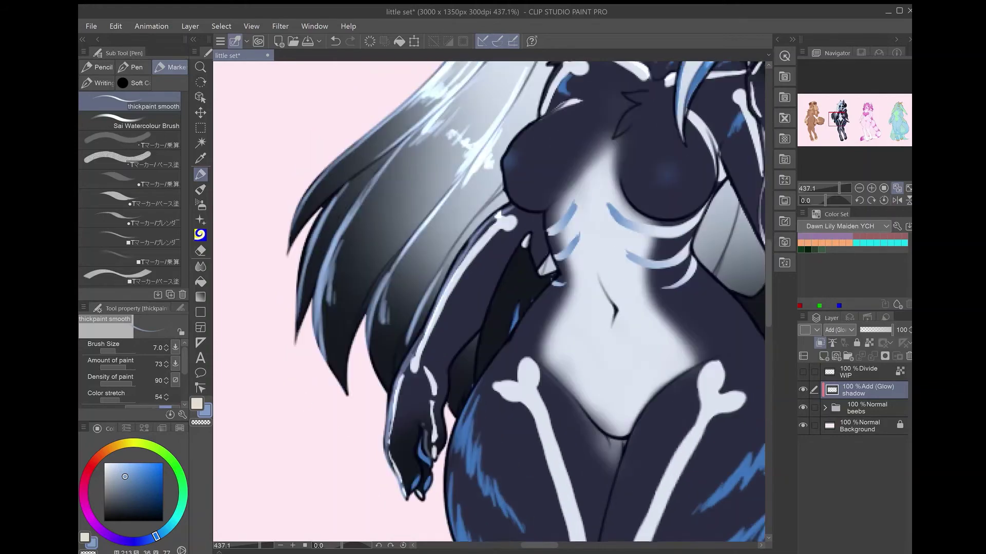
mouse_move(519, 275)
left_mouse_down()
mouse_move(495, 321)
mouse_move(483, 401)
left_mouse_up()
scroll(520, 226, "down", 3)
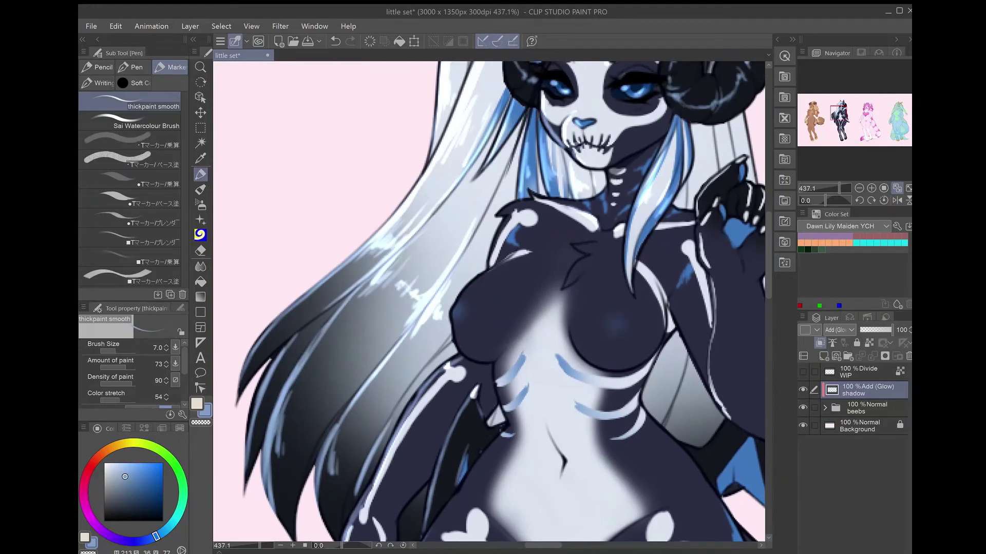
- Paint highlights along the edges of the skeleton character's shoulder and chest
scroll(565, 128, "up", 4)
left_click_drag(465, 307, 369, 406)
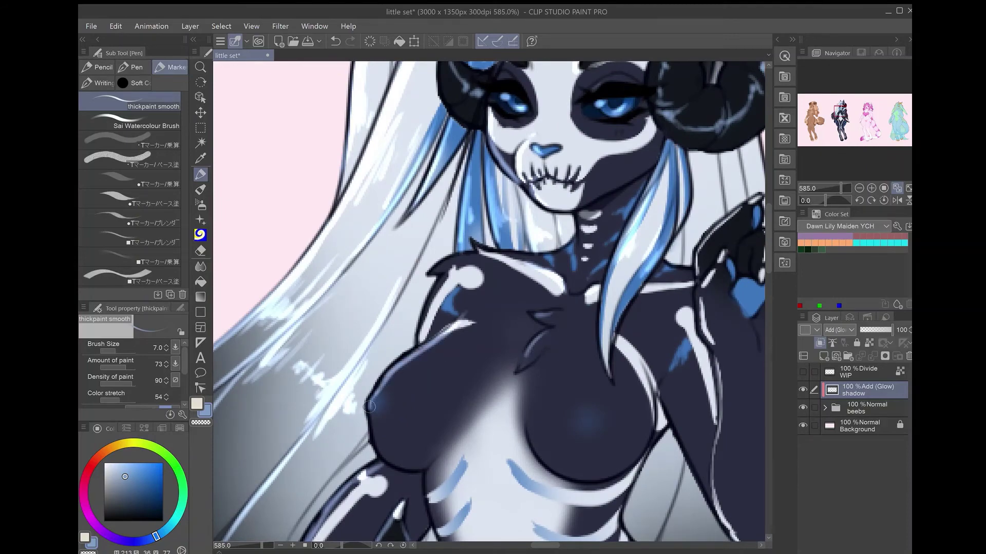
scroll(542, 435, "down", 2)
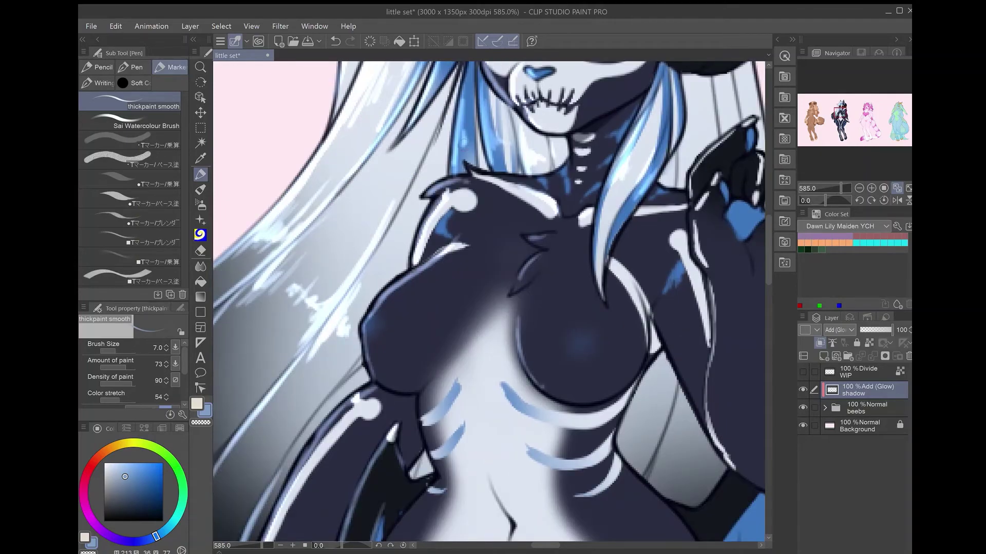
scroll(439, 314, "down", 3)
- Highlight the left-hand edge of the skeleton character's waist, hip and blue-striped thigh down to the knee
scroll(443, 342, "down", 3)
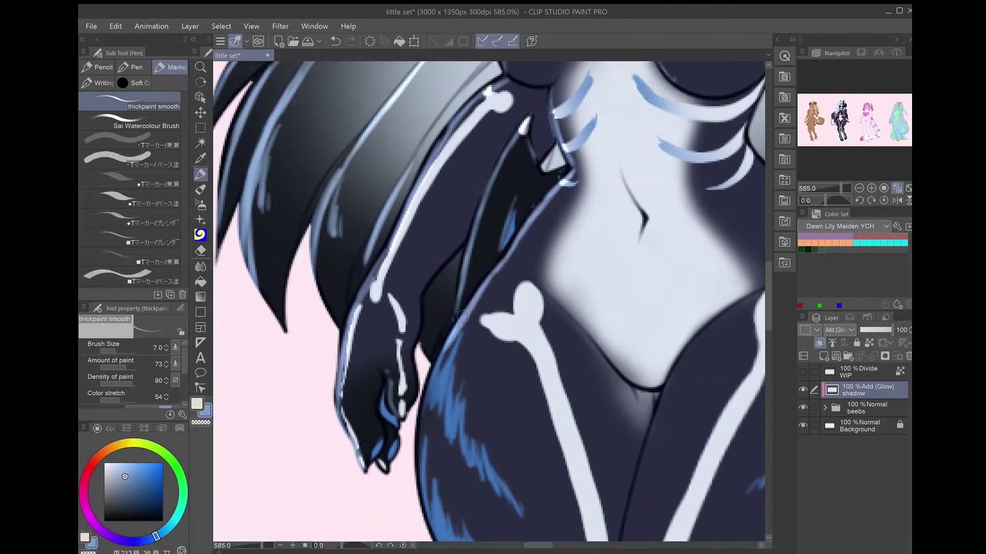
scroll(457, 256, "down", 3)
mouse_move(455, 226)
left_mouse_down()
mouse_move(534, 436)
mouse_move(545, 534)
left_mouse_up()
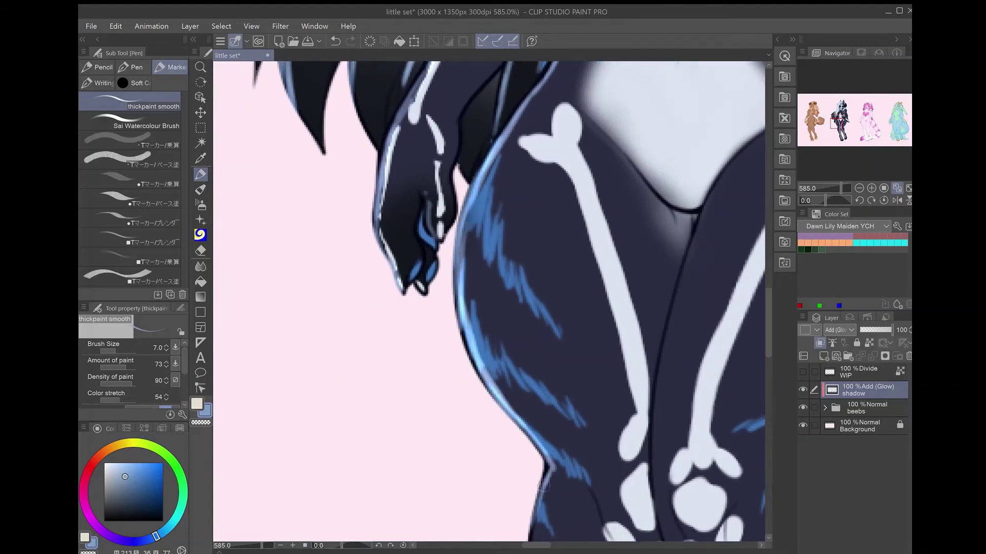
scroll(545, 514, "up", 5)
scroll(544, 514, "down", 3)
- Highlight the outer edge of the skeleton character's lower leg, the heel and the toes of both feet
scroll(430, 223, "down", 10)
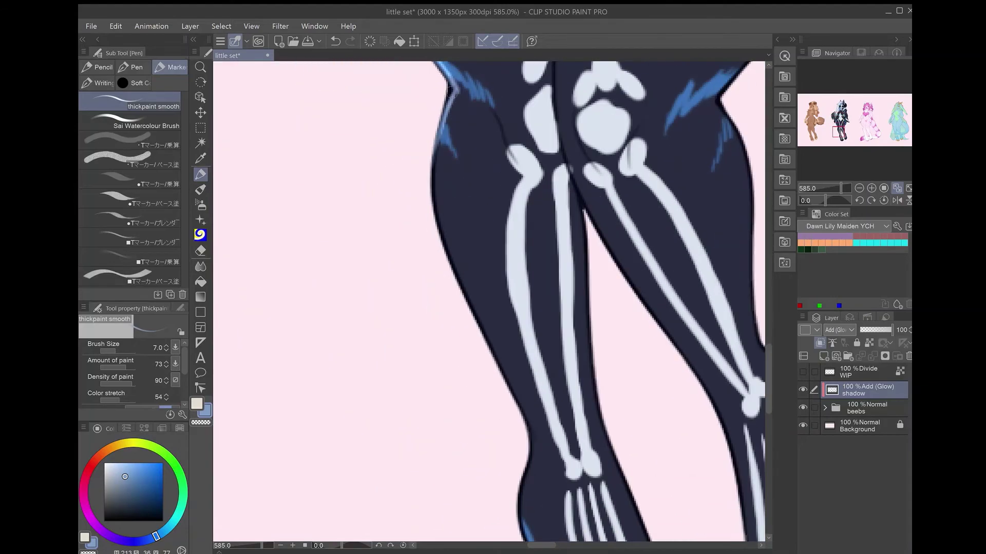
scroll(513, 447, "down", 5)
left_click_drag(468, 254, 478, 360)
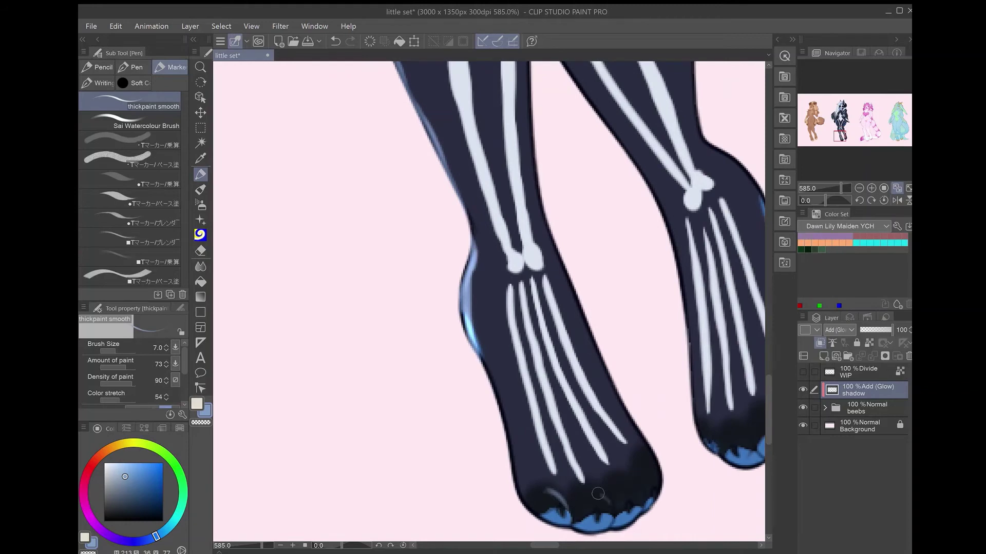
scroll(598, 510, "right", 5)
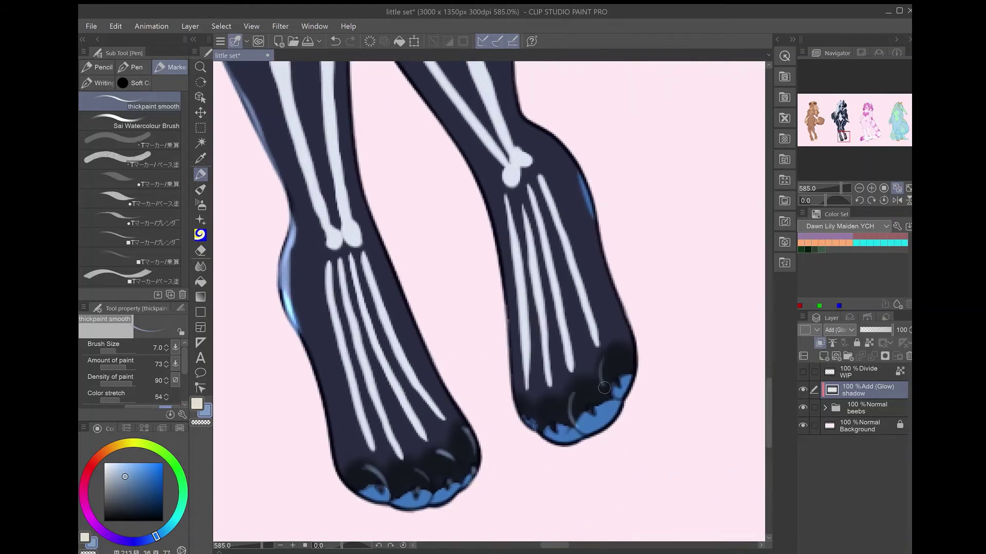
left_click_drag(511, 266, 516, 391)
- Highlight the contour lines at the skeleton character's knees and between the legs, undoing the last stroke
scroll(514, 390, "up", 5)
left_click_drag(473, 288, 493, 405)
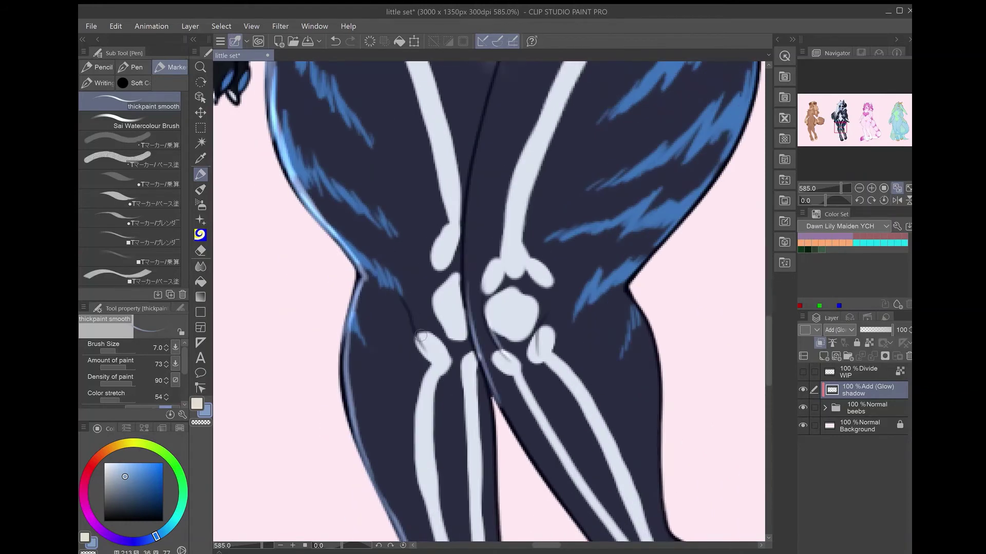
scroll(490, 440, "up", 5)
mouse_move(637, 85)
left_mouse_down()
mouse_move(560, 136)
mouse_move(501, 277)
mouse_move(476, 410)
left_mouse_up()
left_click(337, 42)
scroll(465, 439, "up", 10)
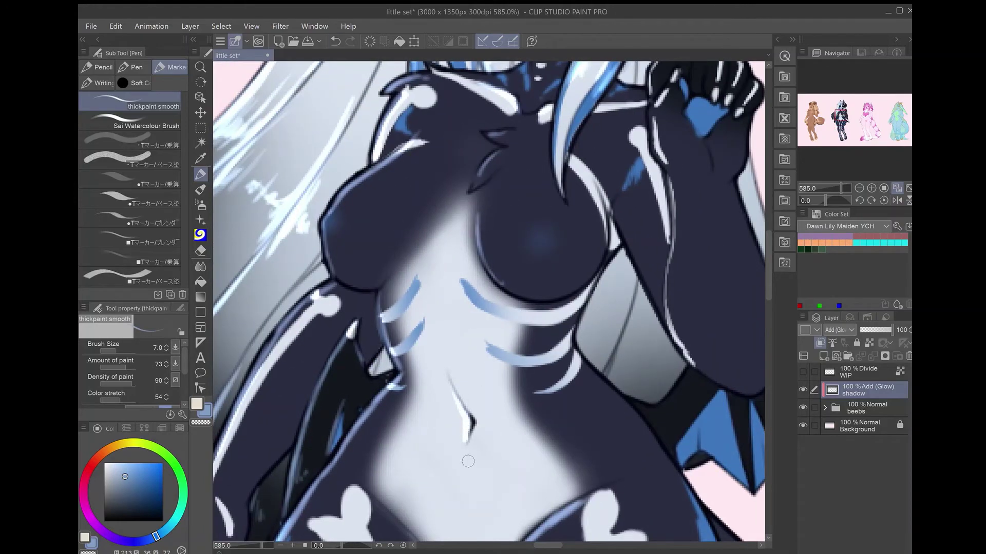
- Touch up the highlights along the edge of the skeleton character's raised arm, undoing the last stroke
scroll(467, 461, "up", 5)
mouse_move(497, 500)
left_mouse_down()
mouse_move(455, 244)
mouse_move(513, 150)
left_mouse_up()
key("ctrl+z")
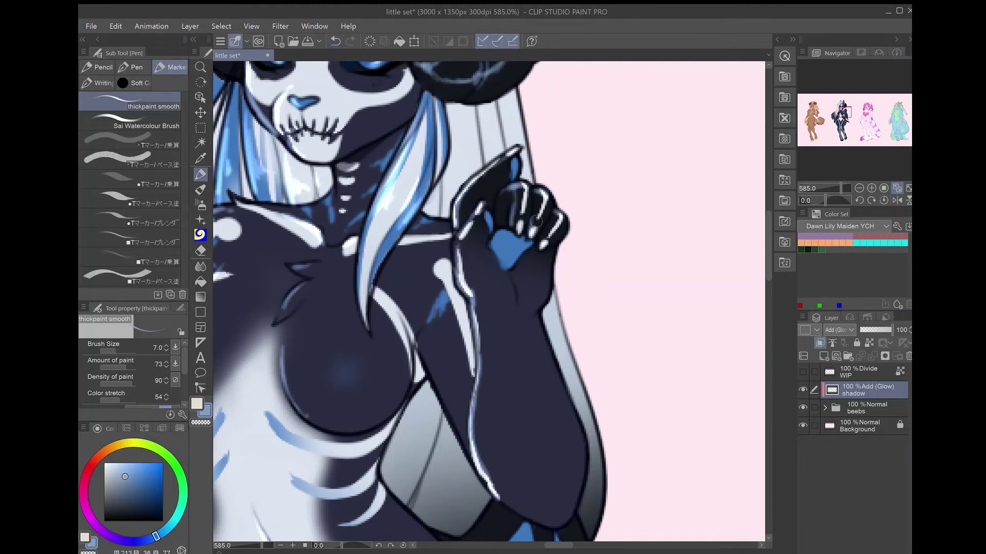
scroll(536, 221, "up", 3)
scroll(536, 221, "left", 2)
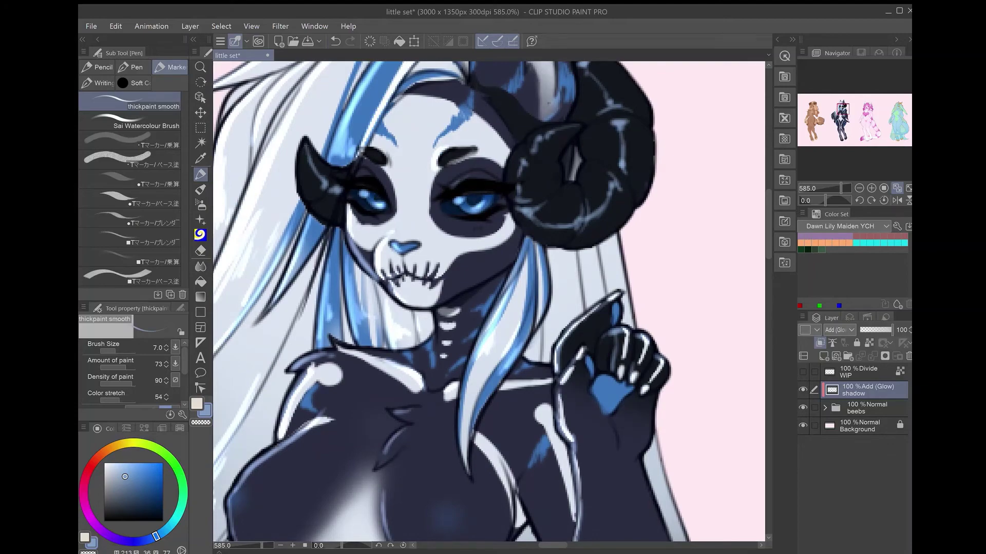
- Highlight the hair behind the skeleton character's raised arm and the blue wing membrane below the elbow, and save the file
key("ctrl+0")
scroll(426, 287, "up", 10)
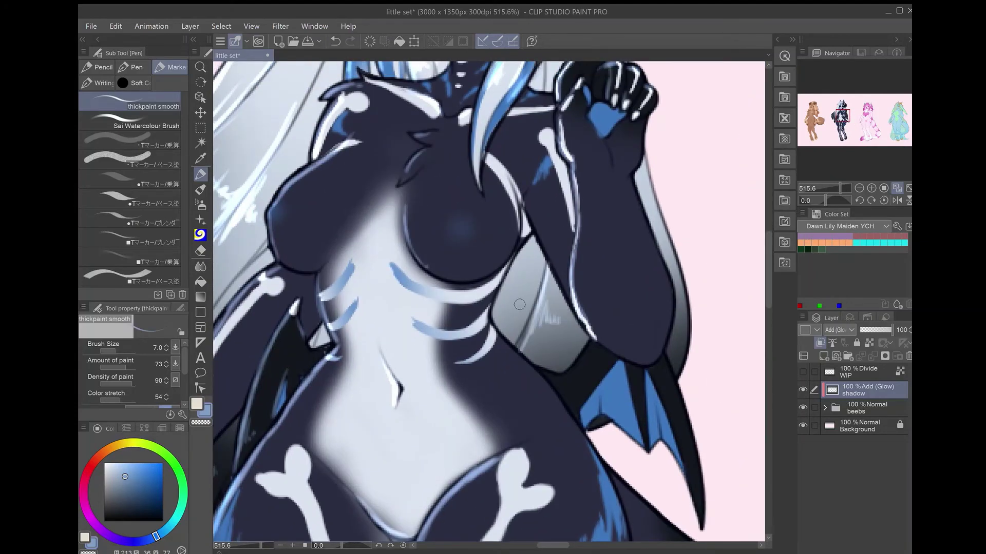
scroll(564, 308, "up", 2)
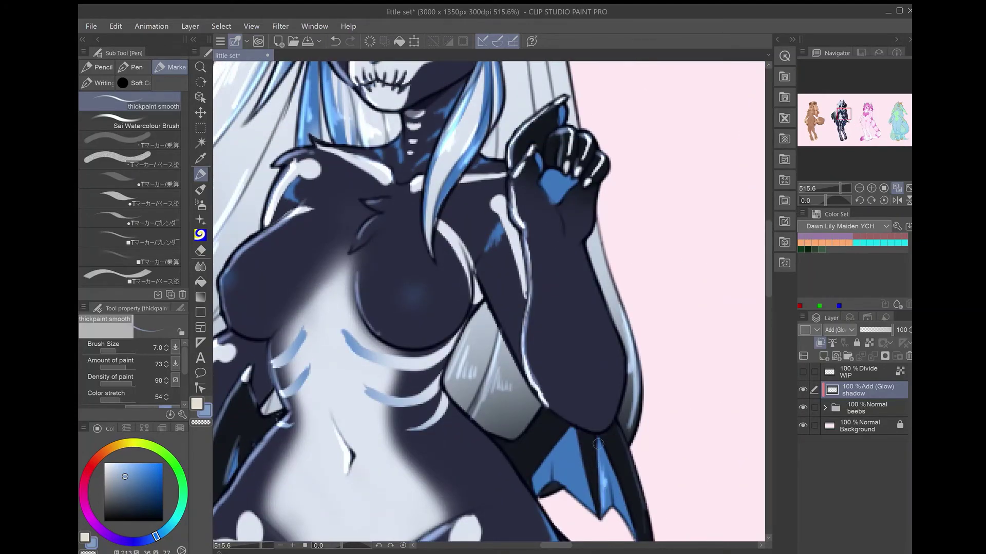
scroll(518, 443, "up", 6)
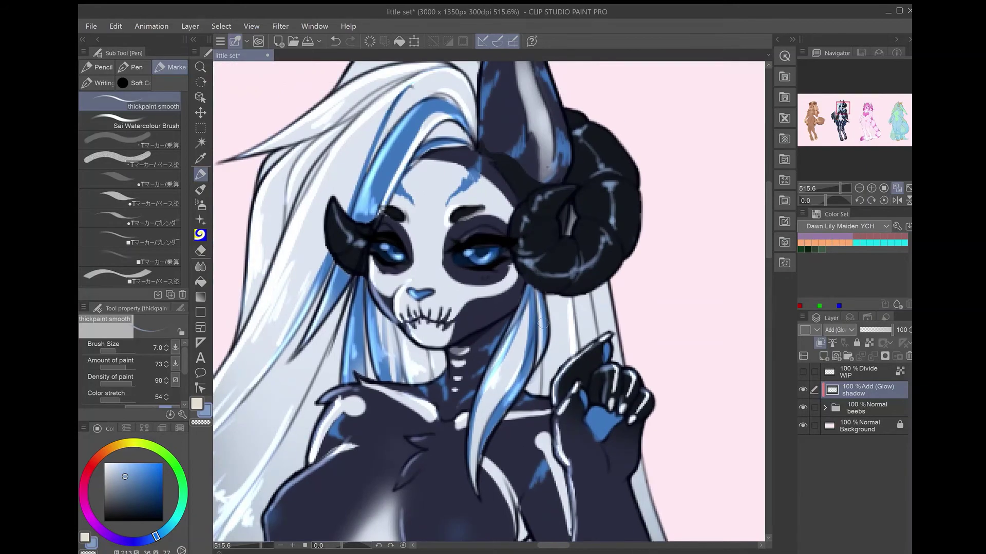
scroll(611, 301, "up", 3)
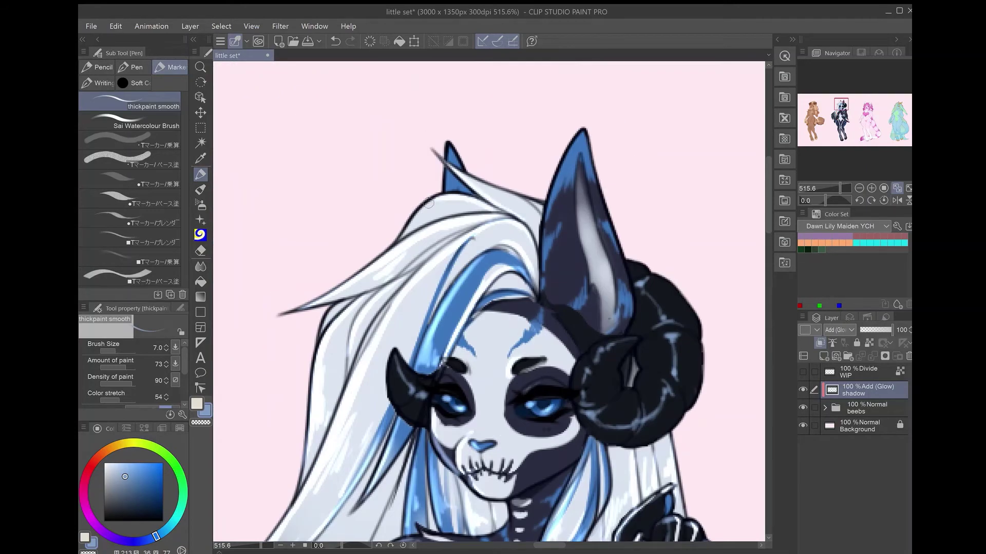
scroll(513, 216, "down", 8)
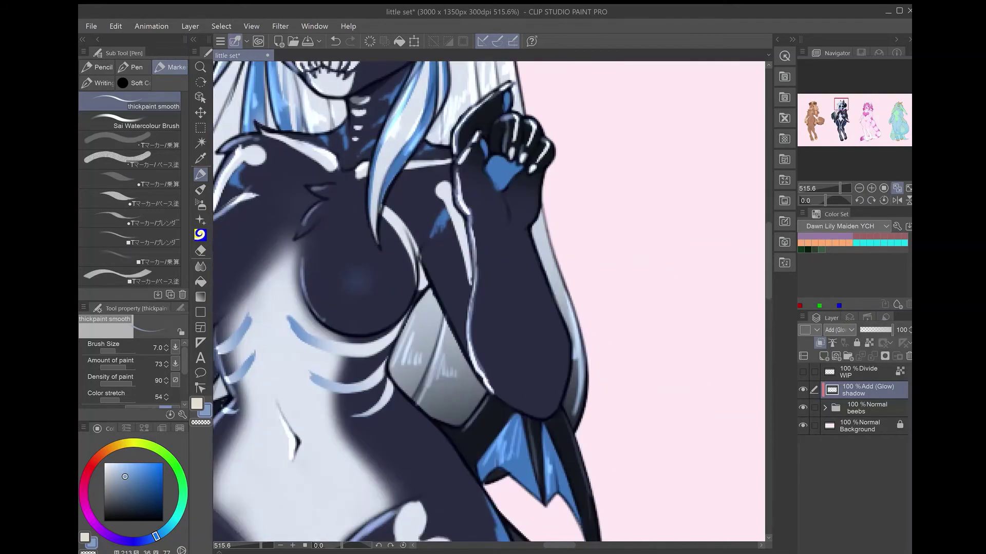
key("ctrl+0")
key("ctrl+s")
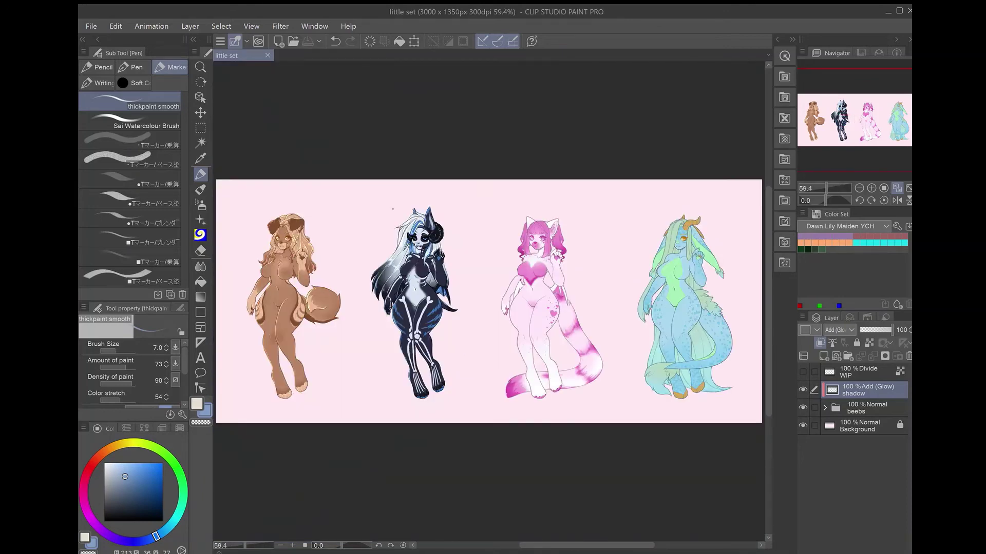
- Sample the pink character's magenta and paint highlights on the nose, the muzzle edge and both irises
scroll(538, 237, "up", 10)
left_click(513, 267, "alt")
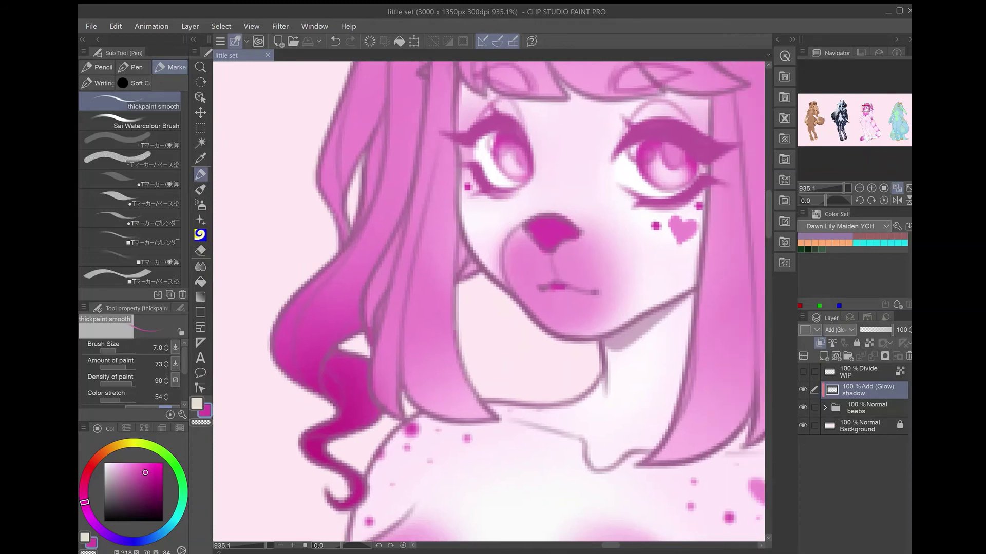
left_click_drag(508, 238, 531, 316)
left_click(497, 147)
left_click(644, 151)
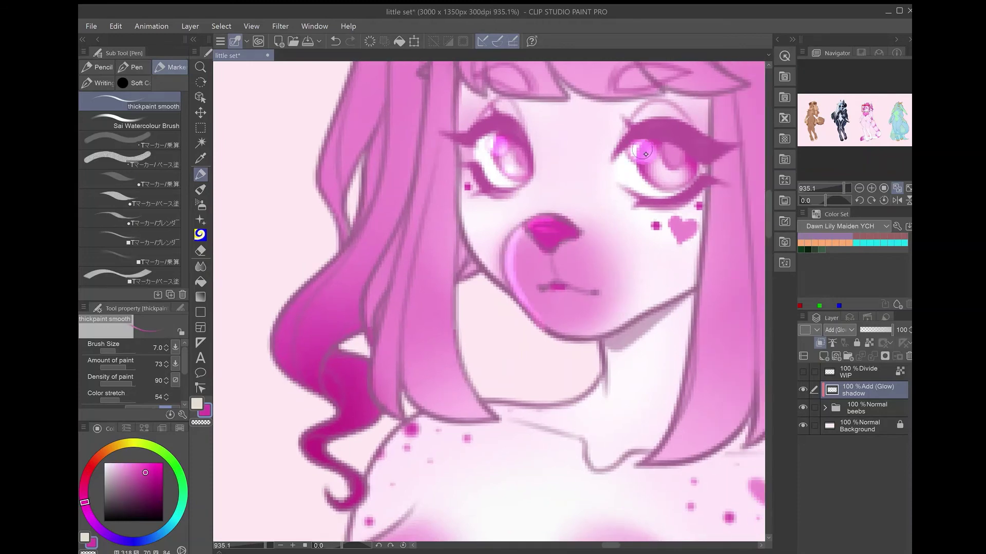
- Paint curved highlights along the strands of the pink character's fringe, undoing the last stroke
left_click_drag(606, 118, 618, 264)
left_click_drag(532, 131, 550, 221)
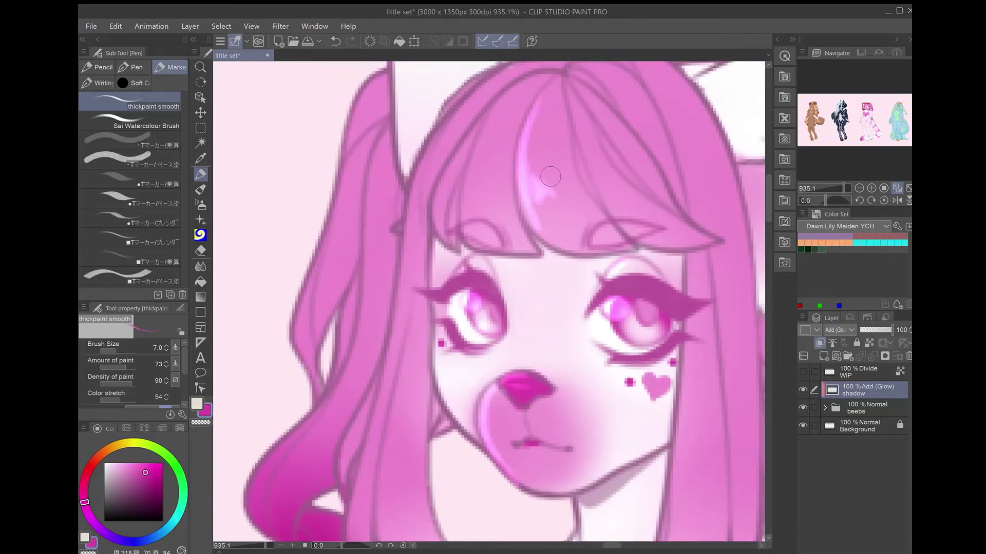
left_click_drag(575, 121, 606, 205)
left_click_drag(621, 121, 664, 226)
left_click_drag(492, 101, 465, 244)
left_click_drag(467, 90, 421, 185)
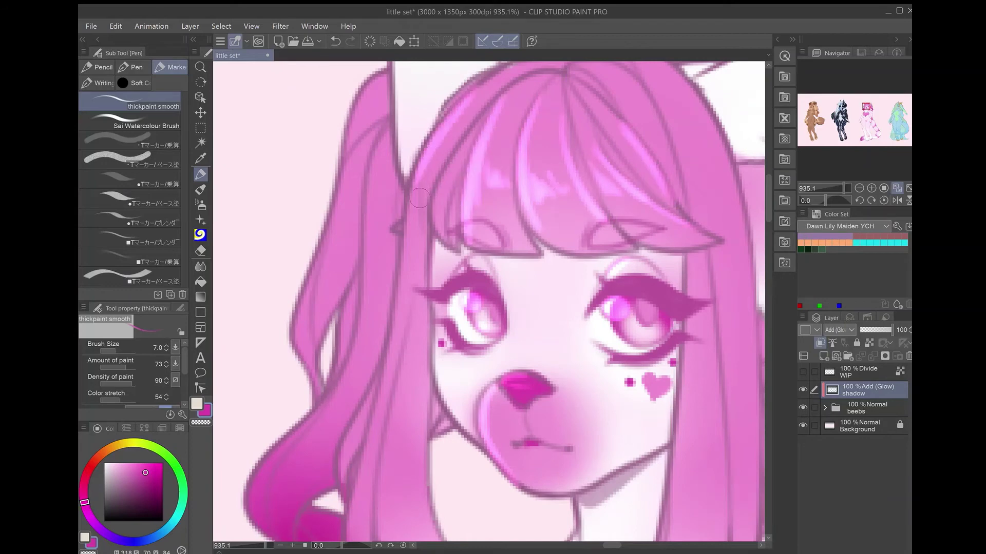
left_click_drag(434, 237, 477, 117)
key("ctrl+z")
- Highlight the long lock of hair framing the left-hand side of the pink character's face
left_click_drag(420, 216, 505, 159)
mouse_move(498, 129)
left_mouse_down()
mouse_move(491, 242)
mouse_move(465, 375)
left_mouse_up()
left_click_drag(465, 370, 437, 498)
left_click_drag(488, 259, 475, 477)
left_click_drag(503, 341, 492, 423)
left_click_drag(514, 390, 508, 426)
left_click_drag(501, 371, 509, 434)
- Highlight the strands of the pink character's left-hand ponytail down to its curled end
left_click_drag(462, 95, 442, 316)
left_click_drag(447, 295, 428, 339)
left_click_drag(452, 69, 427, 177)
left_click_drag(429, 159, 398, 277)
left_click_drag(410, 190, 406, 285)
key("e")
key("p")
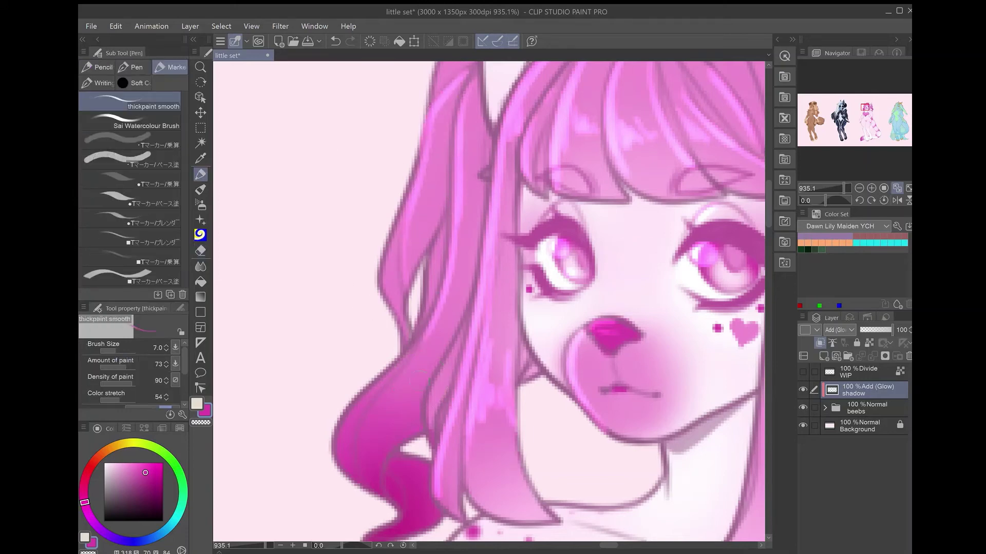
mouse_move(393, 218)
left_mouse_down()
mouse_move(390, 390)
mouse_move(359, 464)
left_mouse_up()
left_click_drag(380, 380, 334, 454)
- Highlight the outer edge of the pink character's left-hand ear and the top of the hair
mouse_move(482, 144)
left_mouse_down()
mouse_move(483, 390)
mouse_move(470, 226)
left_mouse_up()
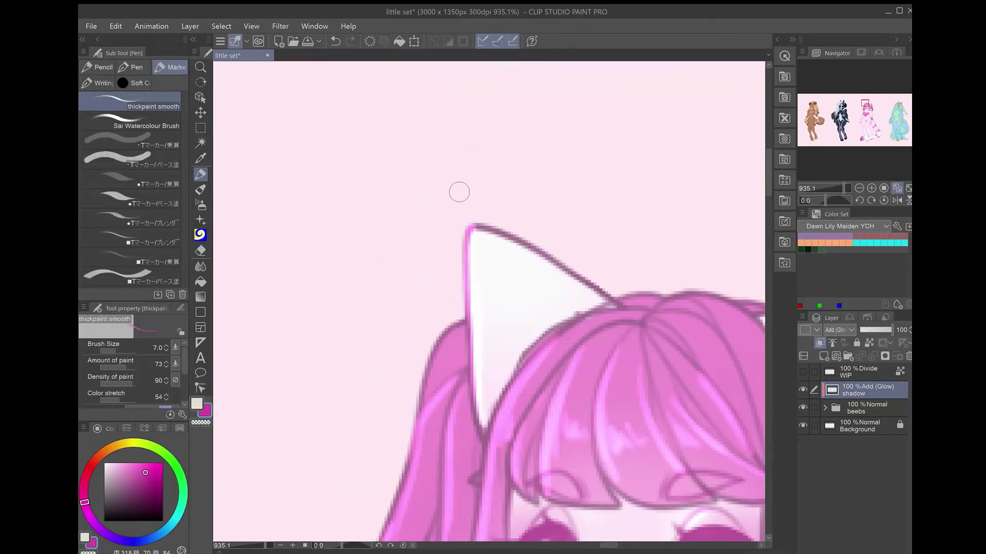
left_click_drag(457, 192, 239, 99)
mouse_move(434, 226)
left_mouse_down()
mouse_move(524, 218)
mouse_move(506, 296)
left_mouse_up()
left_click_drag(572, 393, 519, 382)
- Highlight the long lock of hair framing the right-hand side of the pink character's face
left_click_drag(570, 267, 611, 455)
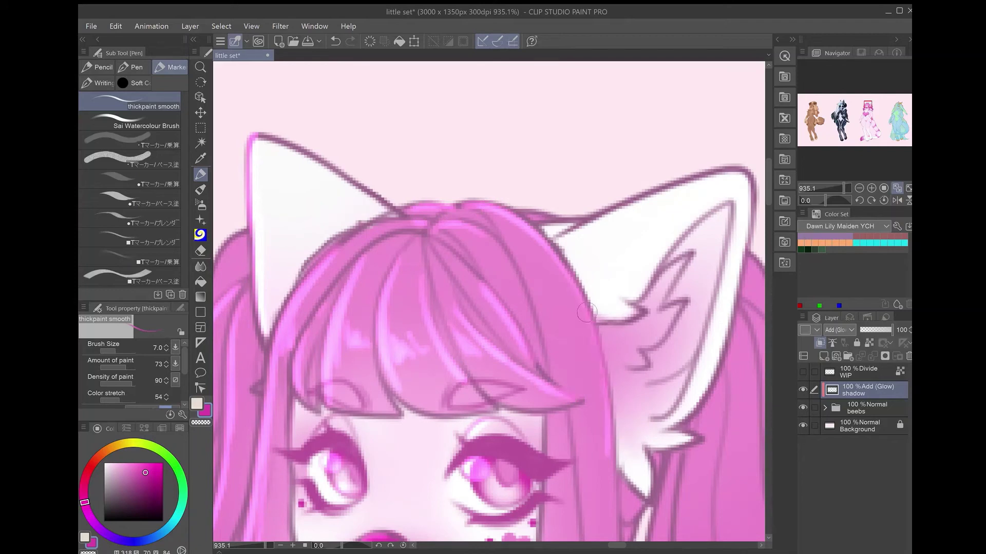
left_click_drag(583, 293, 534, 387)
mouse_move(573, 315)
left_mouse_down()
mouse_move(598, 411)
mouse_move(565, 172)
left_mouse_up()
left_click_drag(581, 197, 546, 492)
left_click_drag(575, 308, 570, 426)
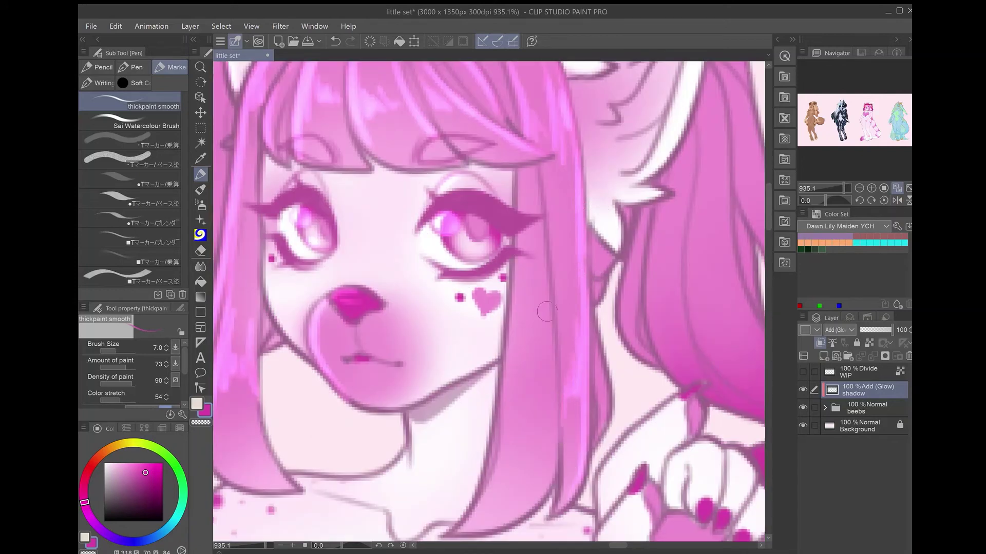
left_click_drag(544, 277, 514, 513)
mouse_move(534, 334)
left_mouse_down()
mouse_move(539, 462)
mouse_move(492, 461)
left_mouse_up()
- Recolour the pink character's highlights a muted pink with the Fill-in-mono pen at size 400, and return to the thickpaint smooth brush
scroll(492, 461, "down", 10)
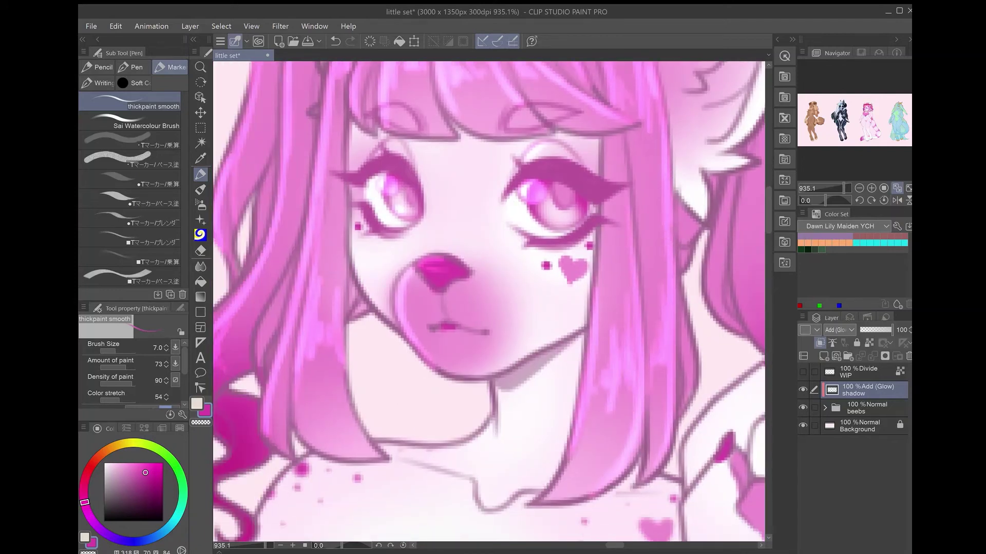
scroll(507, 231, "up", 8)
scroll(492, 303, "down", 2)
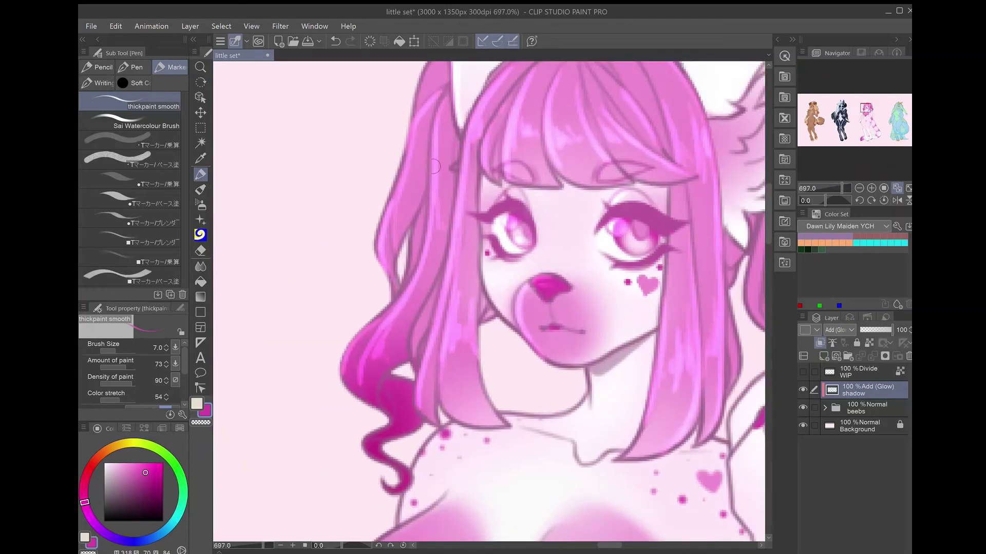
scroll(491, 303, "down", 10)
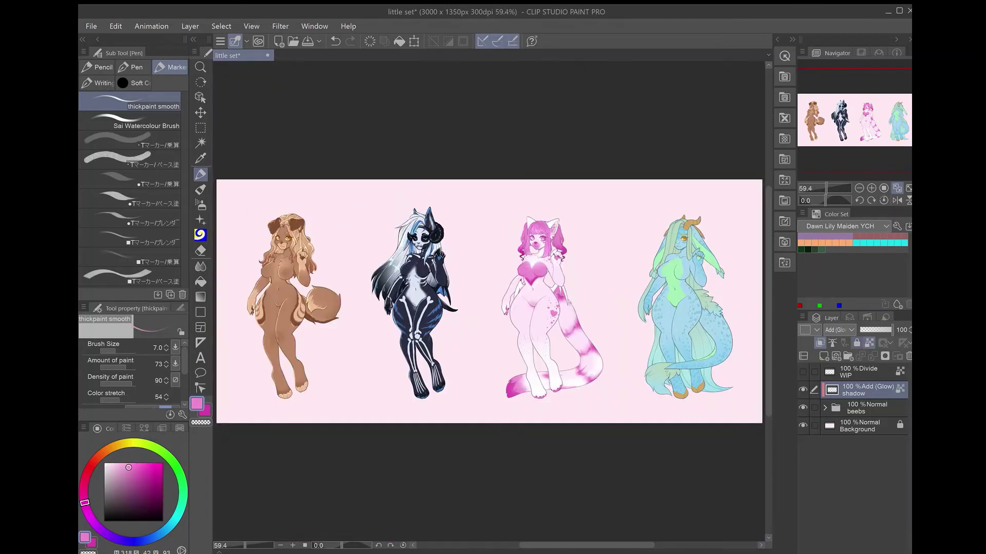
key("p")
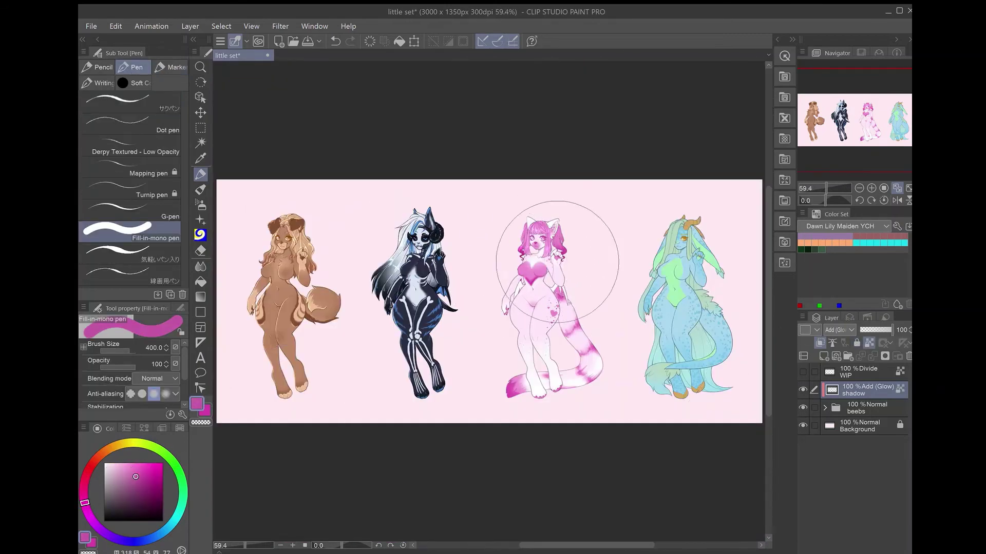
key("p")
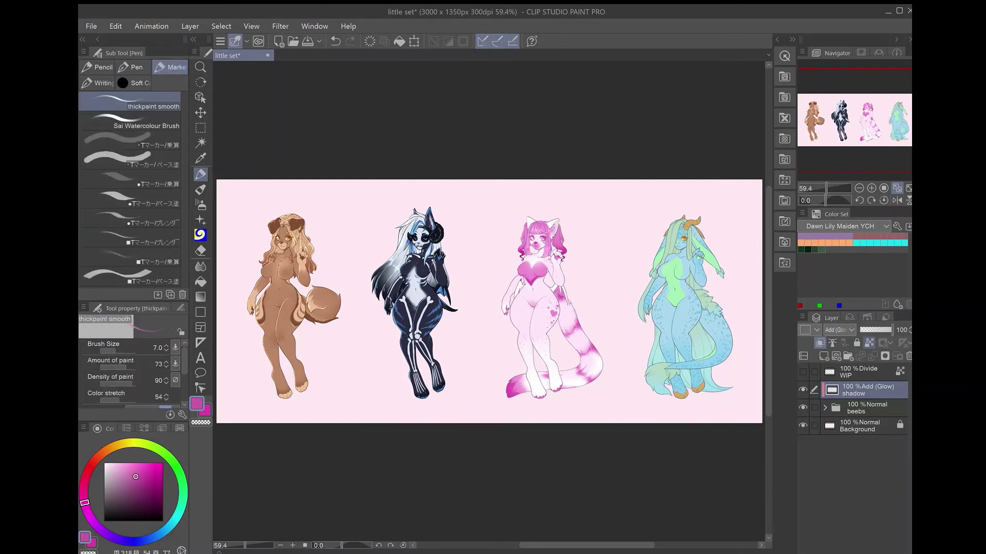
- Highlight the edges of the pink character's shoulder, chest, raised arm and hand, undoing the last stroke
scroll(534, 246, "up", 12)
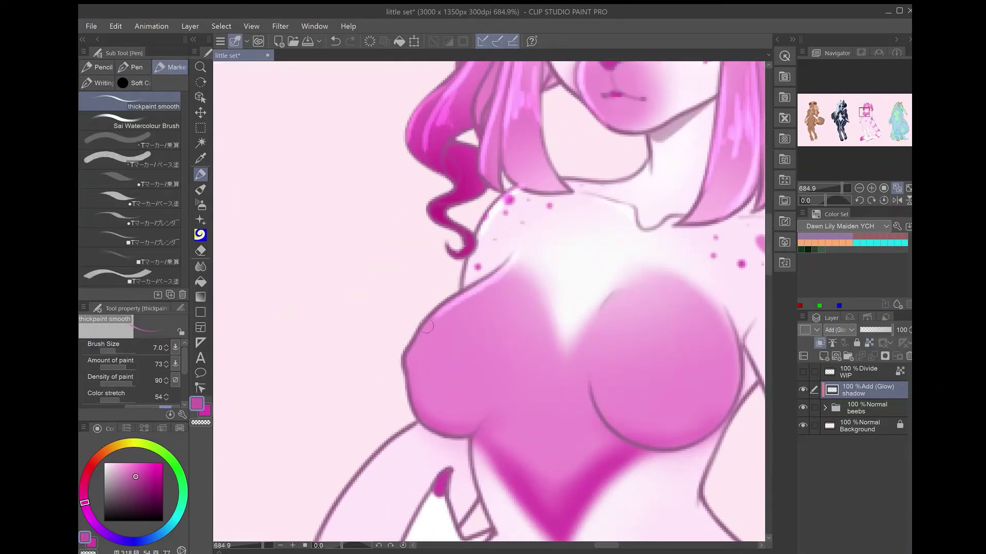
scroll(640, 313, "right", 5)
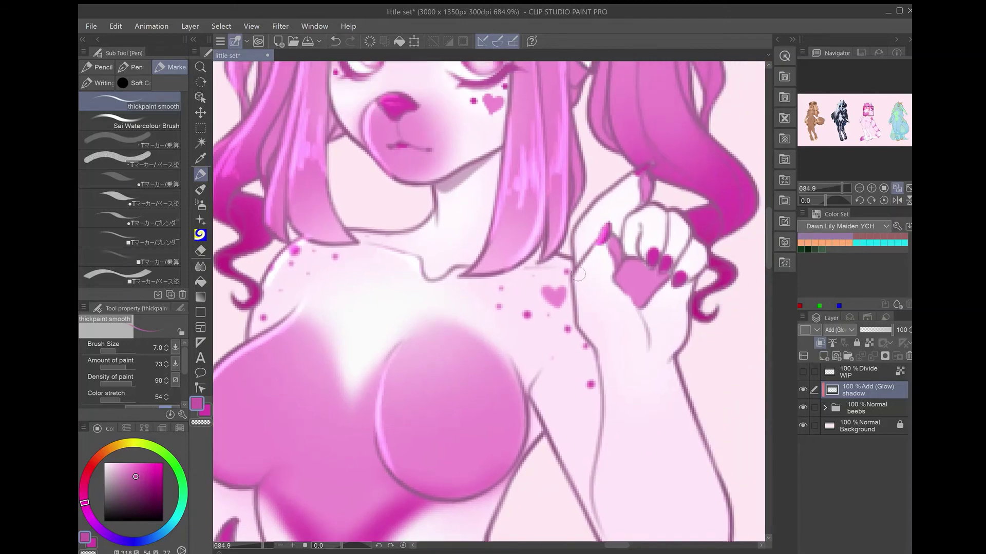
left_click_drag(578, 274, 604, 522)
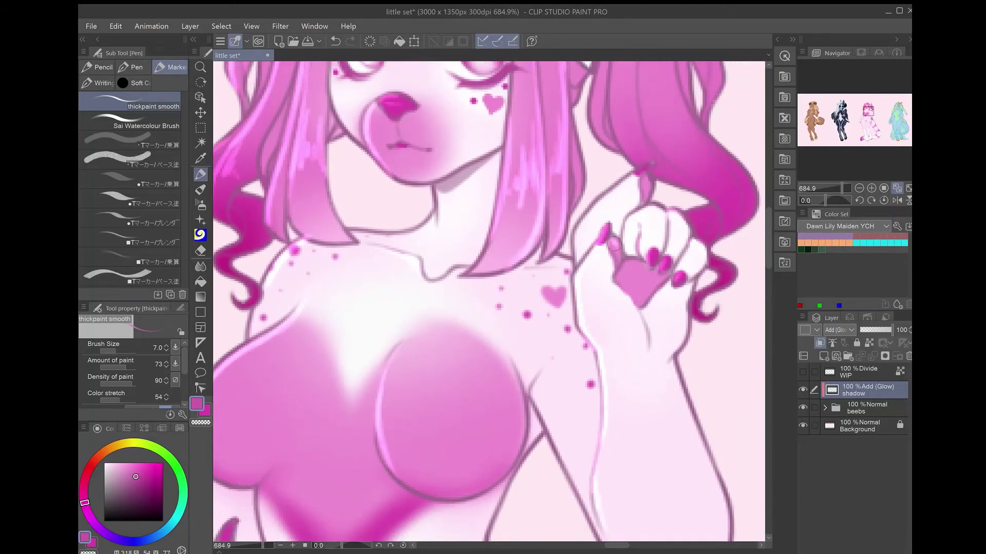
scroll(614, 245, "up", 3)
left_click(336, 41)
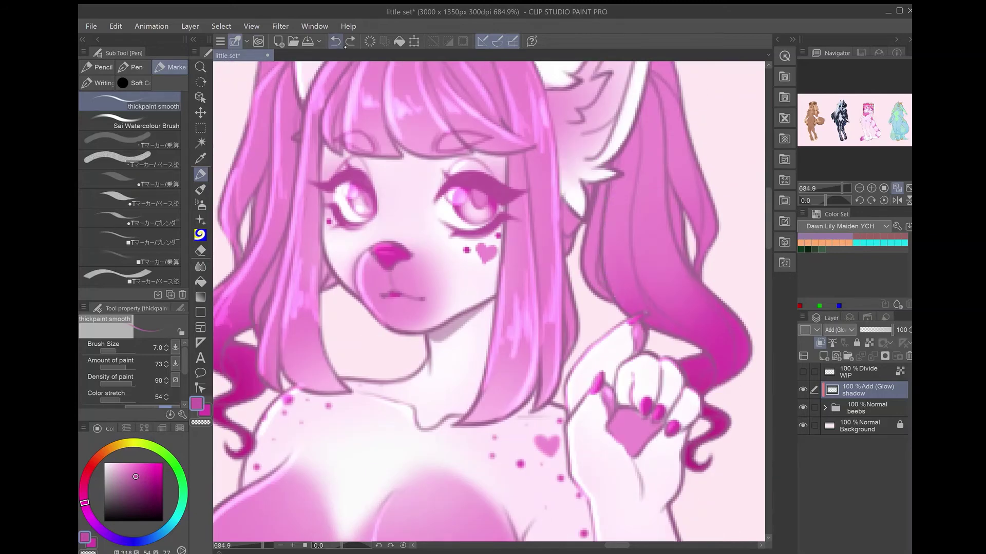
- Highlight the strands of the pink character's right-hand ponytail, undoing and repainting one stroke
mouse_move(604, 184)
left_mouse_down()
mouse_move(618, 303)
mouse_move(636, 260)
left_mouse_up()
left_click_drag(640, 129, 636, 250)
mouse_move(658, 180)
left_mouse_down()
mouse_move(677, 253)
mouse_move(713, 318)
mouse_move(747, 337)
mouse_move(716, 354)
mouse_move(718, 380)
left_mouse_up()
key("ctrl+z")
left_click_drag(629, 262, 689, 334)
scroll(679, 458, "up", 5)
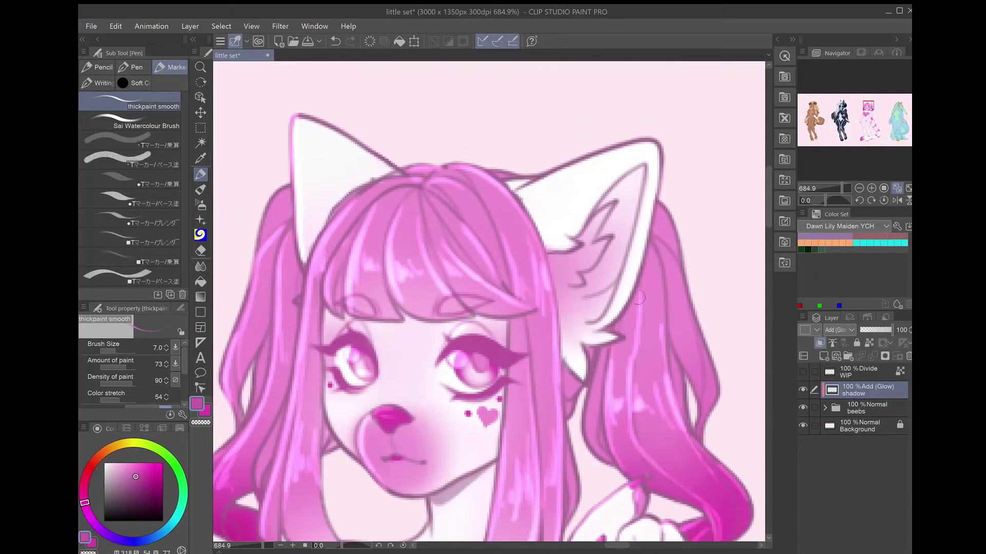
left_click_drag(696, 403, 689, 310)
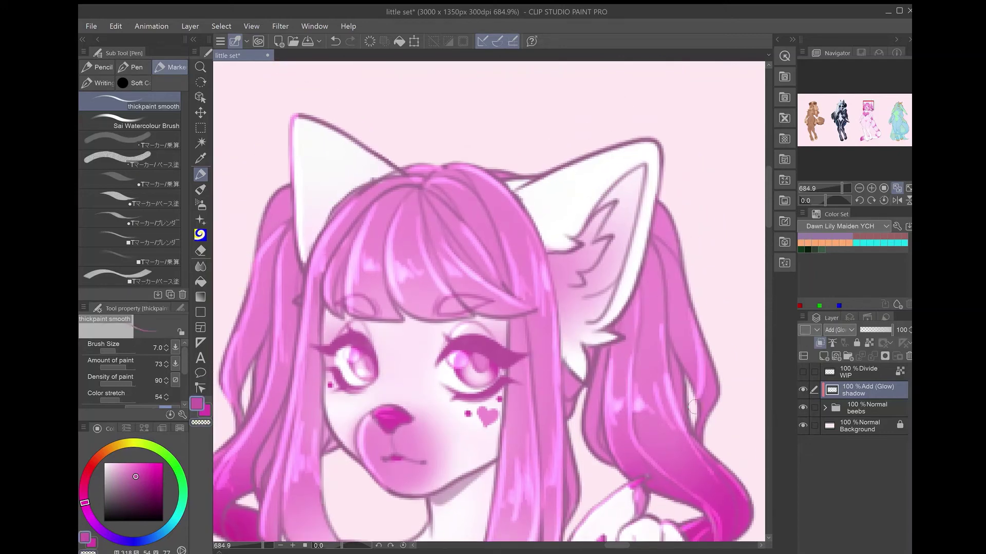
left_click_drag(679, 272, 649, 202)
left_click_drag(598, 265, 570, 261)
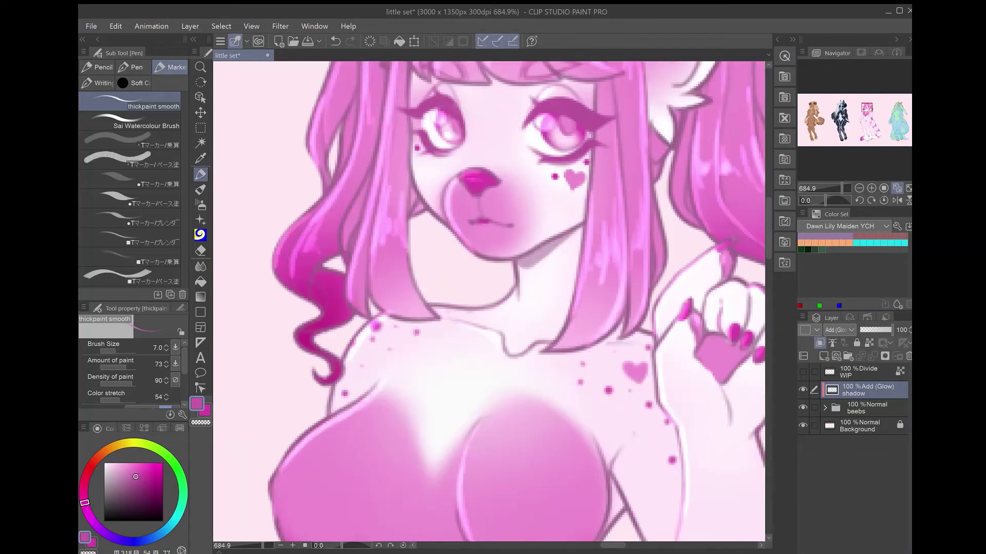
- Highlight the pink character's left-hand shoulder and the outer edges of the lowered arm
scroll(503, 165, "down", 12)
left_click_drag(530, 86, 563, 65)
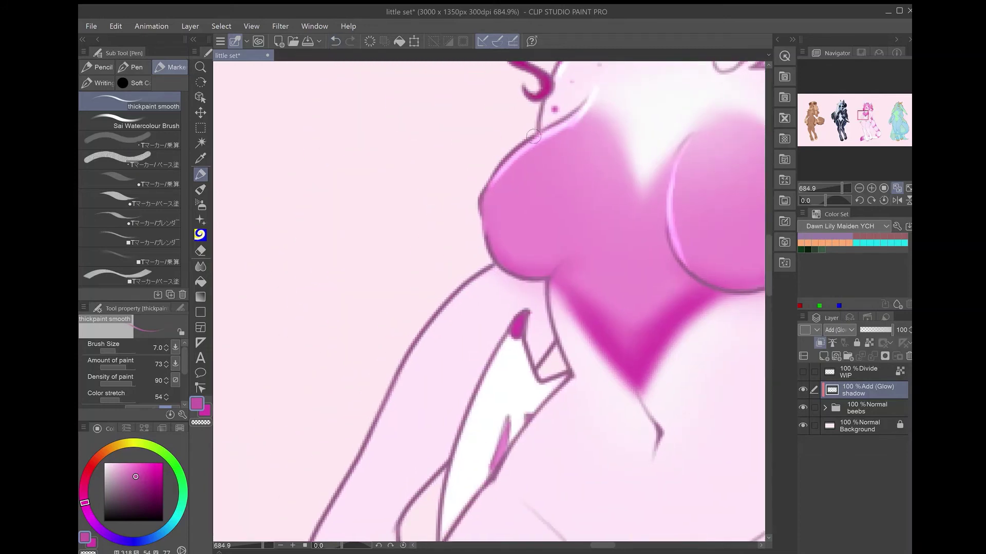
mouse_move(485, 277)
left_mouse_down()
mouse_move(420, 340)
mouse_move(329, 506)
left_mouse_up()
mouse_move(329, 506)
left_mouse_down()
mouse_move(513, 264)
mouse_move(485, 375)
left_mouse_up()
mouse_move(489, 311)
left_mouse_down()
mouse_move(512, 467)
mouse_move(411, 549)
left_mouse_up()
- Highlight the left-hand edge of the pink character's waist, hip and thigh down past the knee
mouse_move(586, 172)
left_mouse_down()
mouse_move(508, 349)
mouse_move(501, 406)
left_mouse_up()
mouse_move(611, 123)
left_mouse_down()
mouse_move(626, 249)
mouse_move(534, 369)
mouse_move(456, 536)
mouse_move(482, 231)
left_mouse_up()
mouse_move(498, 203)
left_mouse_down()
mouse_move(496, 335)
mouse_move(585, 460)
mouse_move(576, 264)
mouse_move(580, 383)
left_mouse_up()
left_click_drag(637, 251, 665, 308)
left_click_drag(665, 308, 555, 308)
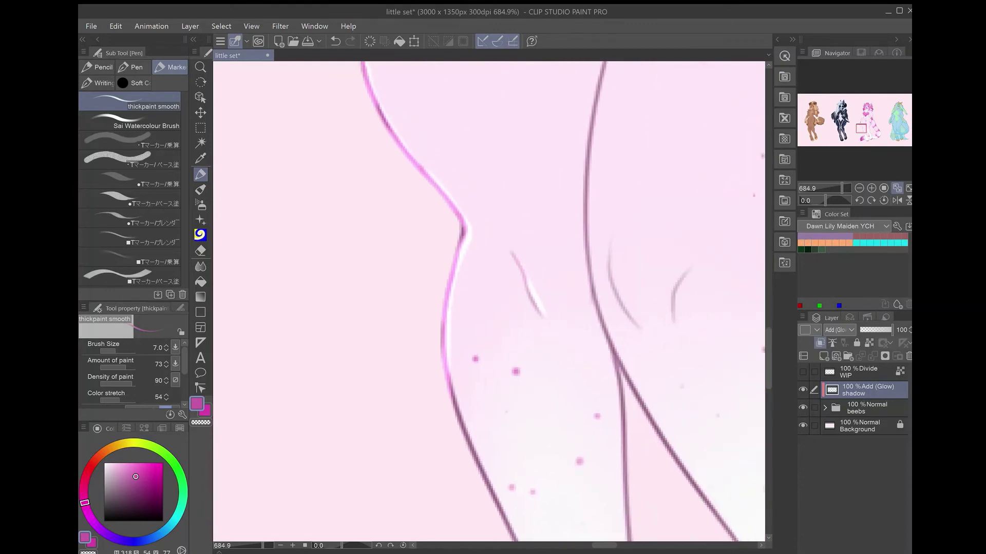
- Highlight the pink character's right-hand knee crease, the inner-thigh line and the V-shaped hip lines
left_click_drag(600, 250, 622, 302)
left_click_drag(622, 303, 569, 291)
scroll(636, 72, "up", 5)
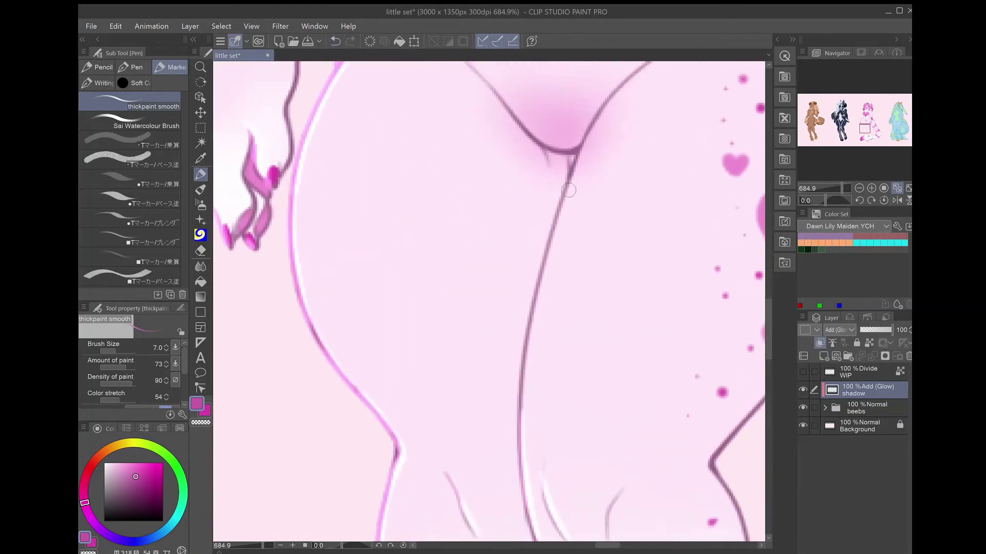
mouse_move(637, 72)
left_mouse_down()
mouse_move(555, 219)
mouse_move(526, 483)
left_mouse_up()
scroll(525, 483, "up", 3)
left_click_drag(614, 208, 493, 395)
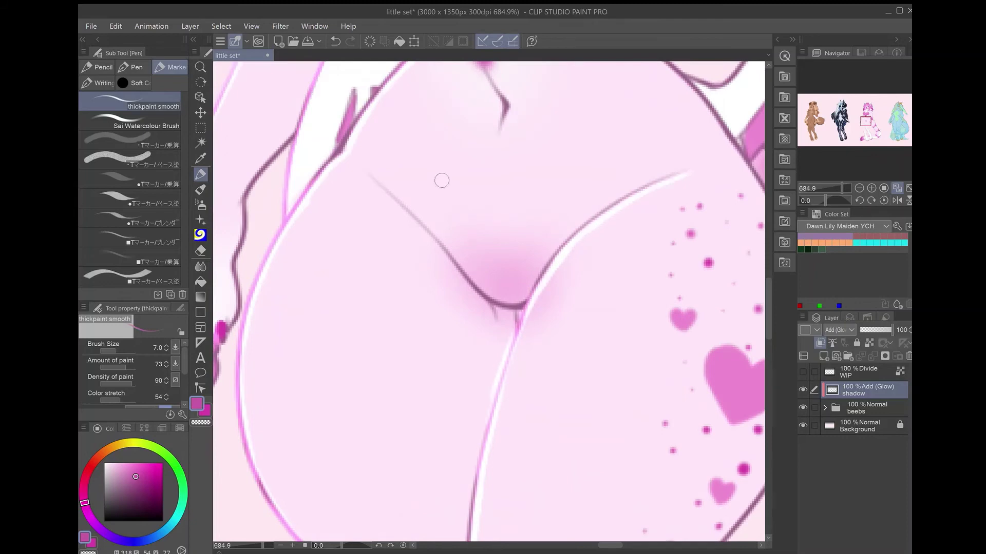
left_click_drag(522, 306, 453, 255)
- Highlight the outer edge of the pink character's left-hand leg from below the knee down past the ankle
scroll(453, 255, "down", 3)
scroll(454, 255, "left", 2)
mouse_move(430, 149)
left_mouse_down()
mouse_move(488, 415)
mouse_move(423, 306)
mouse_move(490, 422)
left_mouse_up()
scroll(418, 268, "down", 8)
mouse_move(480, 148)
left_mouse_down()
mouse_move(586, 411)
mouse_move(585, 503)
left_mouse_up()
scroll(585, 503, "down", 5)
left_click_drag(532, 251, 554, 326)
left_click_drag(526, 234, 539, 277)
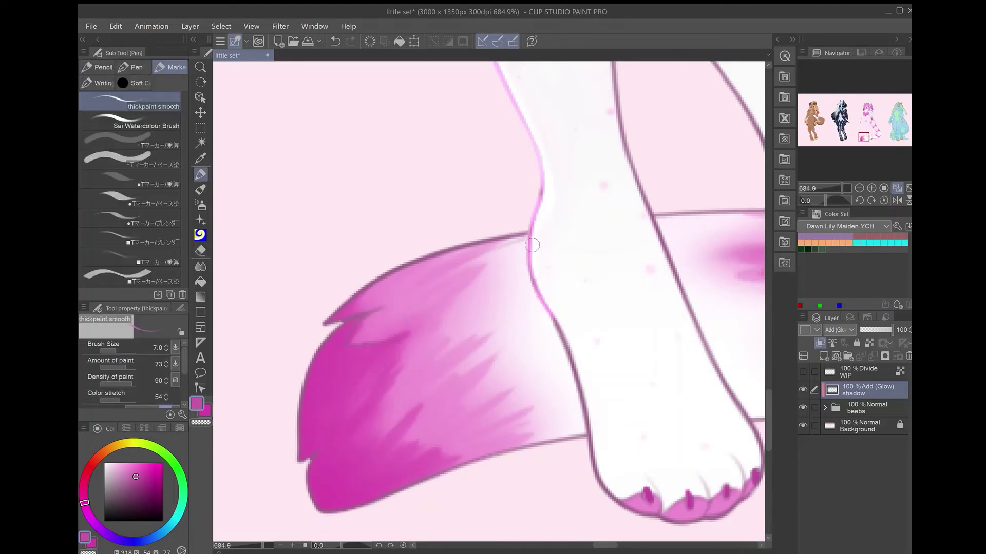
left_click_drag(552, 313, 578, 377)
- Highlight the inner edge of the pink character's right-hand foot and lower leg
scroll(636, 483, "down", 2)
scroll(499, 392, "right", 4)
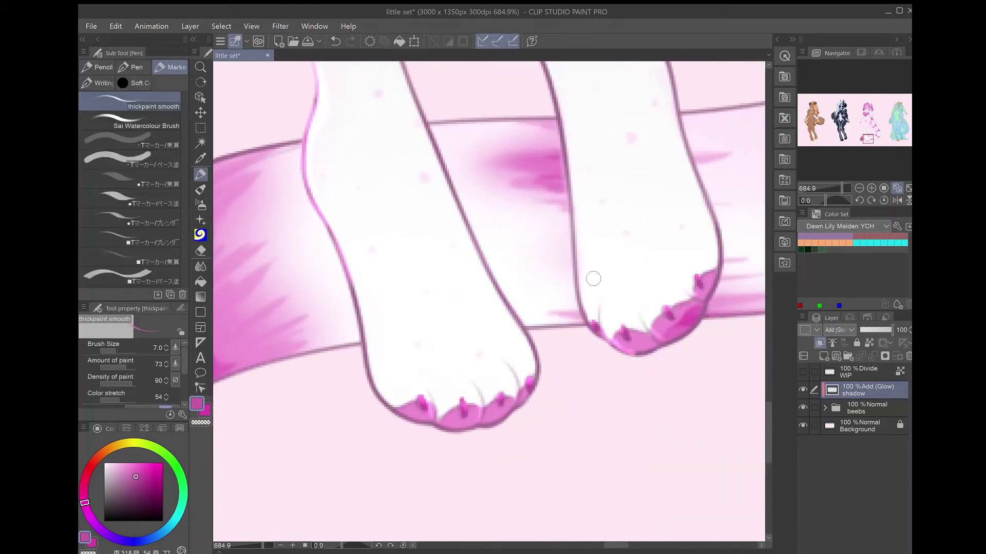
left_click_drag(586, 321, 567, 154)
scroll(567, 154, "up", 5)
mouse_move(639, 411)
left_mouse_down()
mouse_move(611, 290)
mouse_move(562, 198)
mouse_move(496, 238)
left_mouse_up()
- Highlight the pink pointed strands below the pink character's raised elbow and save the drawing
scroll(562, 197, "up", 8)
scroll(563, 198, "up", 5)
left_click_drag(631, 229, 617, 329)
left_click_drag(596, 237, 570, 288)
left_click_drag(647, 244, 637, 328)
left_click_drag(683, 262, 679, 337)
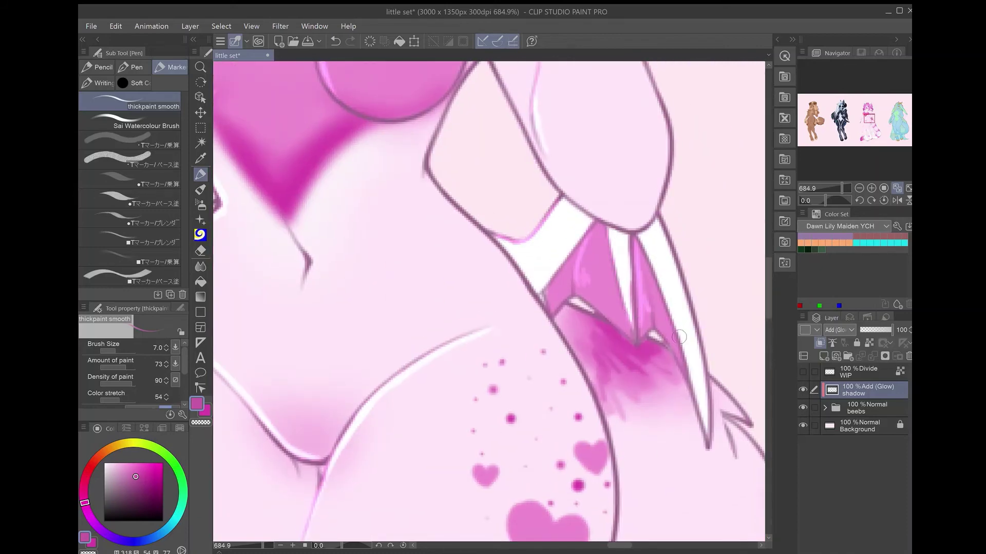
key("ctrl+0")
key("ctrl+s")
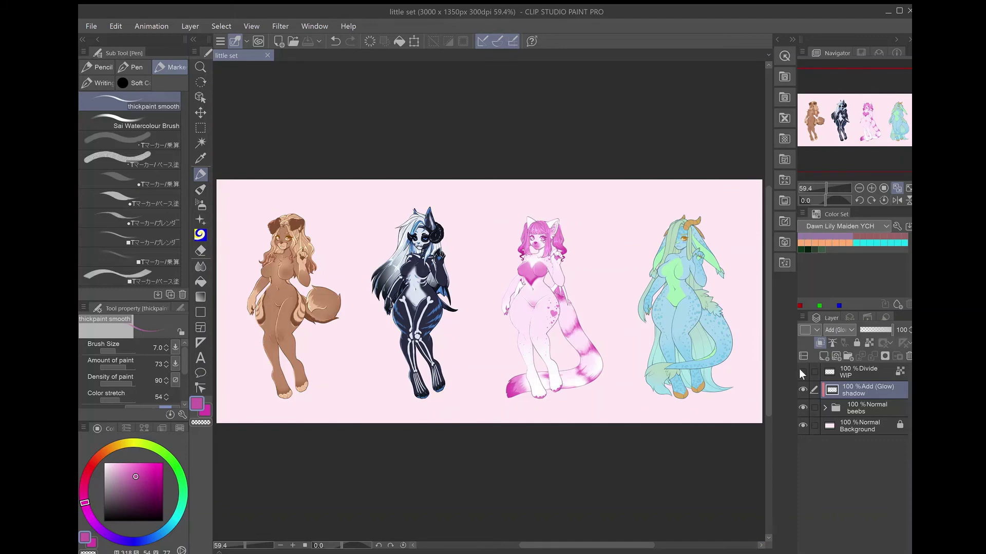
- Highlight both edges of the upper section of the pink character's striped tail
scroll(568, 323, "up", 10)
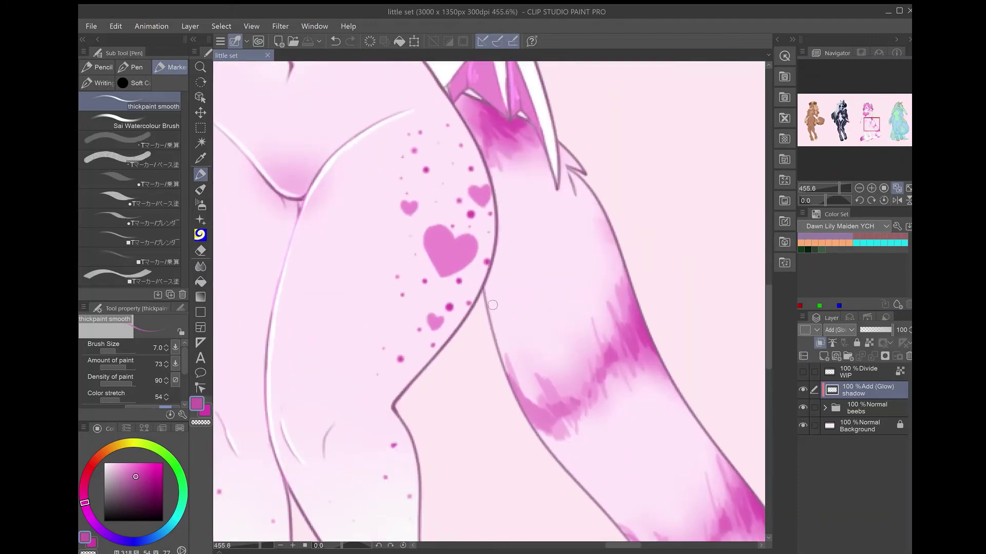
left_click_drag(499, 336, 584, 494)
left_click_drag(542, 433, 494, 338)
left_click_drag(568, 176, 623, 260)
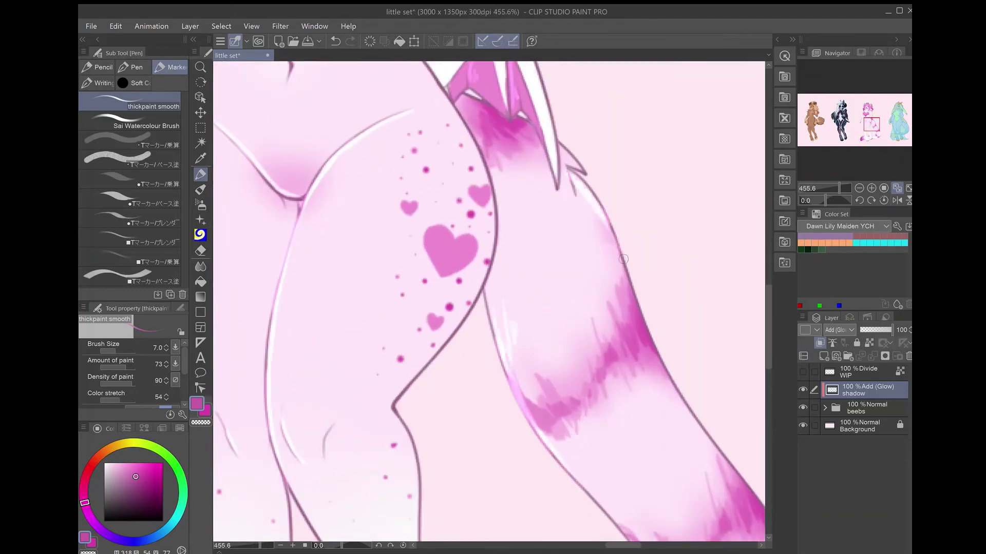
- Highlight the middle section of the striped tail, mainly along its outer edge across the second dark stripe
left_click_drag(557, 412, 467, 259)
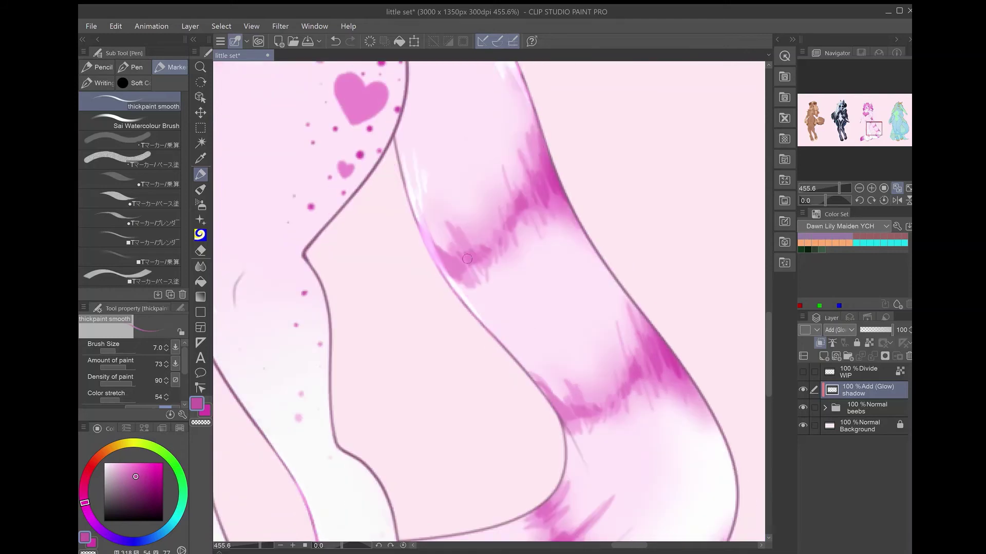
left_click_drag(634, 311, 739, 526)
left_click_drag(604, 263, 716, 426)
left_click_drag(590, 247, 642, 323)
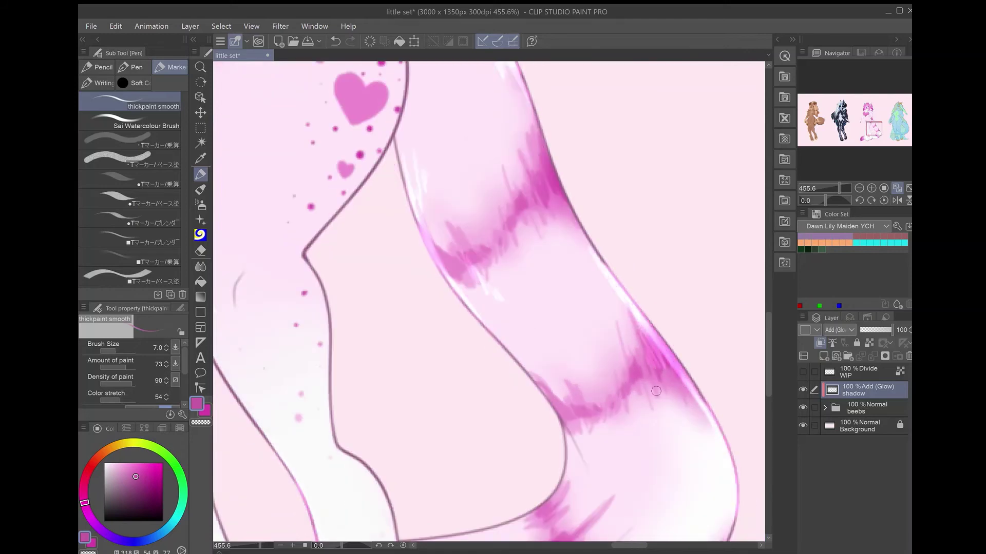
- Highlight the inner curve and upper edge of the tail's lower section behind the legs, and save the drawing
left_click_drag(684, 413, 540, 295)
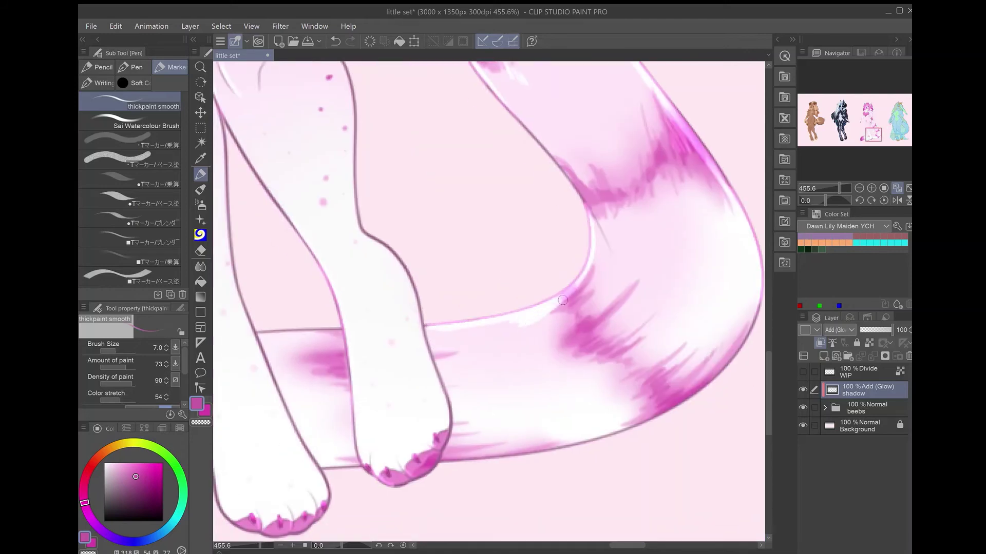
left_click_drag(598, 241, 616, 272)
left_click_drag(462, 288, 632, 290)
mouse_move(487, 320)
left_mouse_down()
mouse_move(339, 383)
mouse_move(345, 442)
left_mouse_up()
scroll(408, 365, "down", 10)
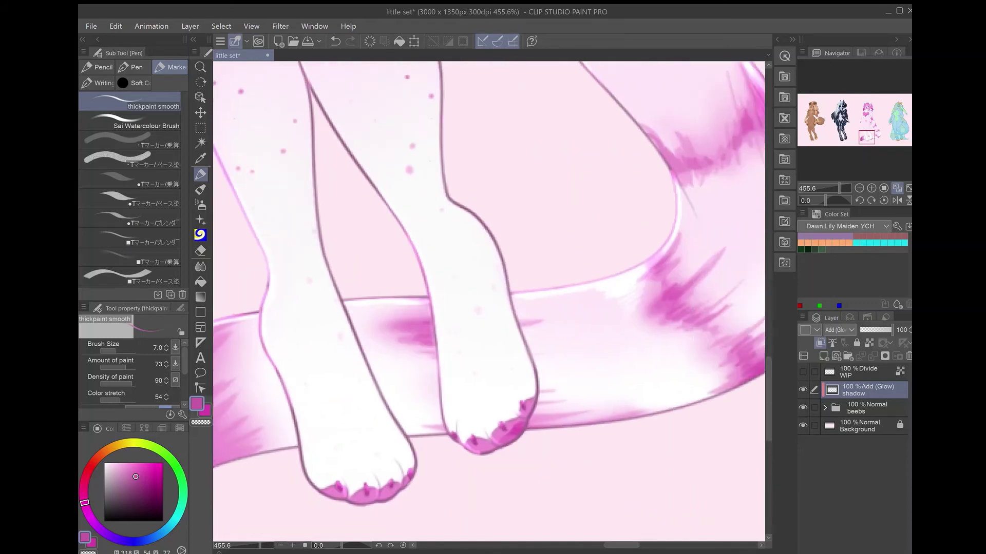
key("ctrl+s")
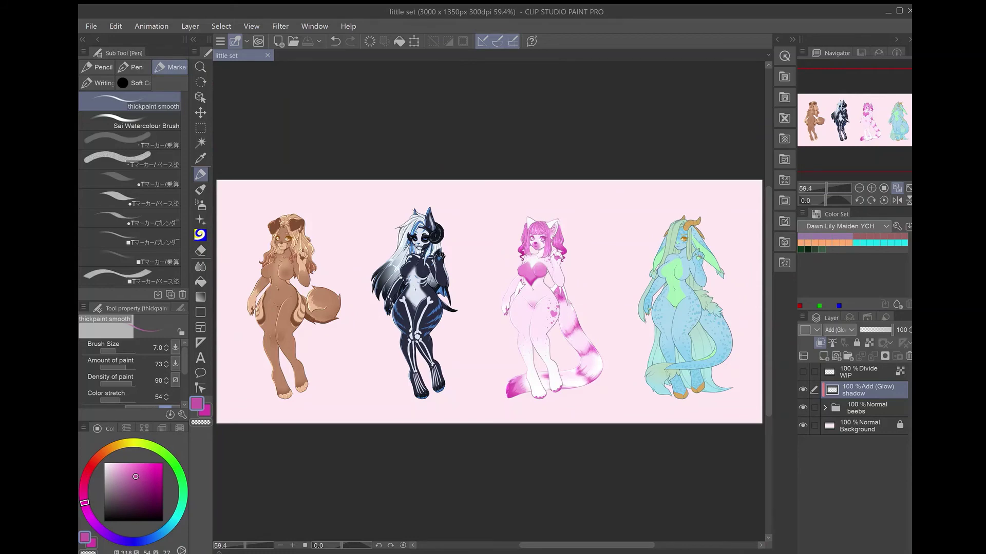
- Draw curved scale lines across the blue horned character's green belly on Layer 24 using the Mapping pen at size 2
key("p")
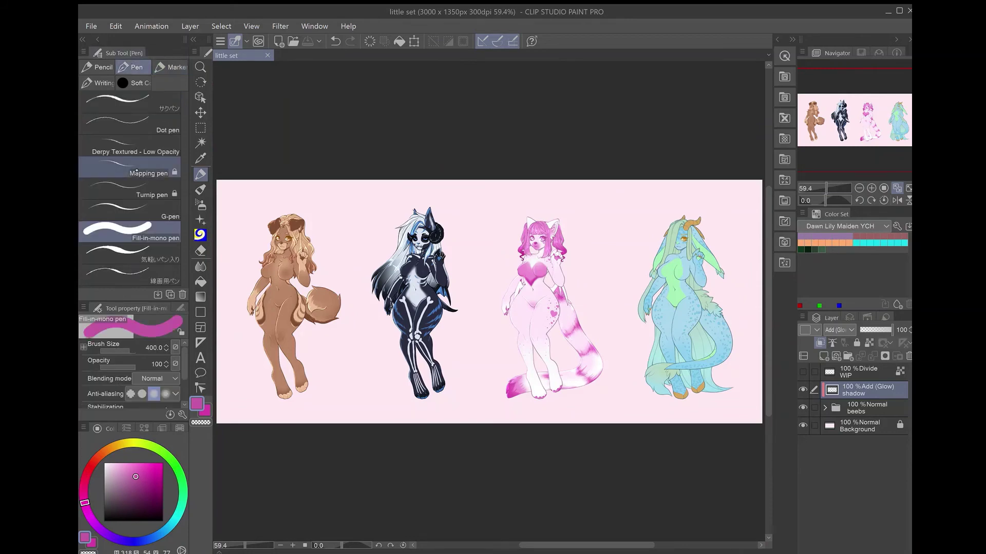
scroll(683, 257, "up", 10)
scroll(487, 303, "down", 10)
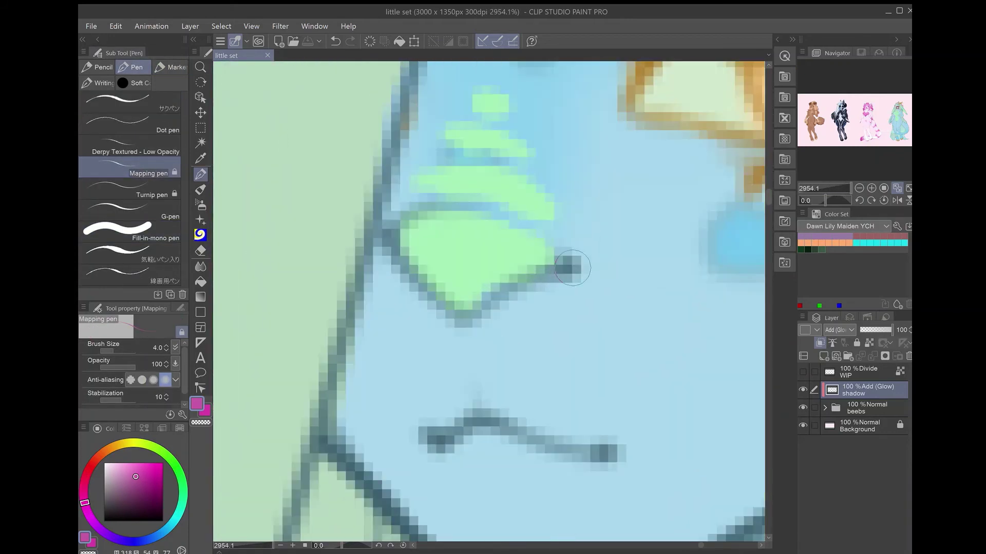
scroll(627, 308, "up", 4)
left_click(873, 548)
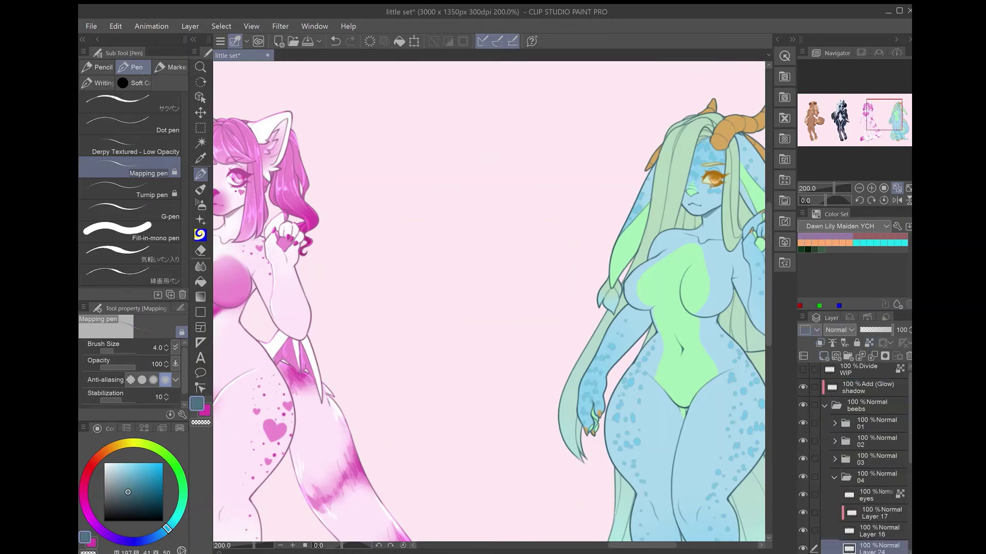
scroll(489, 301, "up", 4)
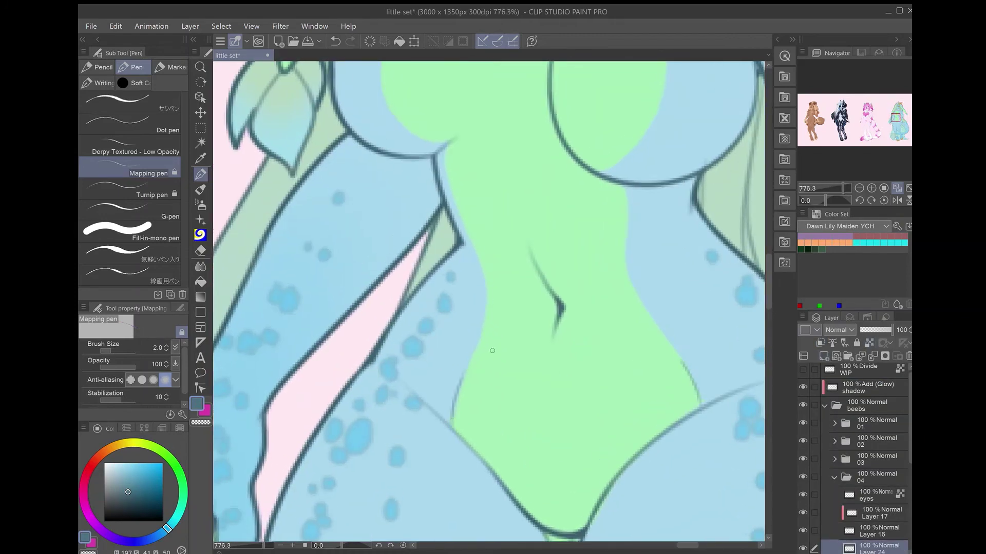
left_click_drag(676, 359, 474, 363)
key("ctrl+z")
left_click_drag(679, 362, 465, 376)
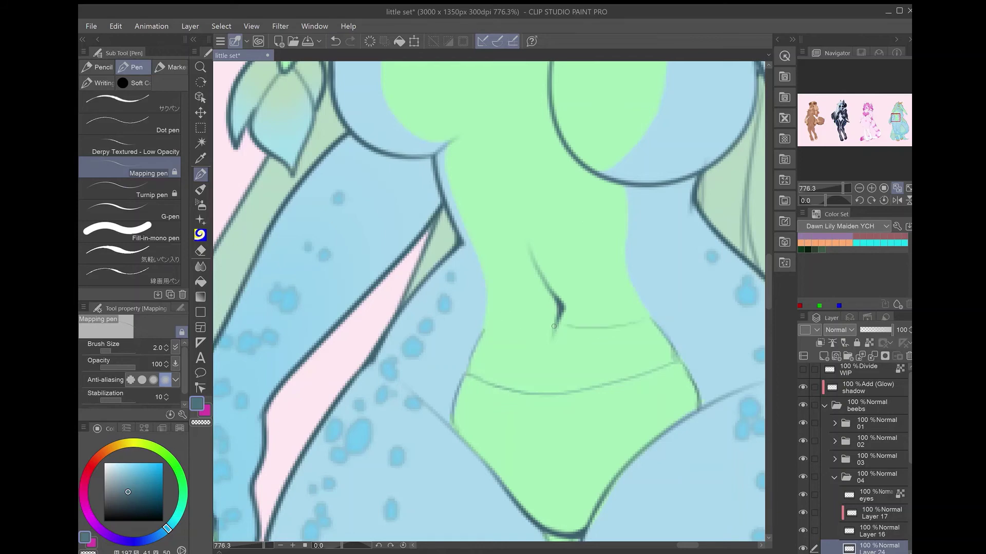
scroll(601, 343, "up", 3)
left_click_drag(488, 409, 494, 446)
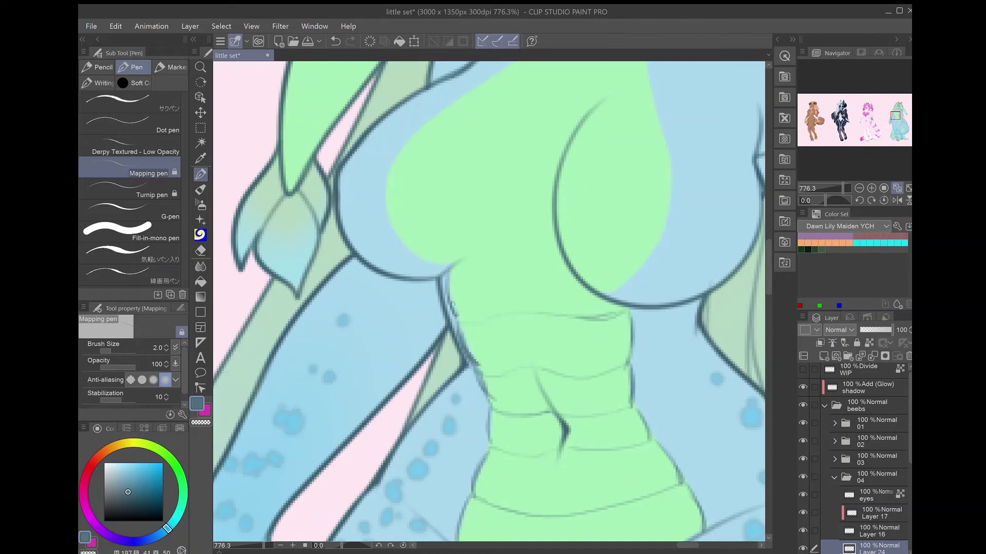
- Draw curved scale lines across the blue character's green chest marking and outline the marking's edges
left_click_drag(557, 260, 514, 237)
left_click_drag(596, 297, 622, 395)
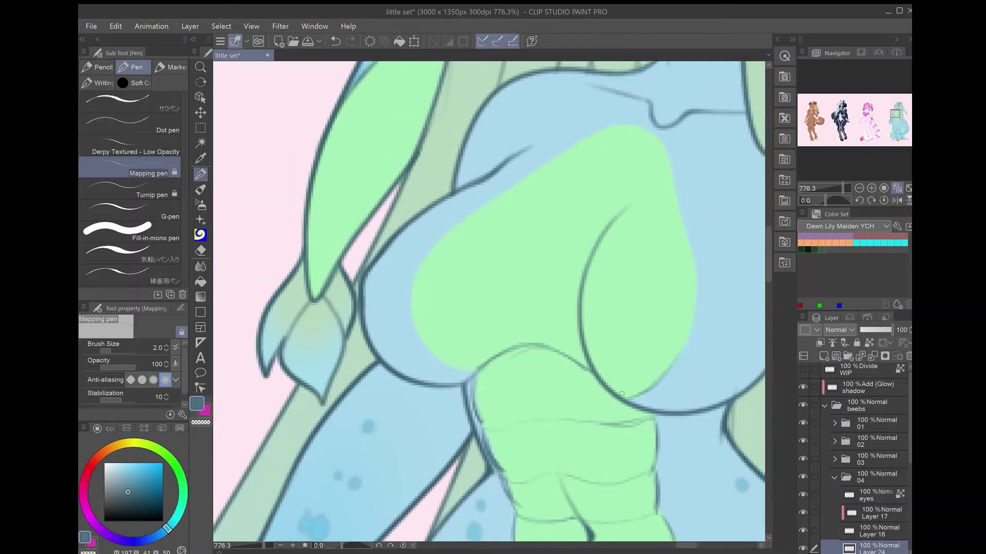
left_click_drag(585, 313, 679, 344)
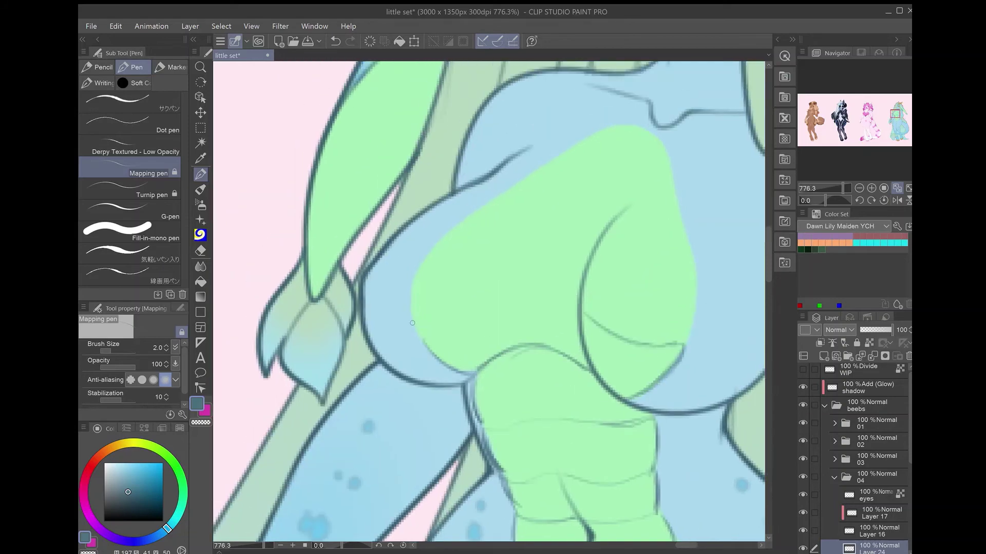
left_click_drag(441, 317, 518, 286)
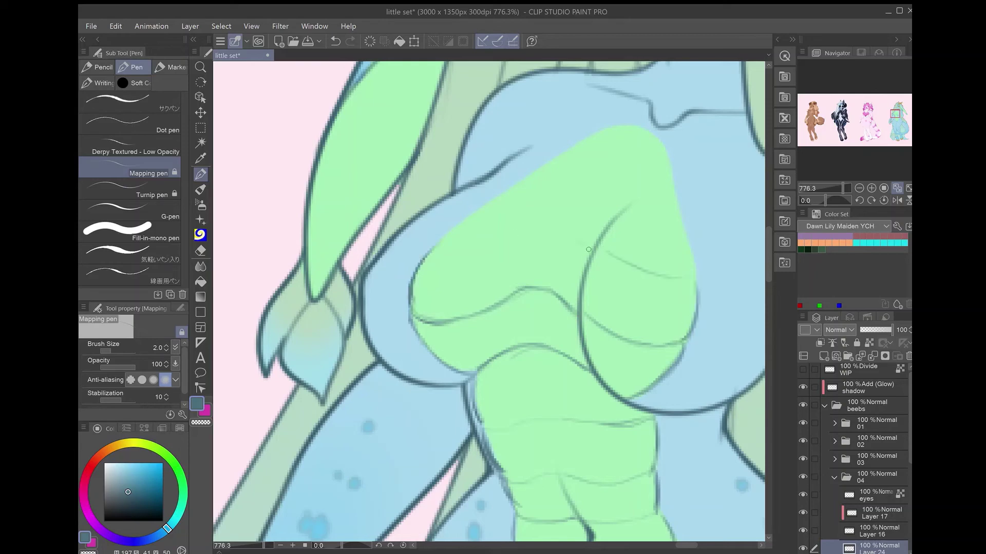
left_click_drag(559, 225, 467, 245)
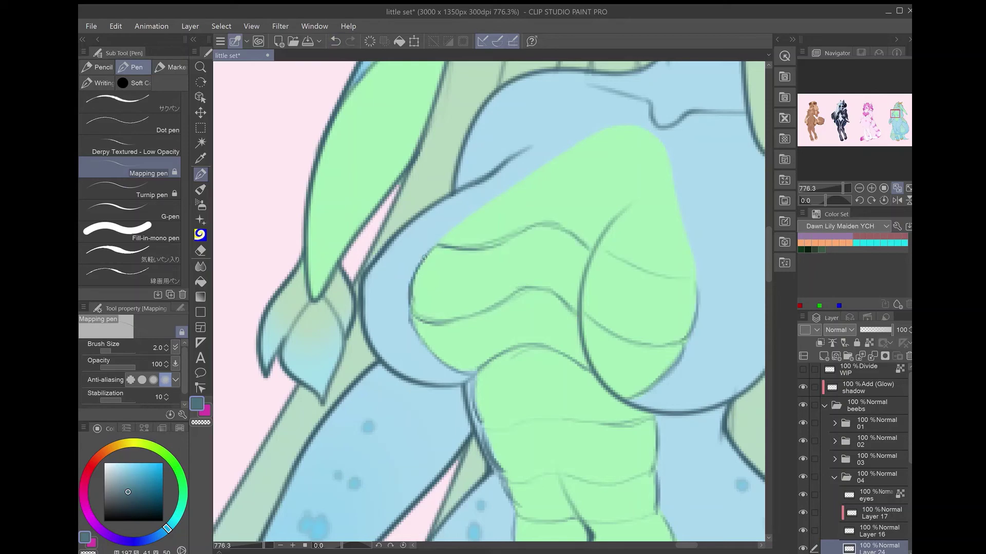
scroll(664, 322, "up", 3)
left_click_drag(426, 325, 504, 278)
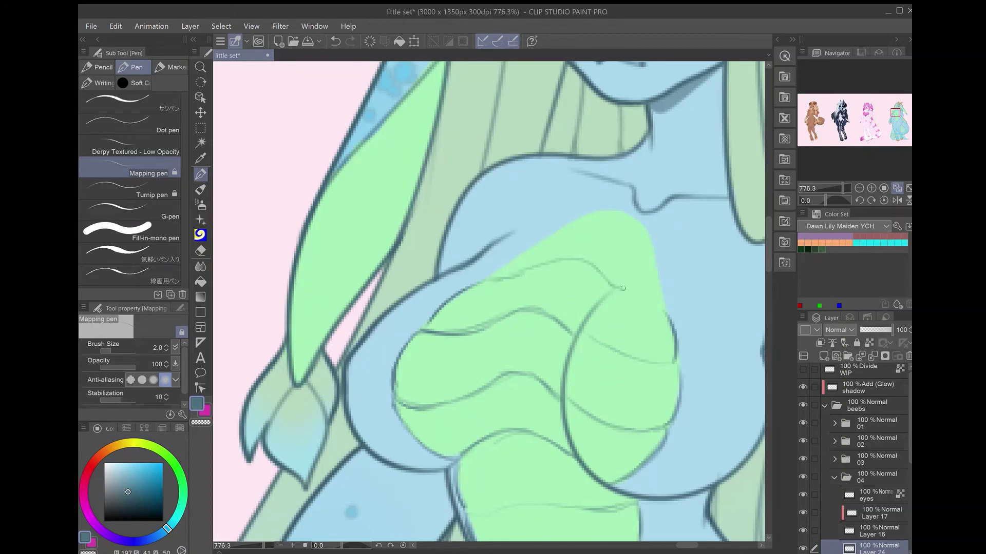
mouse_move(646, 234)
left_mouse_down()
mouse_move(529, 249)
mouse_move(493, 274)
left_mouse_up()
- Collapse the 04 layer folder, make the Add (Glow) shadow layer active and save the drawing
key("ctrl+0")
left_click(835, 477)
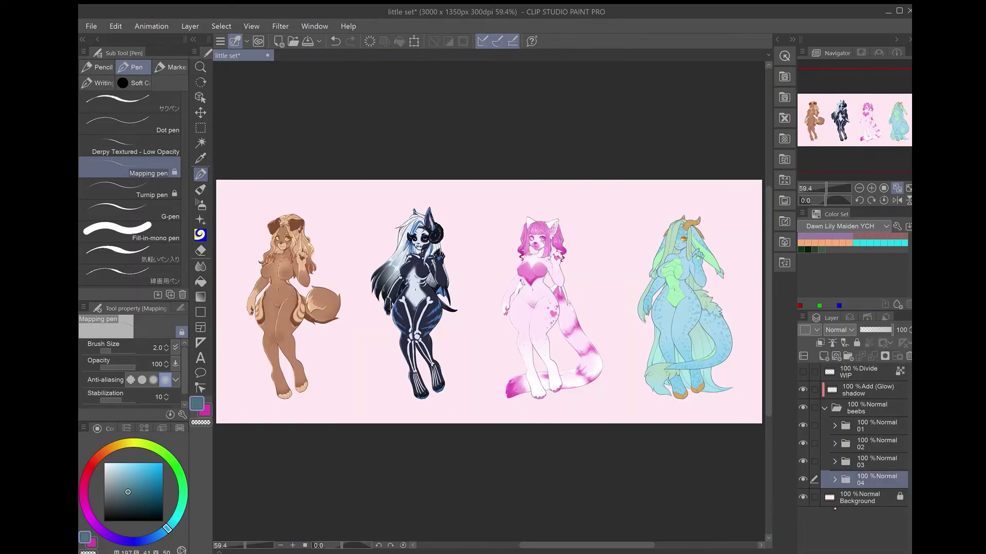
left_click(867, 388)
key("ctrl+s")
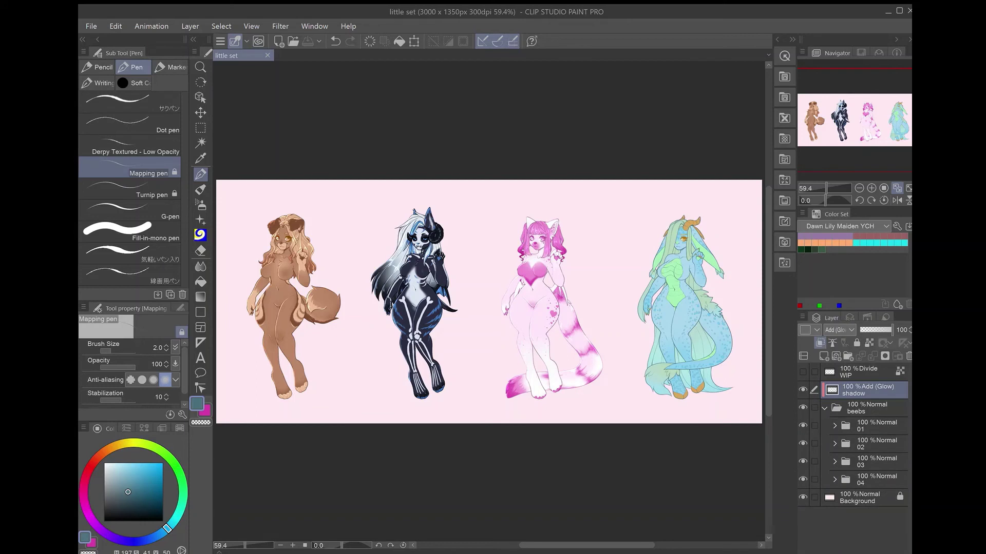
- Expand folder 04, select its hair layer and undo the last three changes
left_click(835, 479)
scroll(863, 462, "down", 2)
left_click(873, 513)
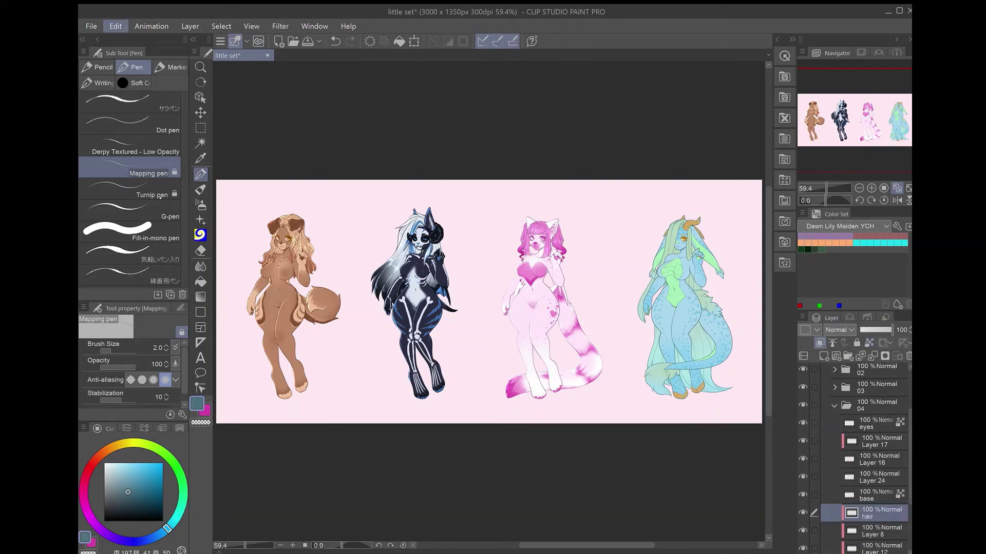
key("ctrl+z")
key("ctrl+z")
key("ctrl+z")
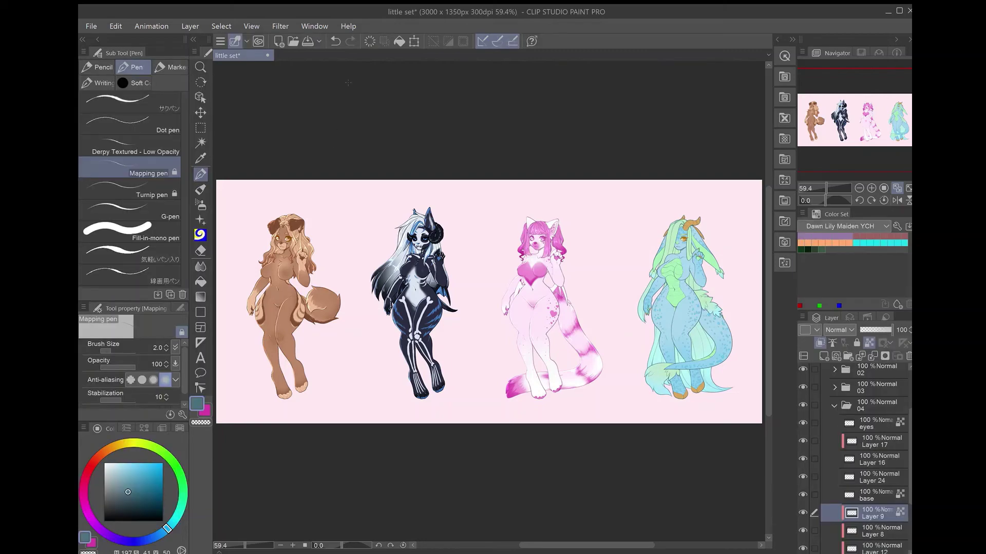
- Paint light mint highlights on the blue character's eye and nose with the thickpaint smooth brush, using size 5 for the nose
scroll(719, 297, "up", 6)
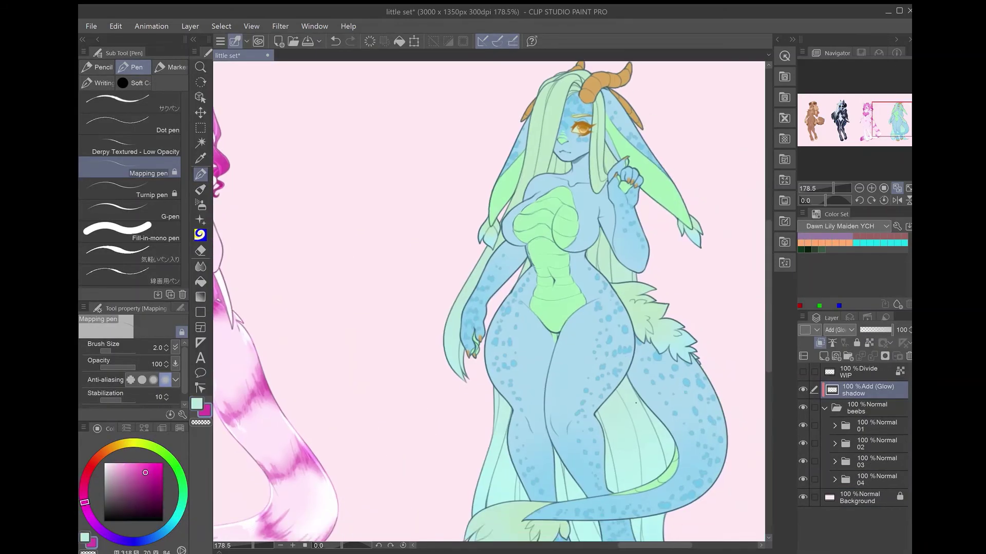
left_click(169, 66)
scroll(568, 105, "up", 8)
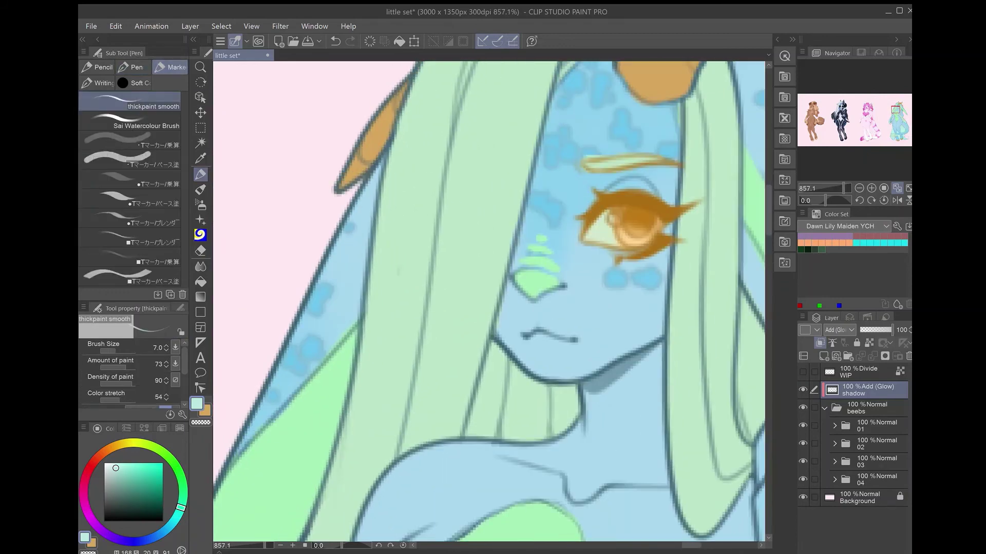
left_click(615, 220)
key("bracketleft")
key("bracketleft")
left_click_drag(516, 277, 528, 287)
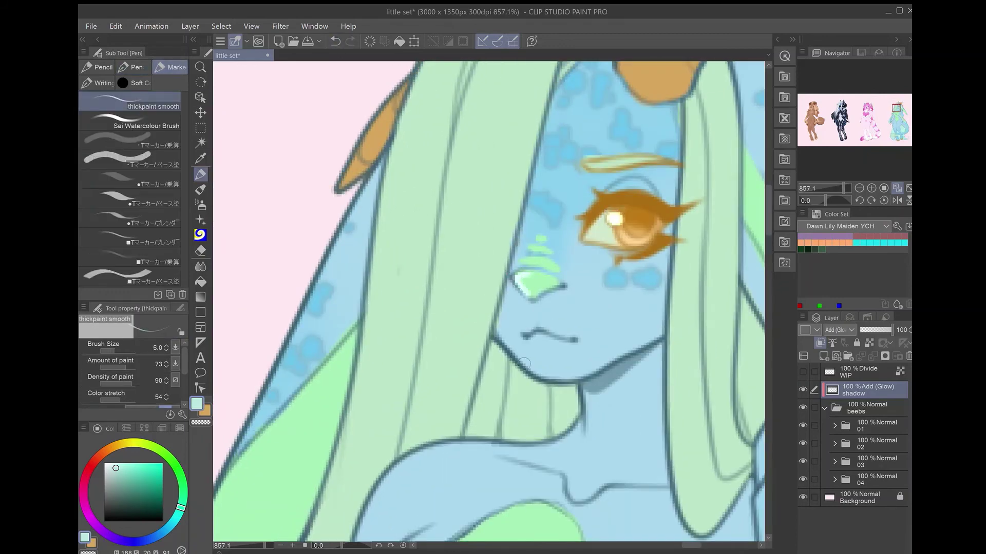
- Undo the nose highlight and paint highlights on the nose-bridge scales with the brush at size 7
key("bracketright")
key("bracketright")
left_click(336, 43)
- Highlight the long front hair strands beside the blue character's face, undoing and repainting the first stroke
left_click_drag(529, 248, 609, 288)
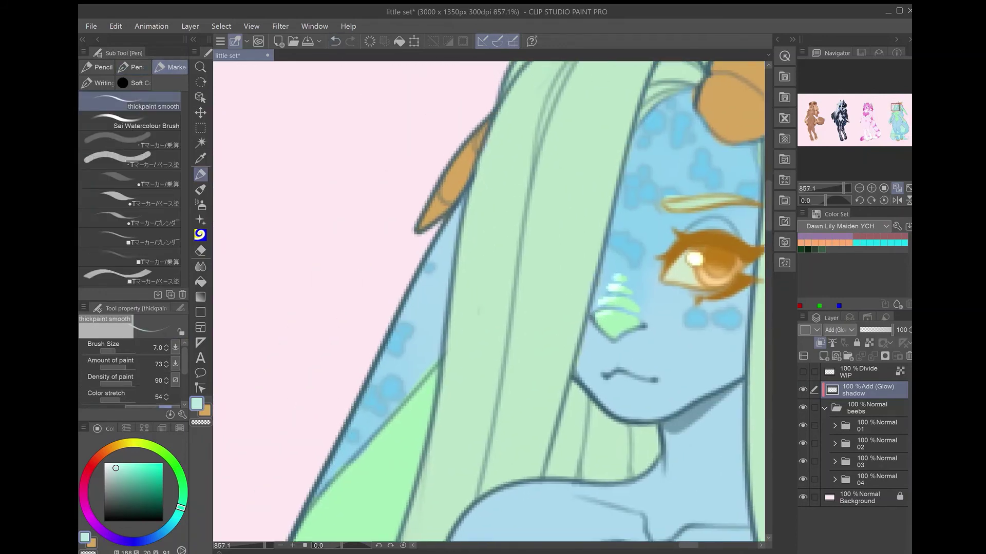
left_click_drag(567, 100, 524, 308)
key("ctrl+z")
mouse_move(575, 70)
left_mouse_down()
mouse_move(534, 215)
mouse_move(485, 472)
left_mouse_up()
left_click_drag(529, 279, 554, 329)
left_click_drag(614, 197, 569, 355)
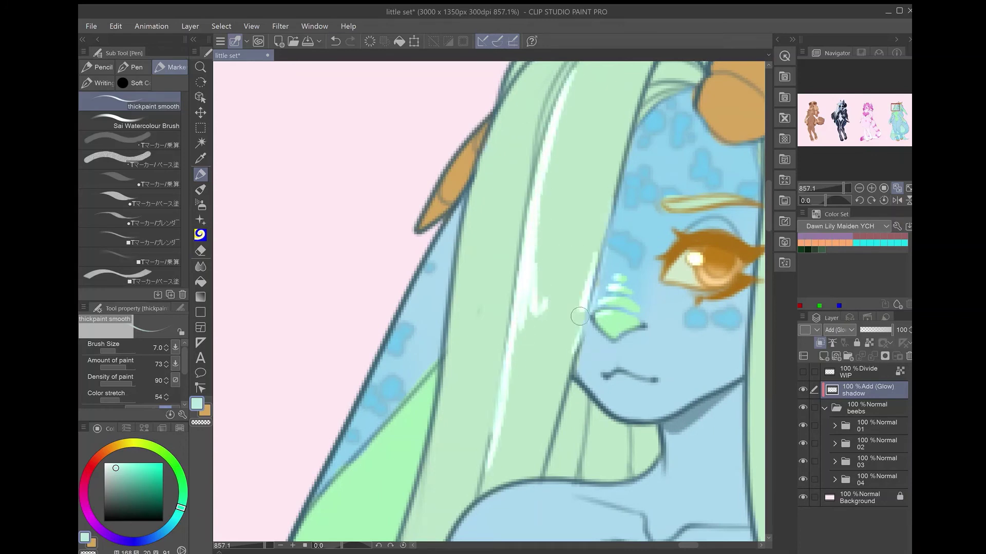
left_click_drag(588, 264, 543, 351)
left_click_drag(600, 232, 586, 274)
left_click_drag(579, 341, 556, 419)
- Recolour the blue character's existing glow highlights to a darker teal with the Fill-in-mono pen at size 400, transparent pixels locked, and return to thickpaint smooth
left_click(130, 483)
left_click(128, 475)
key("ctrl+0")
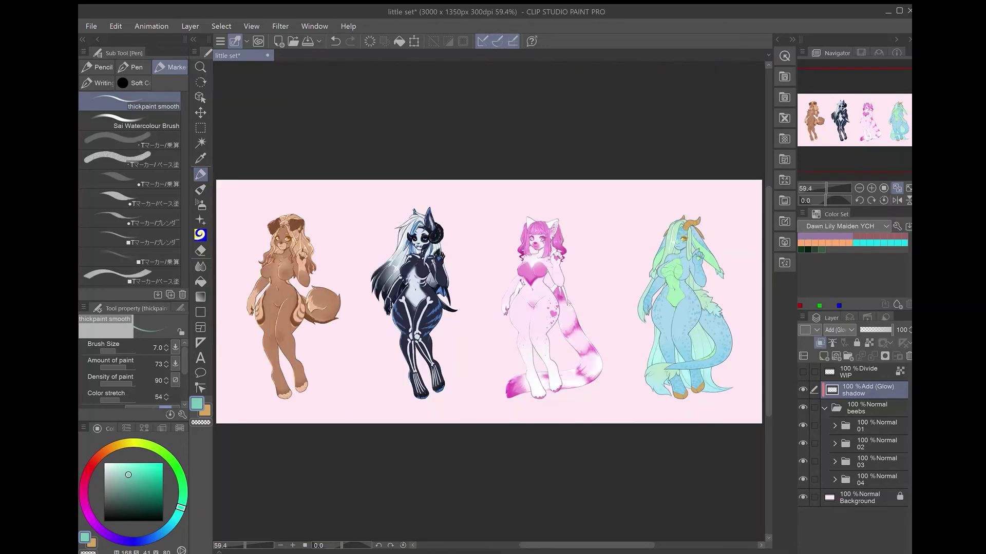
left_click(133, 68)
left_click(131, 230)
left_click(134, 489)
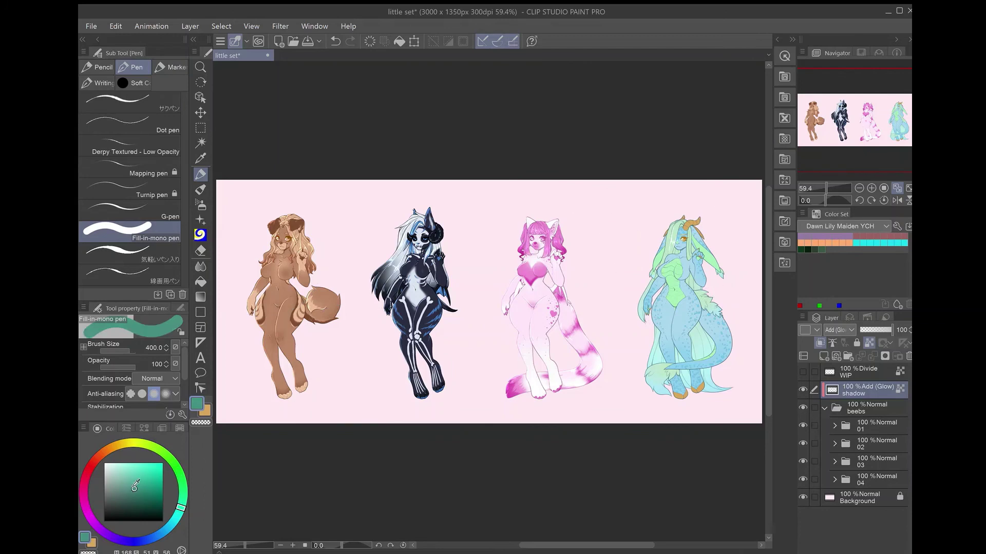
left_click(139, 490)
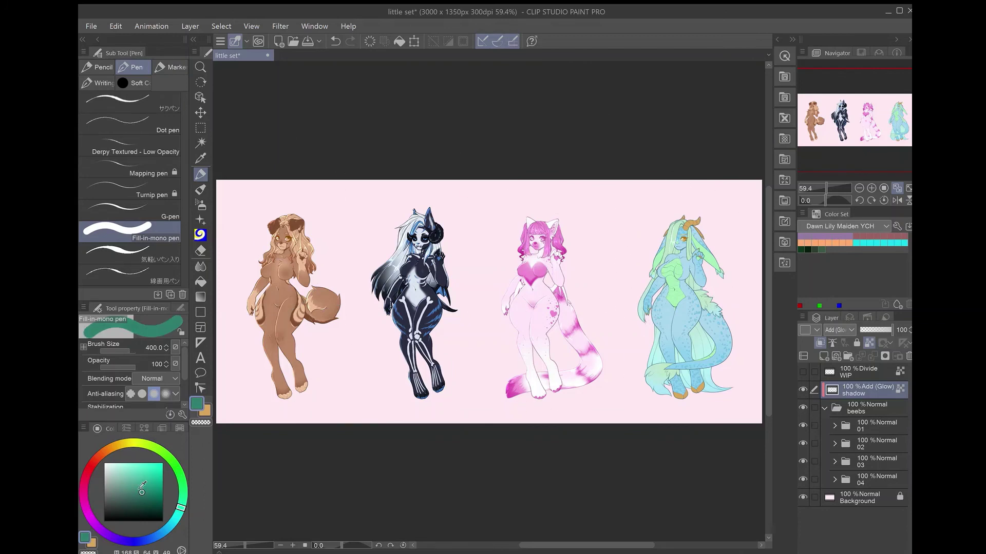
left_click(143, 486)
left_click(170, 67)
- Paint teal glow highlights along the blue character's long front hair, adding jagged shine strokes across the strands at face height
scroll(679, 233, "up", 10)
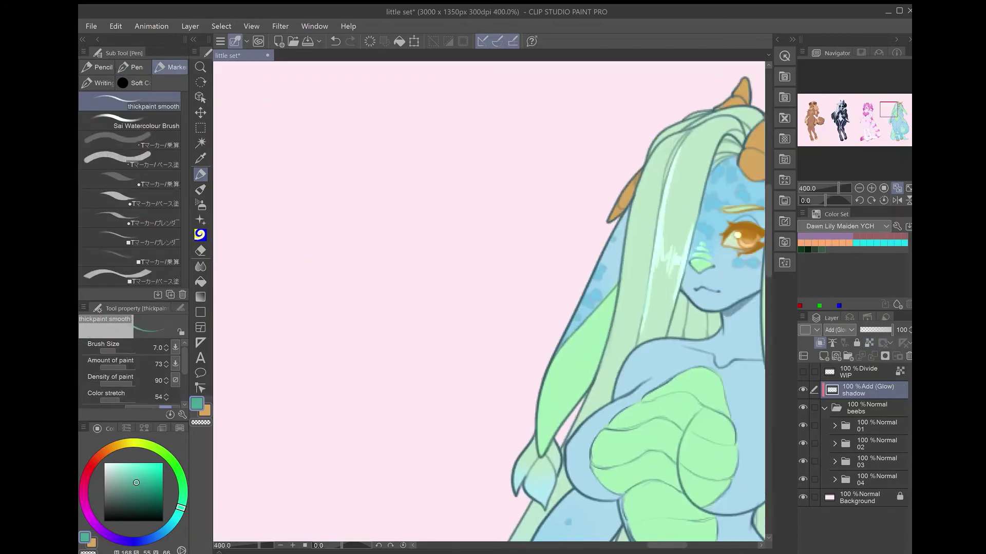
left_click_drag(614, 138, 525, 493)
left_click_drag(621, 227, 593, 323)
key("ctrl+z")
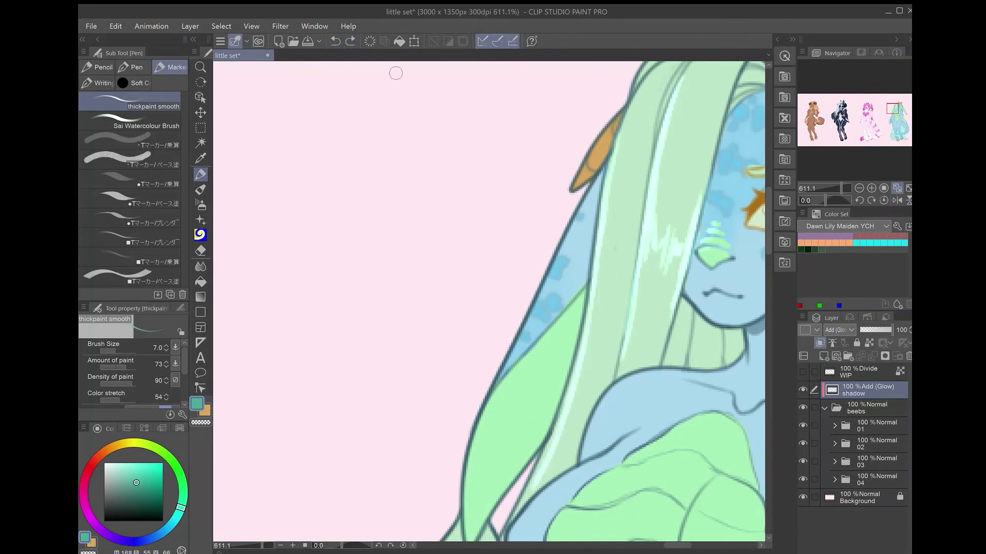
left_click_drag(560, 416, 522, 501)
mouse_move(595, 318)
left_mouse_down()
mouse_move(629, 216)
mouse_move(639, 287)
left_mouse_up()
left_click_drag(679, 284, 538, 282)
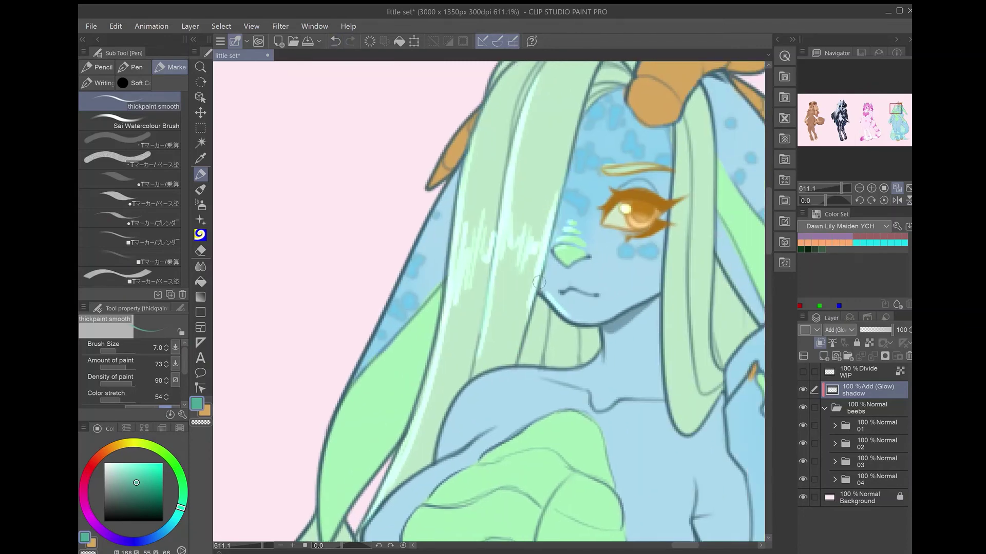
- Highlight the crown of the hair, the orange ear plate beside it and the segments of both horns
left_click_drag(621, 180, 664, 216)
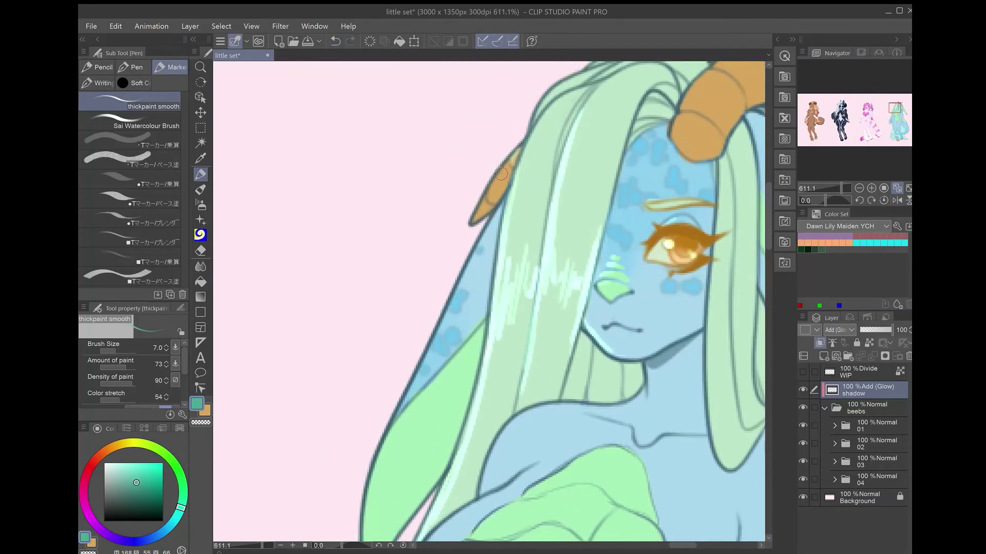
left_click_drag(593, 61, 588, 183)
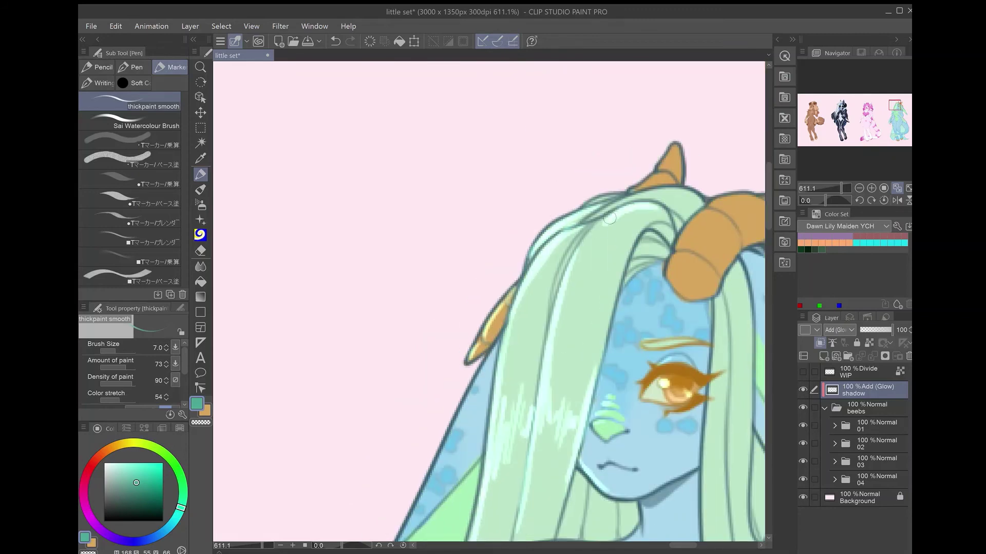
left_click_drag(661, 152, 553, 144)
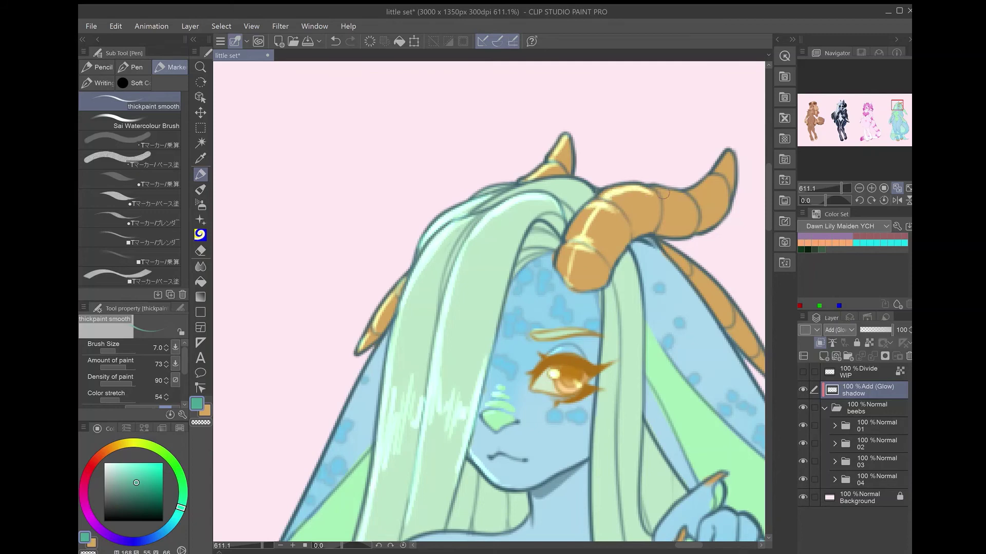
left_click_drag(718, 172, 704, 98)
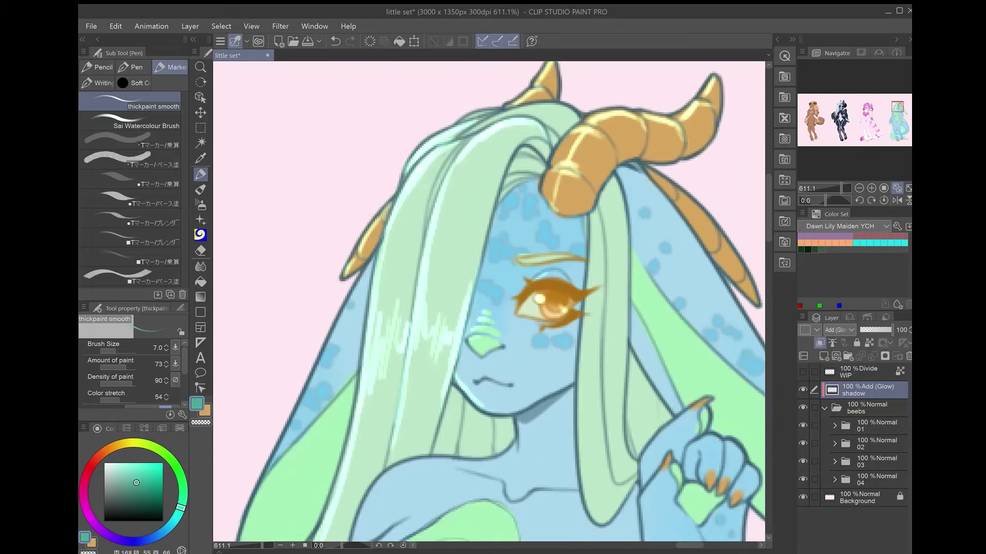
- Highlight the upper edges of both long ears and the orange plate on the ear behind the raised hand
left_click_drag(362, 329, 491, 280)
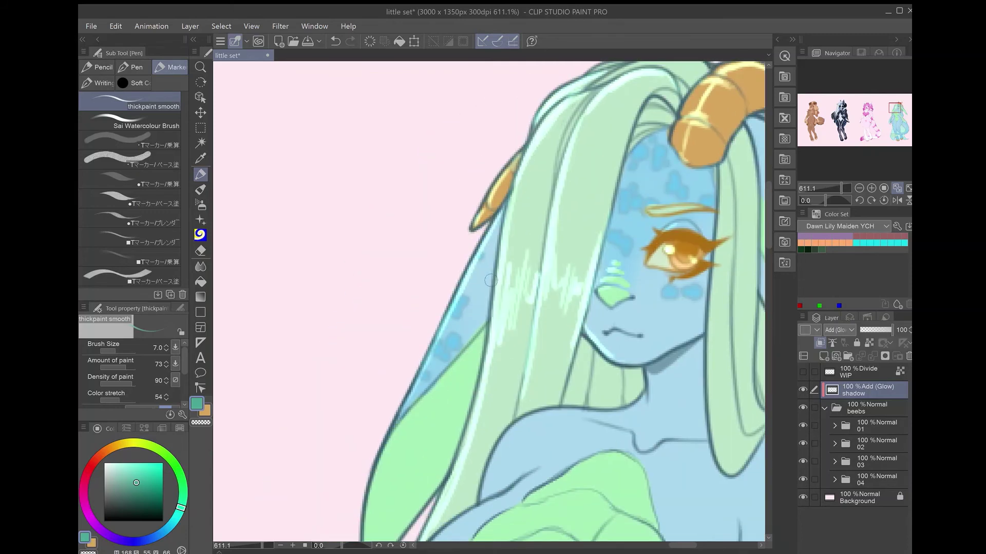
mouse_move(580, 212)
left_mouse_down()
mouse_move(488, 325)
mouse_move(397, 203)
left_mouse_up()
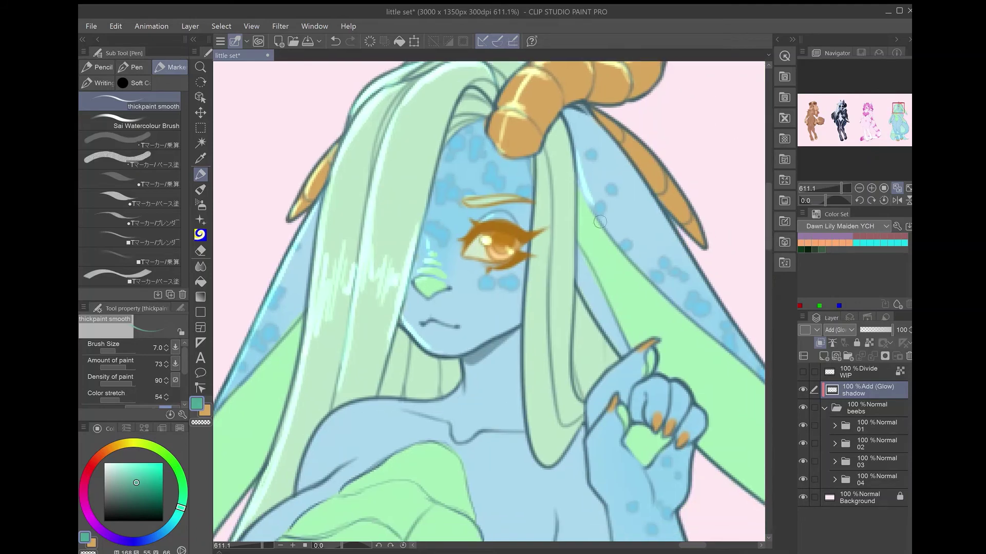
left_click_drag(617, 131, 691, 220)
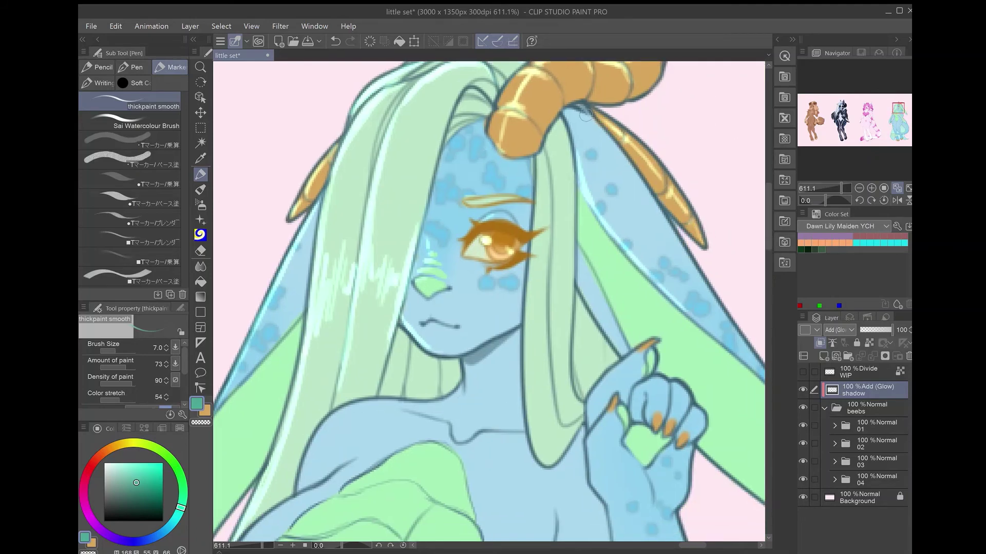
left_click_drag(586, 114, 644, 77)
- Add shine strokes to the hair strand hanging between the eye and the raised hand
left_click_drag(598, 119, 587, 419)
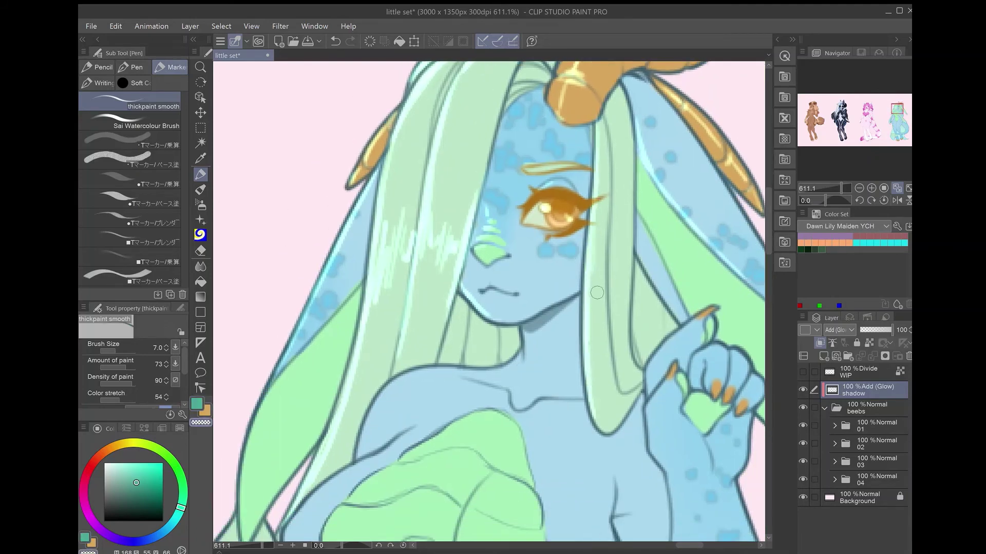
left_click_drag(595, 226, 590, 313)
left_click_drag(611, 164, 603, 318)
- Highlight the shoulder, the outer chest contour and the tufted tip of the lowered ear
mouse_move(633, 203)
left_mouse_down()
mouse_move(622, 301)
mouse_move(727, 232)
left_mouse_up()
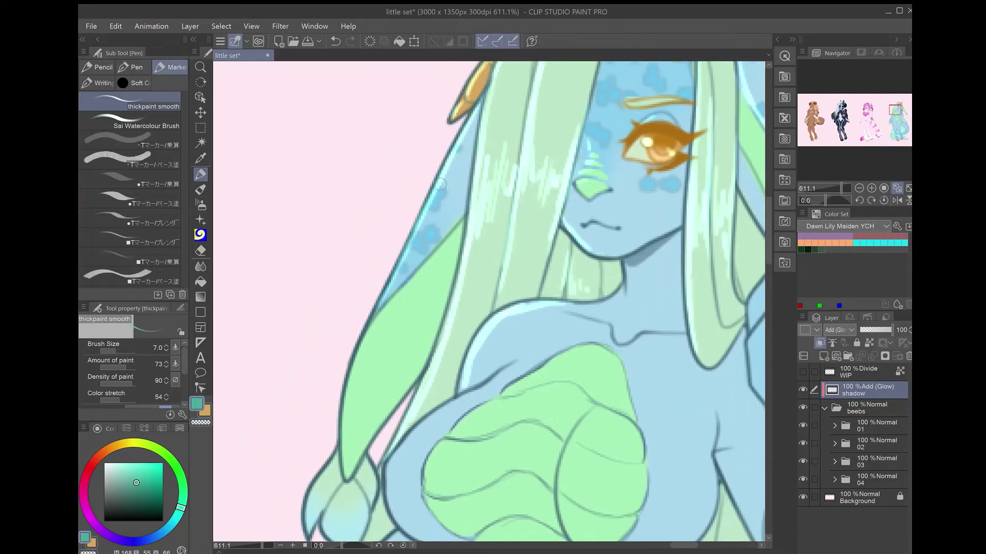
left_click_drag(512, 362, 650, 270)
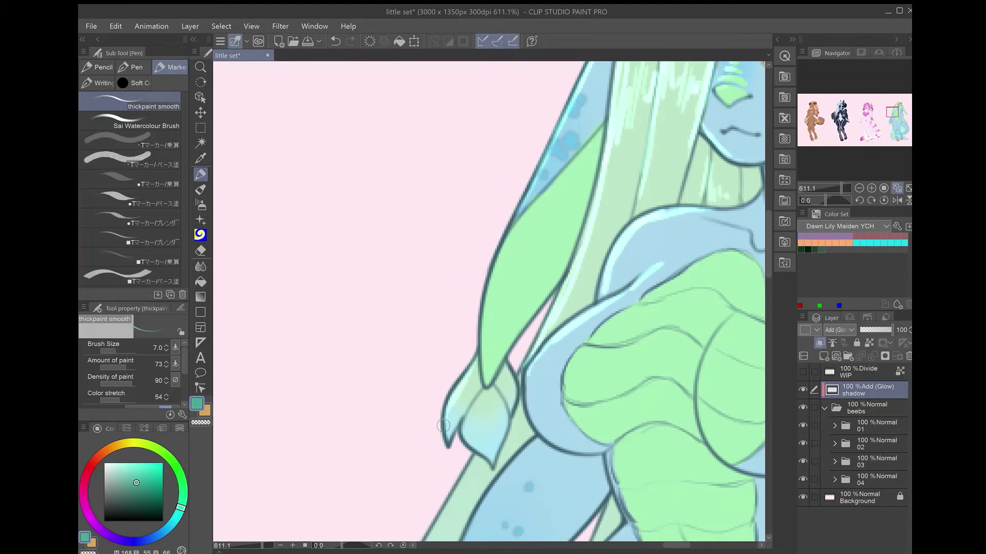
left_click_drag(443, 426, 481, 432)
- Highlight the outer edges of the green chest scales, the side of the waist and the upper hip
scroll(502, 269, "right", 5)
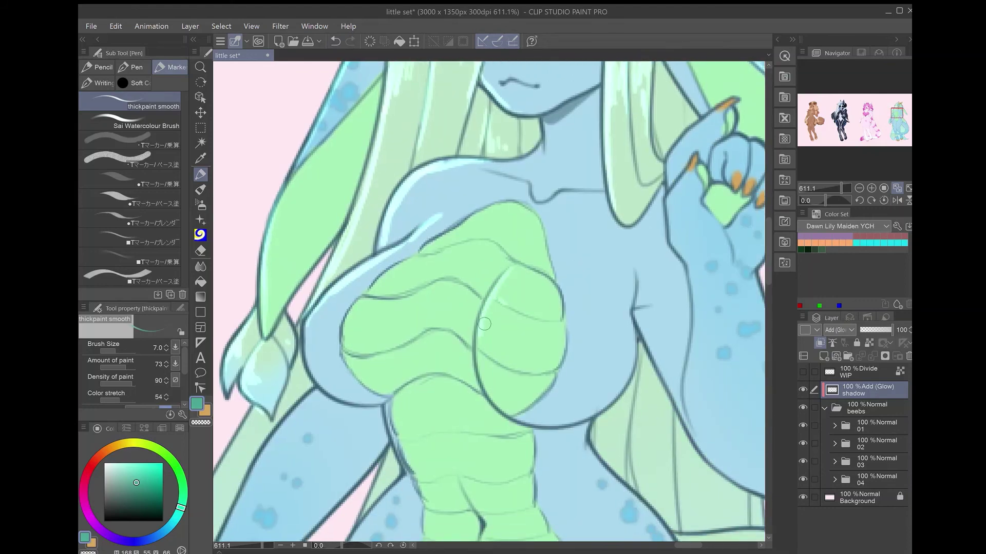
left_click_drag(484, 324, 504, 411)
left_click_drag(358, 291, 491, 206)
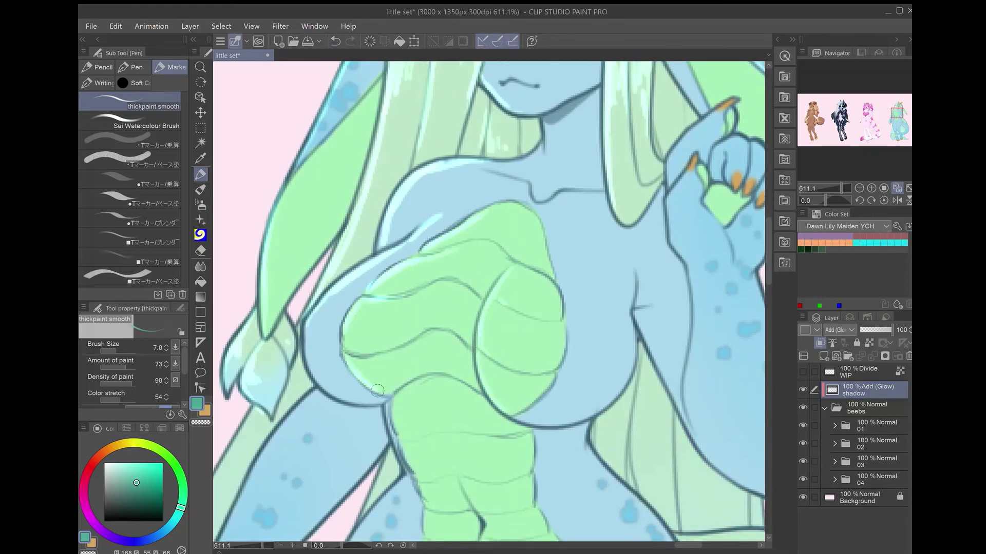
left_click_drag(349, 360, 398, 396)
scroll(488, 301, "down", 3)
mouse_move(398, 275)
left_mouse_down()
mouse_move(414, 339)
mouse_move(352, 428)
left_mouse_up()
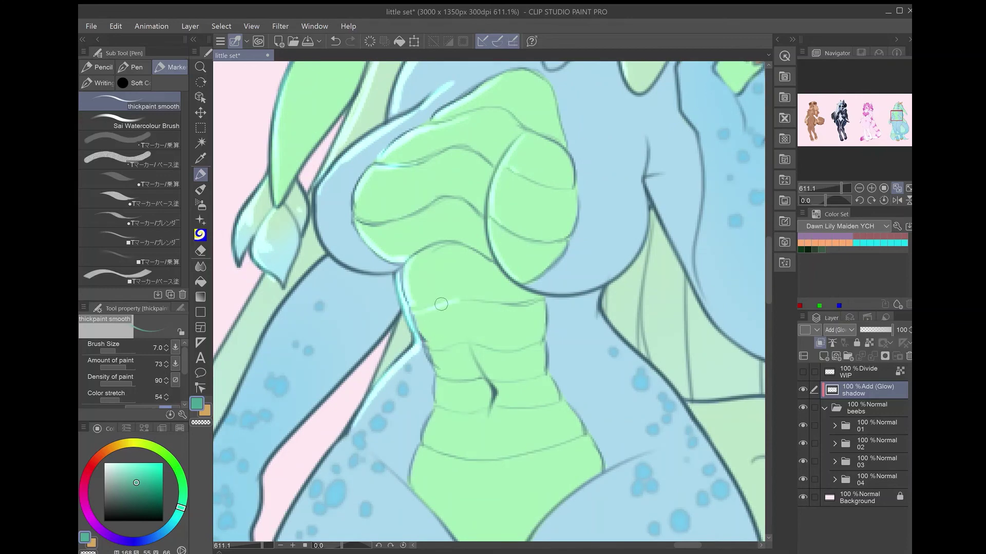
- Trace highlights along the curved bands of the green chest scales
left_click_drag(475, 242, 423, 254)
left_click_drag(467, 199, 396, 221)
left_click_drag(487, 150, 422, 169)
left_click_drag(513, 109, 480, 123)
left_click_drag(495, 96, 544, 77)
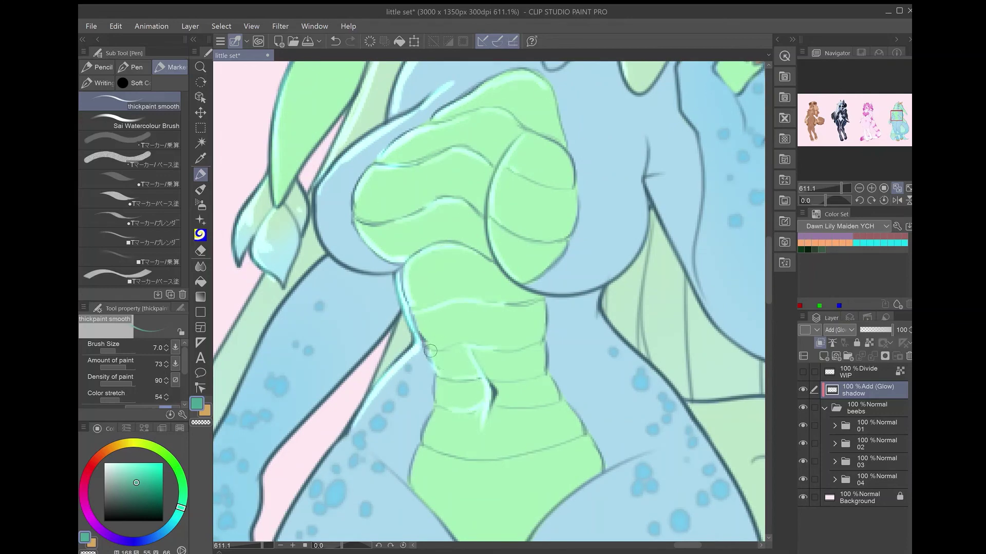
- Trace highlights along the belly scale bands around and below the navel
left_click_drag(461, 455, 505, 459)
left_click_drag(477, 457, 414, 472)
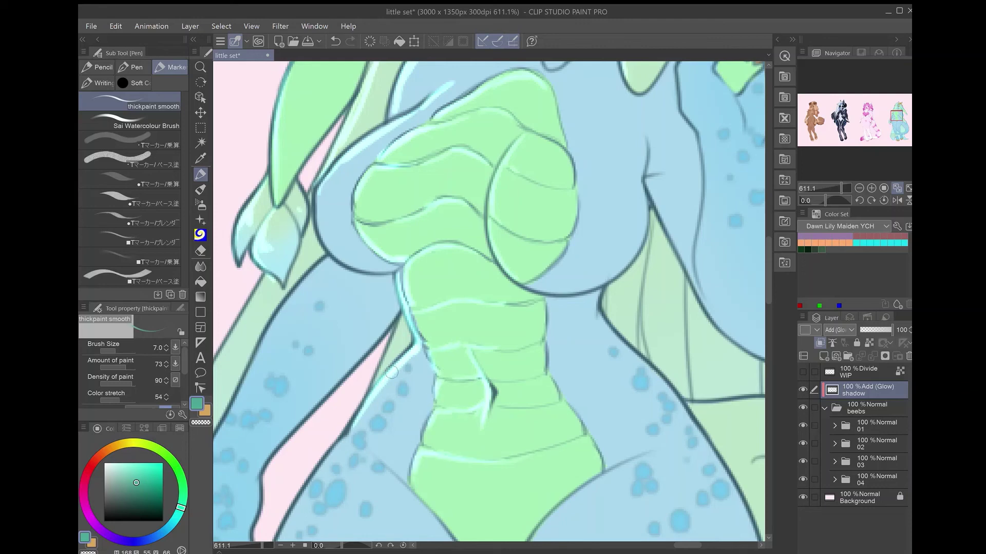
left_click_drag(541, 376, 488, 385)
left_click_drag(538, 344, 477, 342)
scroll(443, 272, "down", 3)
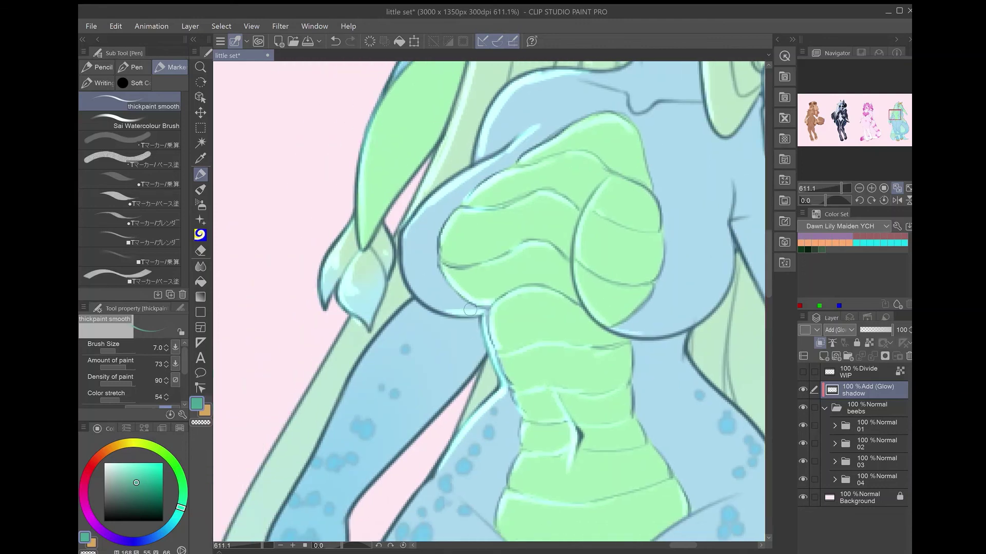
- Highlight the outer edge of the lowered arm down to the hand and save the file
scroll(440, 419, "up", 3)
mouse_move(475, 234)
left_mouse_down()
mouse_move(468, 343)
mouse_move(486, 384)
left_mouse_up()
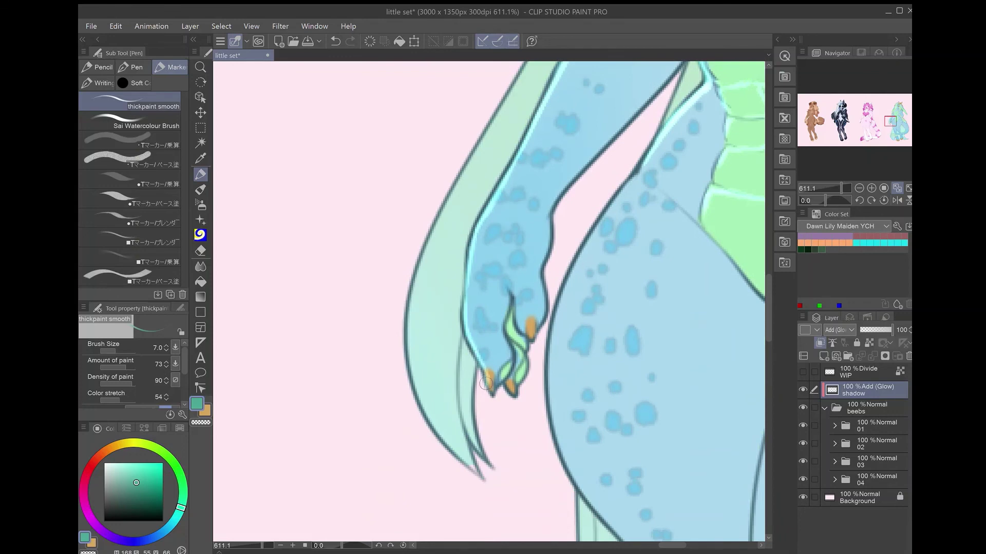
key("ctrl+0")
key("ctrl+s")
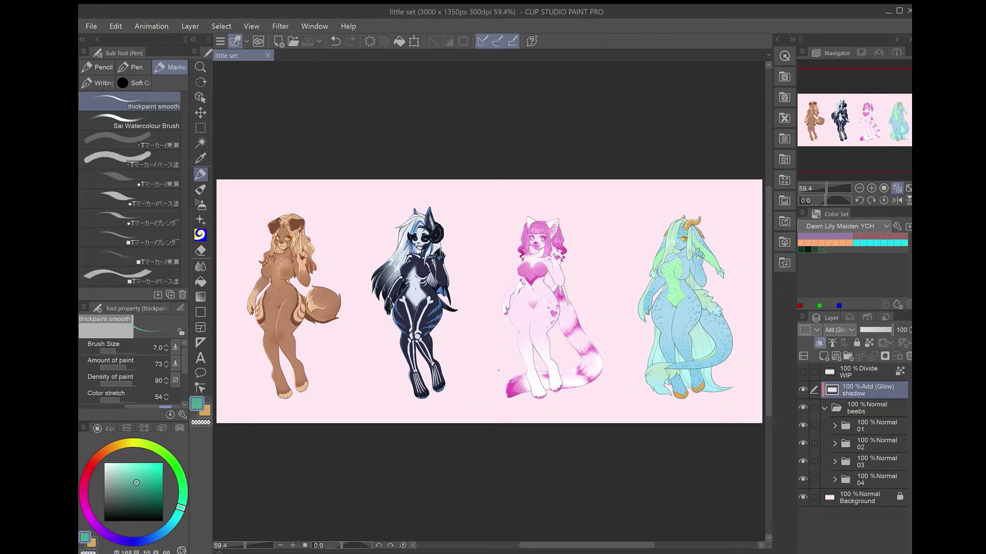
- Highlight the hair lock behind the lowered arm with edge lines and short shine strokes
scroll(673, 291, "up", 6)
mouse_move(600, 201)
left_mouse_down()
mouse_move(536, 314)
mouse_move(490, 440)
left_mouse_up()
scroll(490, 440, "down", 3)
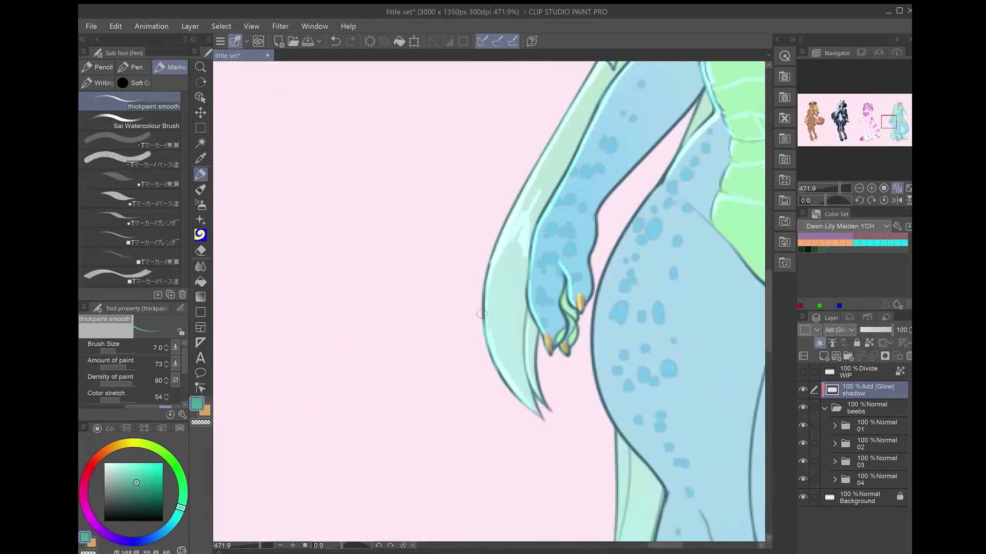
- Highlight the outer contour of the thigh below the lowered hand and the crease of its knee
scroll(490, 359, "right", 2)
scroll(488, 303, "right", 1)
mouse_move(601, 204)
left_mouse_down()
mouse_move(567, 236)
mouse_move(524, 416)
left_mouse_up()
scroll(488, 303, "down", 3)
scroll(488, 303, "right", 2)
mouse_move(468, 234)
left_mouse_down()
mouse_move(475, 287)
mouse_move(536, 464)
left_mouse_up()
left_click_drag(565, 395, 588, 440)
- Paint edge highlights and shine strokes on the long hair locks hanging behind the leg, above the tail tuft
mouse_move(491, 328)
left_mouse_down()
mouse_move(493, 416)
mouse_move(468, 506)
left_mouse_up()
scroll(468, 507, "down", 5)
scroll(468, 507, "left", 2)
left_click_drag(546, 244, 503, 413)
left_click_drag(588, 218, 545, 391)
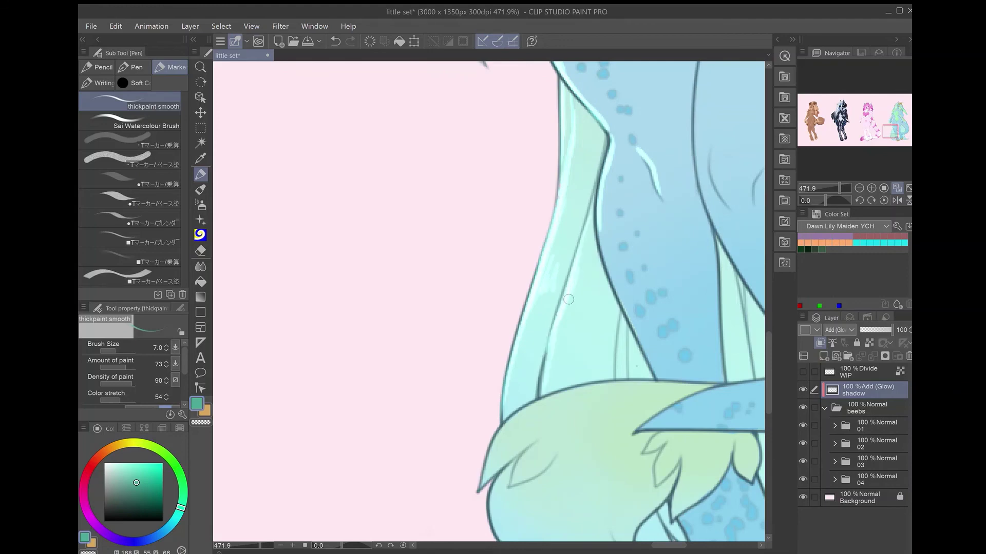
left_click_drag(574, 296, 561, 342)
- Highlight the upper edge, fur points and inner strands of the fluffy tail tuft
mouse_move(621, 380)
left_mouse_down()
mouse_move(619, 319)
mouse_move(477, 478)
left_mouse_up()
left_click_drag(544, 436, 475, 490)
scroll(488, 462, "down", 4)
left_click_drag(534, 257, 513, 272)
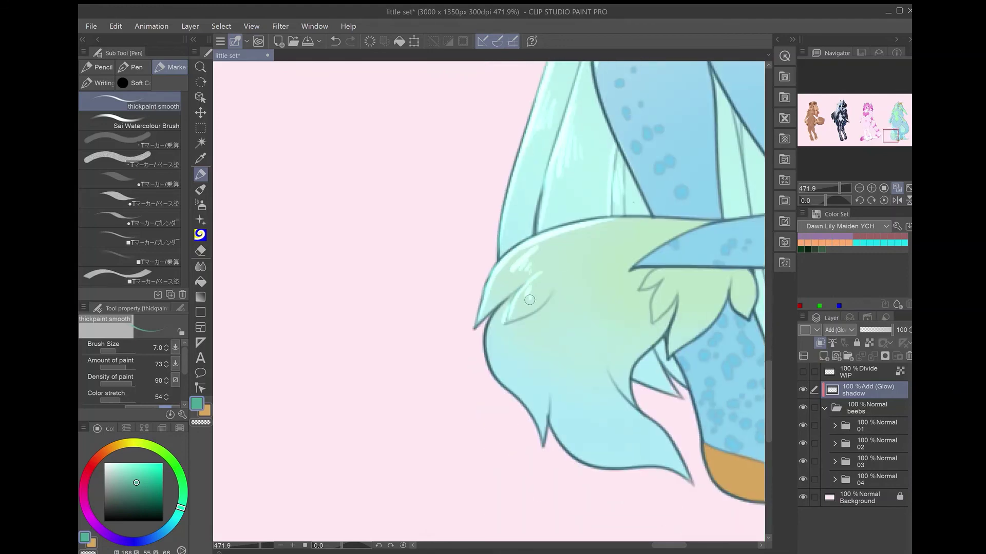
left_click_drag(685, 286, 670, 343)
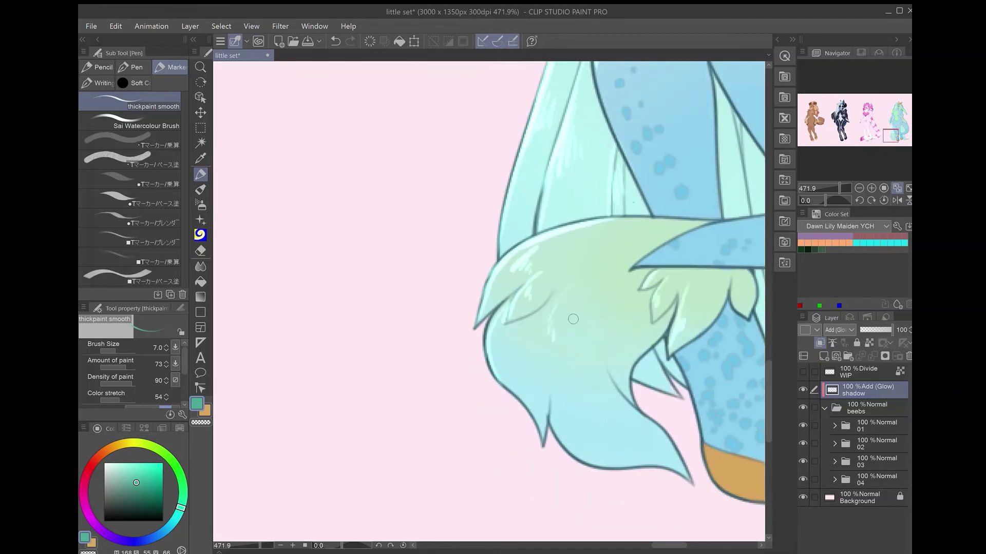
left_click_drag(552, 403, 534, 445)
- Highlight the upper edge of the blue tail where it meets the tuft, undoing and repainting the first stroke
scroll(550, 404, "up", 2)
scroll(550, 404, "right", 3)
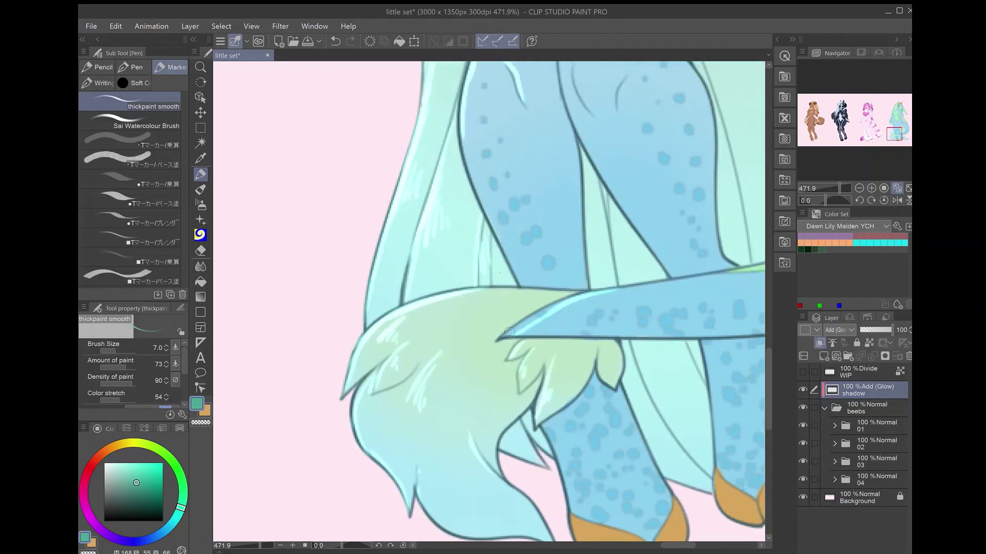
left_click_drag(619, 288, 498, 339)
key("ctrl+z")
scroll(565, 308, "right", 2)
left_click_drag(610, 304, 462, 326)
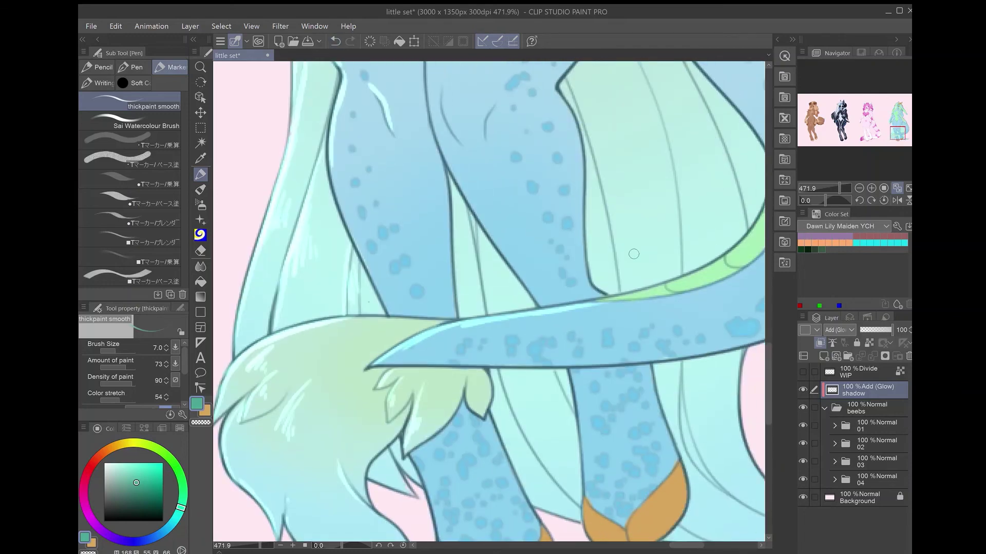
- Highlight the inner curve of the tail and its green fin scales
scroll(565, 308, "right", 2)
left_click_drag(665, 249, 606, 321)
left_click_drag(644, 287, 485, 340)
mouse_move(660, 211)
left_mouse_down()
mouse_move(616, 134)
mouse_move(572, 90)
left_mouse_up()
left_click_drag(649, 205, 658, 241)
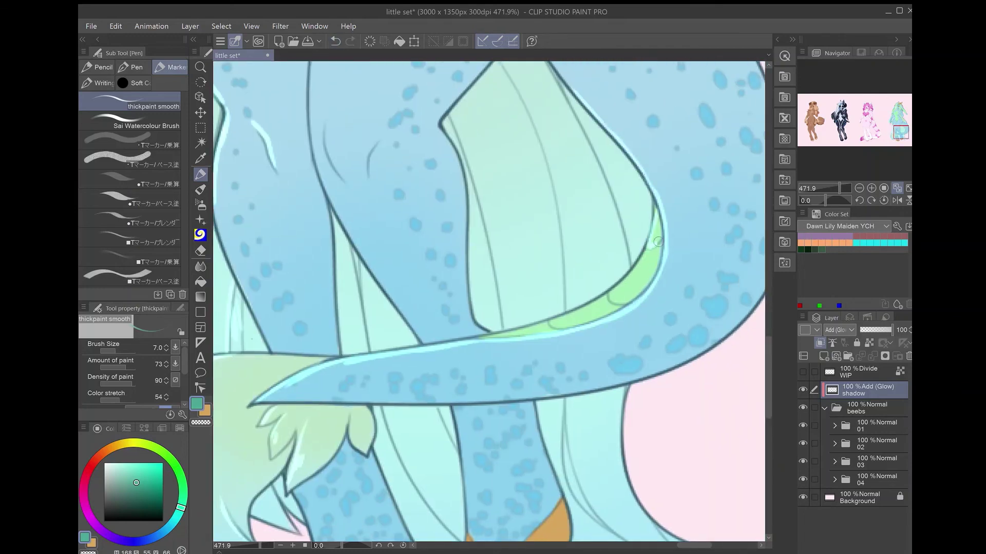
left_click_drag(606, 291, 496, 334)
- Paint highlights on the orange hooves, undoing one stray stroke
scroll(565, 333, "down", 3)
scroll(564, 334, "left", 1)
left_click_drag(614, 343, 585, 376)
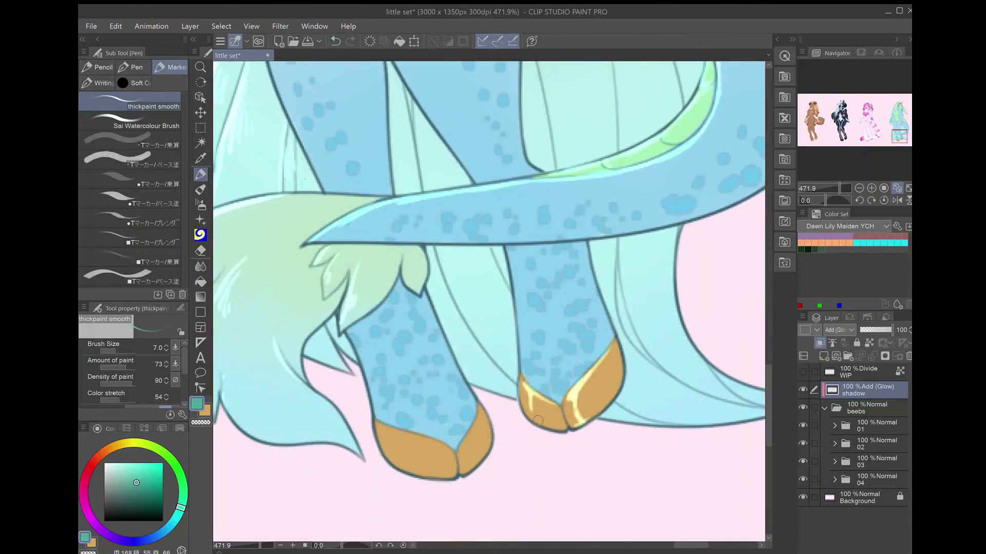
mouse_move(379, 423)
left_mouse_down()
mouse_move(446, 450)
mouse_move(408, 443)
left_mouse_up()
key("ctrl+z")
- Highlight the ankles, the outer edge of the calf and the knee crease of the other leg
scroll(306, 290, "up", 2)
scroll(306, 290, "left", 1)
left_click_drag(468, 451, 476, 480)
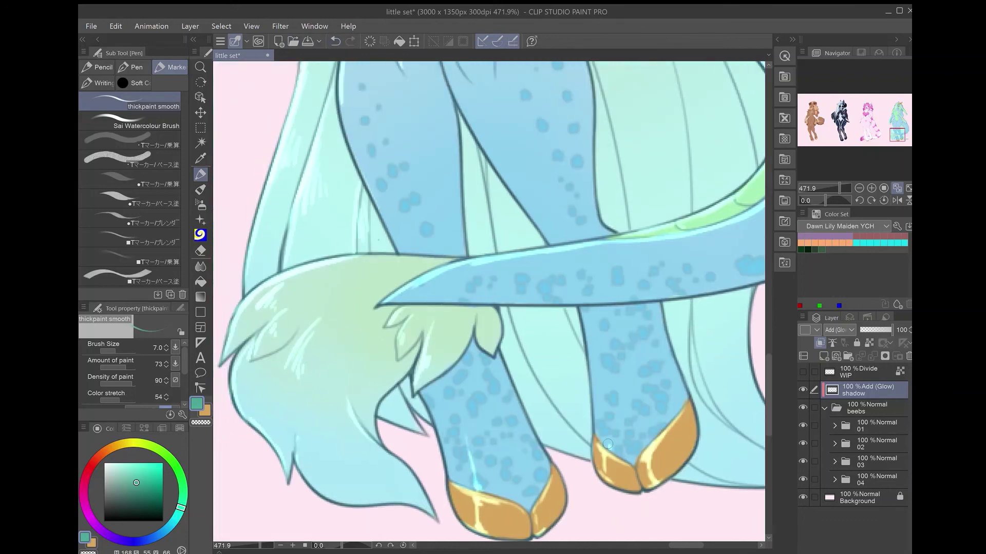
left_click_drag(607, 444, 591, 321)
scroll(369, 203, "up", 5)
scroll(368, 202, "left", 1)
left_click_drag(437, 219, 482, 396)
left_click_drag(543, 169, 562, 224)
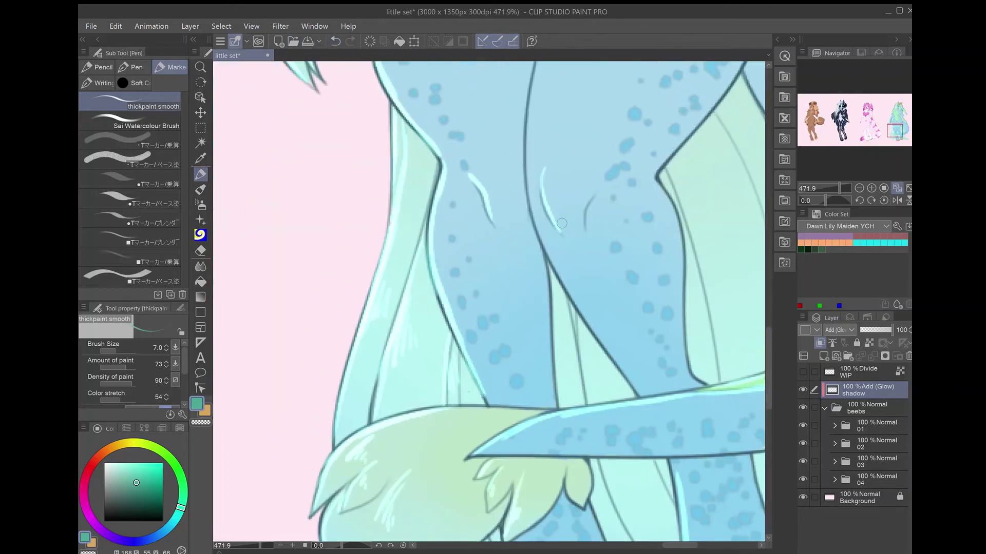
- Highlight the front thigh's inner contour from the hip down to the knee
scroll(562, 223, "up", 5)
scroll(562, 223, "left", 1)
mouse_move(610, 98)
left_mouse_down()
mouse_move(586, 159)
mouse_move(586, 146)
mouse_move(561, 278)
mouse_move(575, 398)
left_mouse_up()
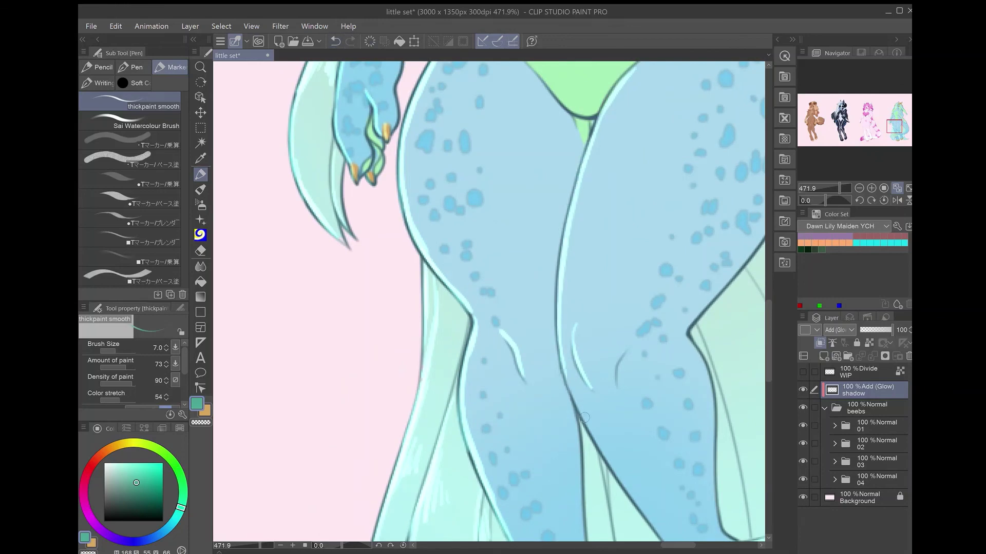
- Highlight both hip creases beside the green belly plates of the blue horned character
scroll(584, 419, "up", 5)
scroll(585, 418, "right", 1)
left_click_drag(660, 197, 544, 285)
left_click_drag(473, 204, 539, 290)
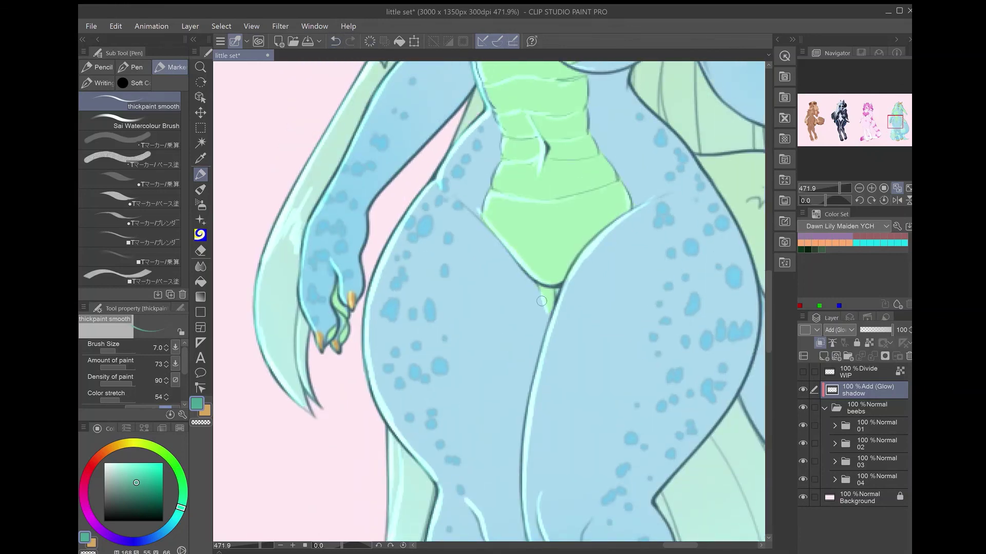
- Highlight the green fur tuft at the base of the tail along its upper edge, inner curls and spiky tips
scroll(541, 300, "down", 10)
scroll(640, 329, "up", 1)
scroll(729, 258, "up", 10)
left_click_drag(543, 164, 405, 150)
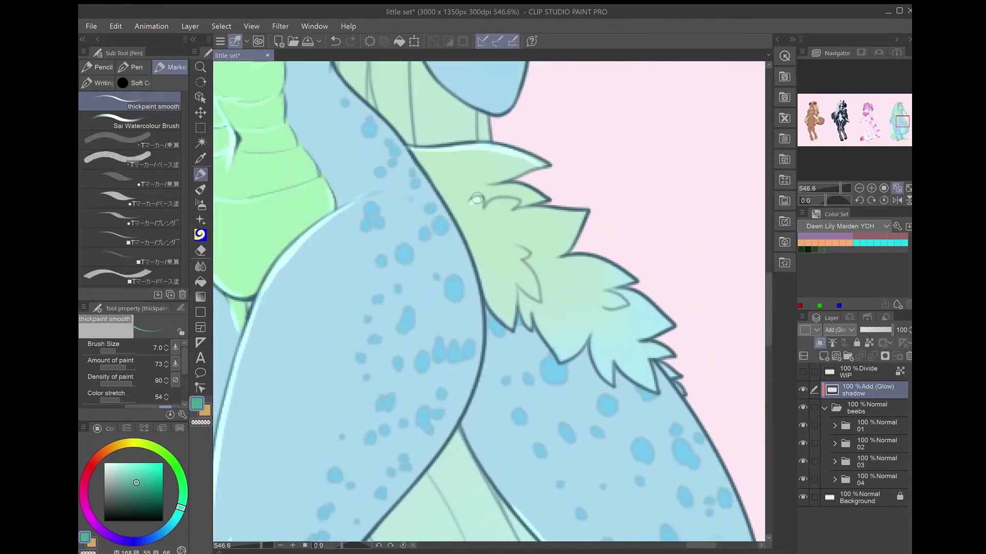
left_click_drag(472, 200, 568, 216)
mouse_move(513, 249)
left_mouse_down()
mouse_move(527, 255)
mouse_move(539, 308)
left_mouse_up()
left_click_drag(513, 275, 516, 326)
left_click_drag(552, 257, 667, 326)
mouse_move(639, 339)
left_mouse_down()
mouse_move(670, 353)
mouse_move(653, 393)
left_mouse_up()
left_click_drag(590, 332, 598, 365)
left_click_drag(604, 350, 614, 376)
left_click_drag(543, 319, 555, 353)
- Highlight the hair strands behind the waist and elbow, undoing one stray stroke
scroll(543, 293, "up", 5)
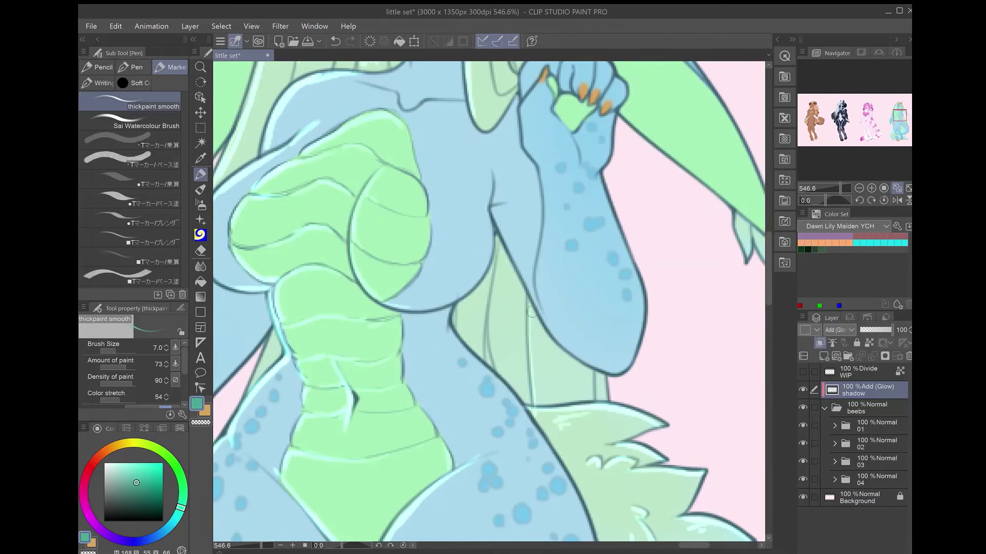
left_click_drag(530, 308, 543, 388)
left_click_drag(587, 375, 592, 395)
mouse_move(496, 251)
left_mouse_down()
mouse_move(489, 324)
mouse_move(499, 380)
left_mouse_up()
key("ctrl+z")
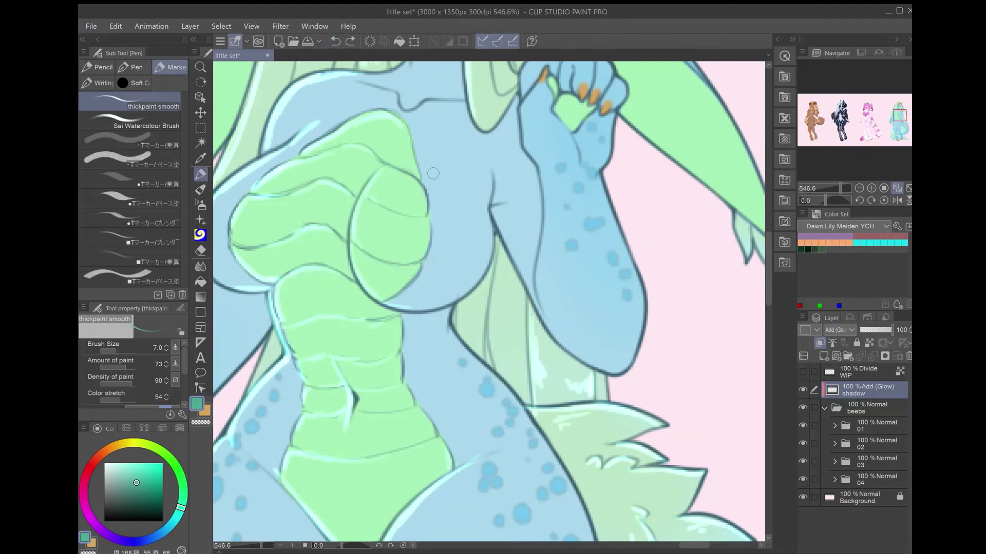
left_click_drag(491, 247, 507, 353)
- Highlight the inner edge of the raised forearm up to the wrist and hand
scroll(605, 336, "up", 3)
left_click_drag(551, 259, 548, 351)
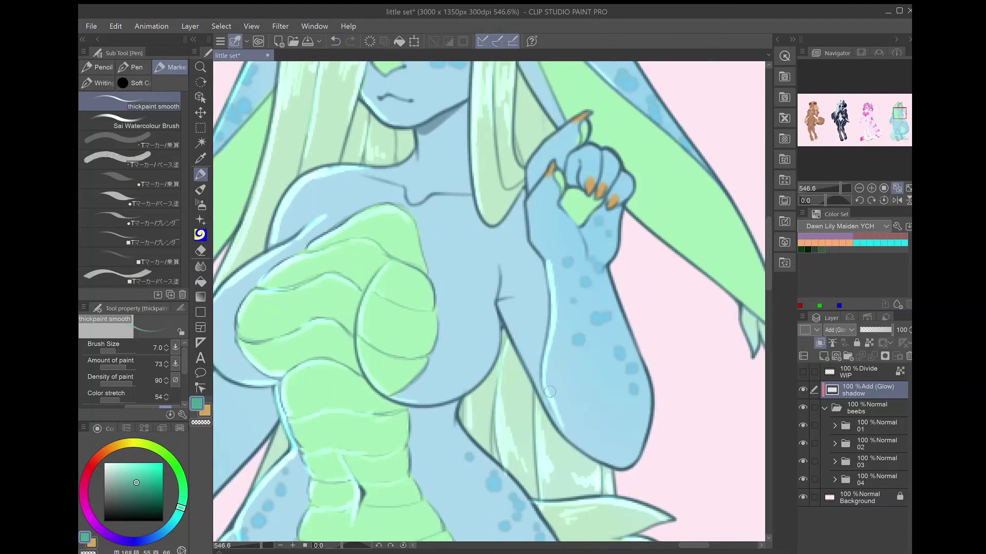
mouse_move(530, 172)
left_mouse_down()
mouse_move(534, 237)
mouse_move(550, 264)
left_mouse_up()
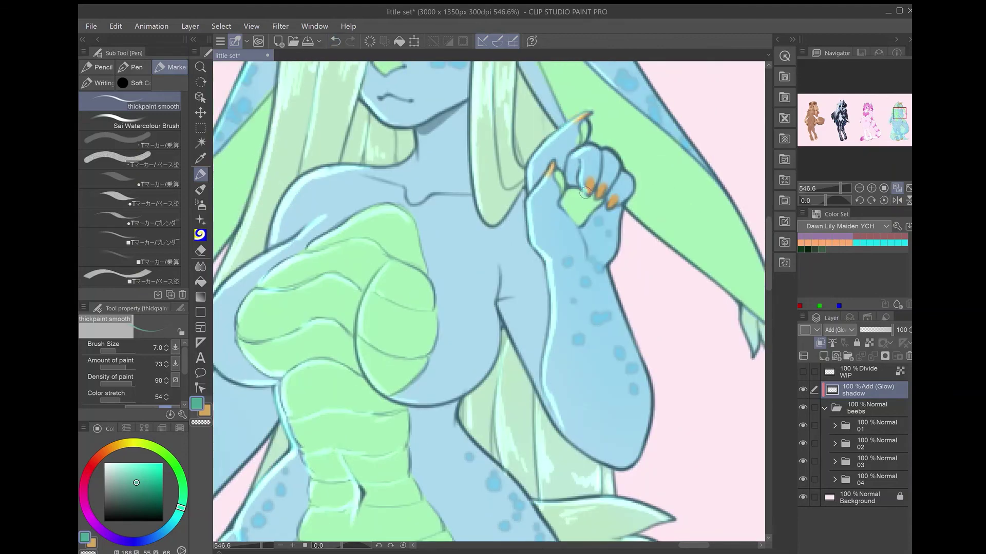
scroll(585, 147, "down", 5)
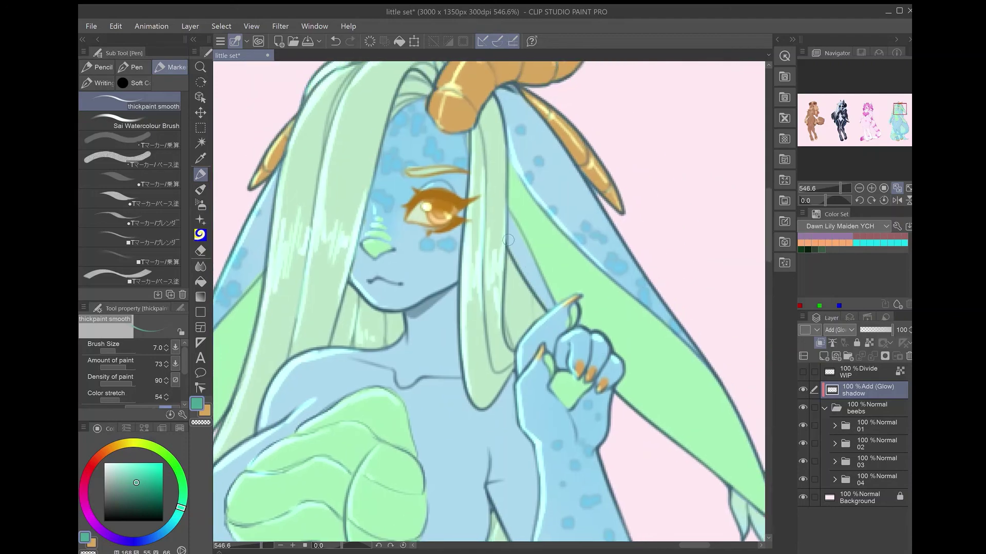
- Highlight the small tuft at the tip of the long ear and save the file
scroll(523, 308, "up", 5)
scroll(514, 288, "down", 2)
left_click_drag(642, 343, 665, 410)
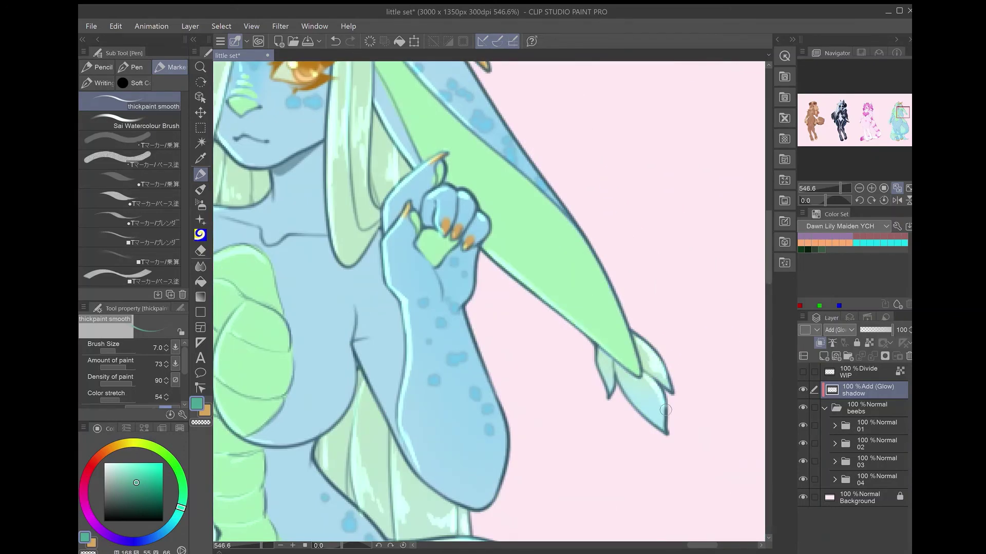
key("ctrl+0")
key("ctrl+s")
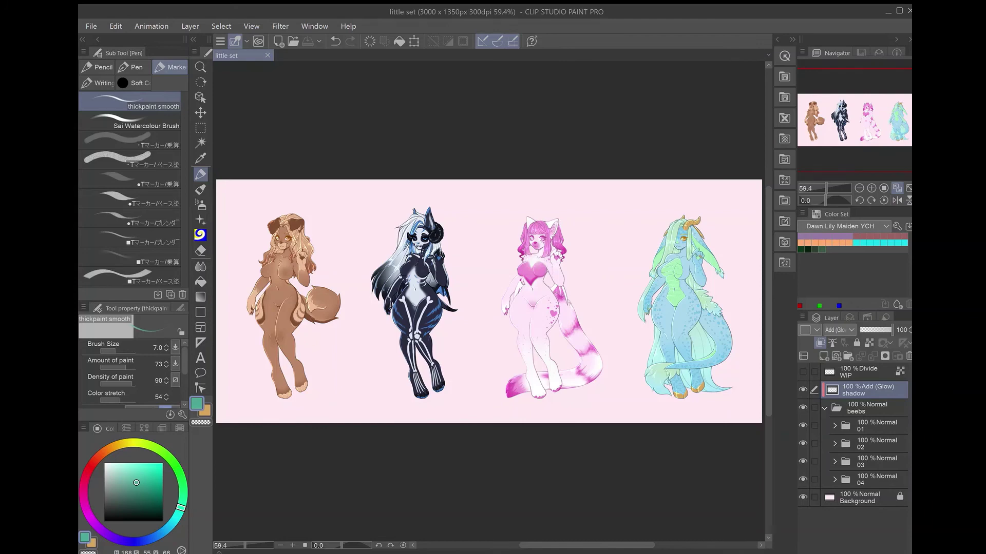
- Highlight the long hair strands visible between and beside the legs around the tail, undoing one stray stroke
scroll(668, 359, "up", 10)
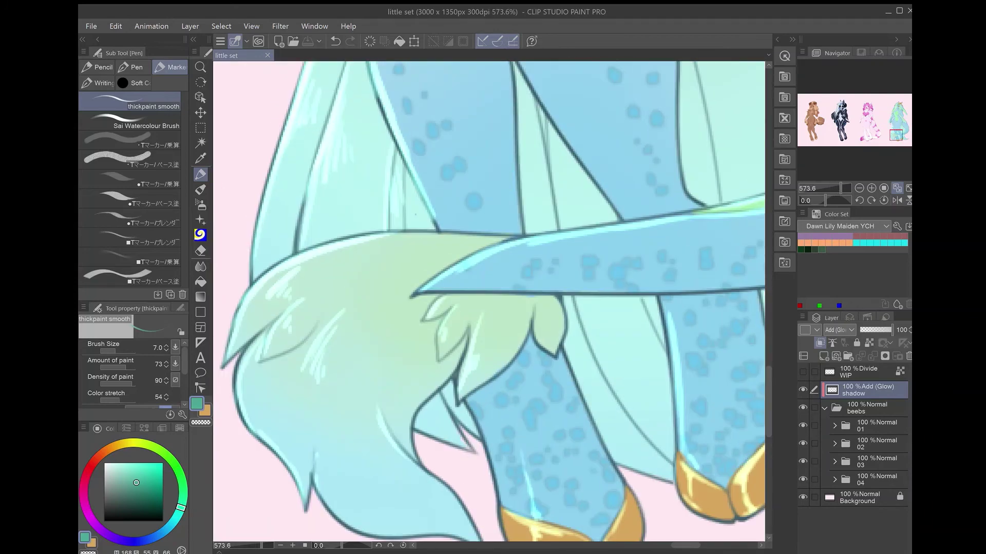
left_click_drag(549, 138, 565, 226)
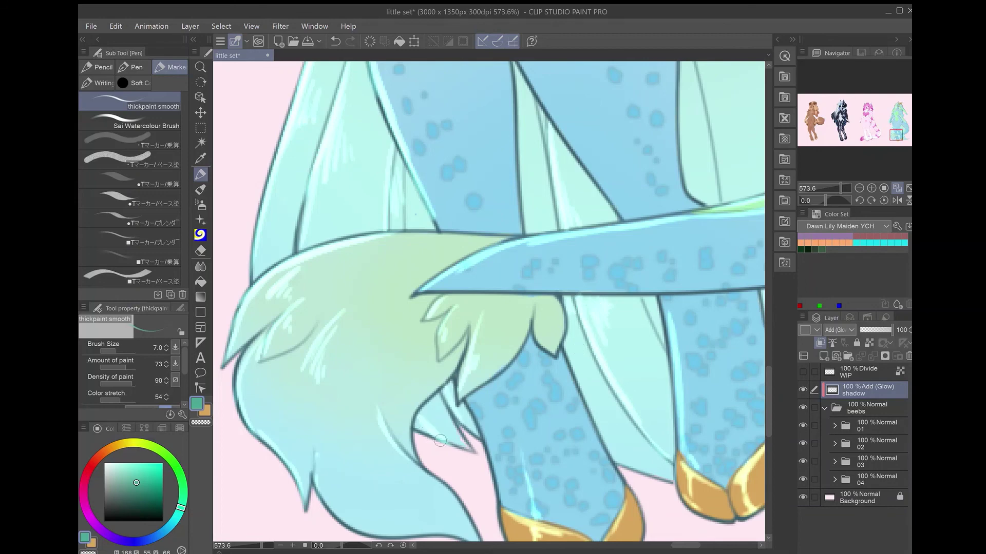
left_click_drag(631, 257, 457, 426)
left_click_drag(508, 187, 546, 358)
left_click_drag(529, 213, 564, 357)
left_click_drag(621, 203, 613, 337)
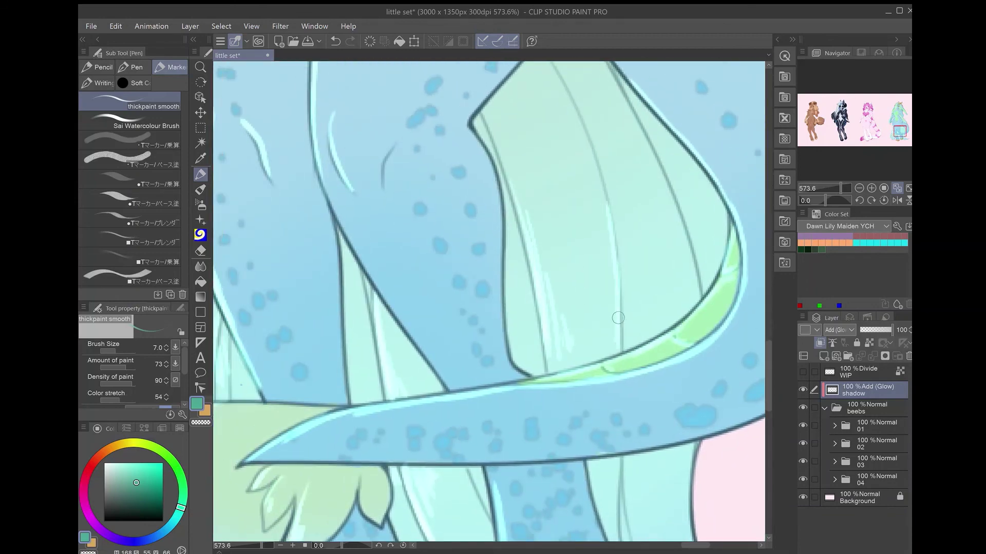
left_click_drag(688, 213, 678, 288)
left_click_drag(647, 95, 621, 206)
left_click_drag(585, 134, 611, 229)
key("ctrl+z")
left_click_drag(559, 80, 608, 208)
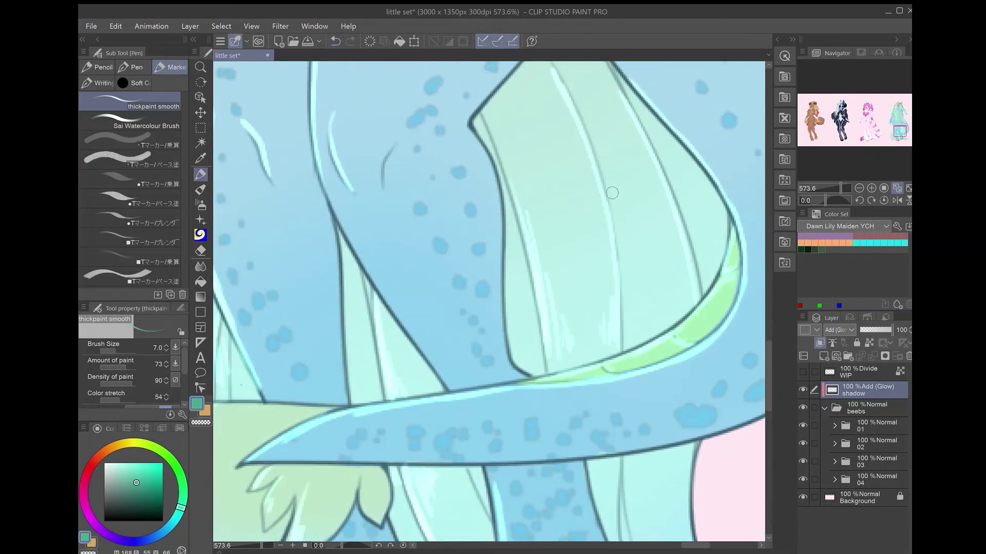
- Highlight the hair ends sweeping out below the tail behind the orange hooves
left_click_drag(611, 462, 621, 175)
left_click_drag(624, 348, 683, 364)
left_click_drag(632, 285, 565, 352)
left_click_drag(616, 249, 569, 342)
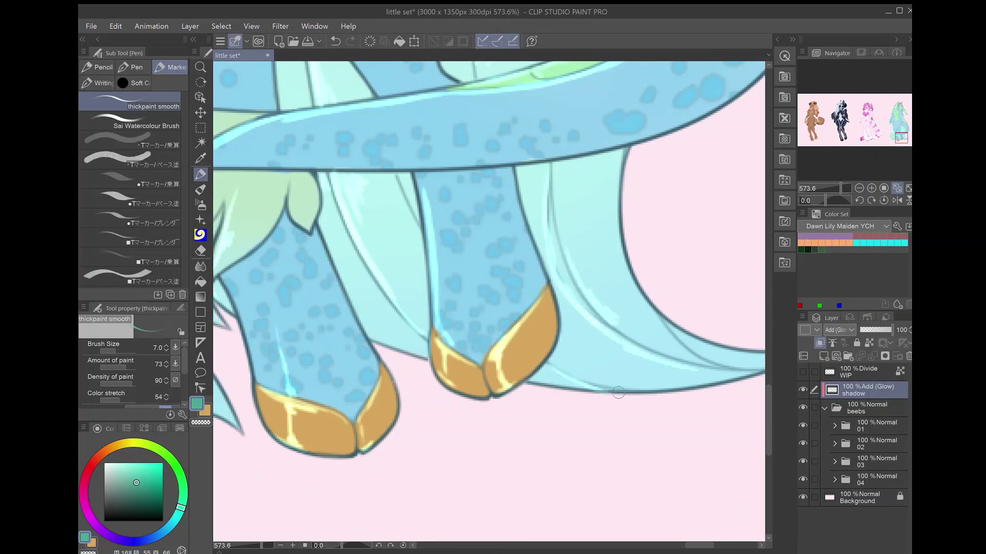
left_click_drag(616, 308, 457, 308)
left_click_drag(519, 318, 590, 377)
mouse_move(471, 162)
left_mouse_down()
mouse_move(477, 259)
mouse_move(513, 341)
left_mouse_up()
mouse_move(382, 189)
left_mouse_down()
mouse_move(470, 211)
mouse_move(547, 257)
mouse_move(567, 321)
left_mouse_up()
- Create a clipped Add (Glow) layer above the shadow layer and set the Soft airbrush to size 170
key("ctrl+0")
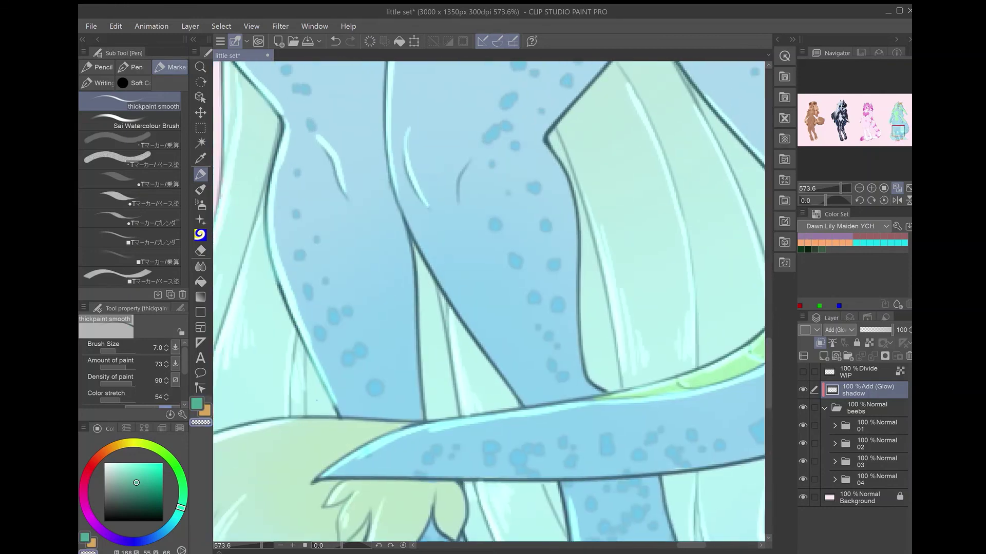
key("ctrl+shift+n")
key("b")
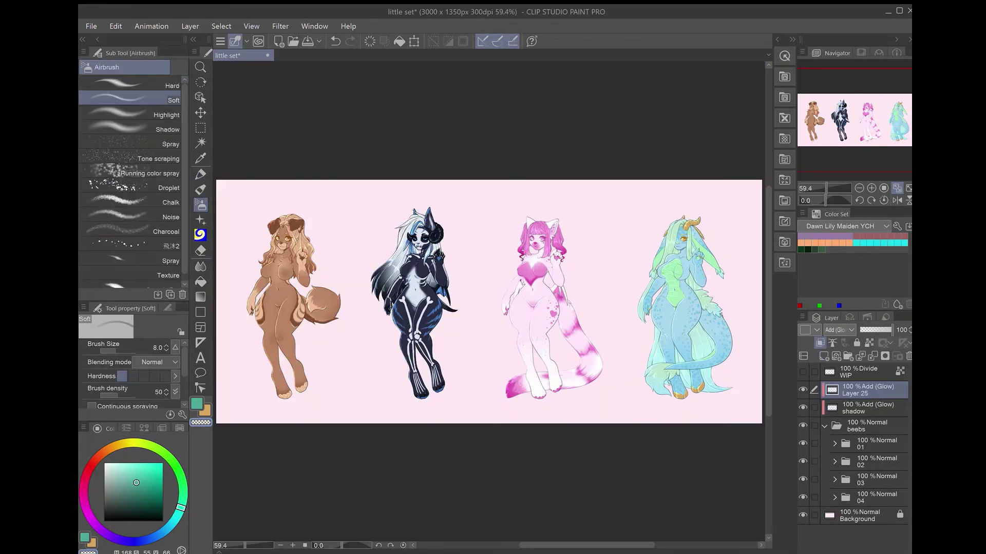
key("bracketright")
key("bracketright")
key("bracketright")
key("bracketright")
key("bracketright")
key("bracketright")
key("bracketright")
key("bracketright")
key("bracketright")
key("bracketright")
key("bracketright")
key("bracketright")
key("bracketright")
key("bracketright")
key("bracketright")
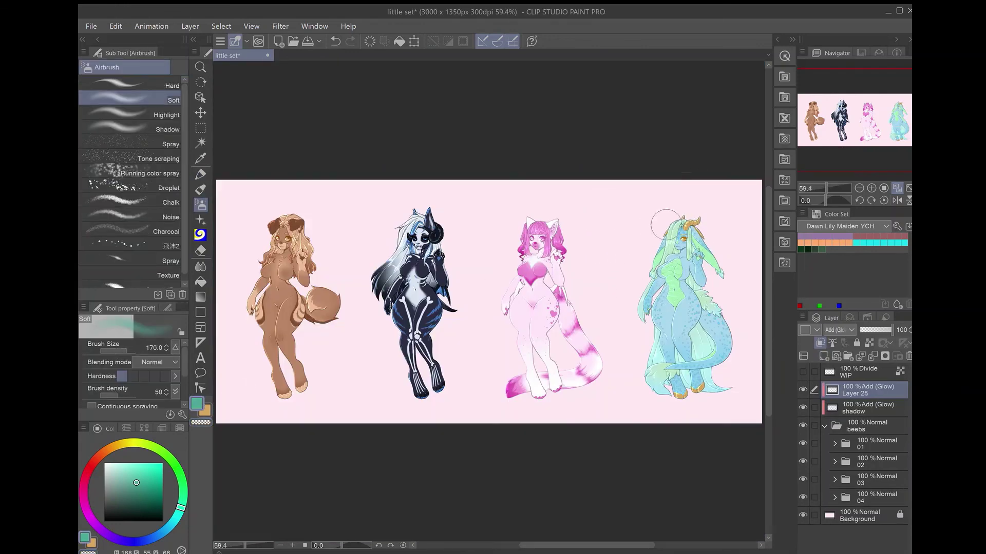
- Airbrush a soft teal glow over the blue character's hair, body and tail, reducing the brush size down to 30
mouse_move(665, 226)
left_mouse_down()
mouse_move(668, 324)
mouse_move(713, 336)
left_mouse_up()
key("bracketleft")
key("bracketleft")
key("bracketleft")
left_click_drag(662, 359, 660, 385)
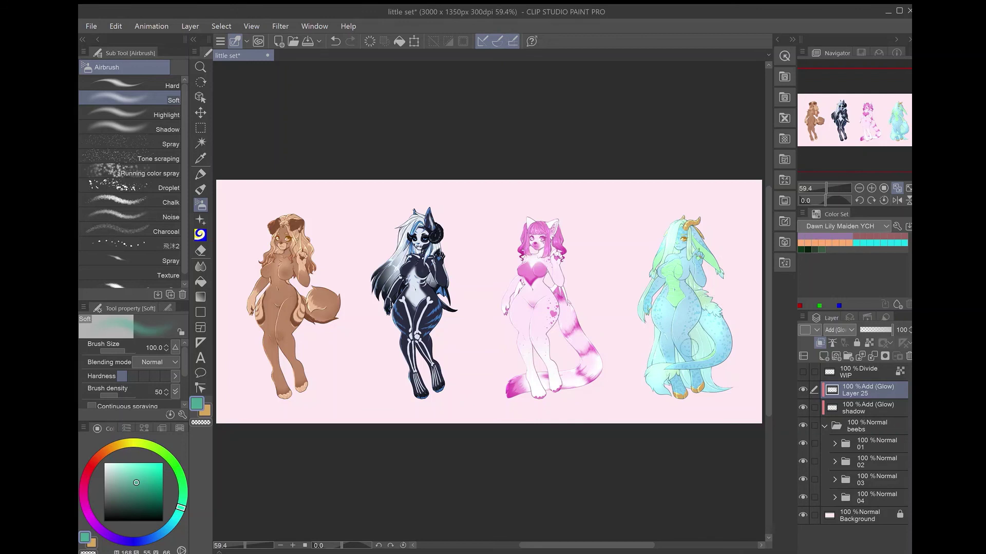
left_click_drag(683, 339, 663, 325)
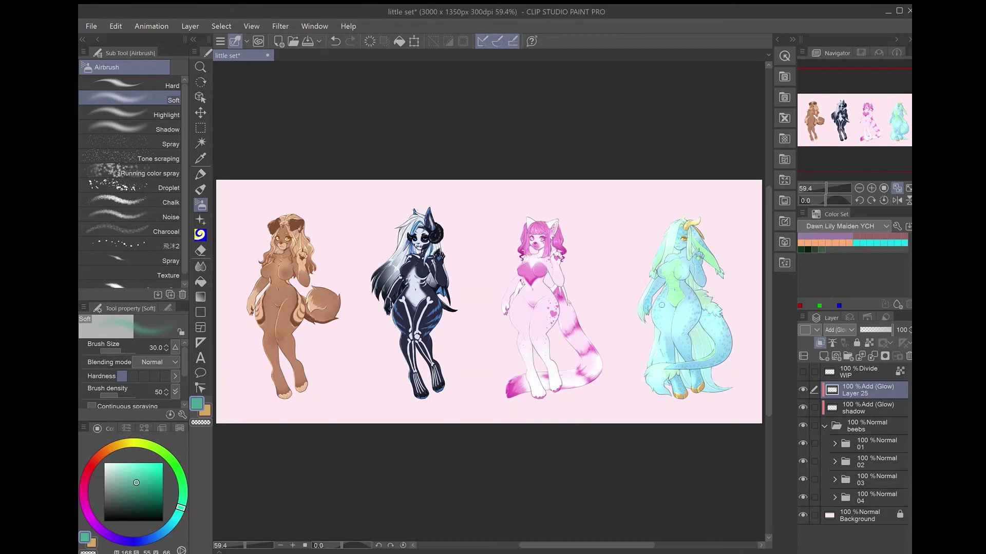
- Sample the pink character's magenta as the drawing colour, with the shadow layer switched to Normal only during picking
left_click(862, 409)
scroll(544, 287, "up", 10)
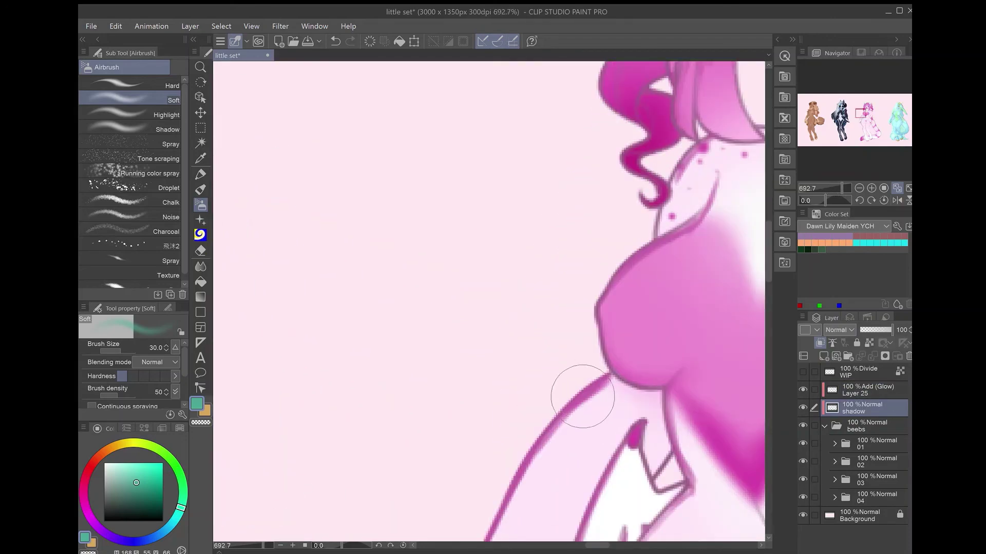
left_click(584, 395, "alt")
key("x")
left_click_drag(359, 216, 598, 235)
scroll(597, 235, "down", 10)
key("ctrl+z")
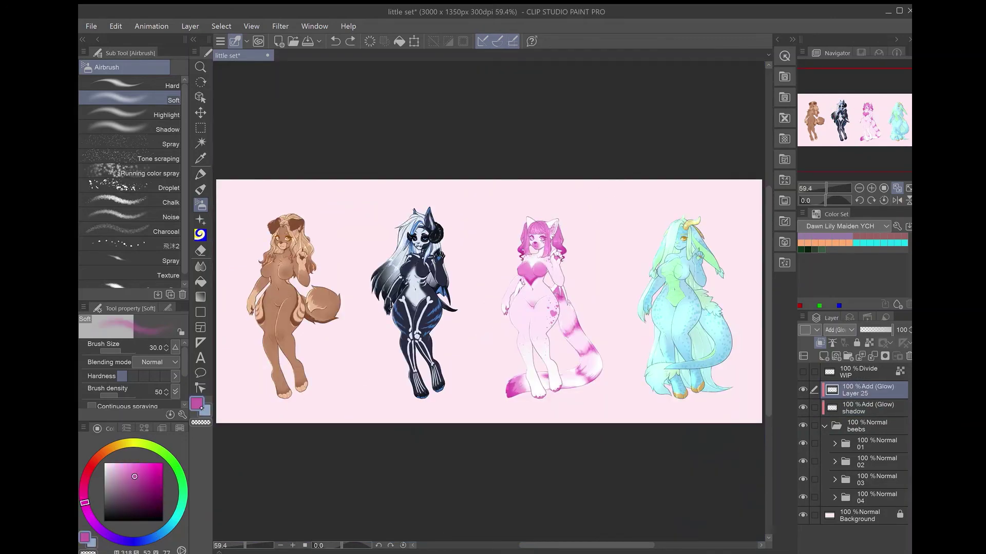
- Airbrush a soft magenta glow over the pink character's hair, body and tail on the new glow layer
key("bracketright")
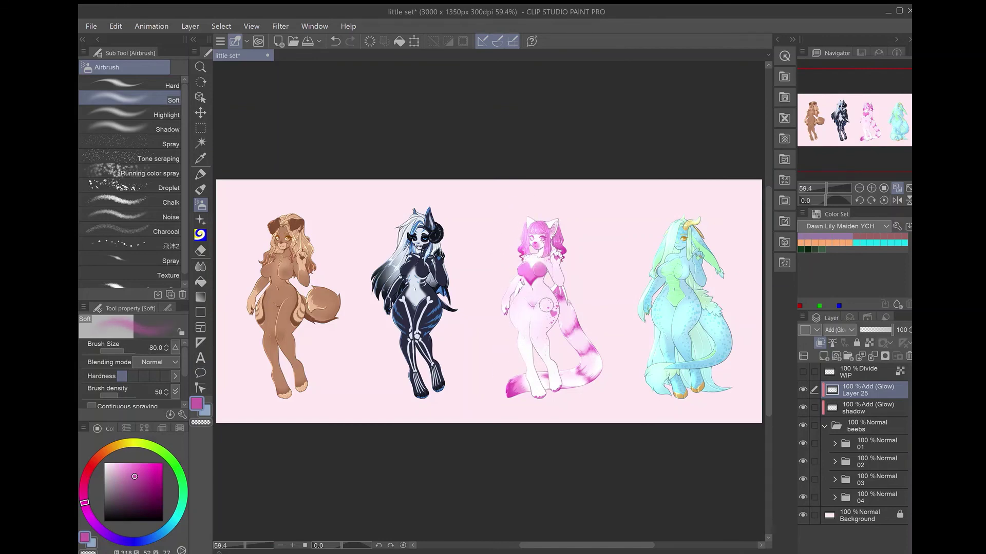
left_click_drag(533, 263, 538, 271)
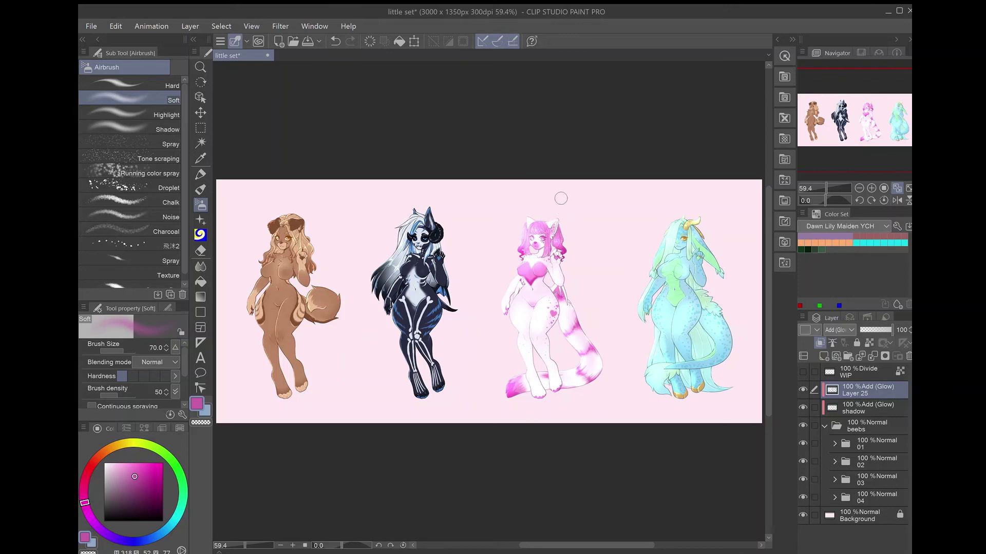
left_click_drag(561, 199, 620, 209)
- Switch to a grey-blue colour and airbrush a glow over the skeleton character's hair, body and curled horn
key("bracketright")
left_click(452, 220, "alt")
mouse_move(451, 220)
left_mouse_down()
mouse_move(465, 247)
mouse_move(451, 278)
mouse_move(467, 393)
mouse_move(487, 390)
left_mouse_up()
scroll(481, 218, "up", 5)
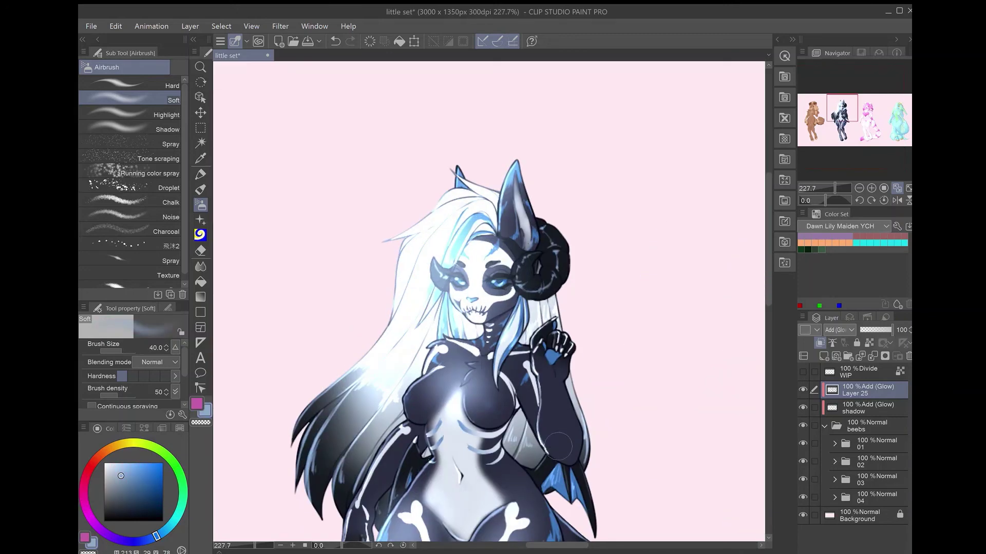
left_click_drag(549, 231, 536, 268)
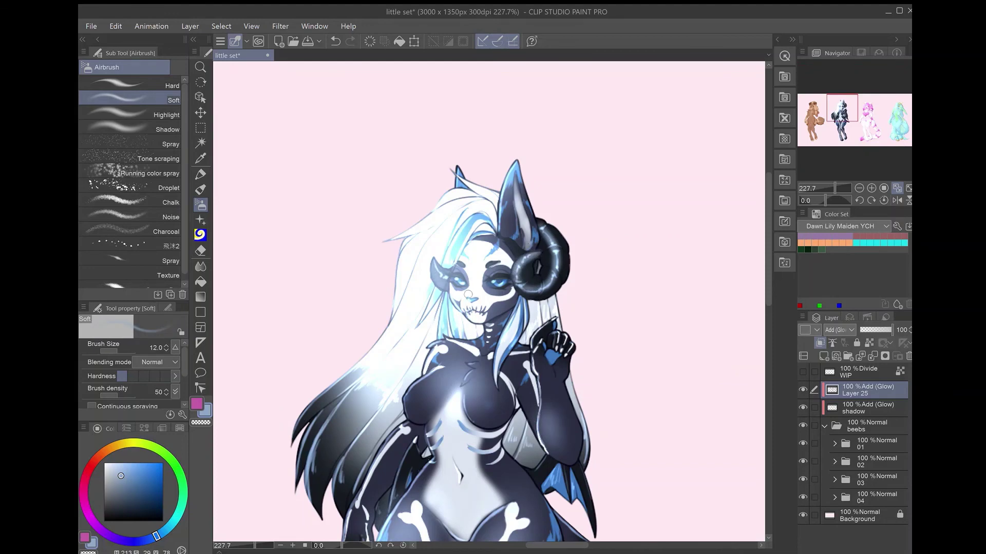
- Sample a brown from the dog character, with the shadow layer switched to Normal only during picking
key("ctrl+0")
left_click(862, 408)
scroll(262, 228, "up", 10)
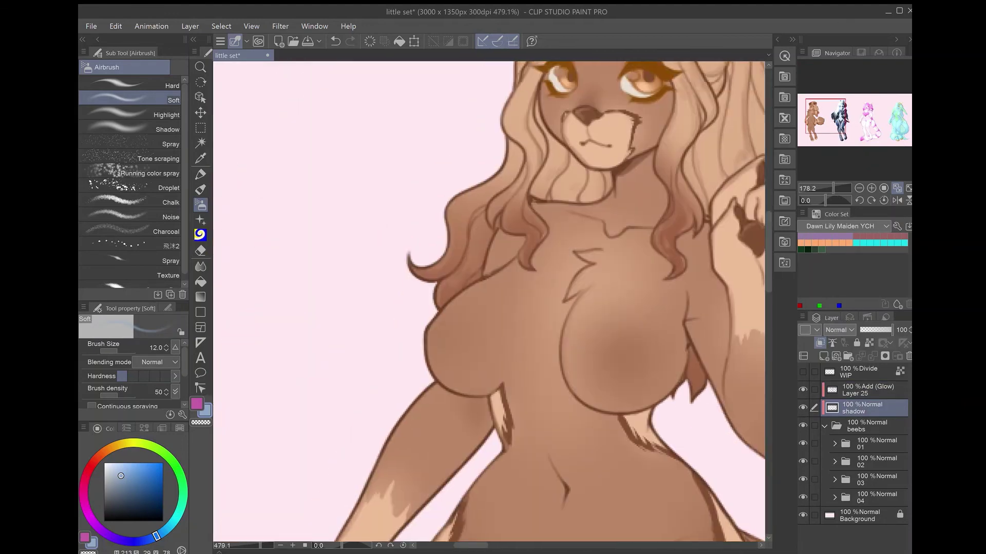
scroll(488, 298, "down", 3)
scroll(374, 389, "up", 3)
left_click(374, 390, "alt")
key("ctrl+0")
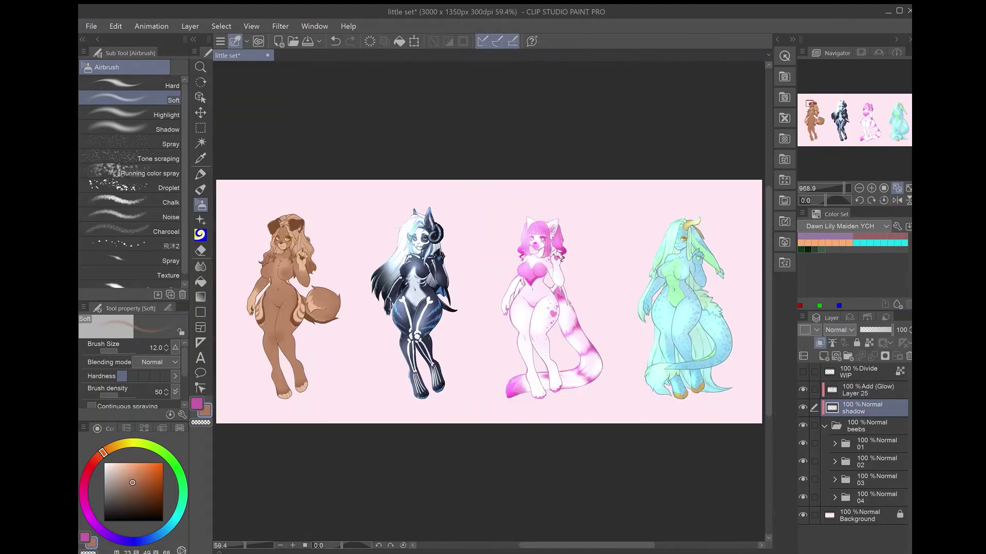
key("ctrl+z")
- Airbrush a warm brown glow over the dog character's hair, body and tail and lower the glow layer's opacity
mouse_move(264, 224)
left_mouse_down()
mouse_move(365, 236)
mouse_move(409, 216)
mouse_move(389, 224)
left_mouse_up()
mouse_move(364, 277)
left_mouse_down()
mouse_move(375, 360)
mouse_move(421, 308)
mouse_move(424, 321)
mouse_move(366, 350)
mouse_move(393, 393)
left_mouse_up()
key("bracketleft")
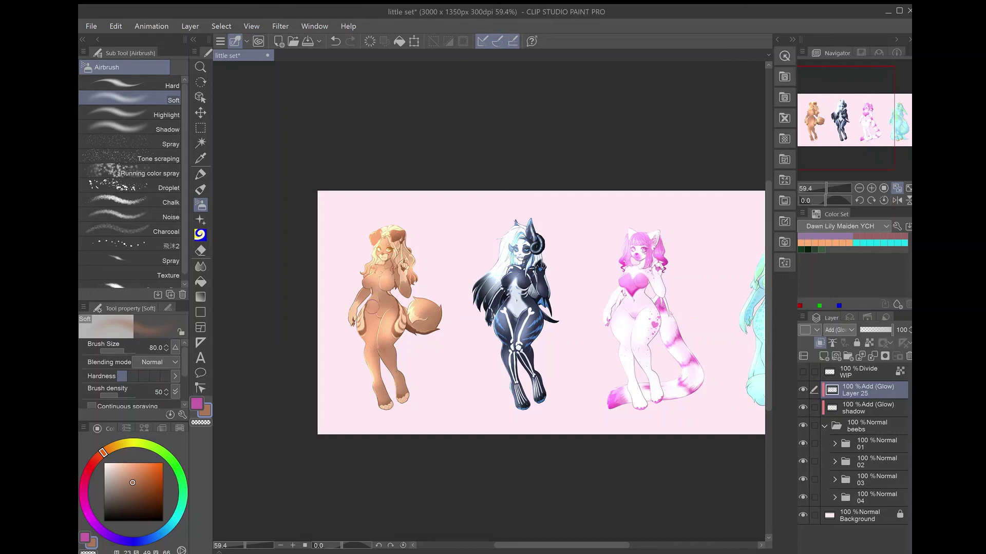
left_click_drag(377, 251, 277, 241)
left_click_drag(891, 330, 866, 330)
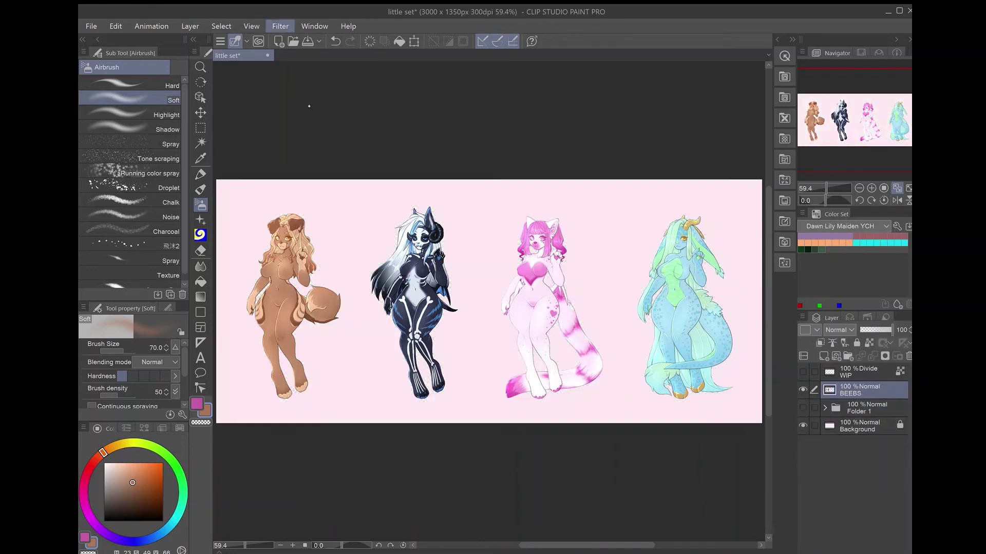
scroll(309, 106, "up", 5)
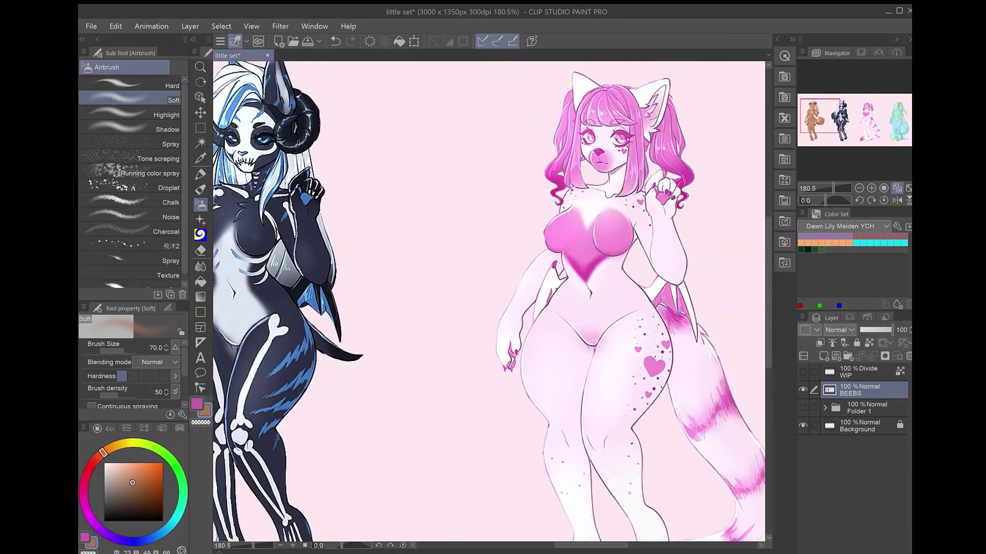
scroll(488, 302, "right", 10)
key("ctrl+0")
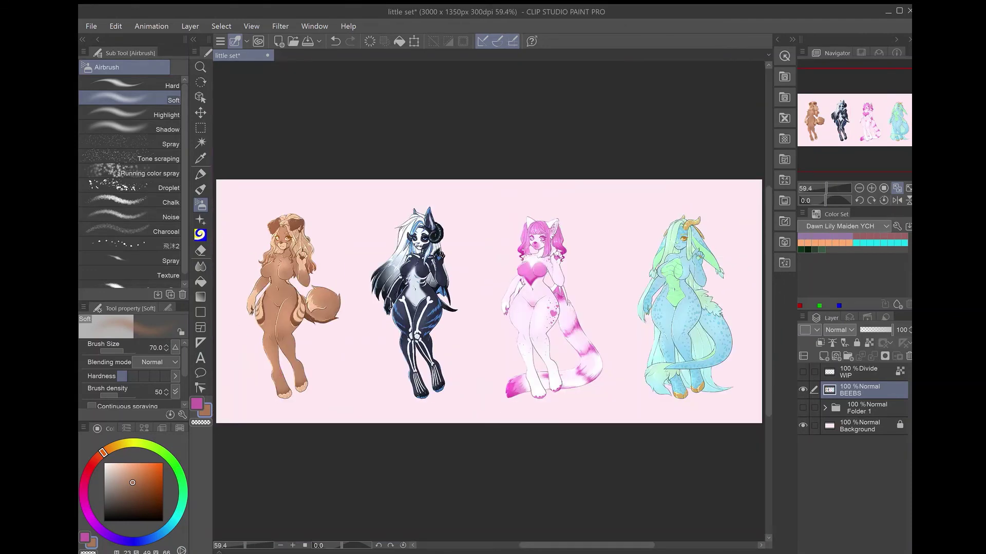